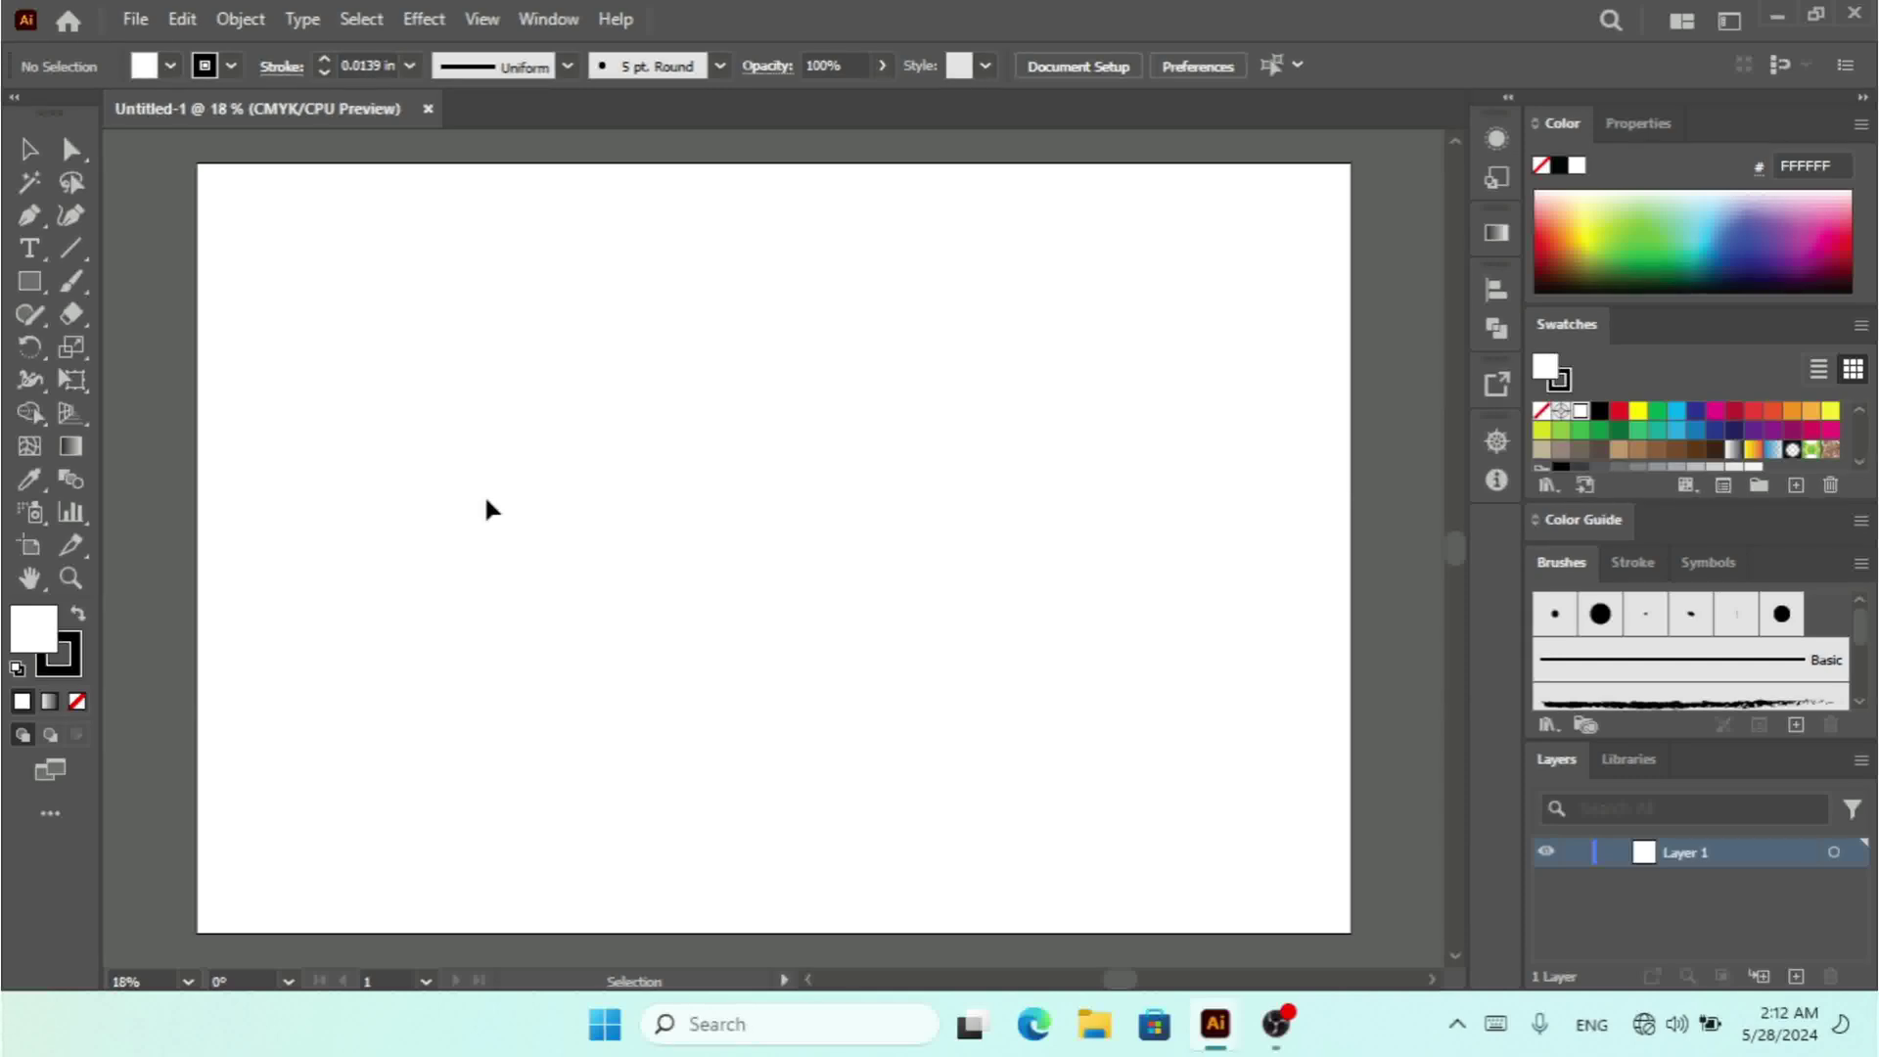
# - Open the Transparency Flattener Presets and examine the settings of the High, Medium, Low Resolution and For Complex Art presets
pyautogui.click(183, 20)
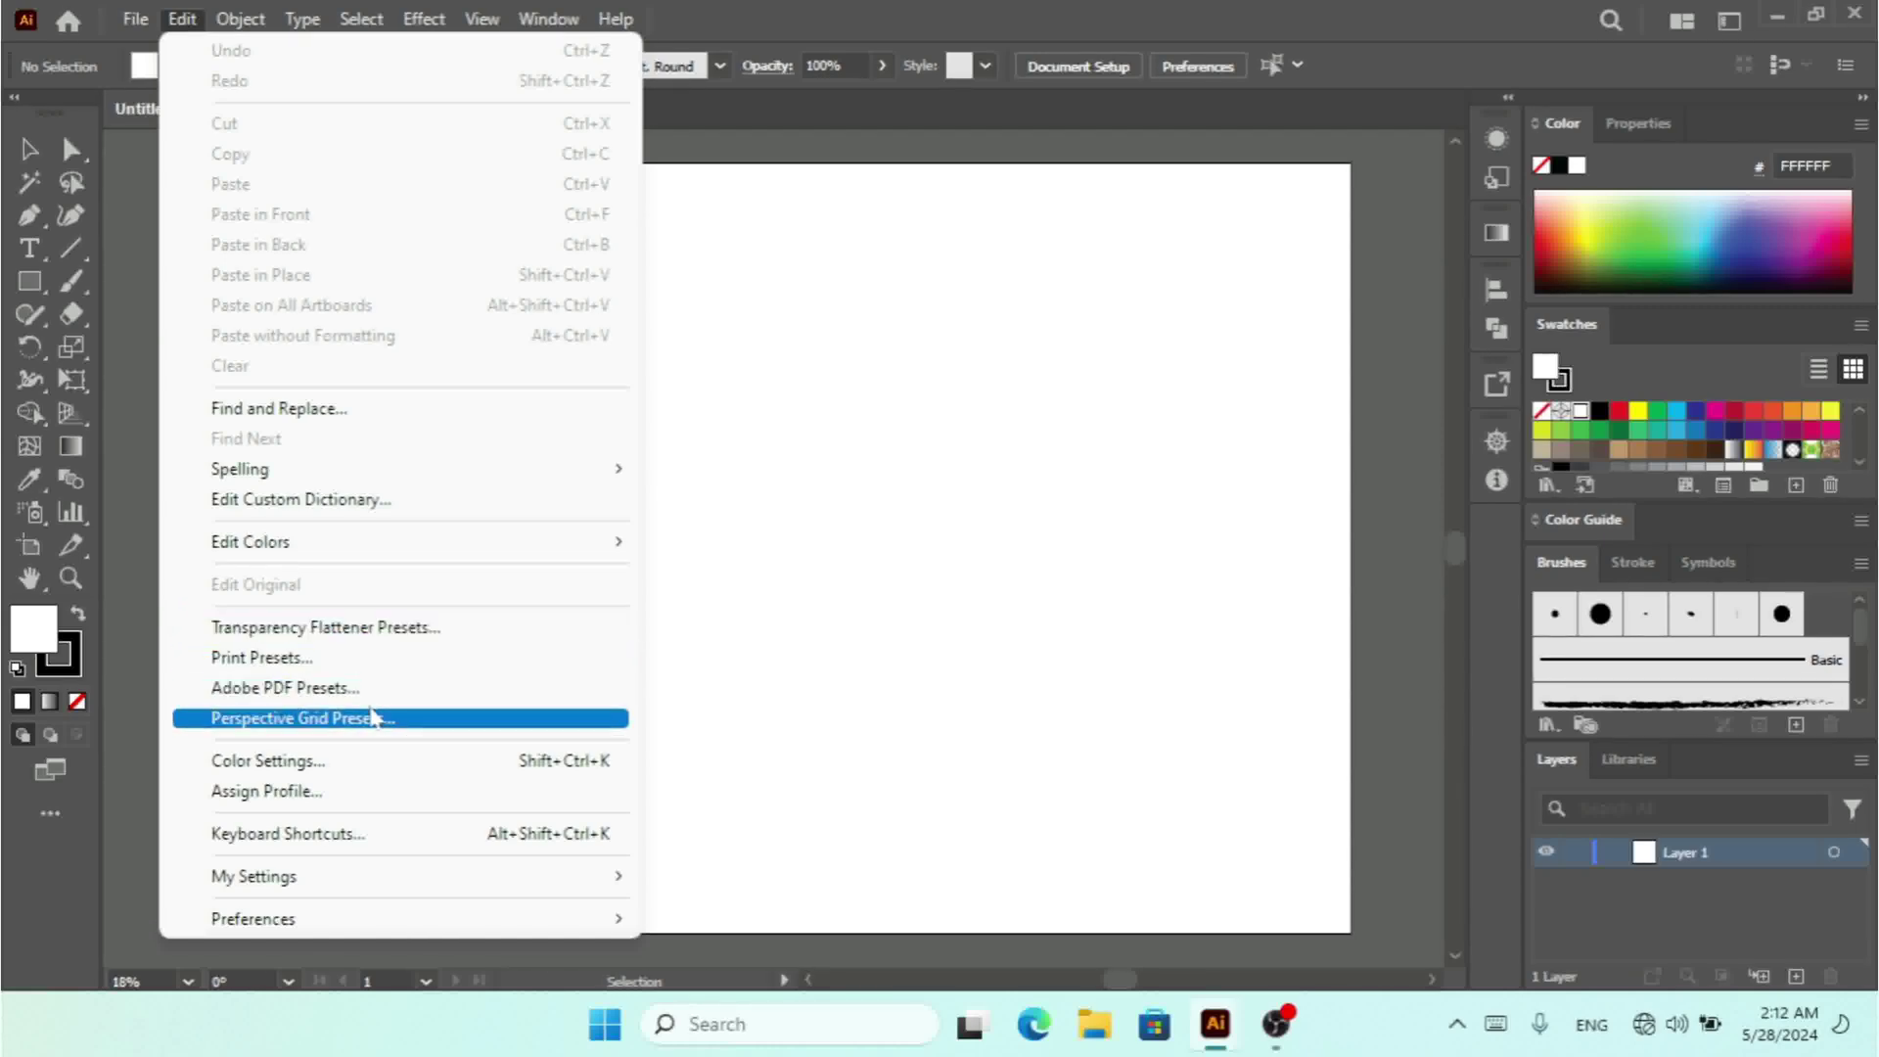
pyautogui.click(307, 632)
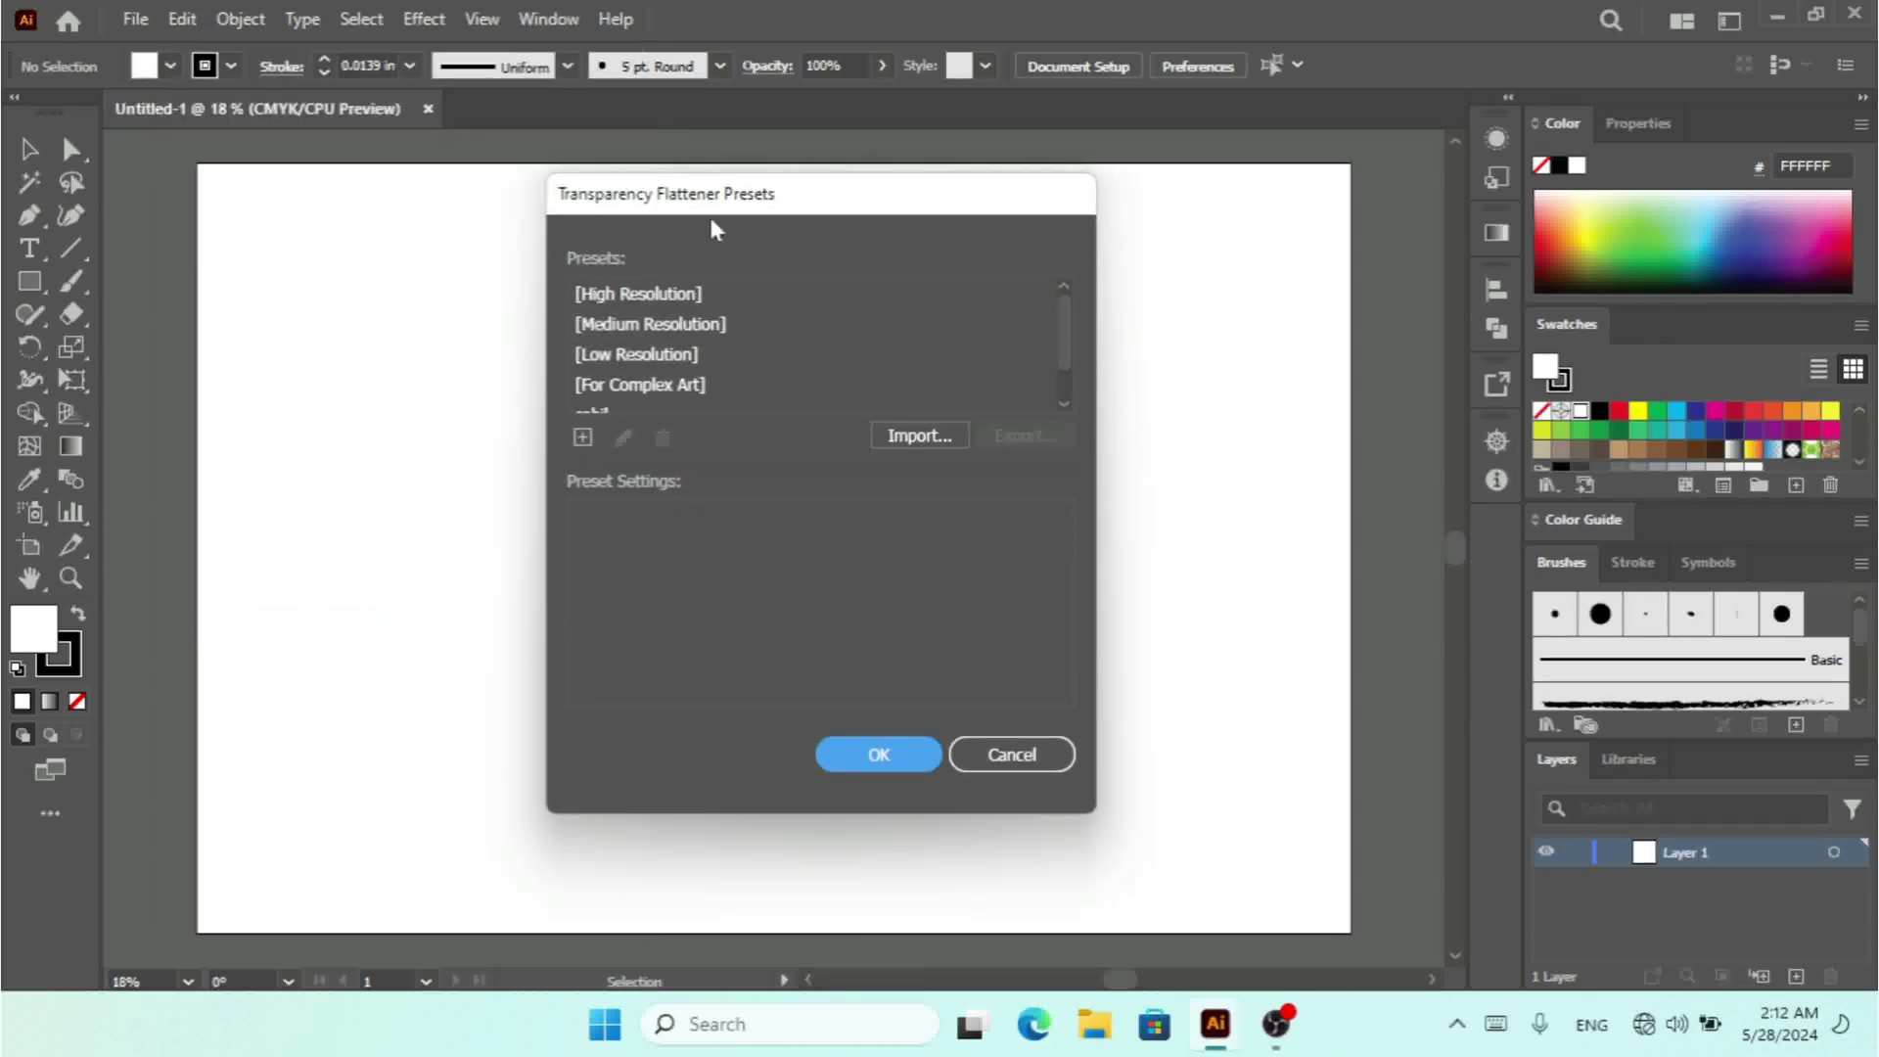
pyautogui.moveTo(762, 206); pyautogui.dragTo(719, 250)
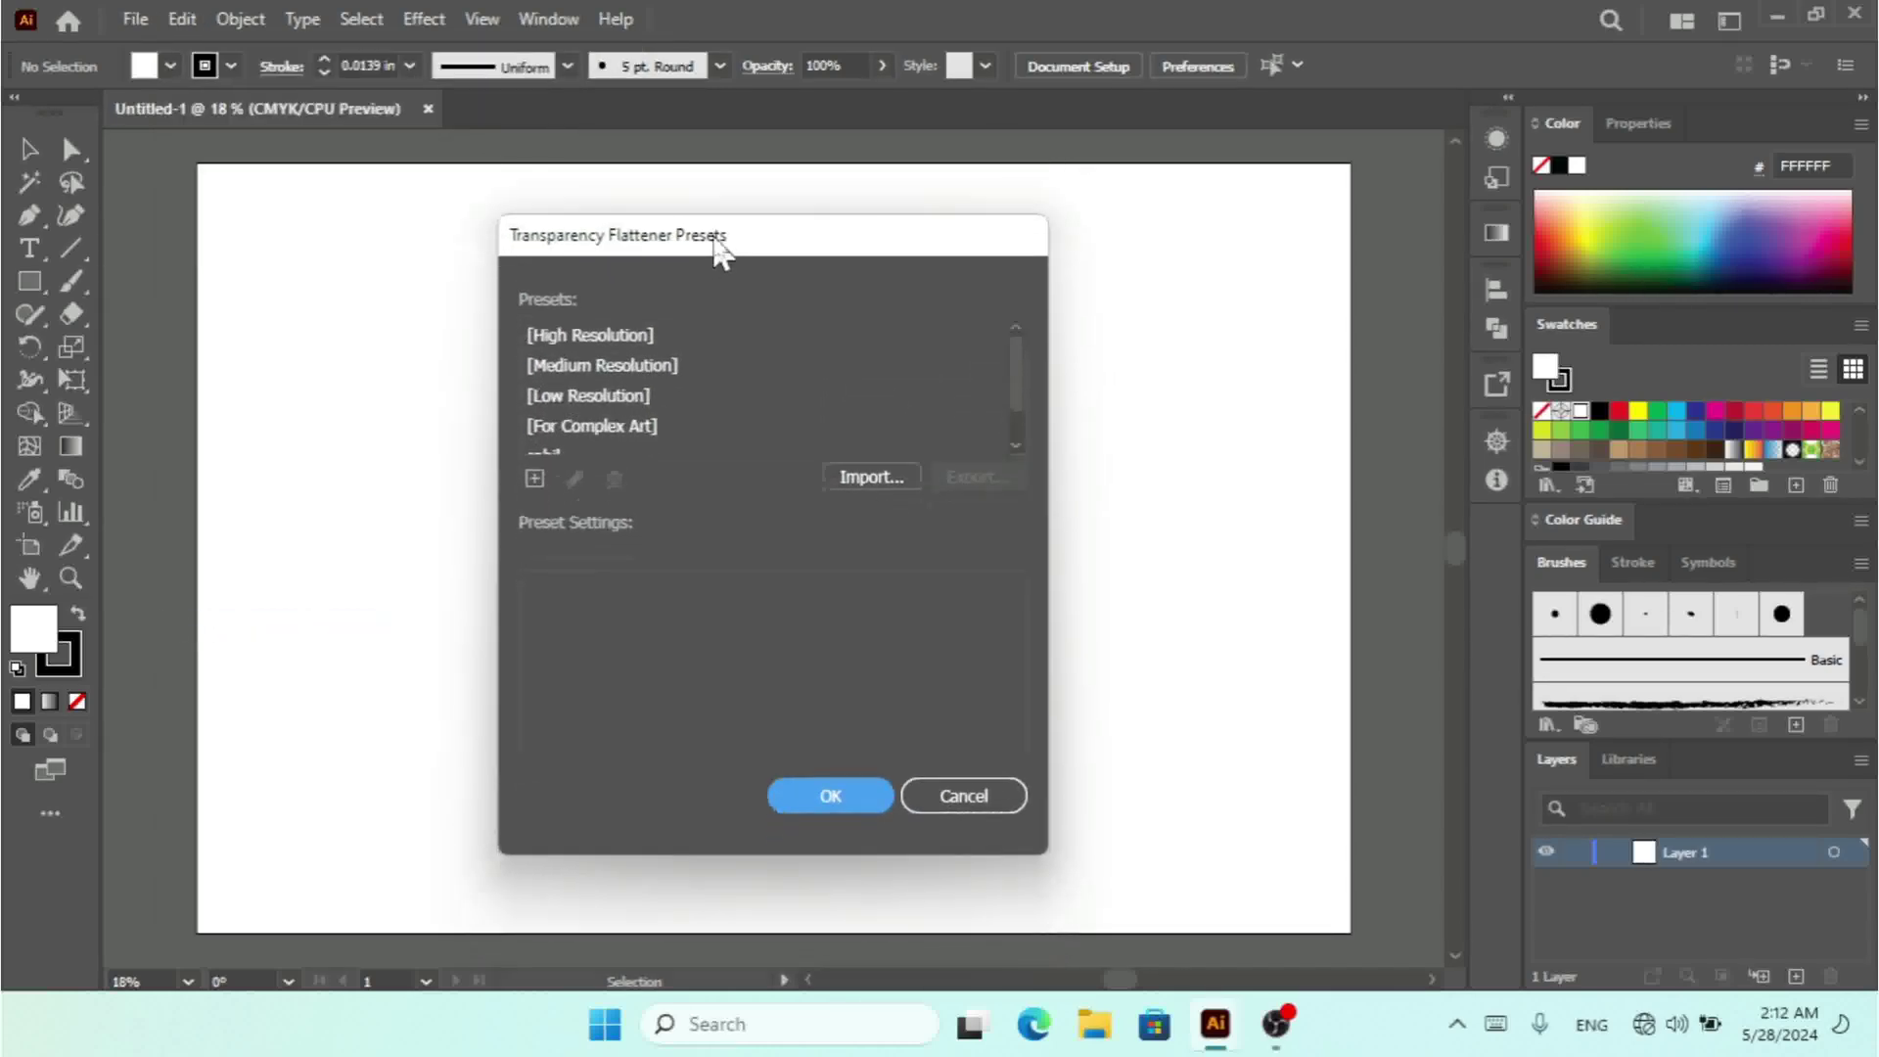
pyautogui.click(607, 340)
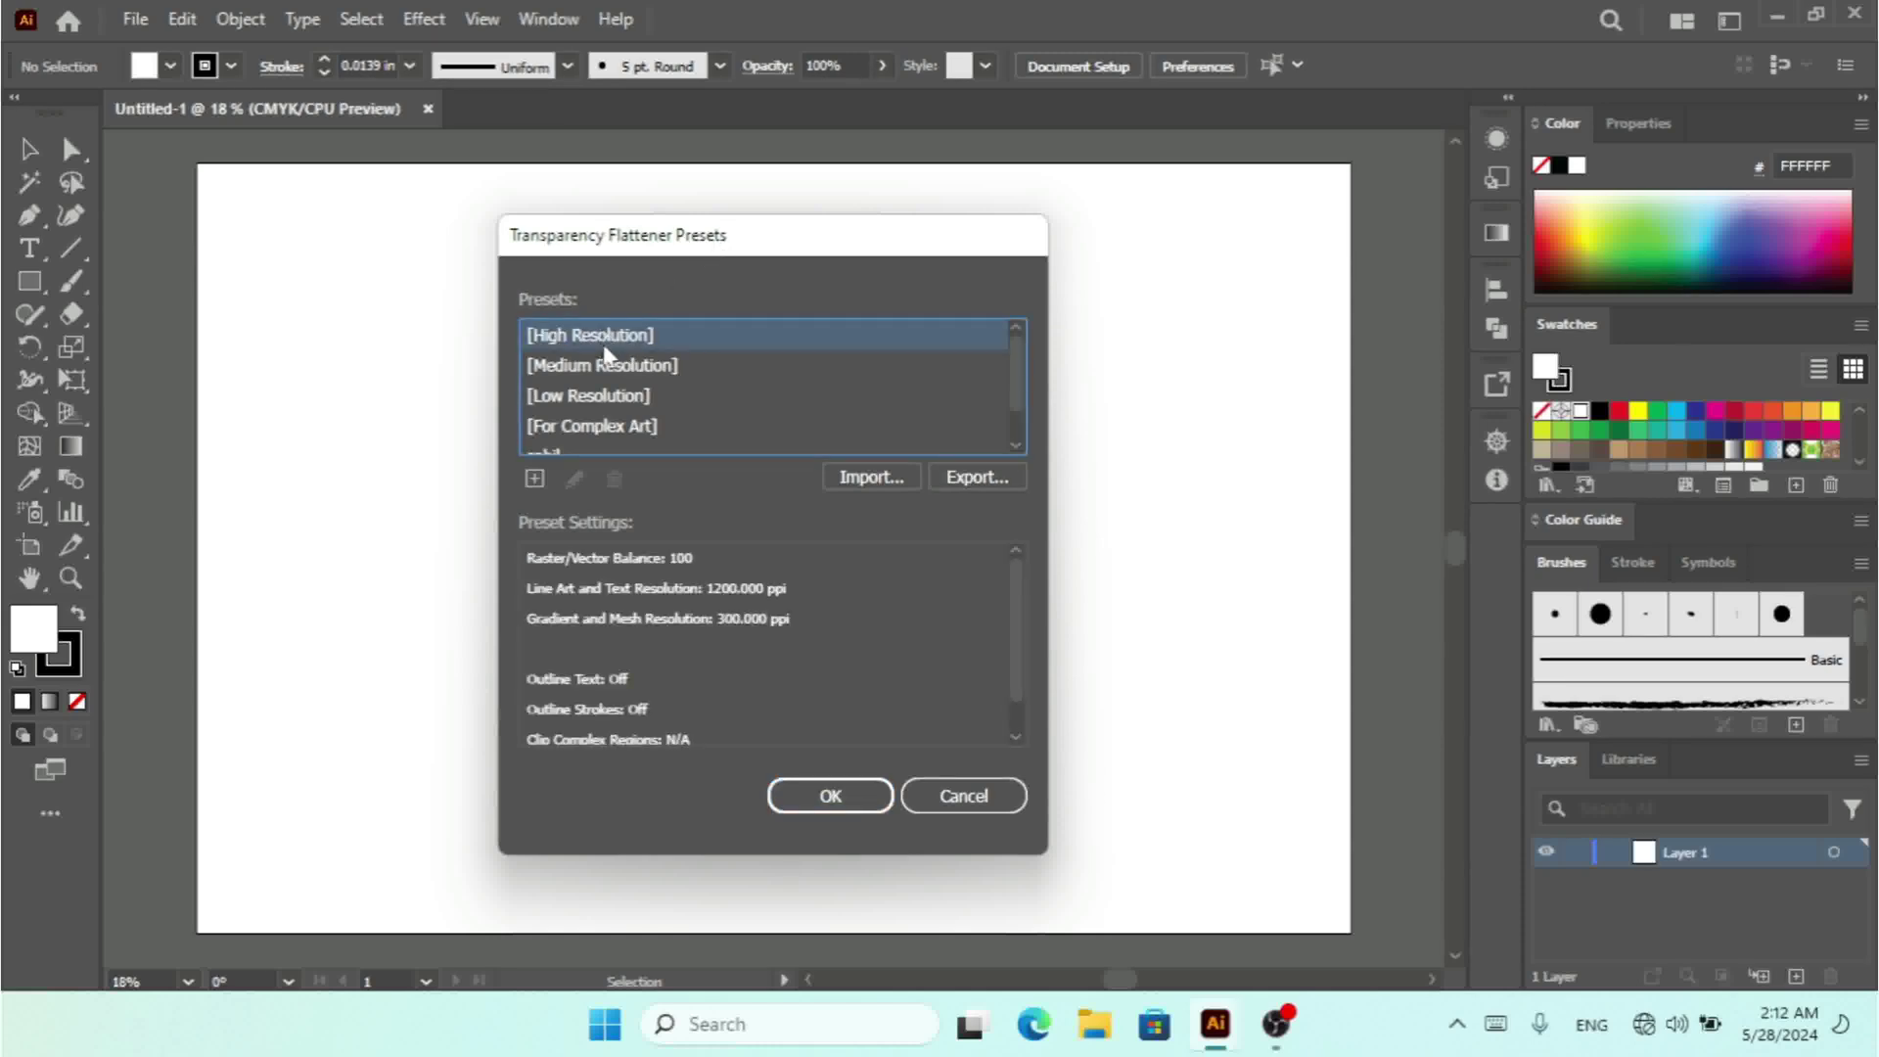
pyautogui.click(607, 370)
pyautogui.click(609, 399)
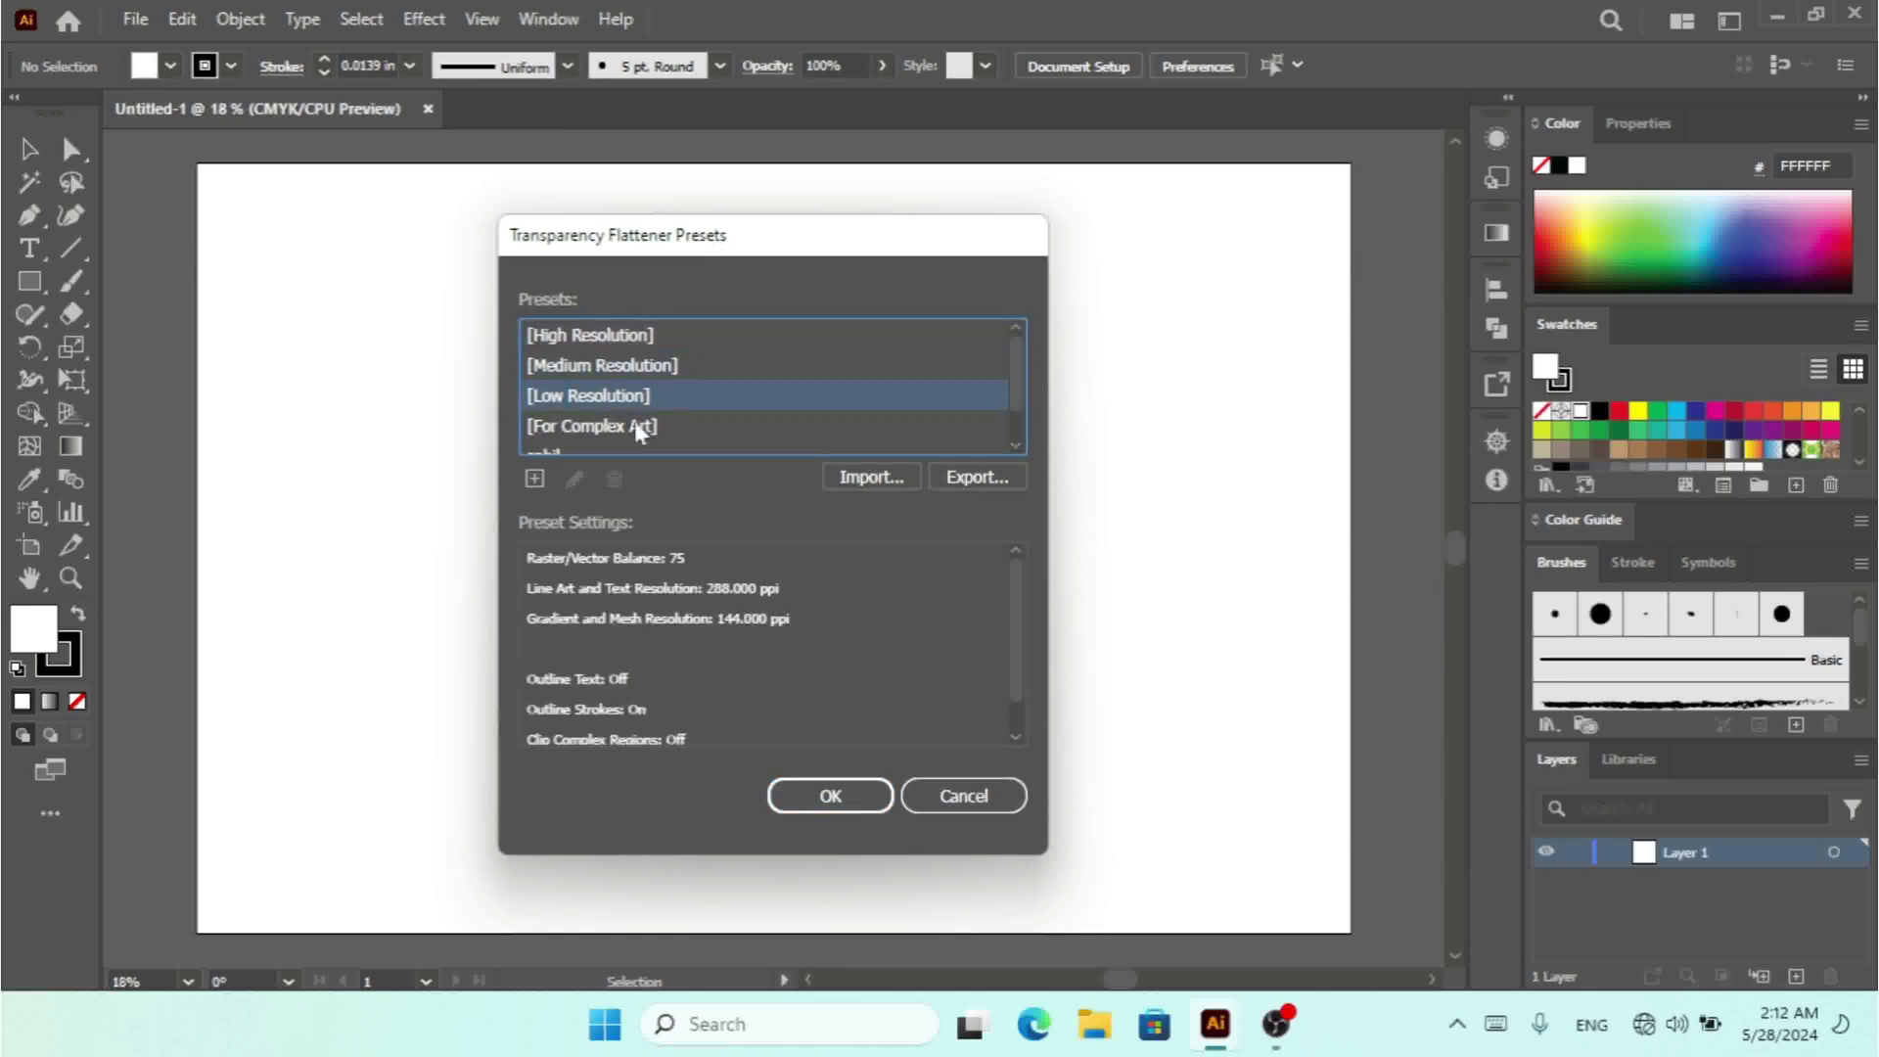
pyautogui.click(643, 430)
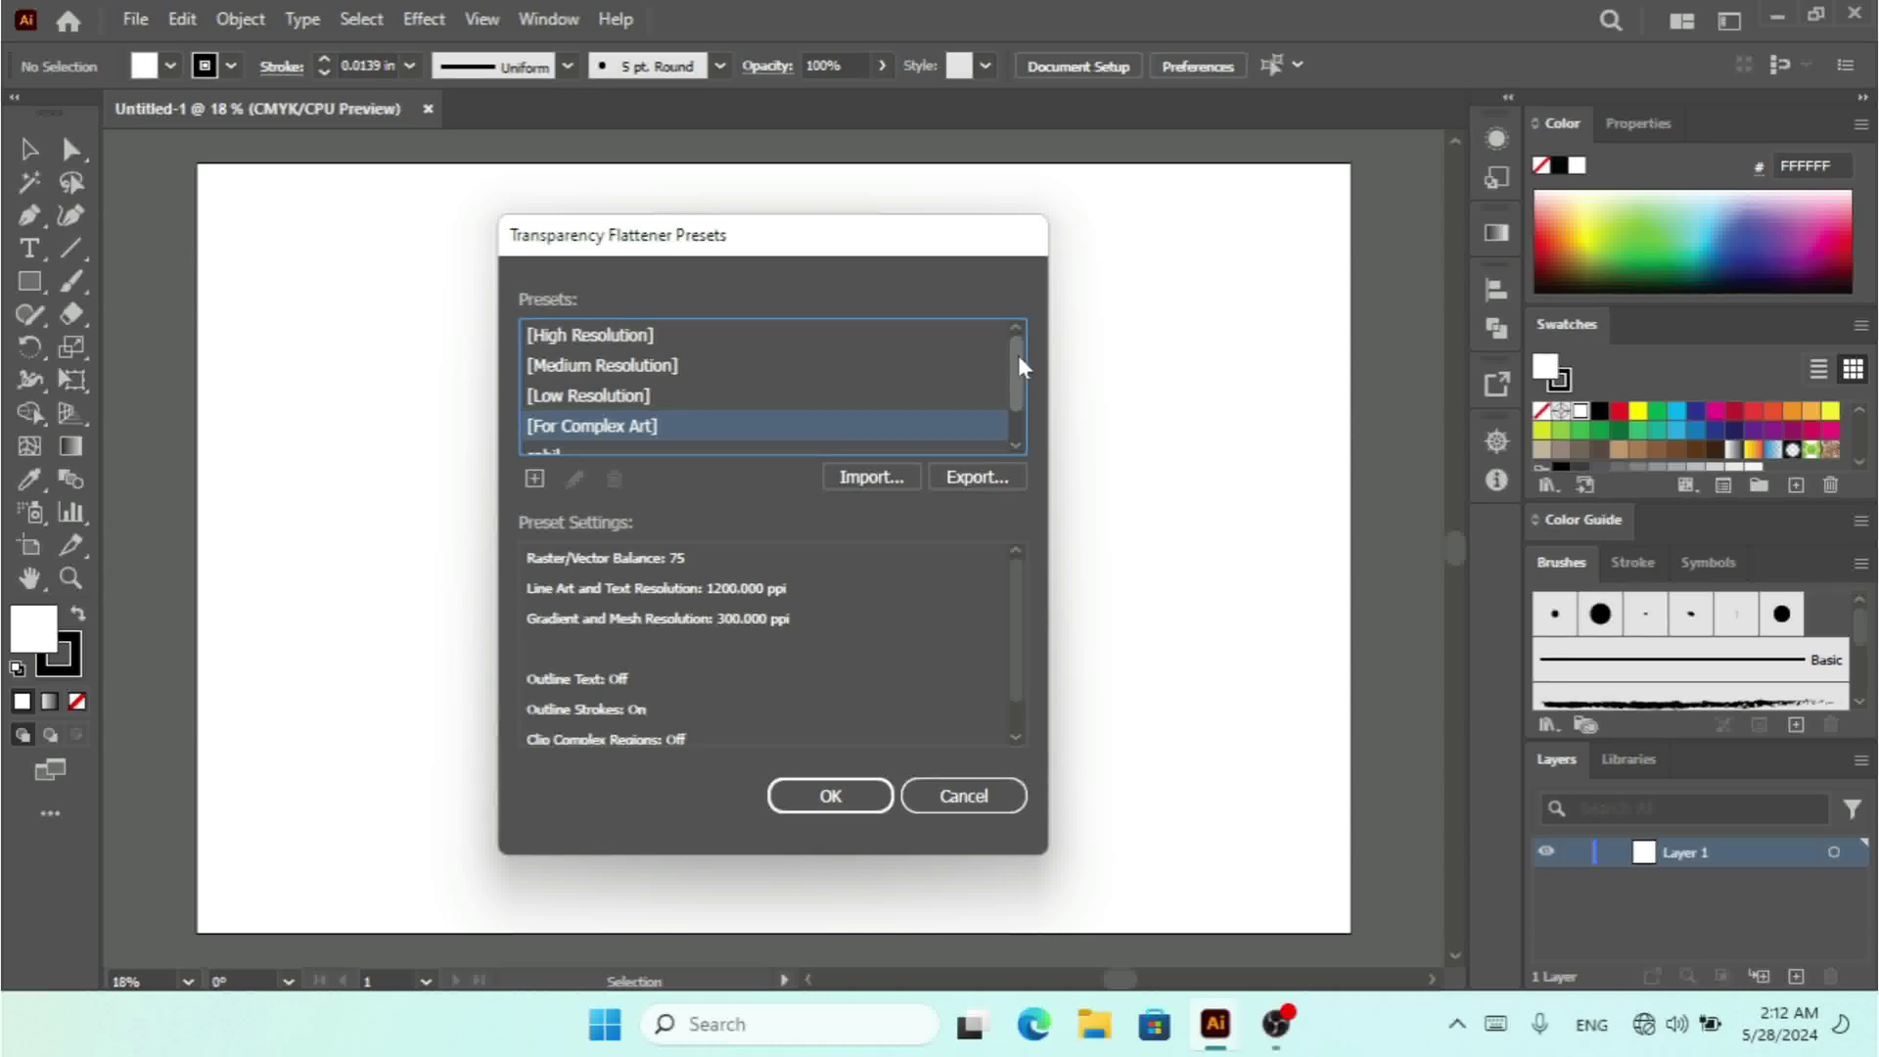
pyautogui.moveTo(1017, 356); pyautogui.dragTo(1012, 423)
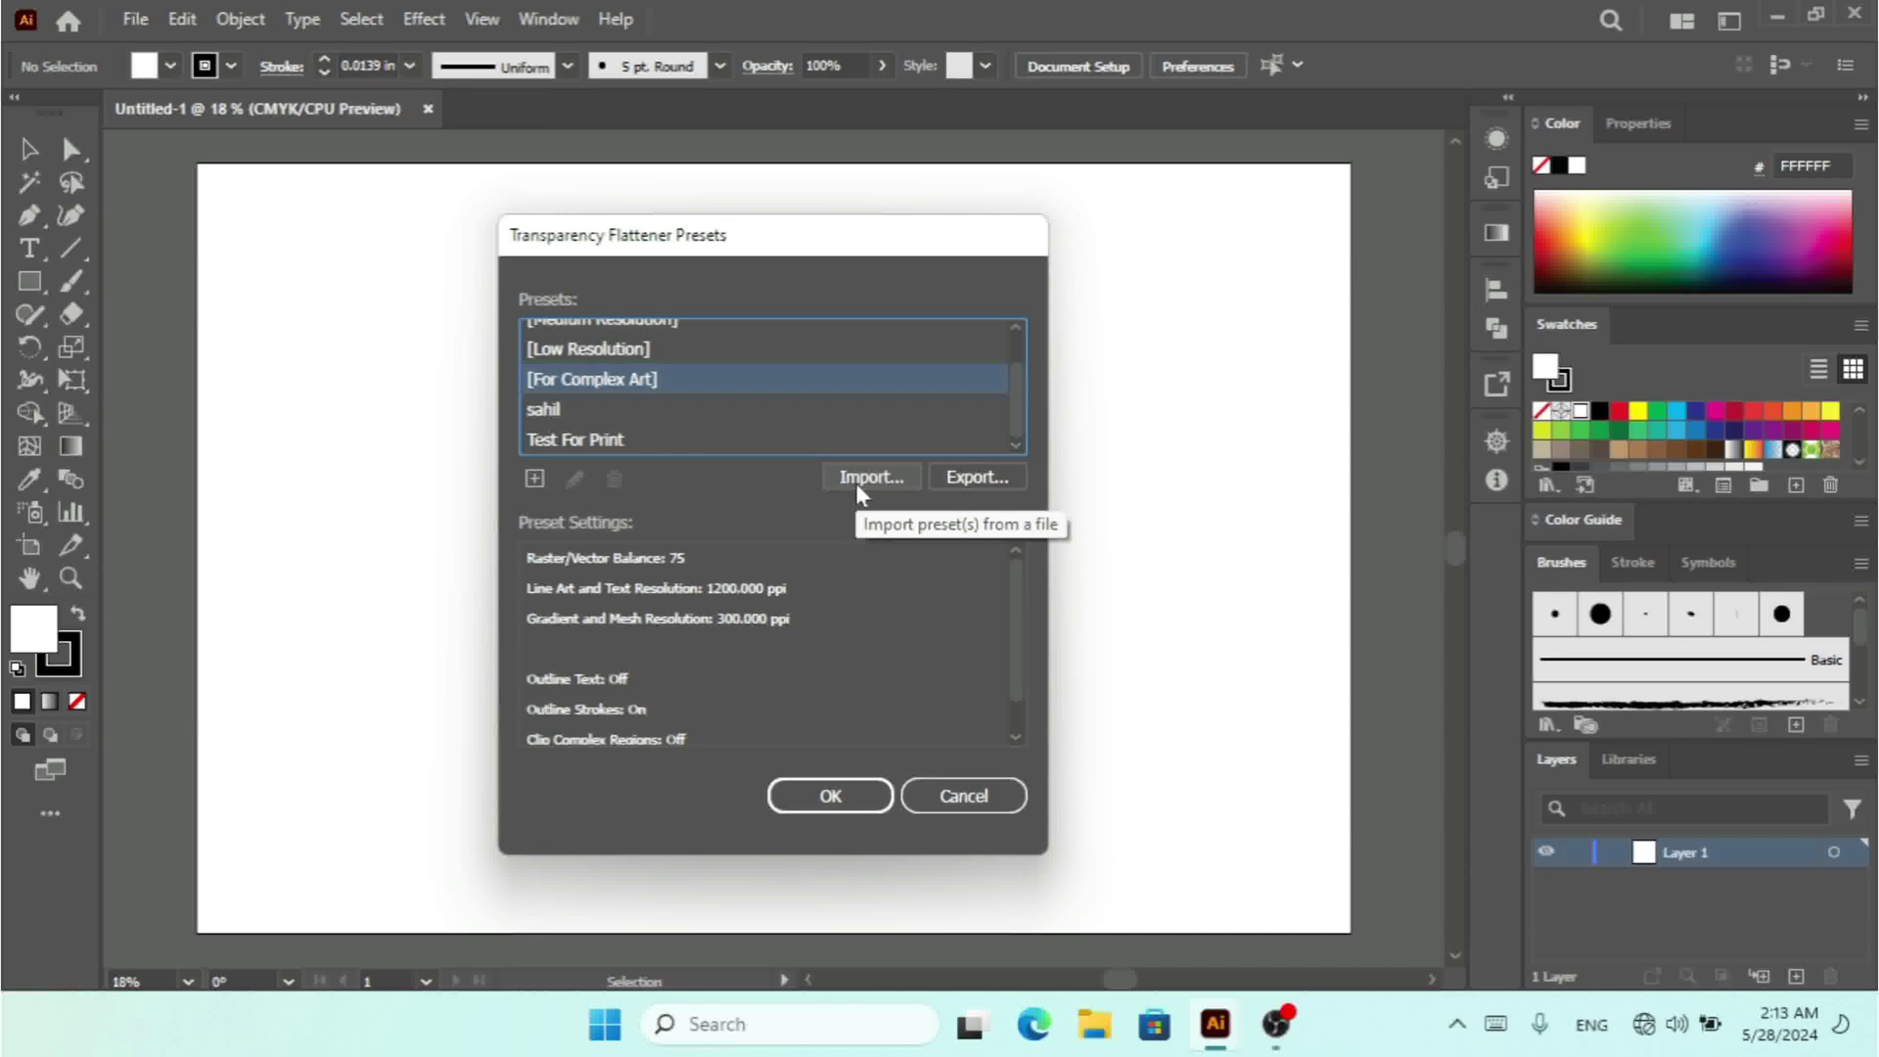
# - Try a new flattener preset based on [For Complex Art] with Raster/Vector Balance at 100 and at 0, and discard it
pyautogui.click(530, 483)
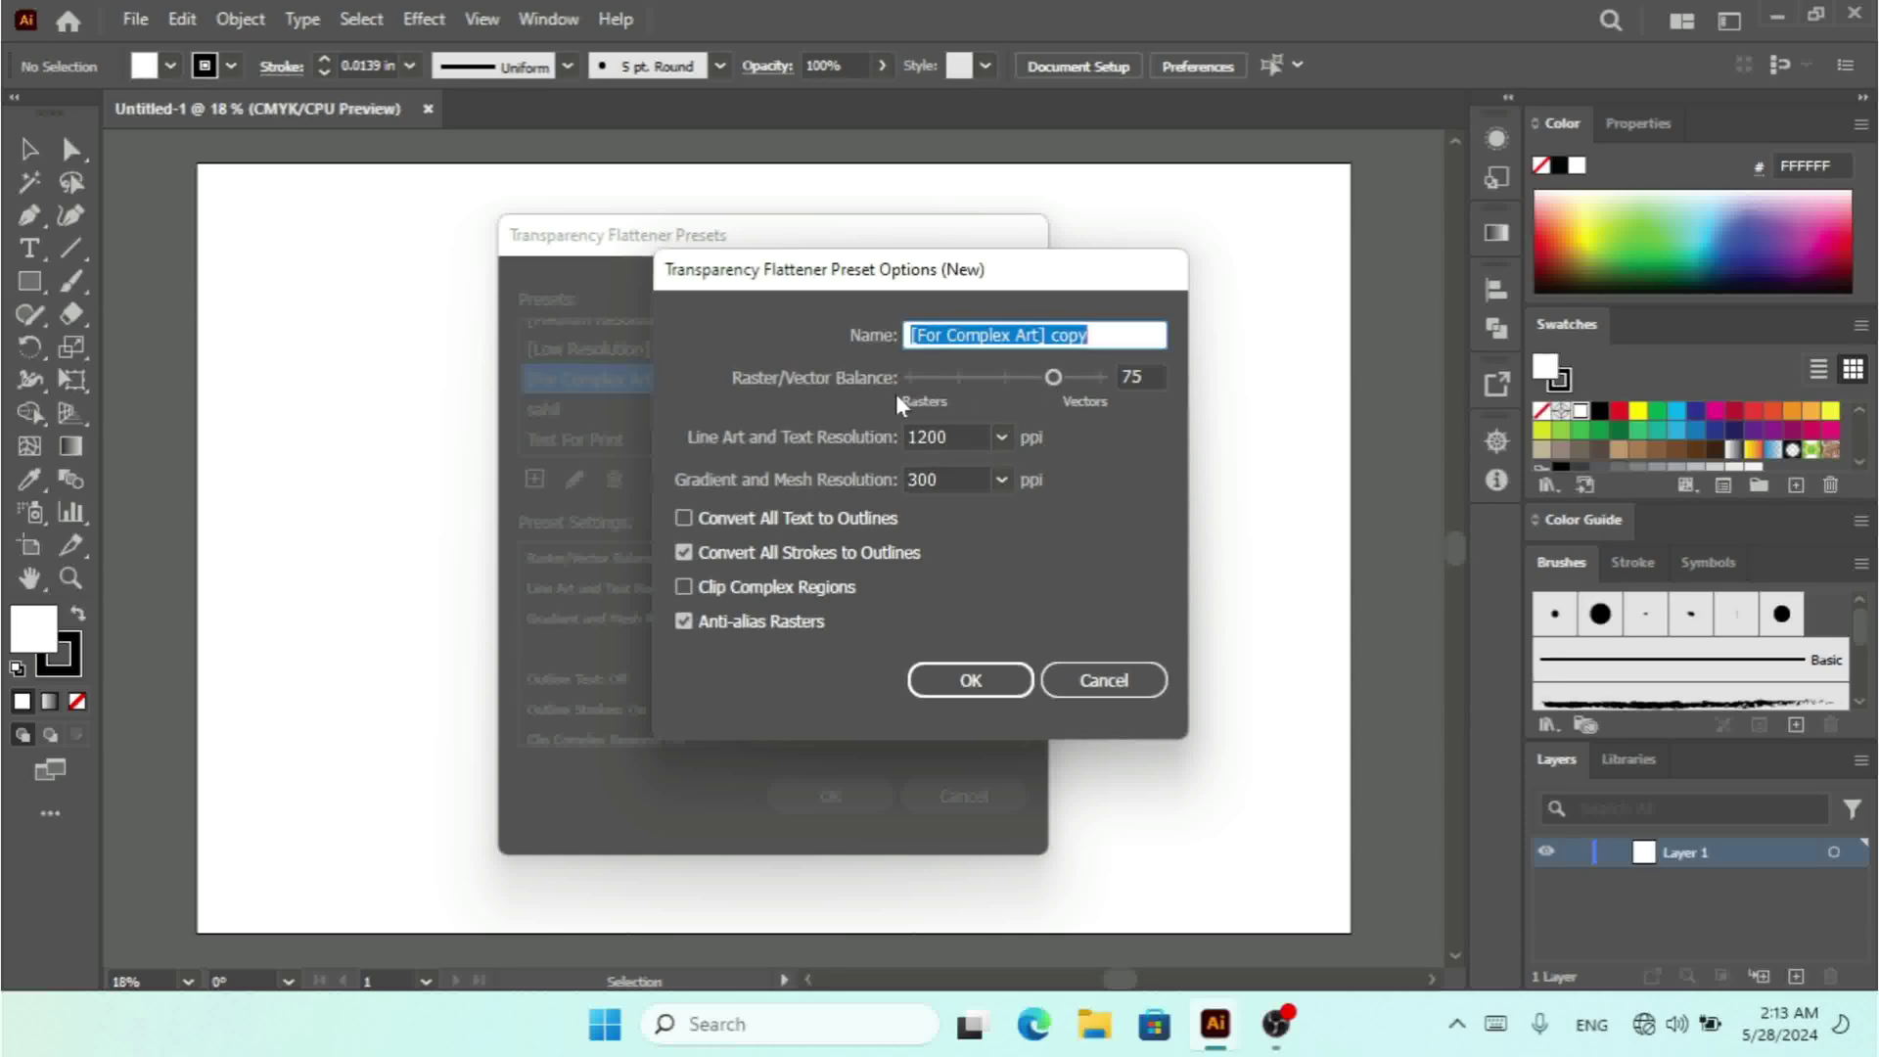
pyautogui.moveTo(1053, 379); pyautogui.dragTo(1100, 378)
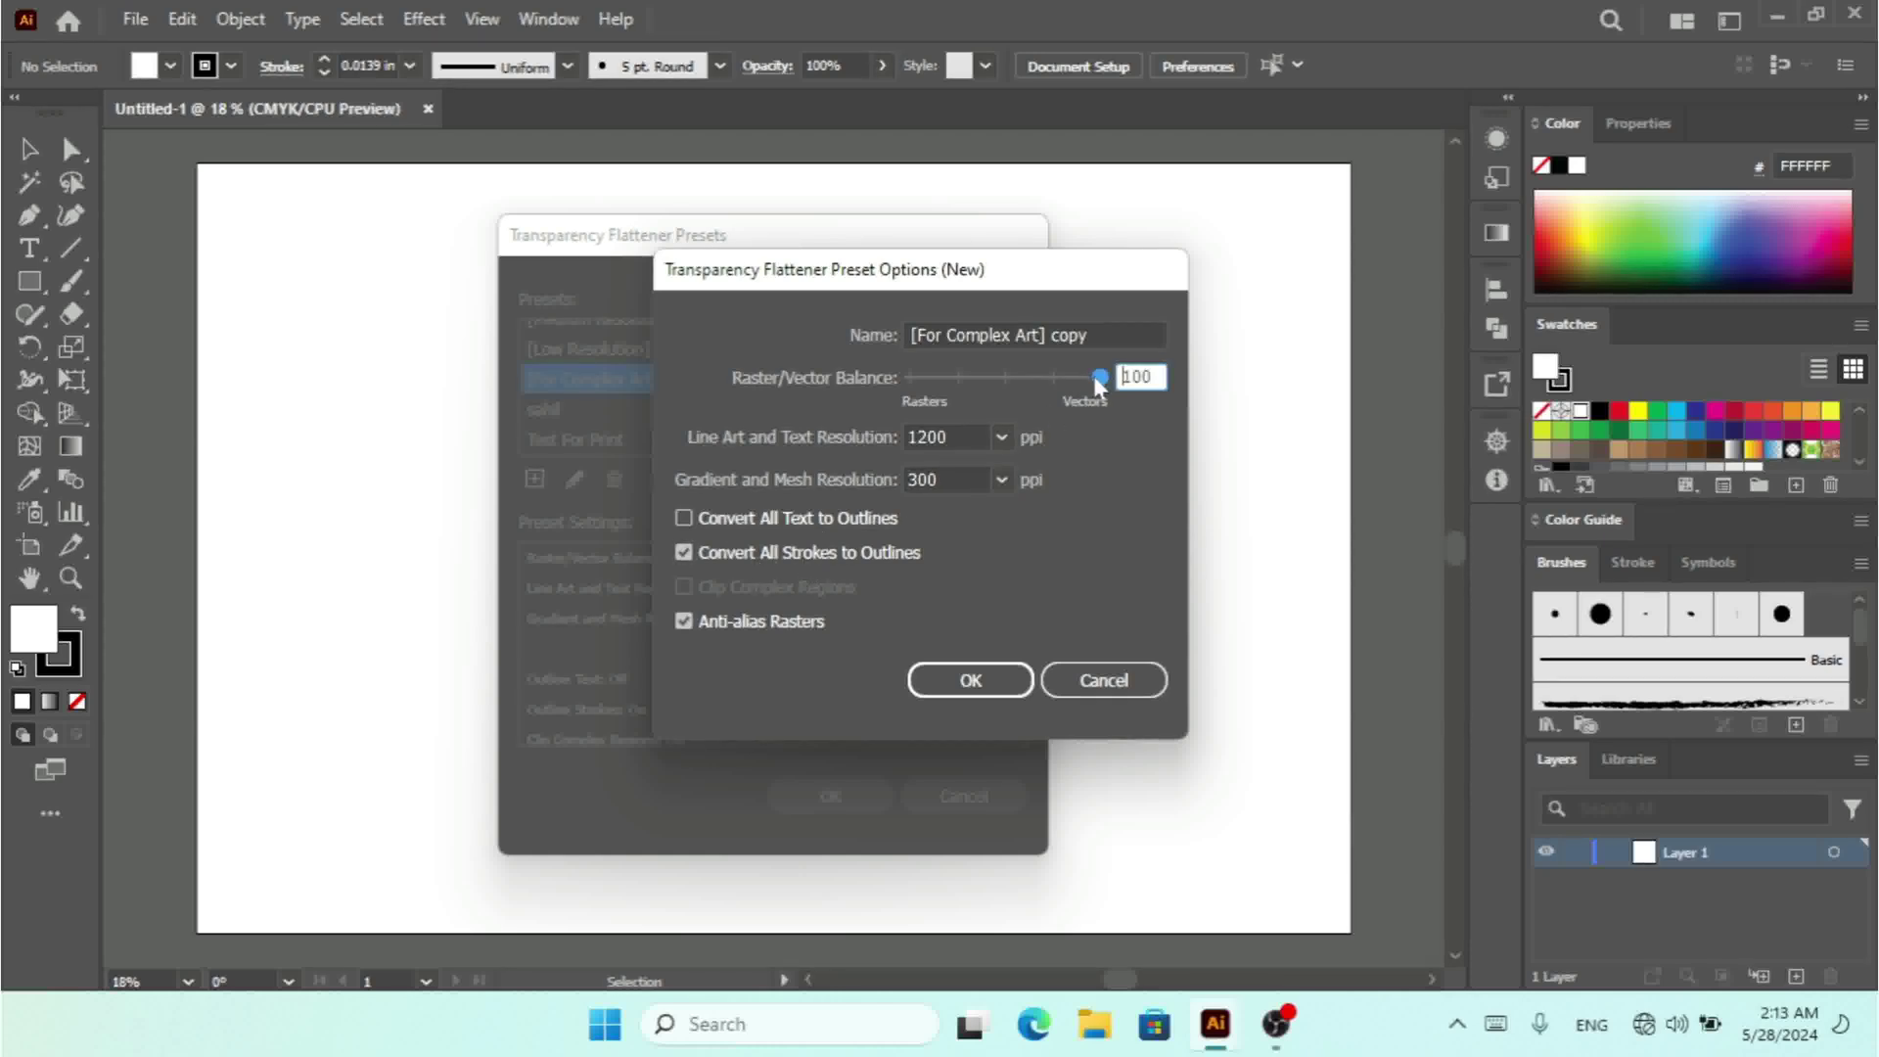
pyautogui.moveTo(1094, 376); pyautogui.dragTo(901, 376)
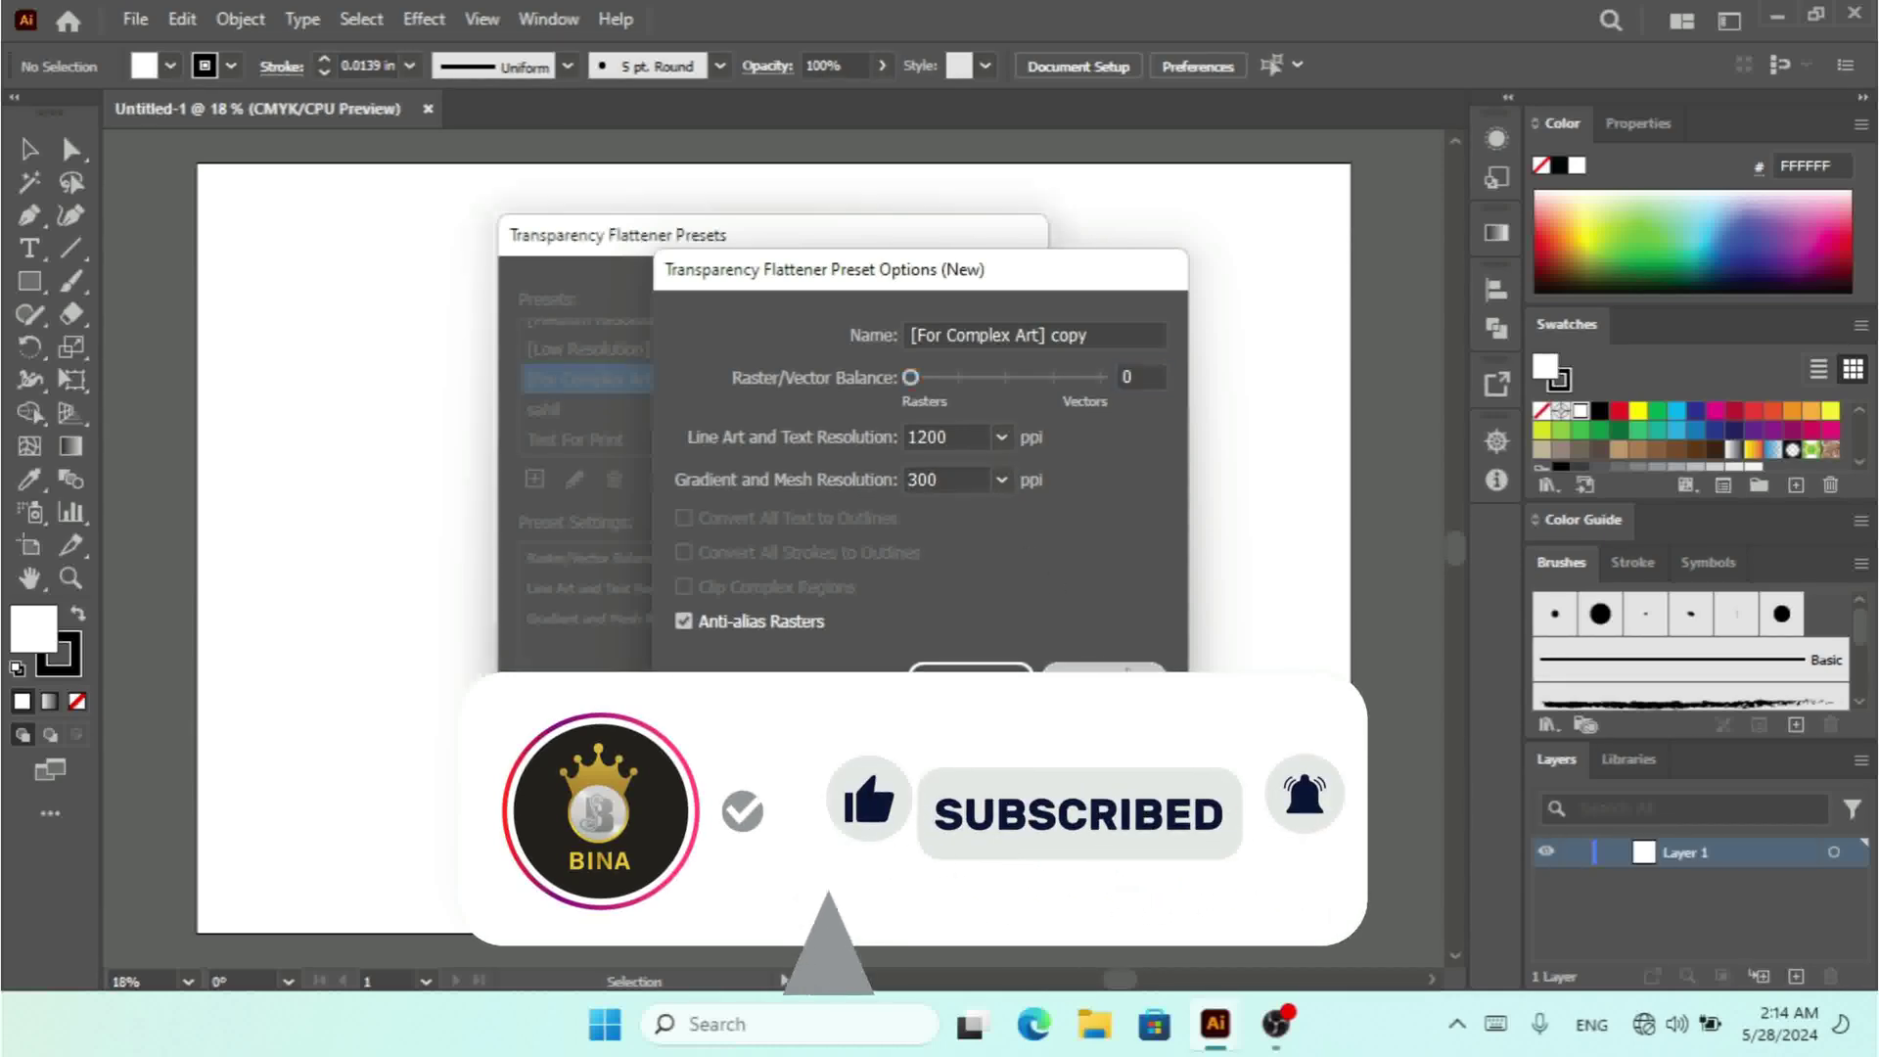
pyautogui.click(971, 680)
pyautogui.click(960, 792)
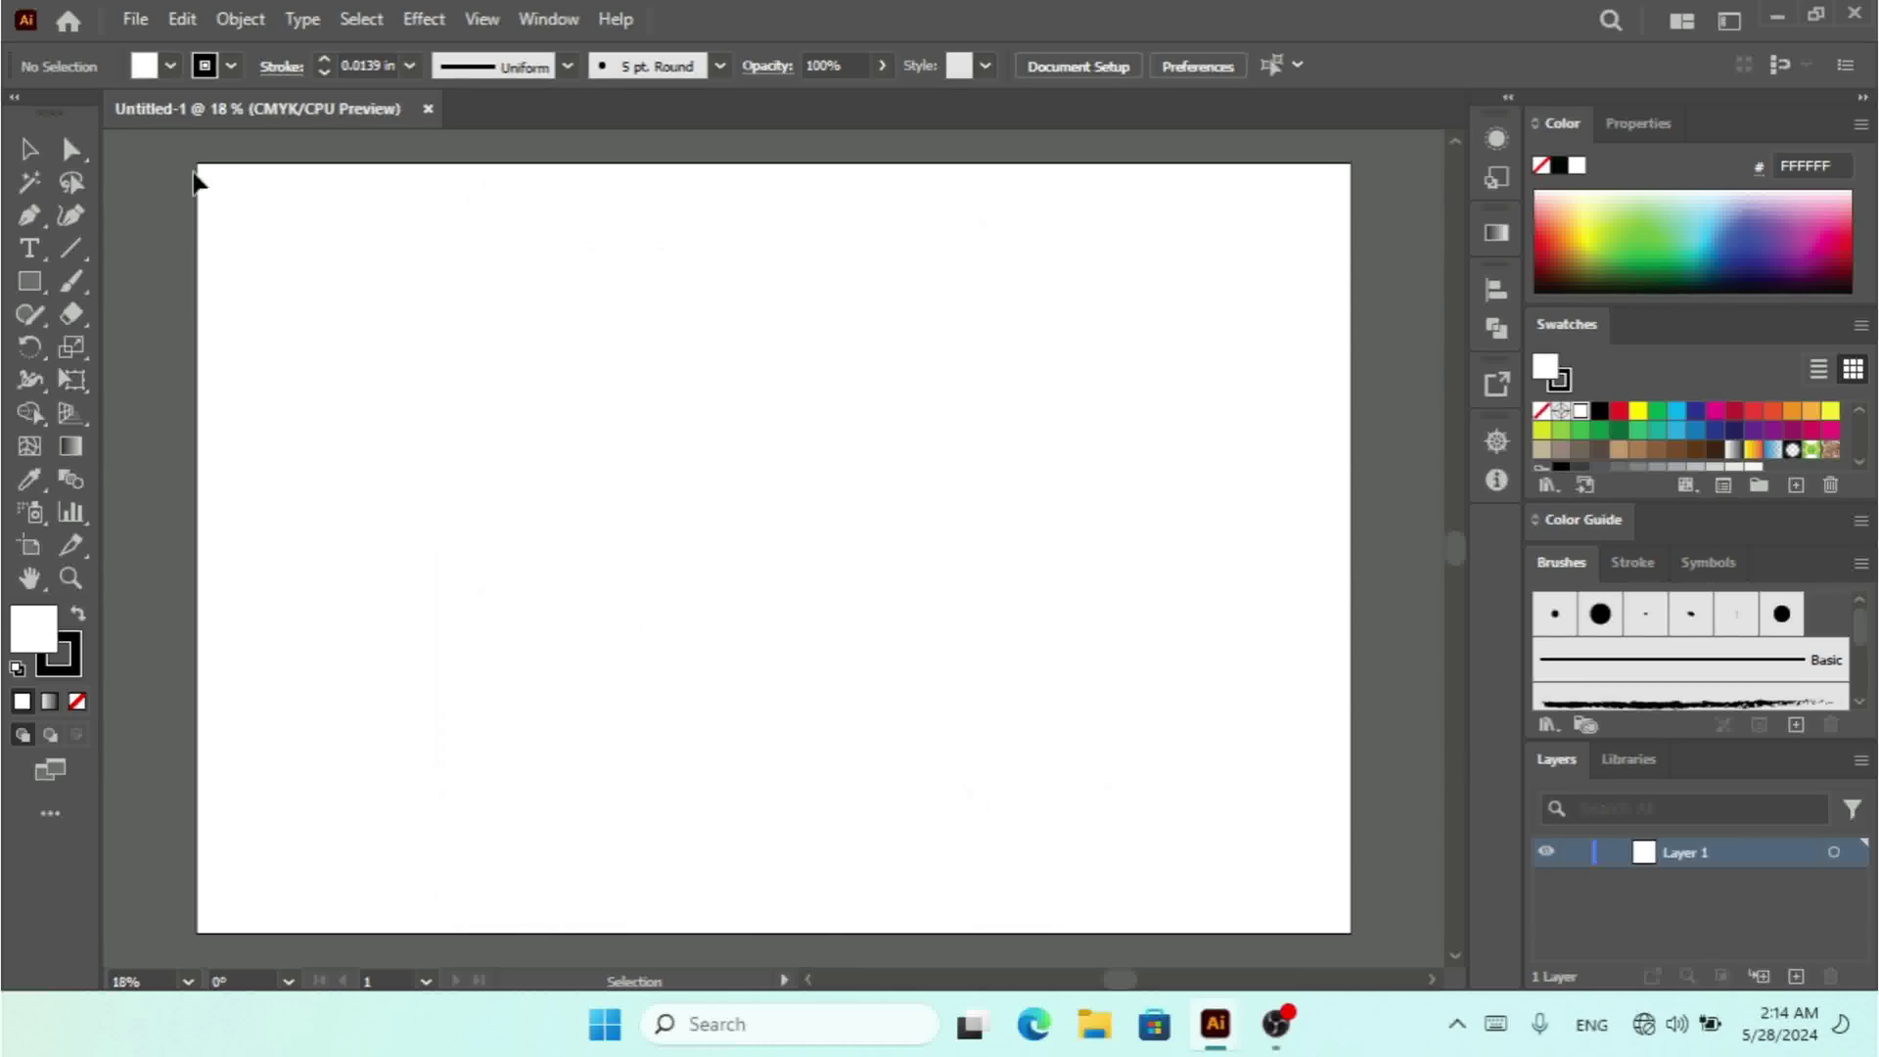
# - Review the flattener preset choices and custom transparency flattener options in Document Setup, and leave without changes
pyautogui.click(137, 19)
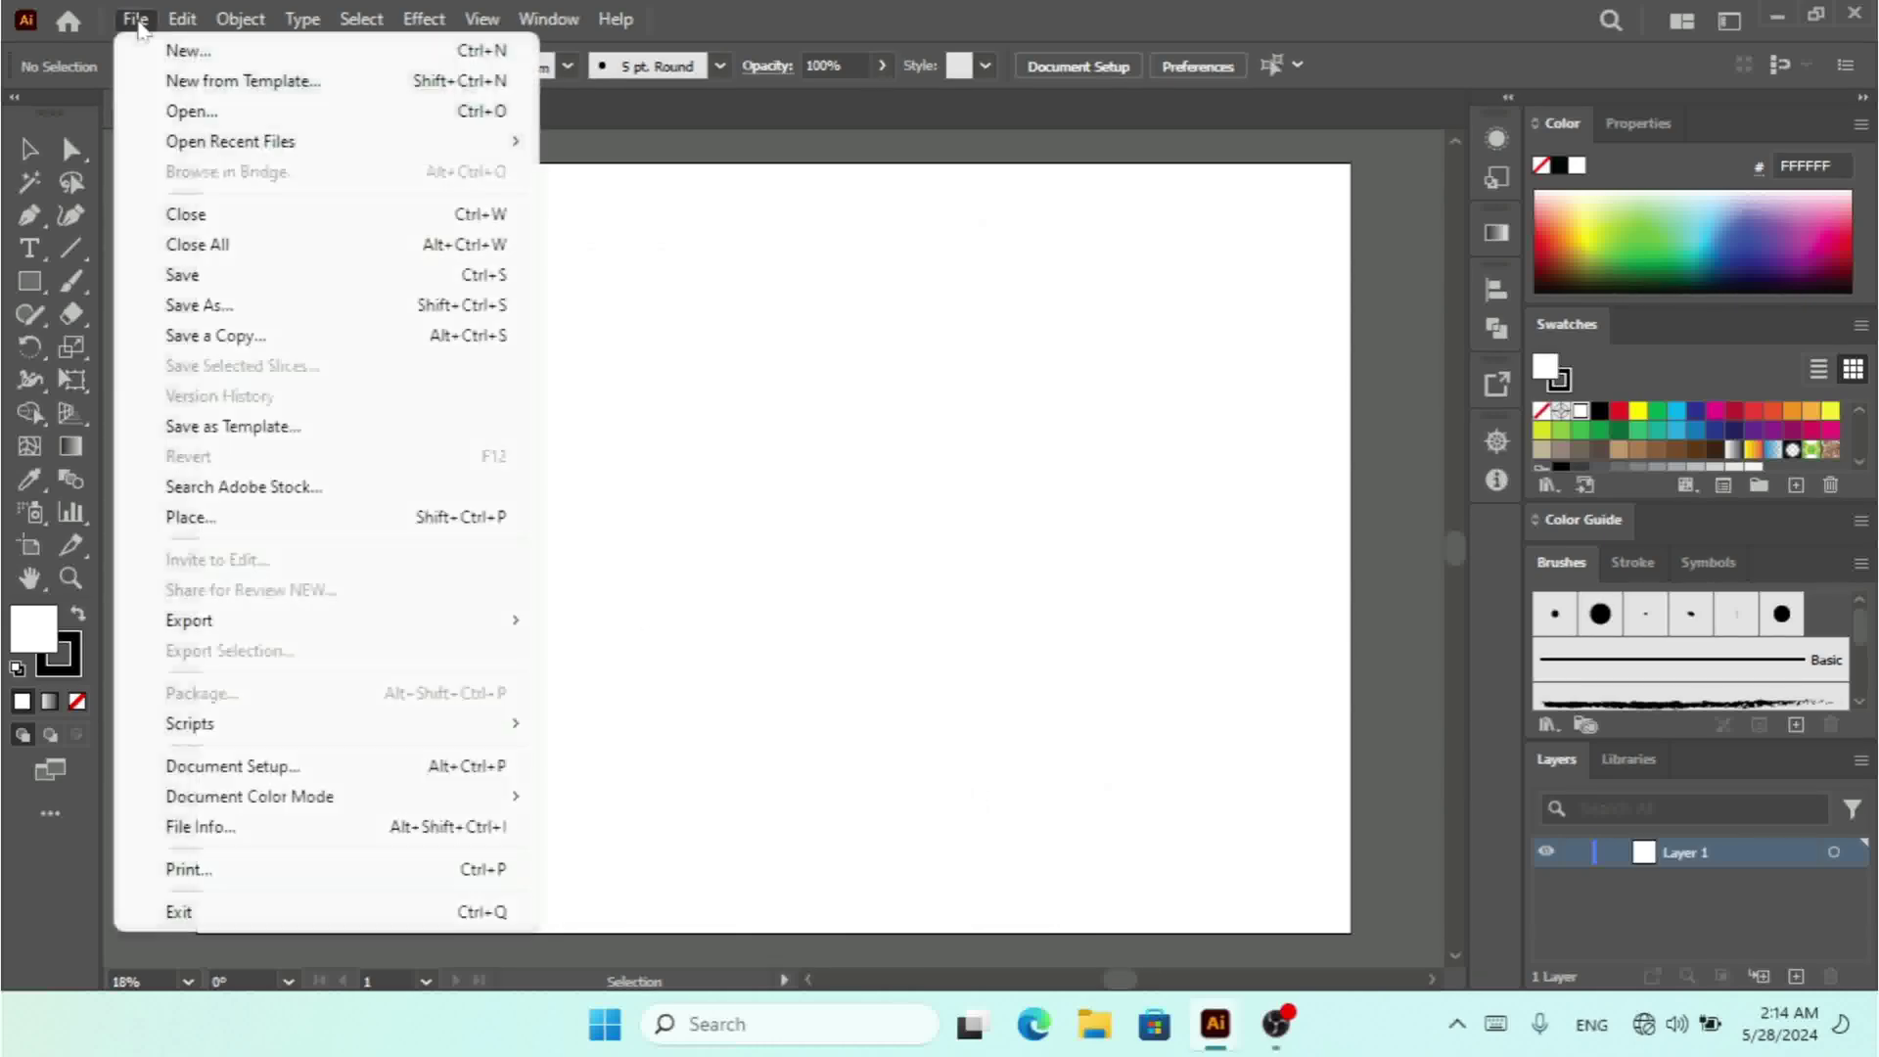
pyautogui.click(220, 768)
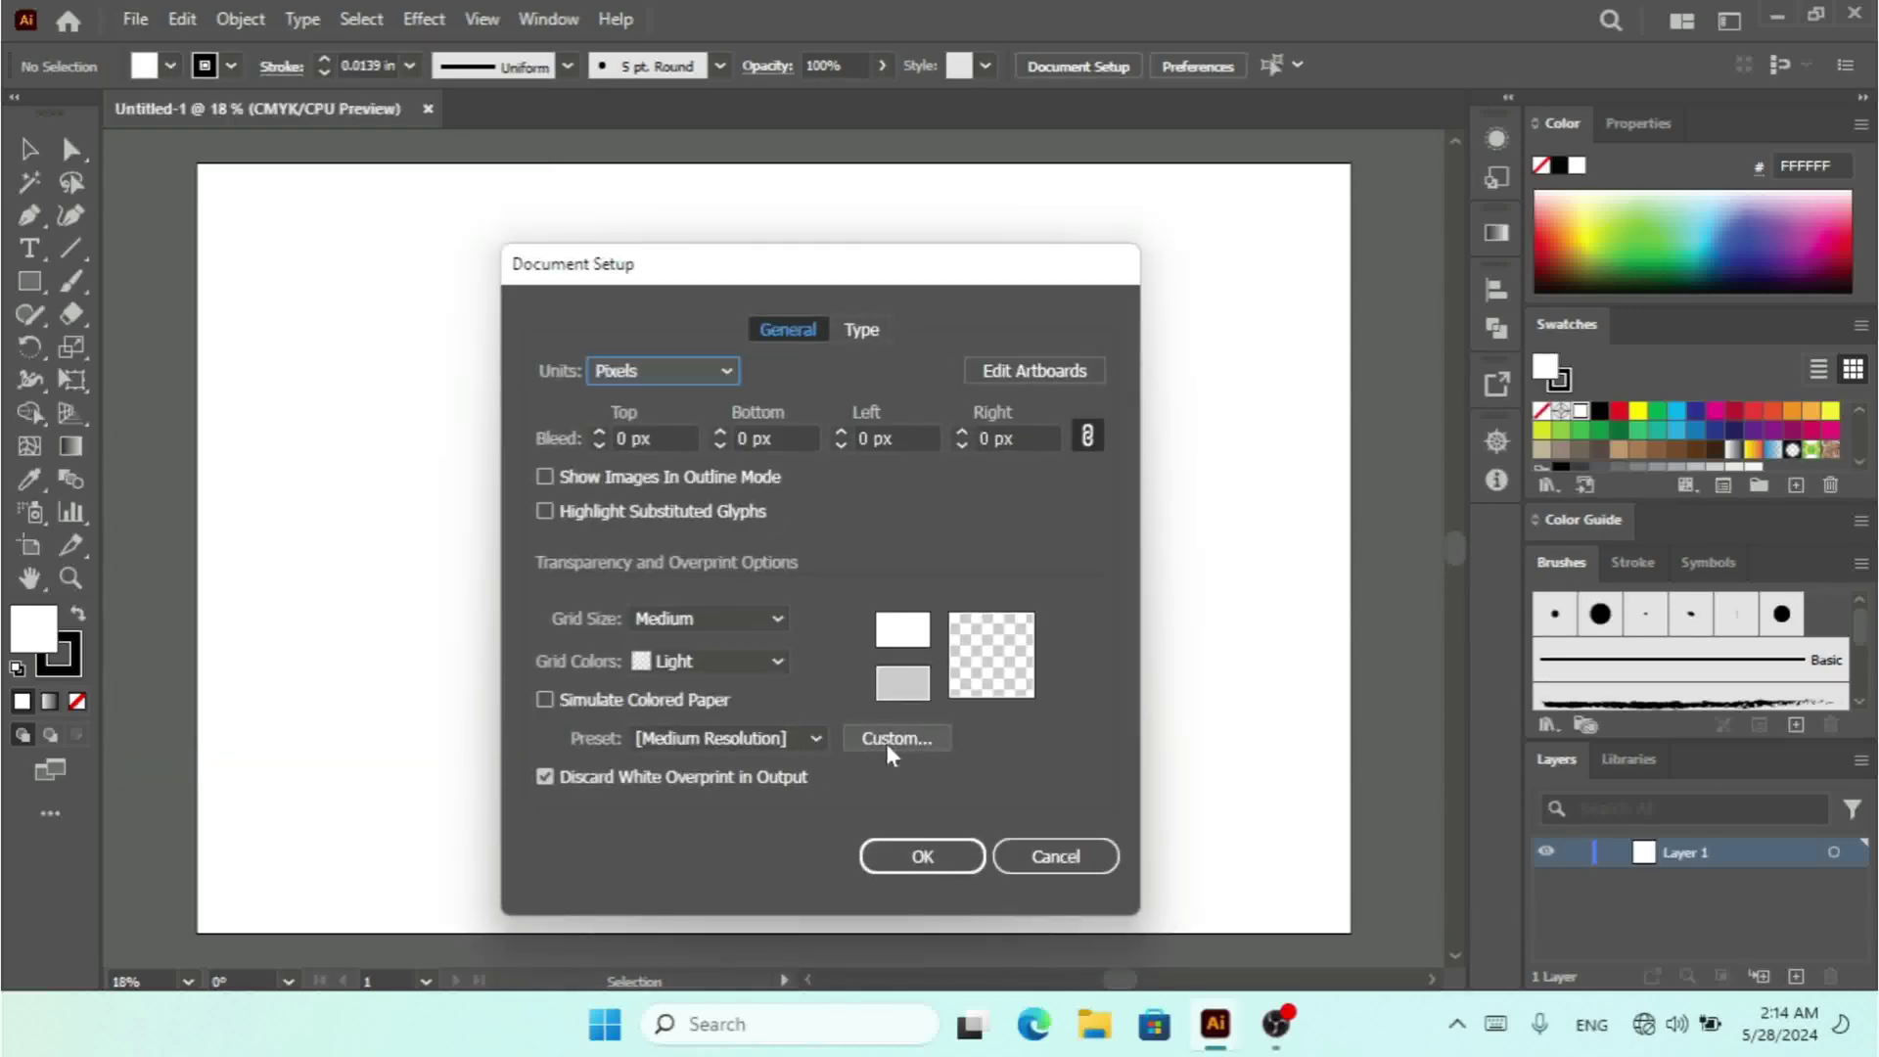
pyautogui.click(785, 742)
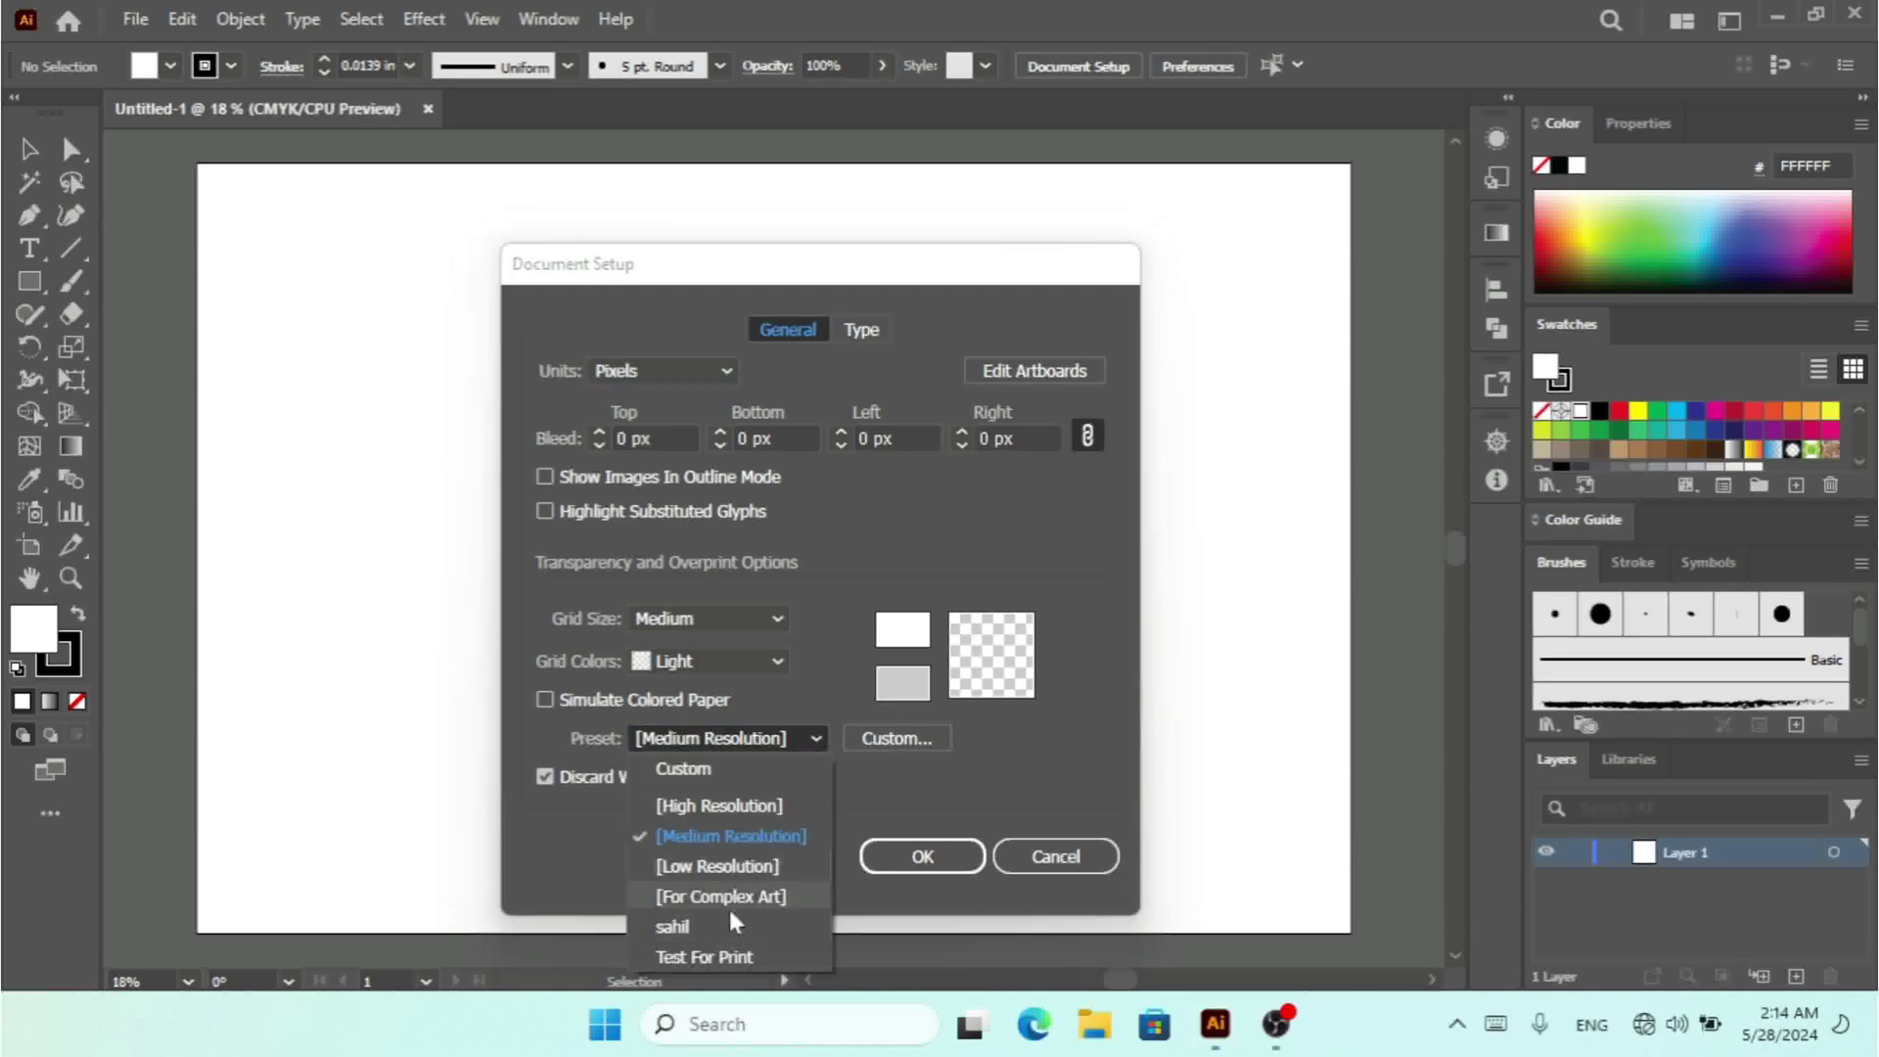
pyautogui.click(863, 808)
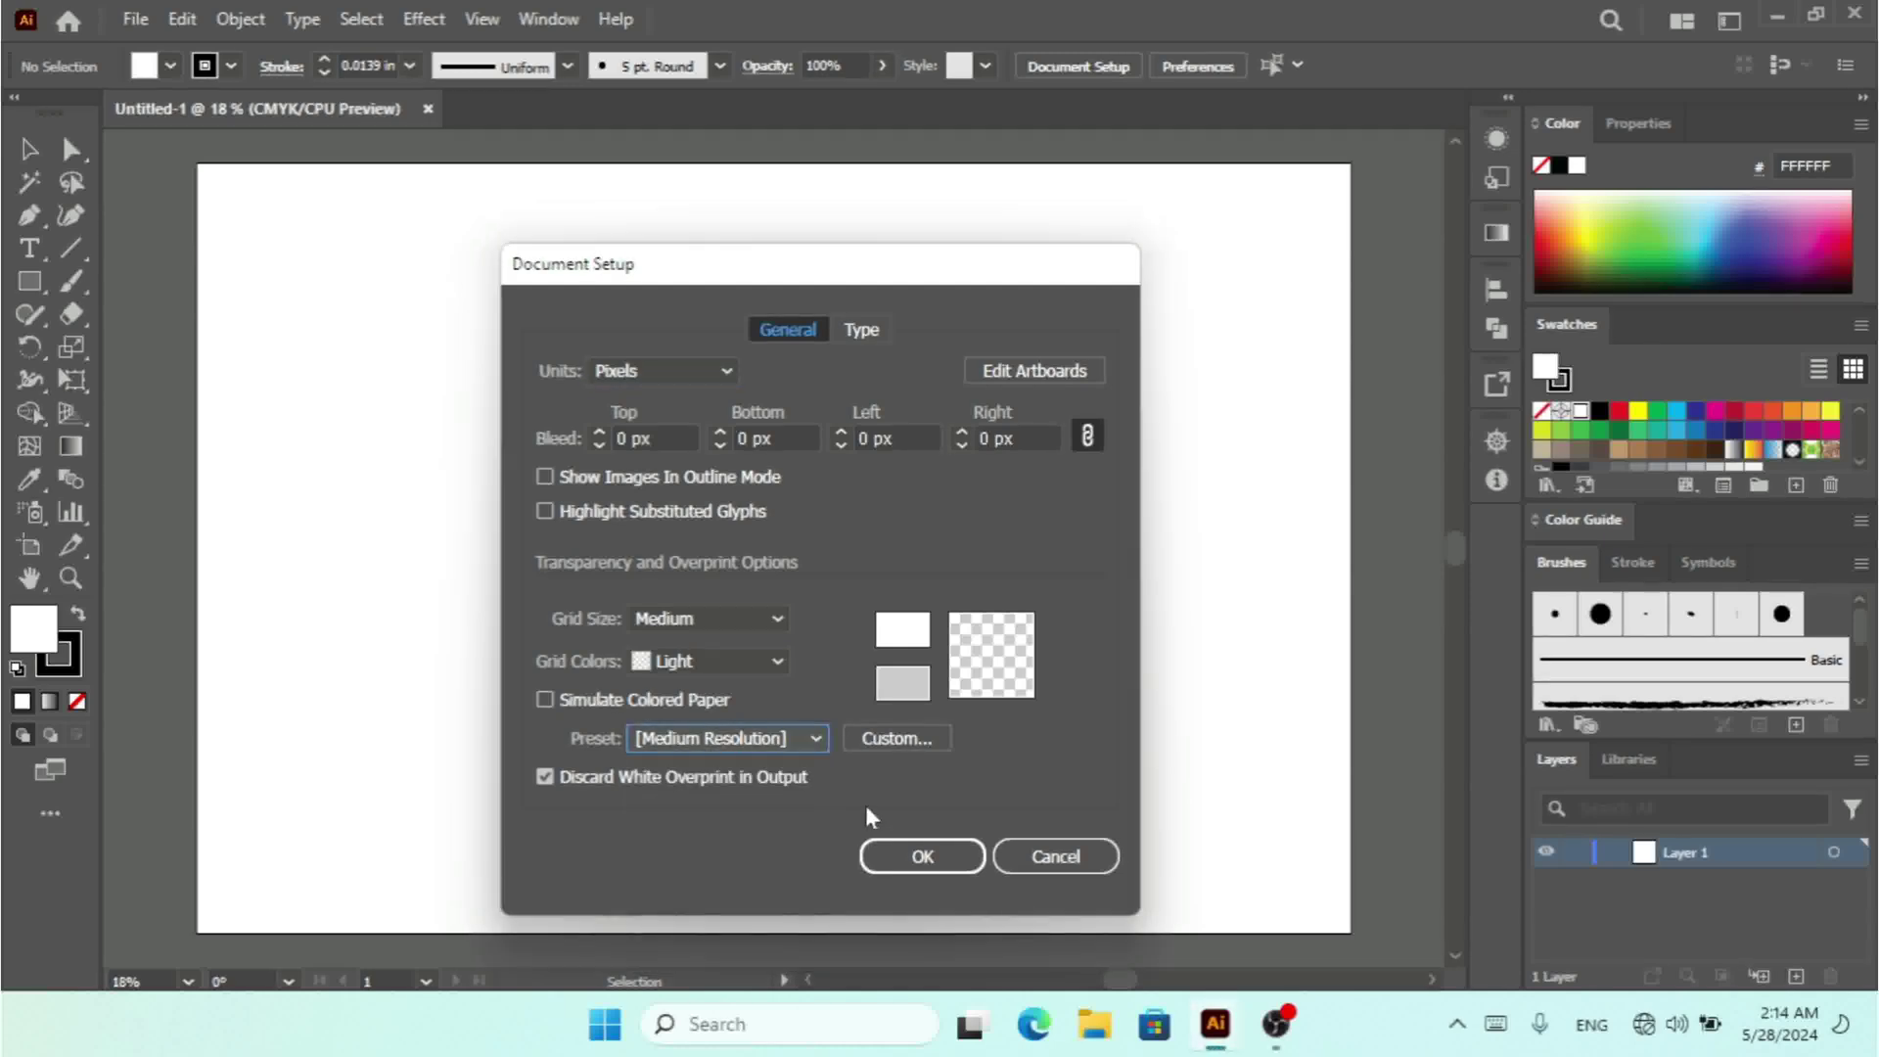
pyautogui.click(873, 740)
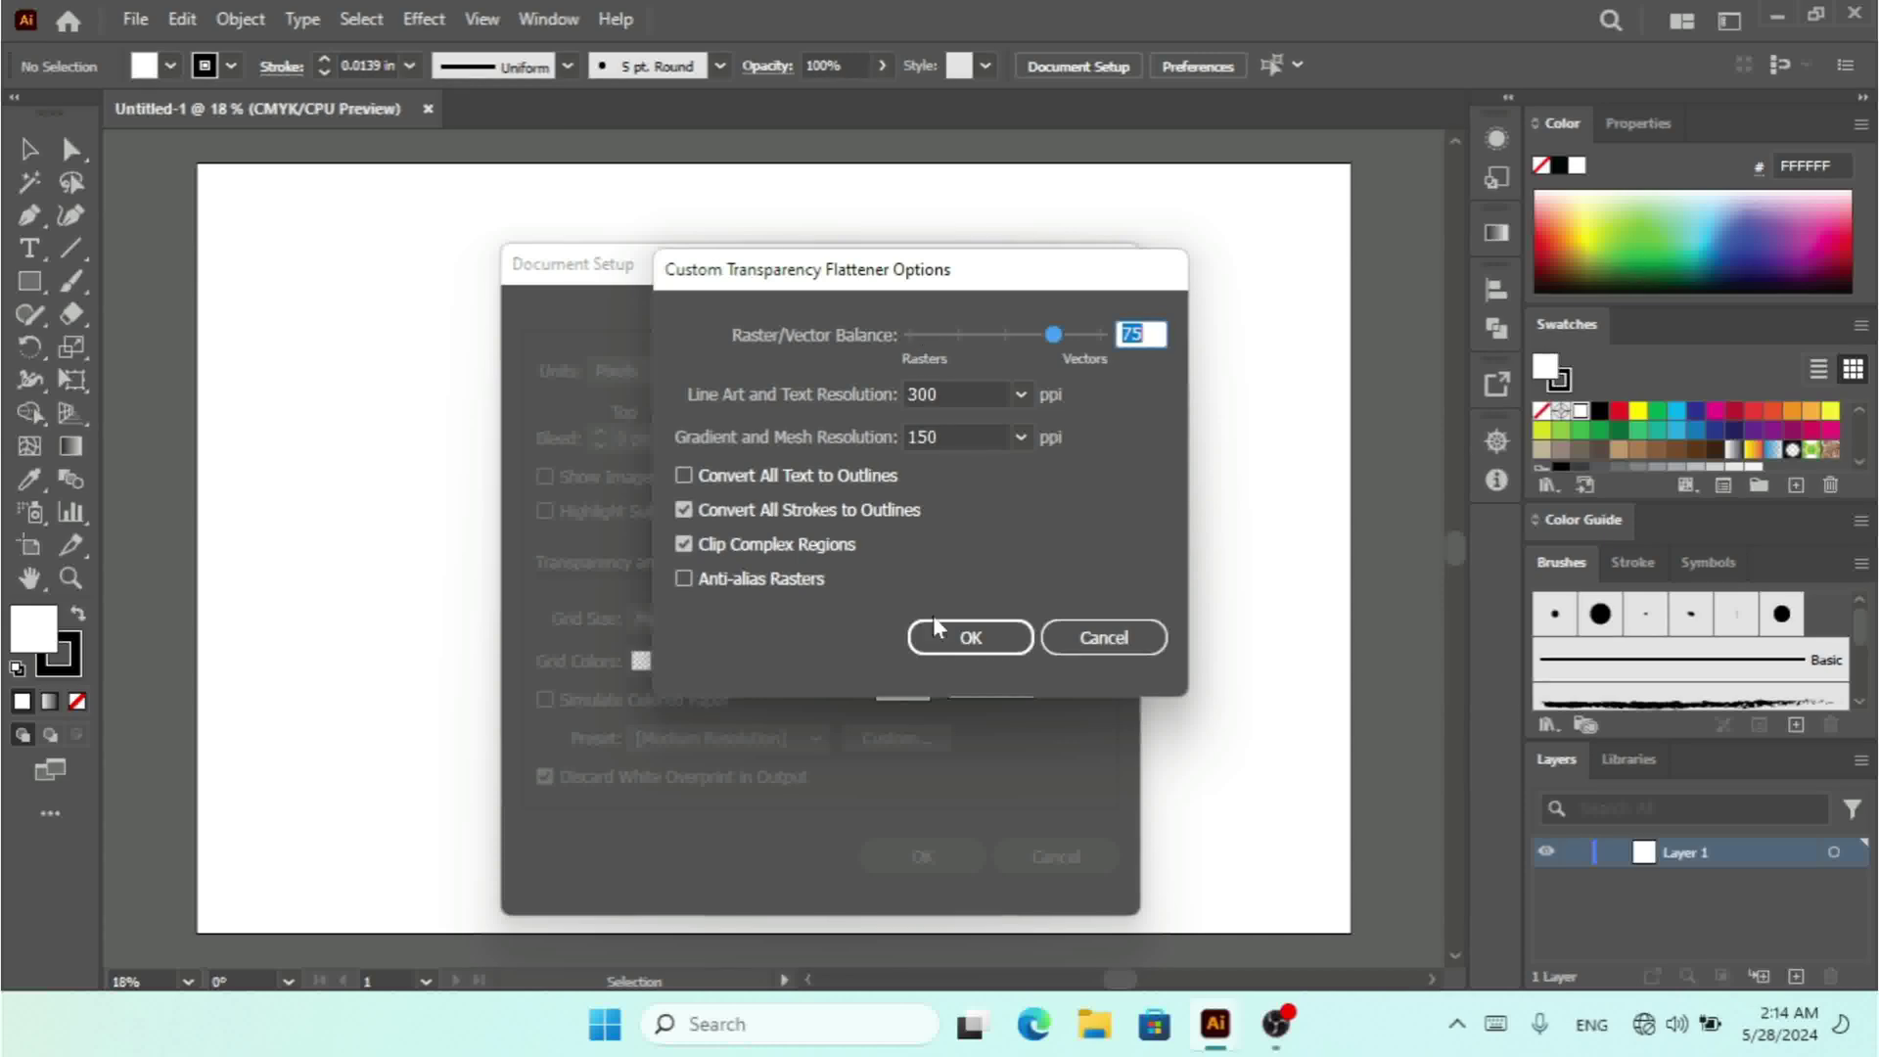
pyautogui.click(1101, 641)
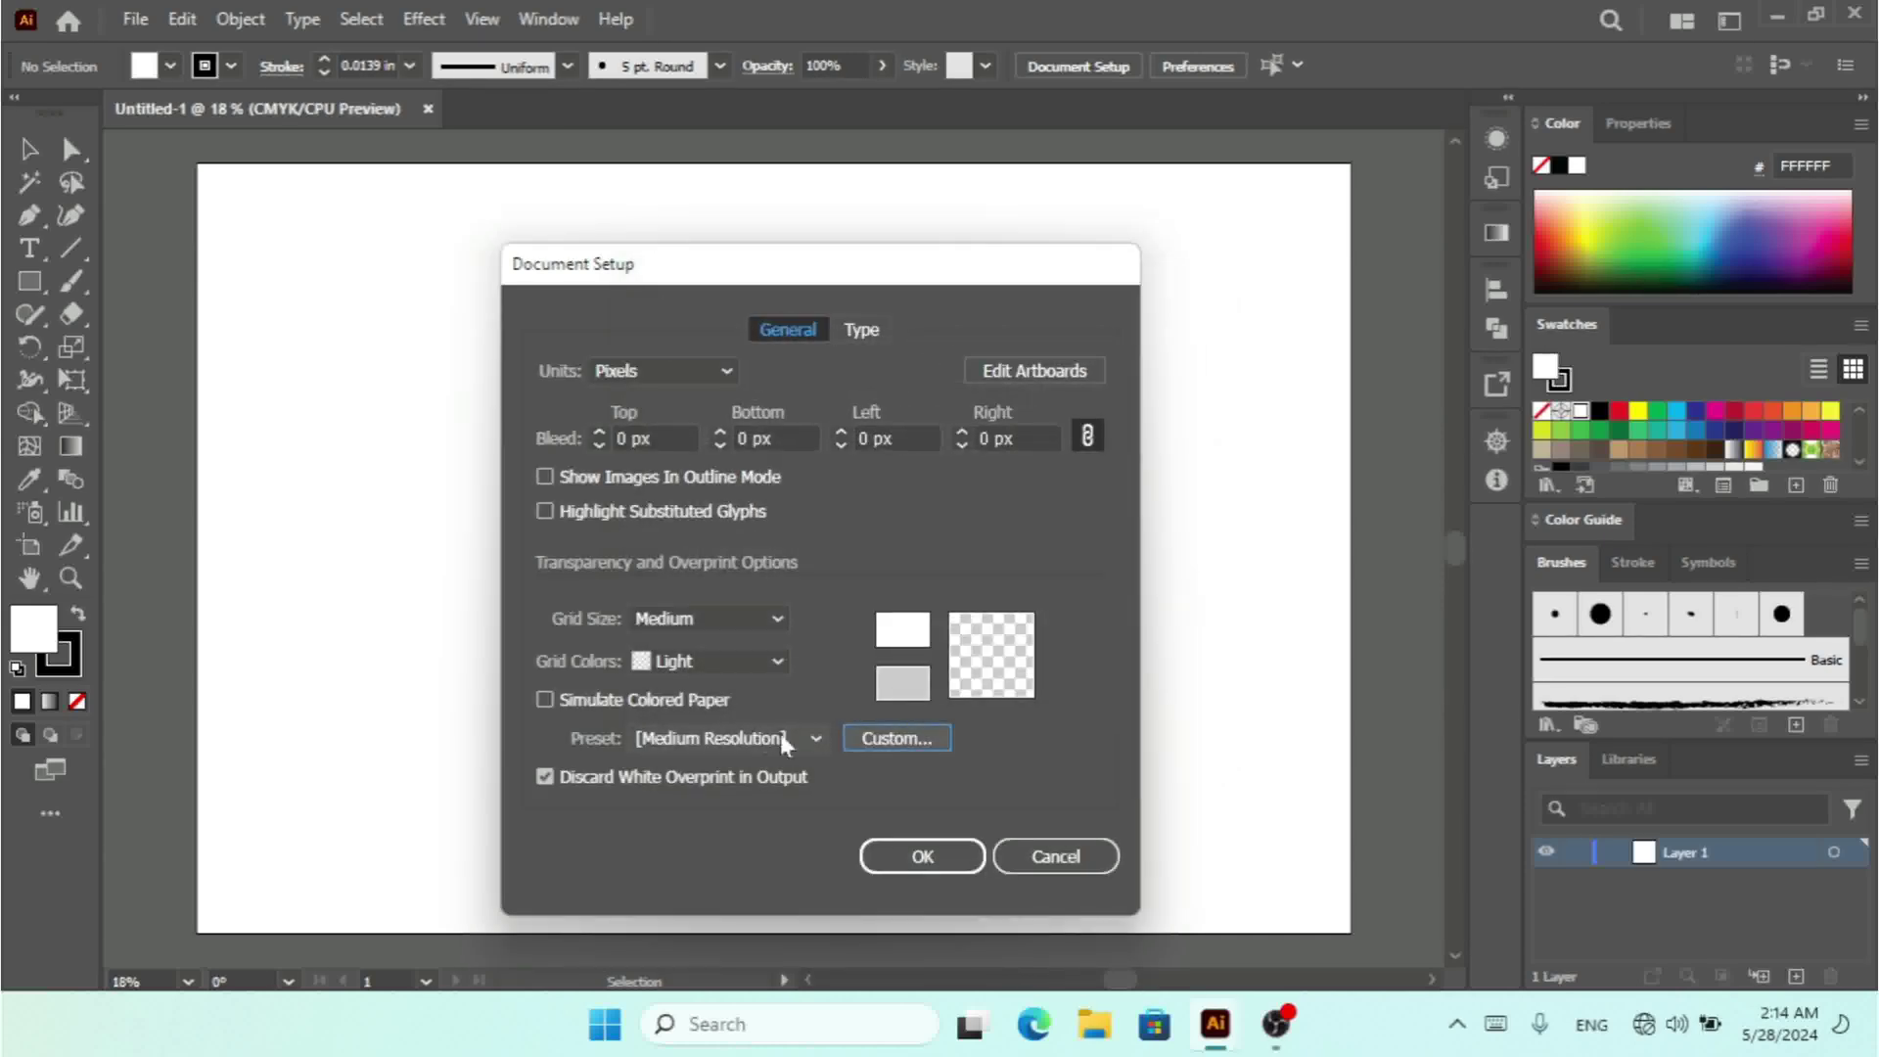
pyautogui.click(1042, 855)
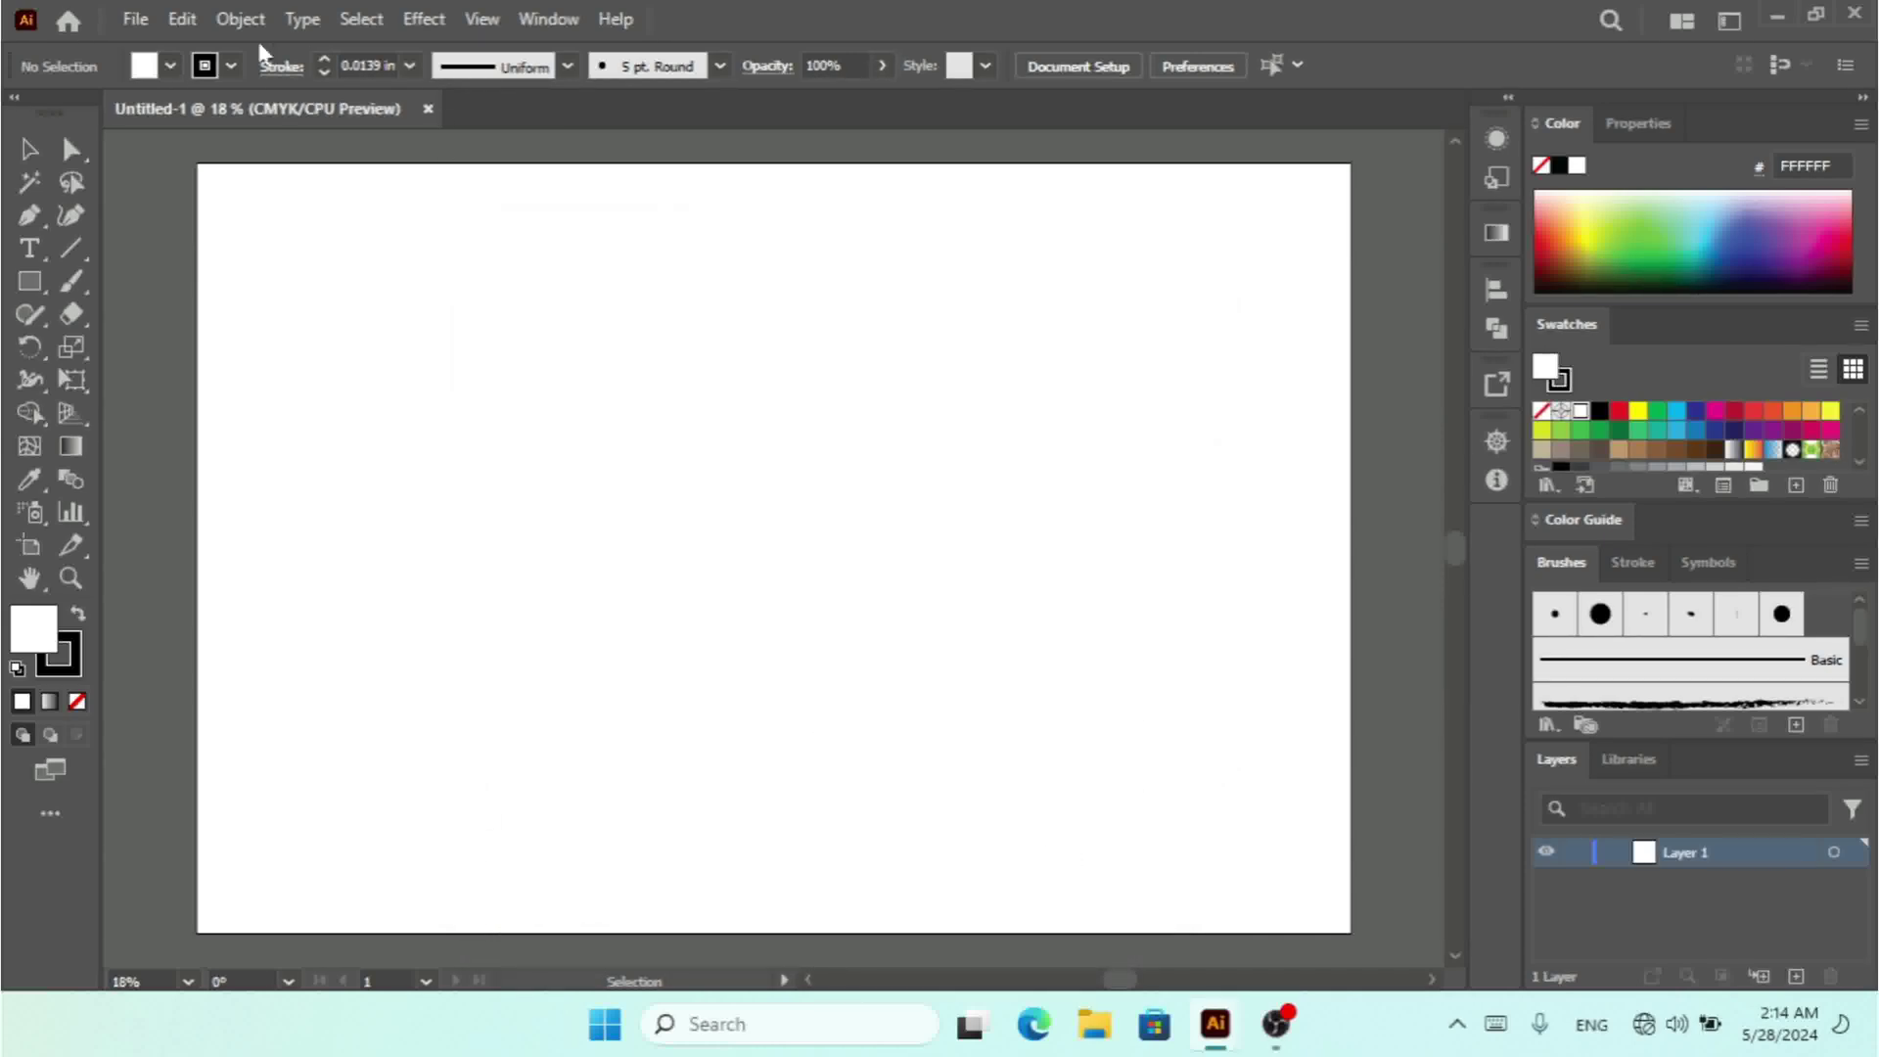
# - Reopen the Transparency Flattener Presets and compare the settings of Test For Print with the Low, Medium and High Resolution presets
pyautogui.click(183, 20)
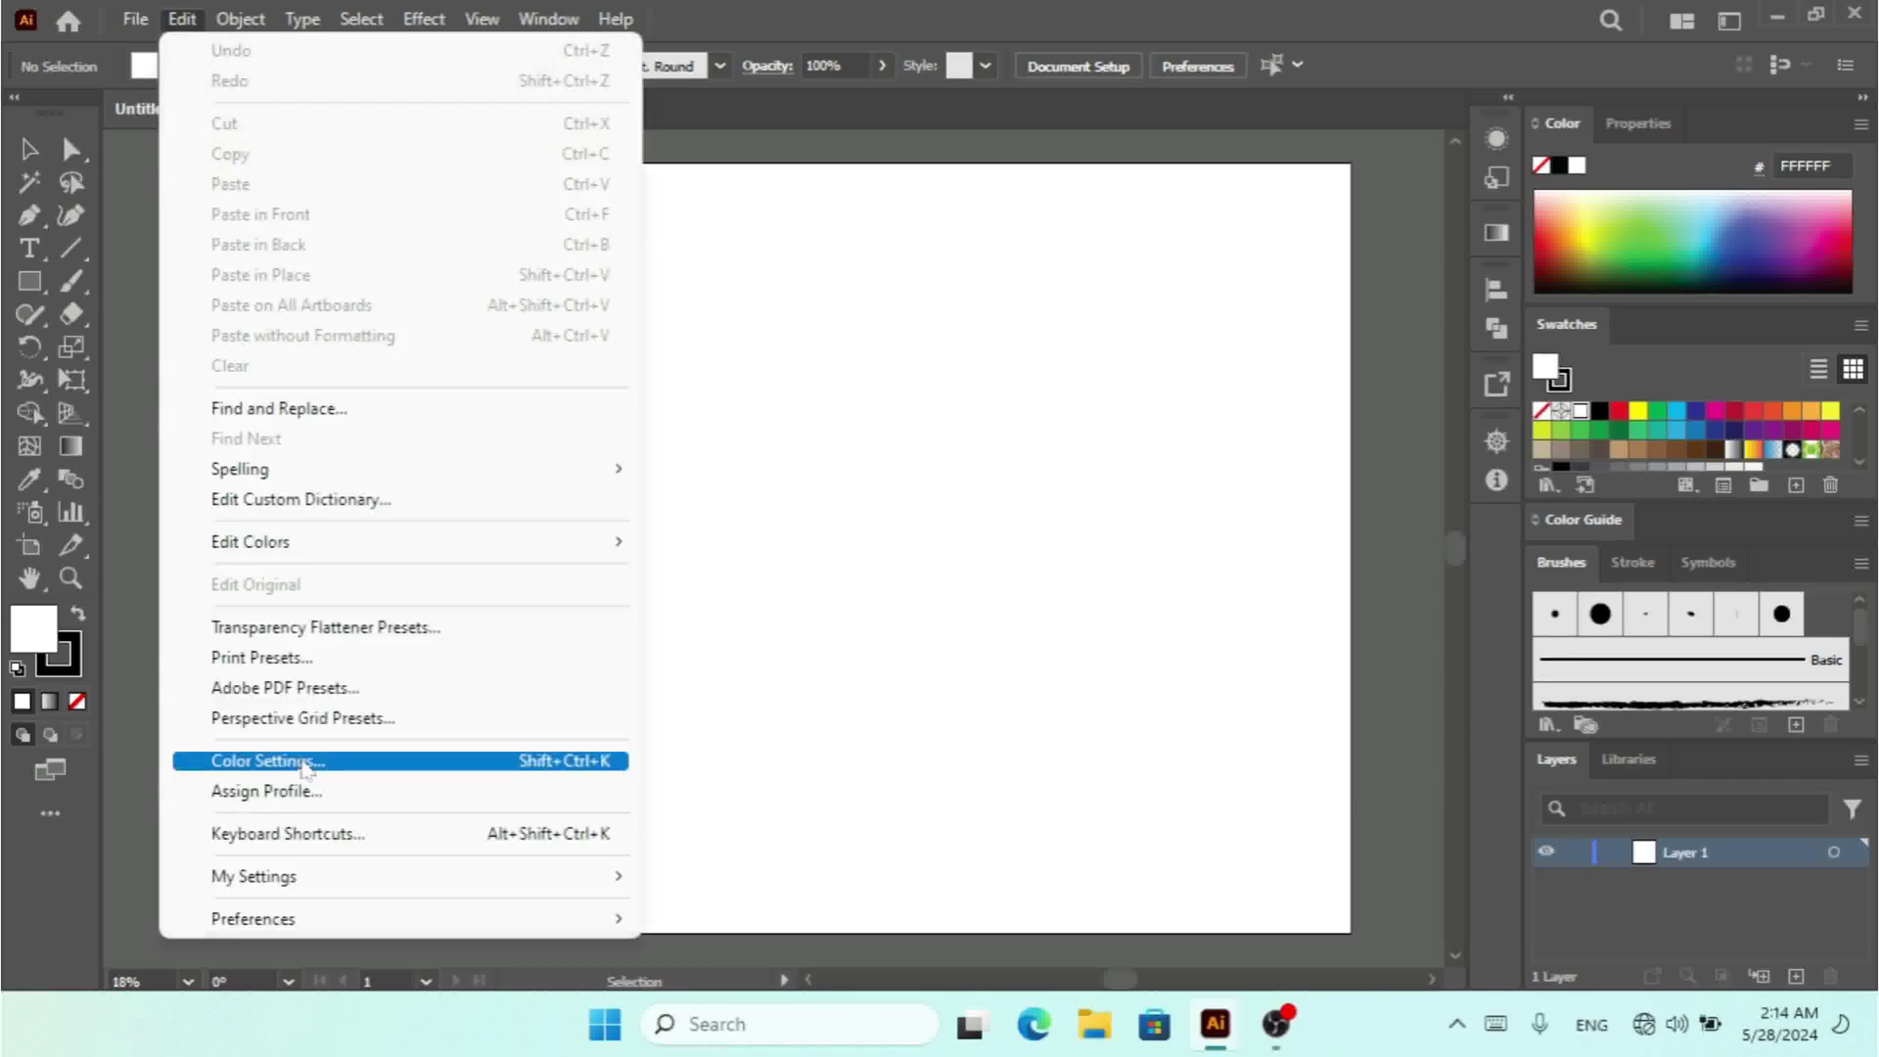
pyautogui.click(364, 630)
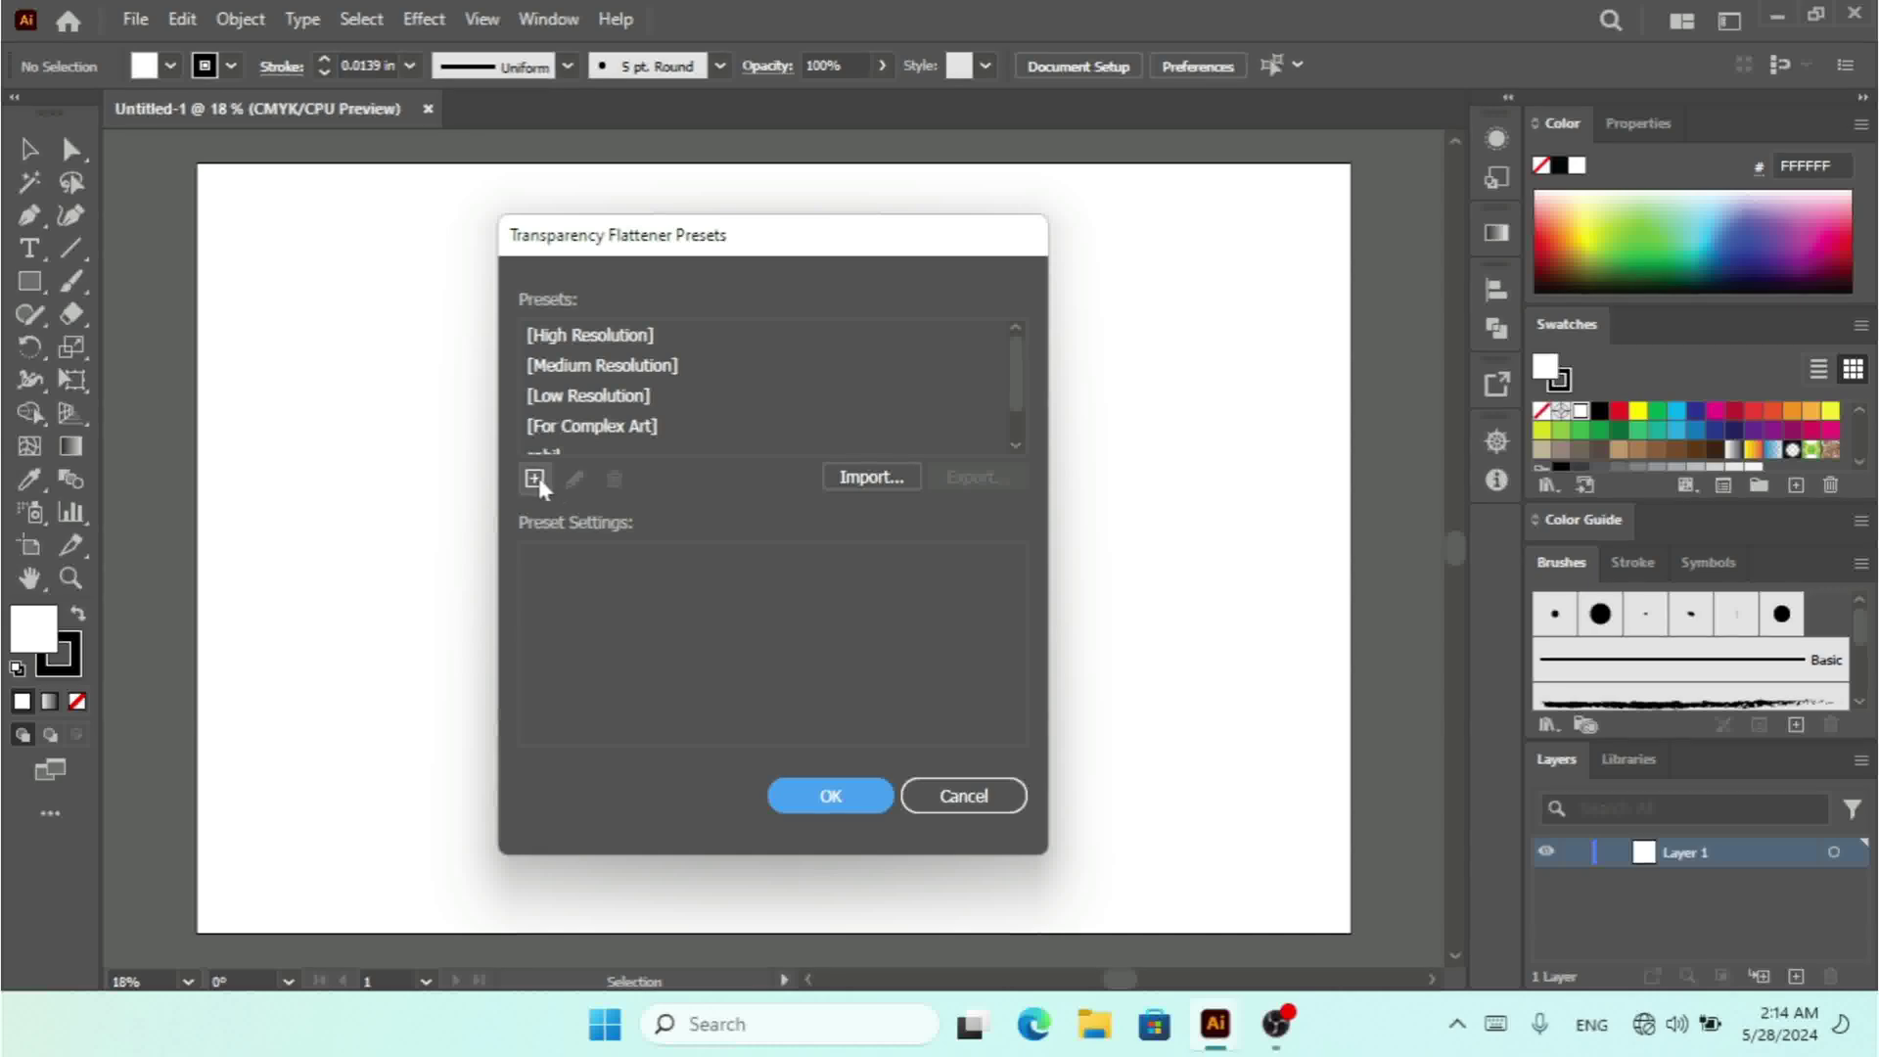
pyautogui.moveTo(1013, 372); pyautogui.dragTo(1014, 411)
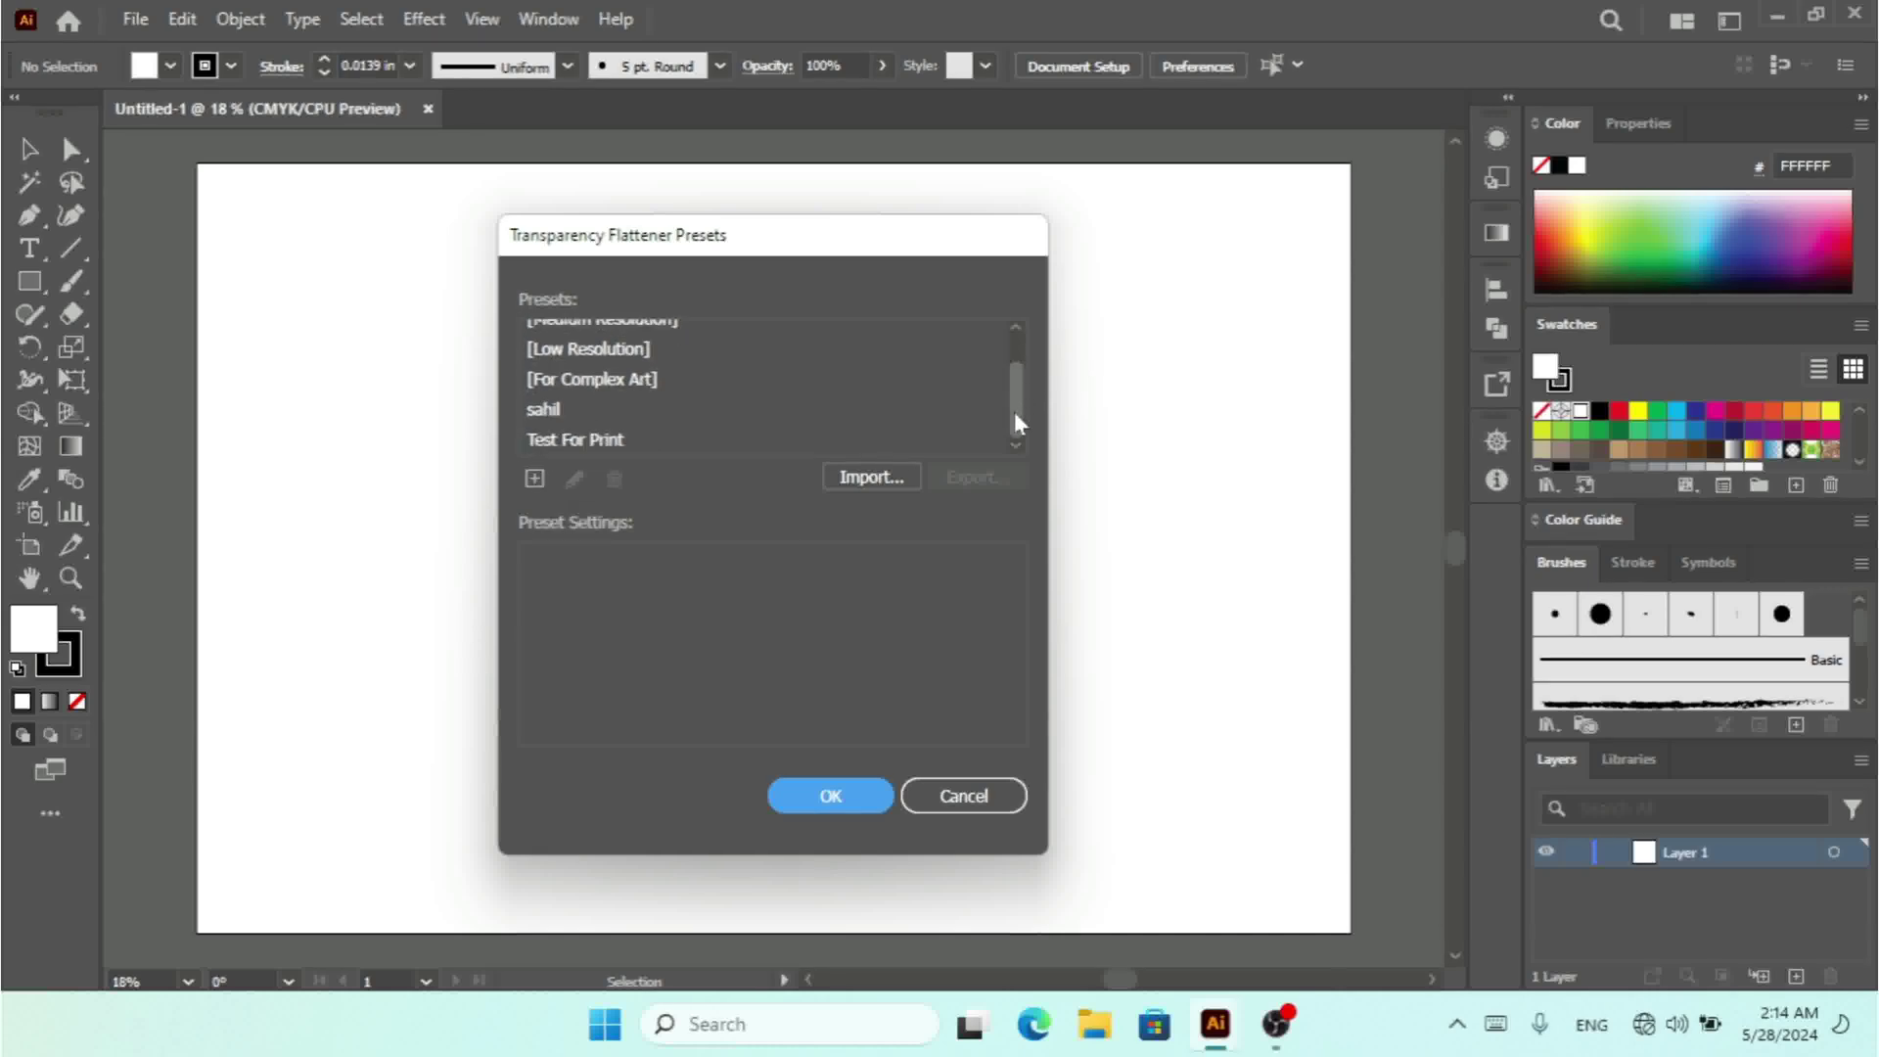
pyautogui.click(558, 437)
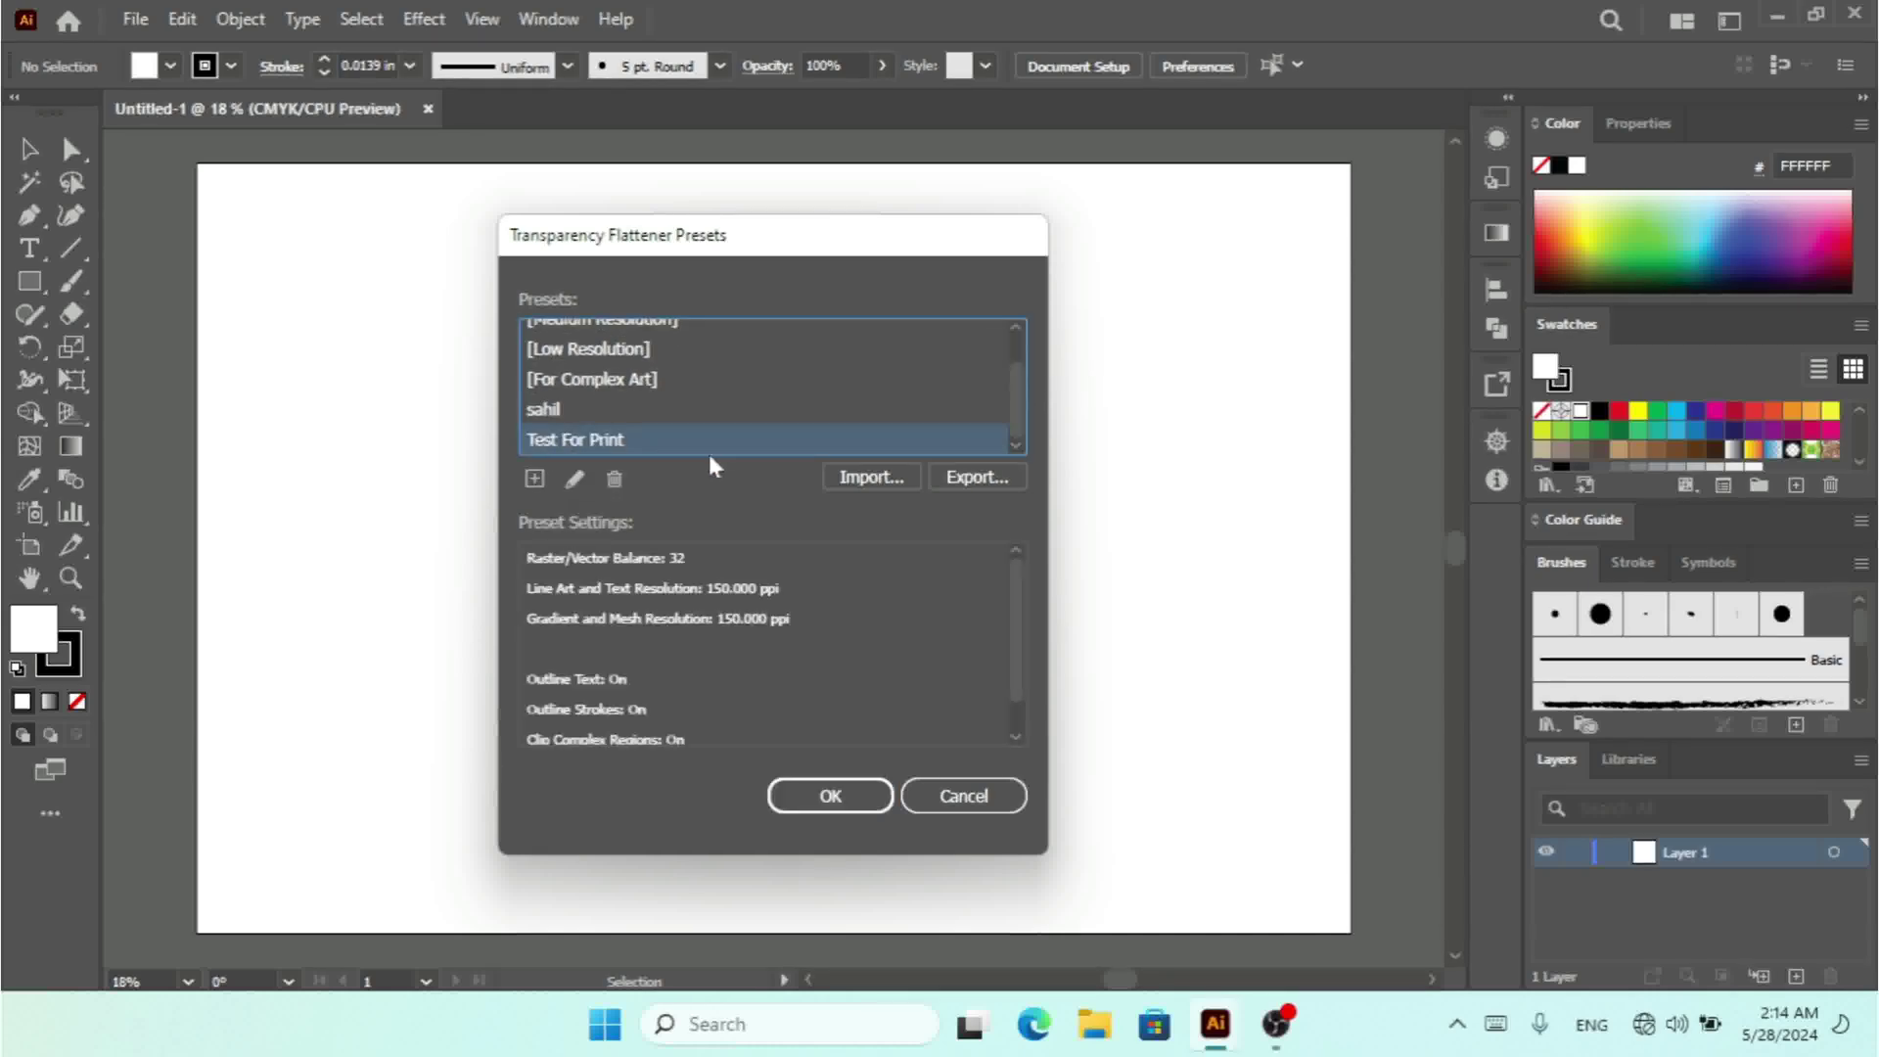
pyautogui.click(601, 347)
pyautogui.click(600, 327)
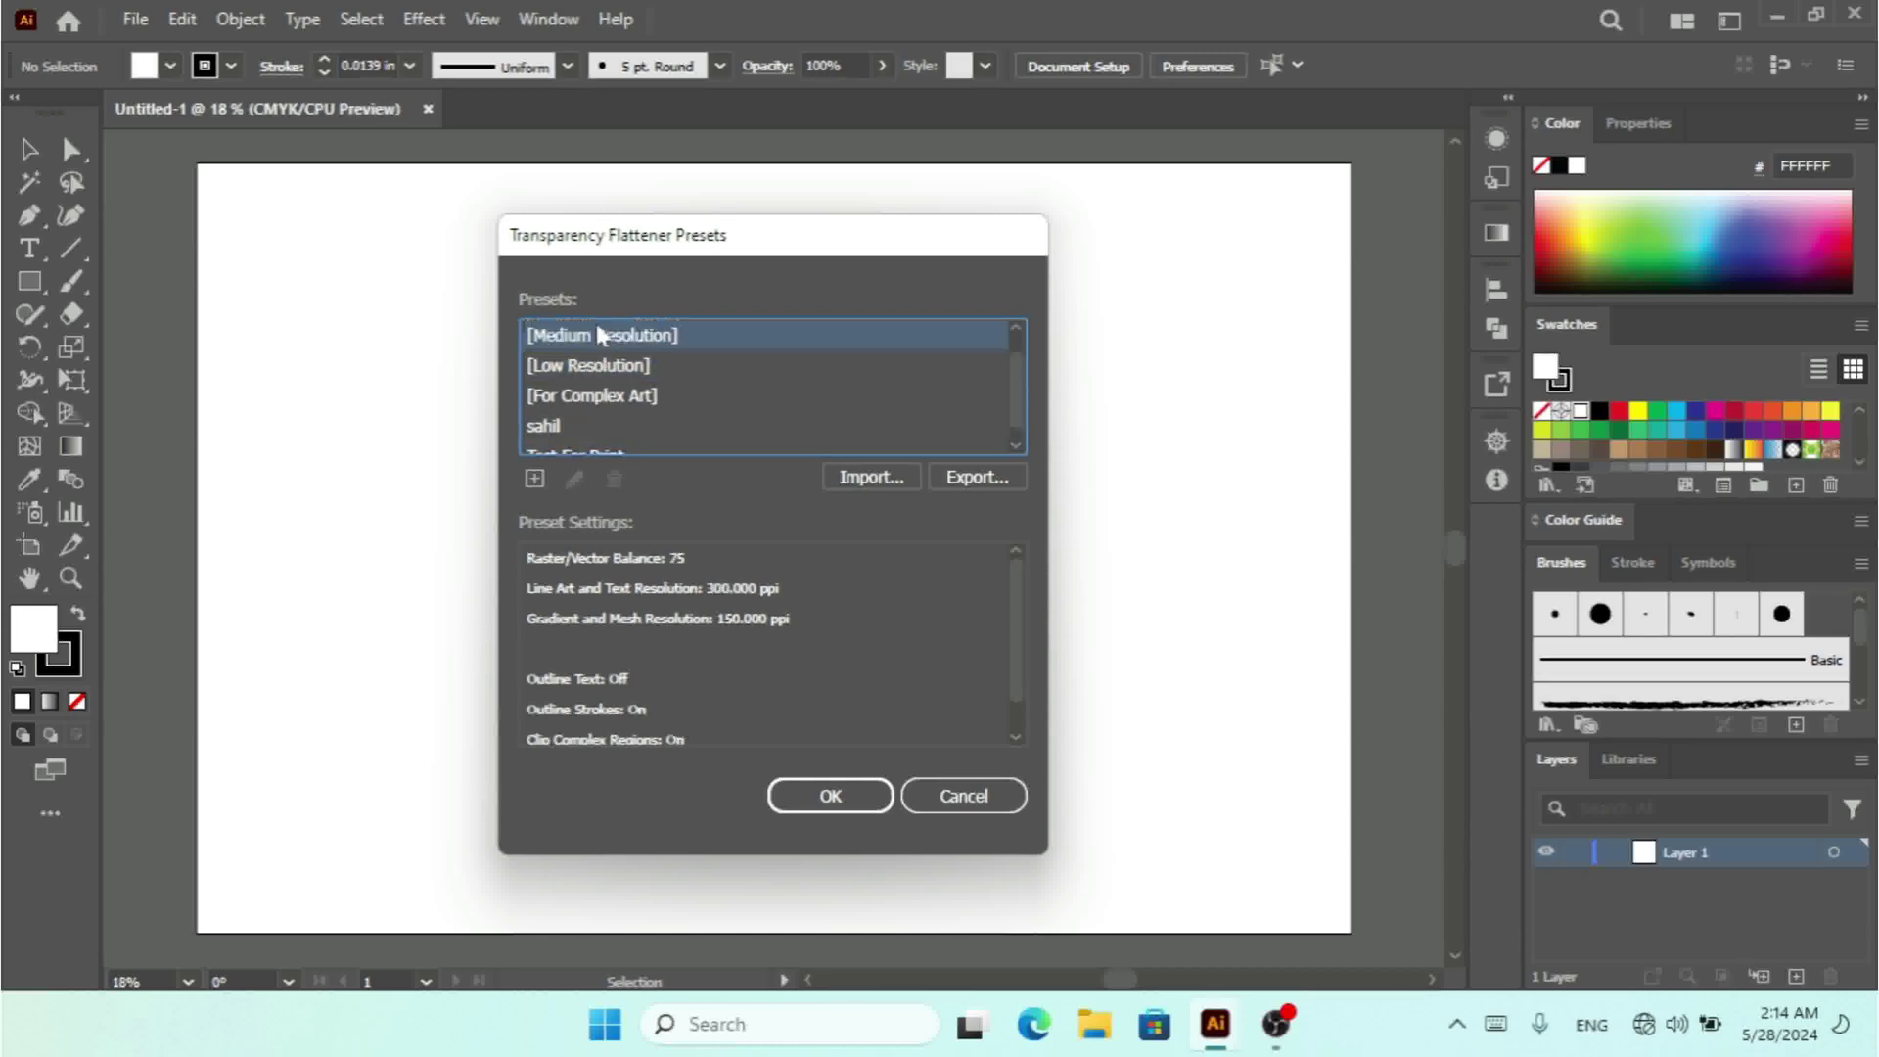
pyautogui.moveTo(1010, 376); pyautogui.dragTo(1010, 351)
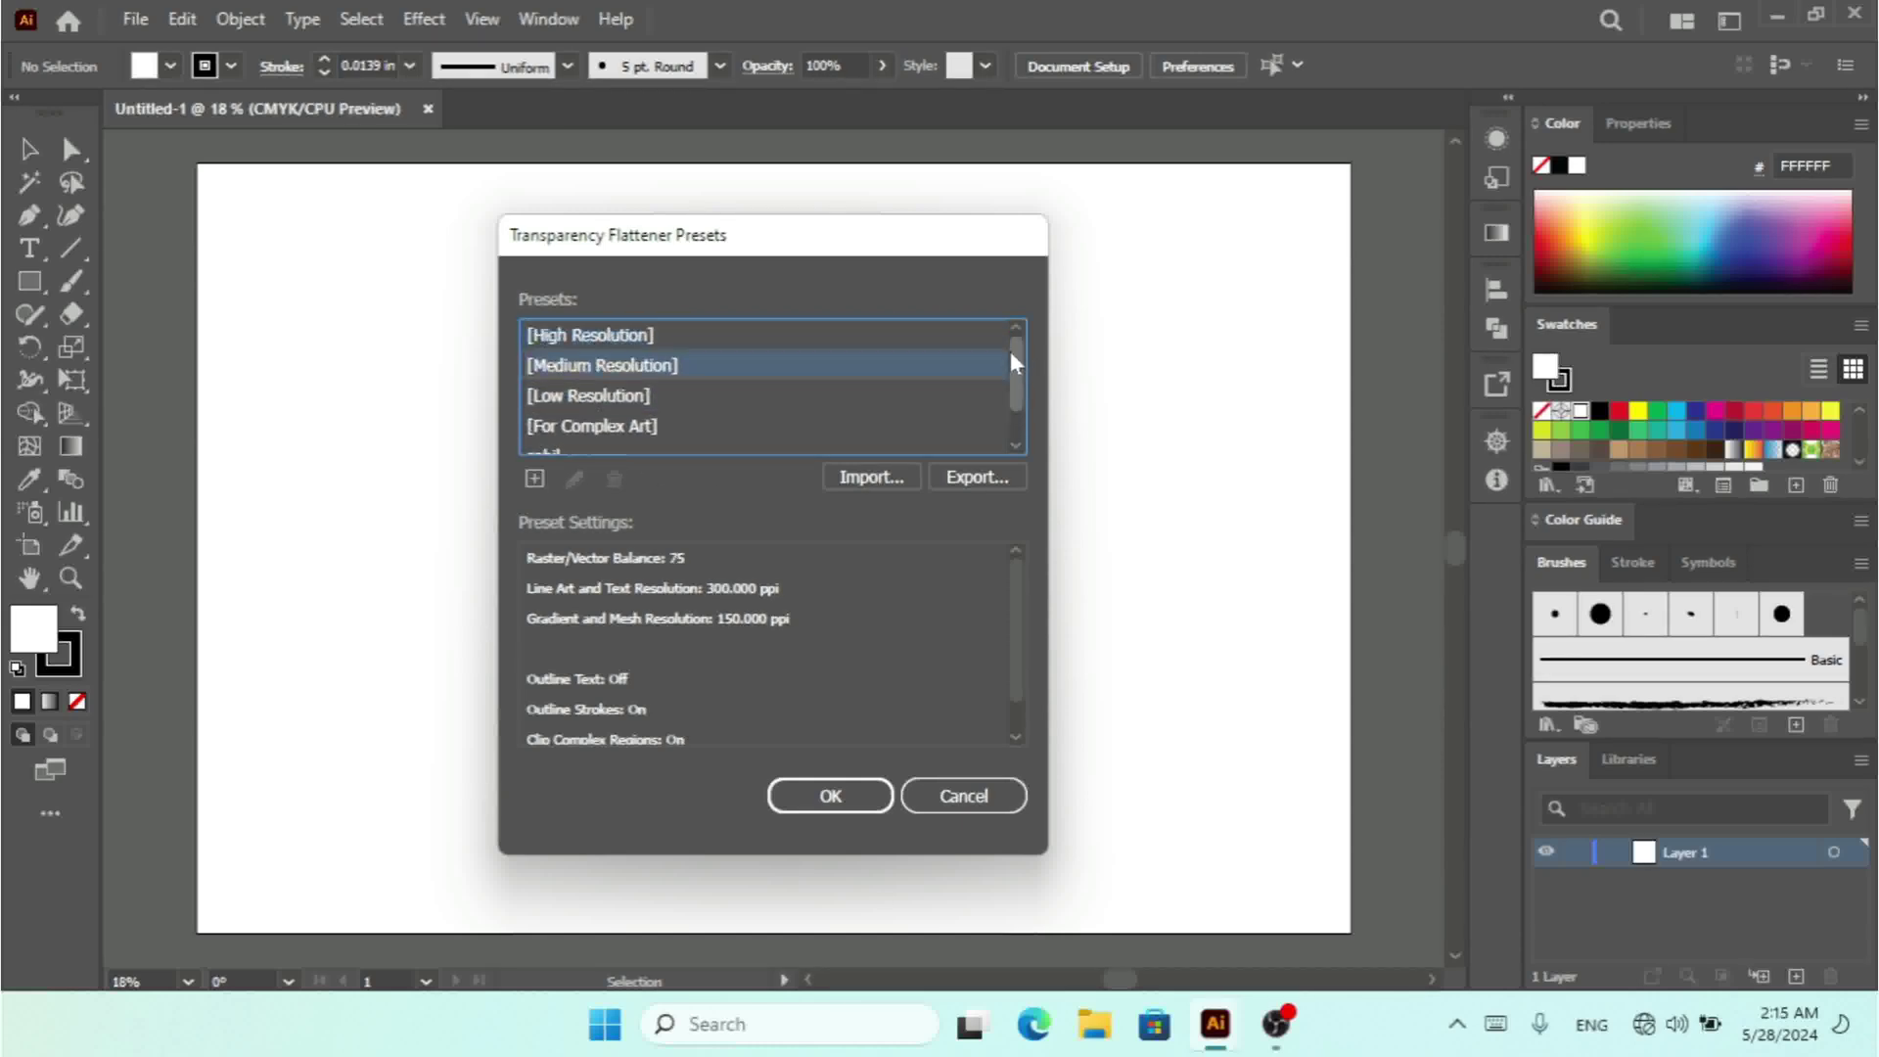
pyautogui.click(606, 336)
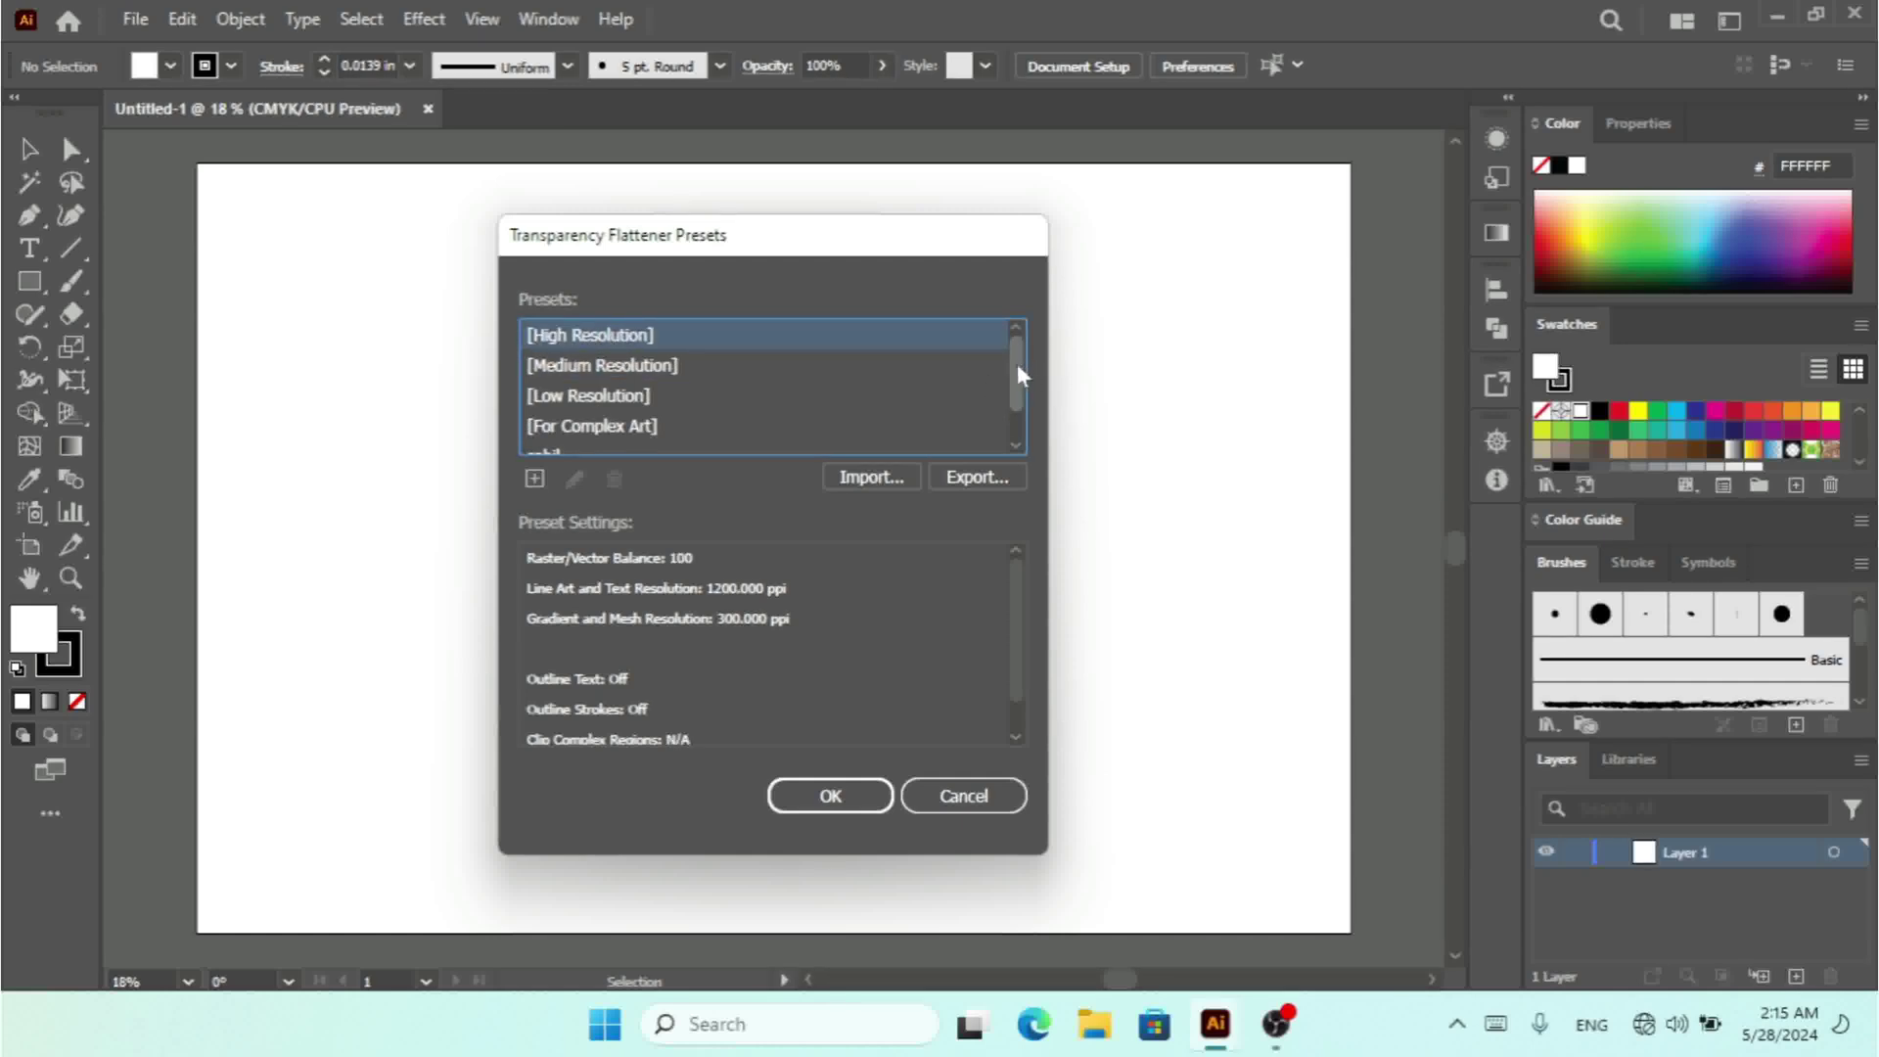
# - Inspect the editable options of the Test For Print flattener preset, and close the presets without changes
pyautogui.moveTo(1015, 380); pyautogui.dragTo(1016, 406)
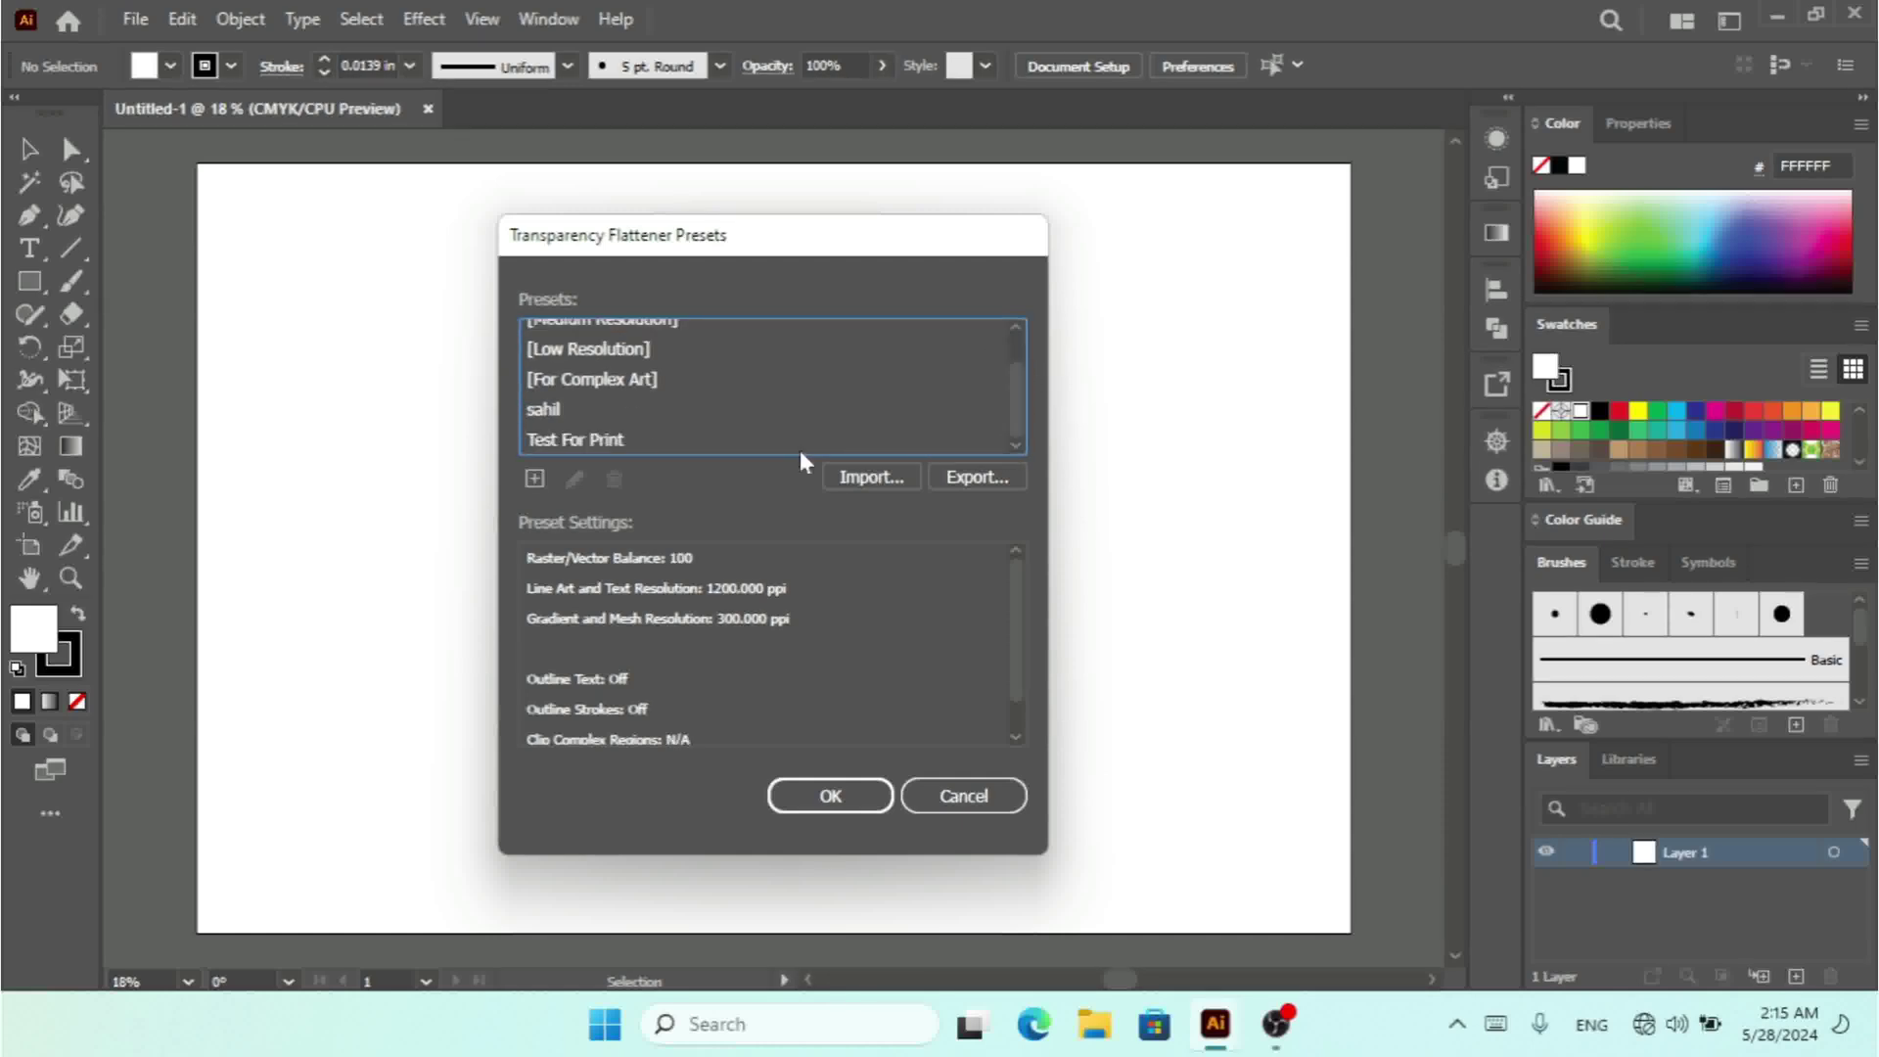
pyautogui.click(594, 441)
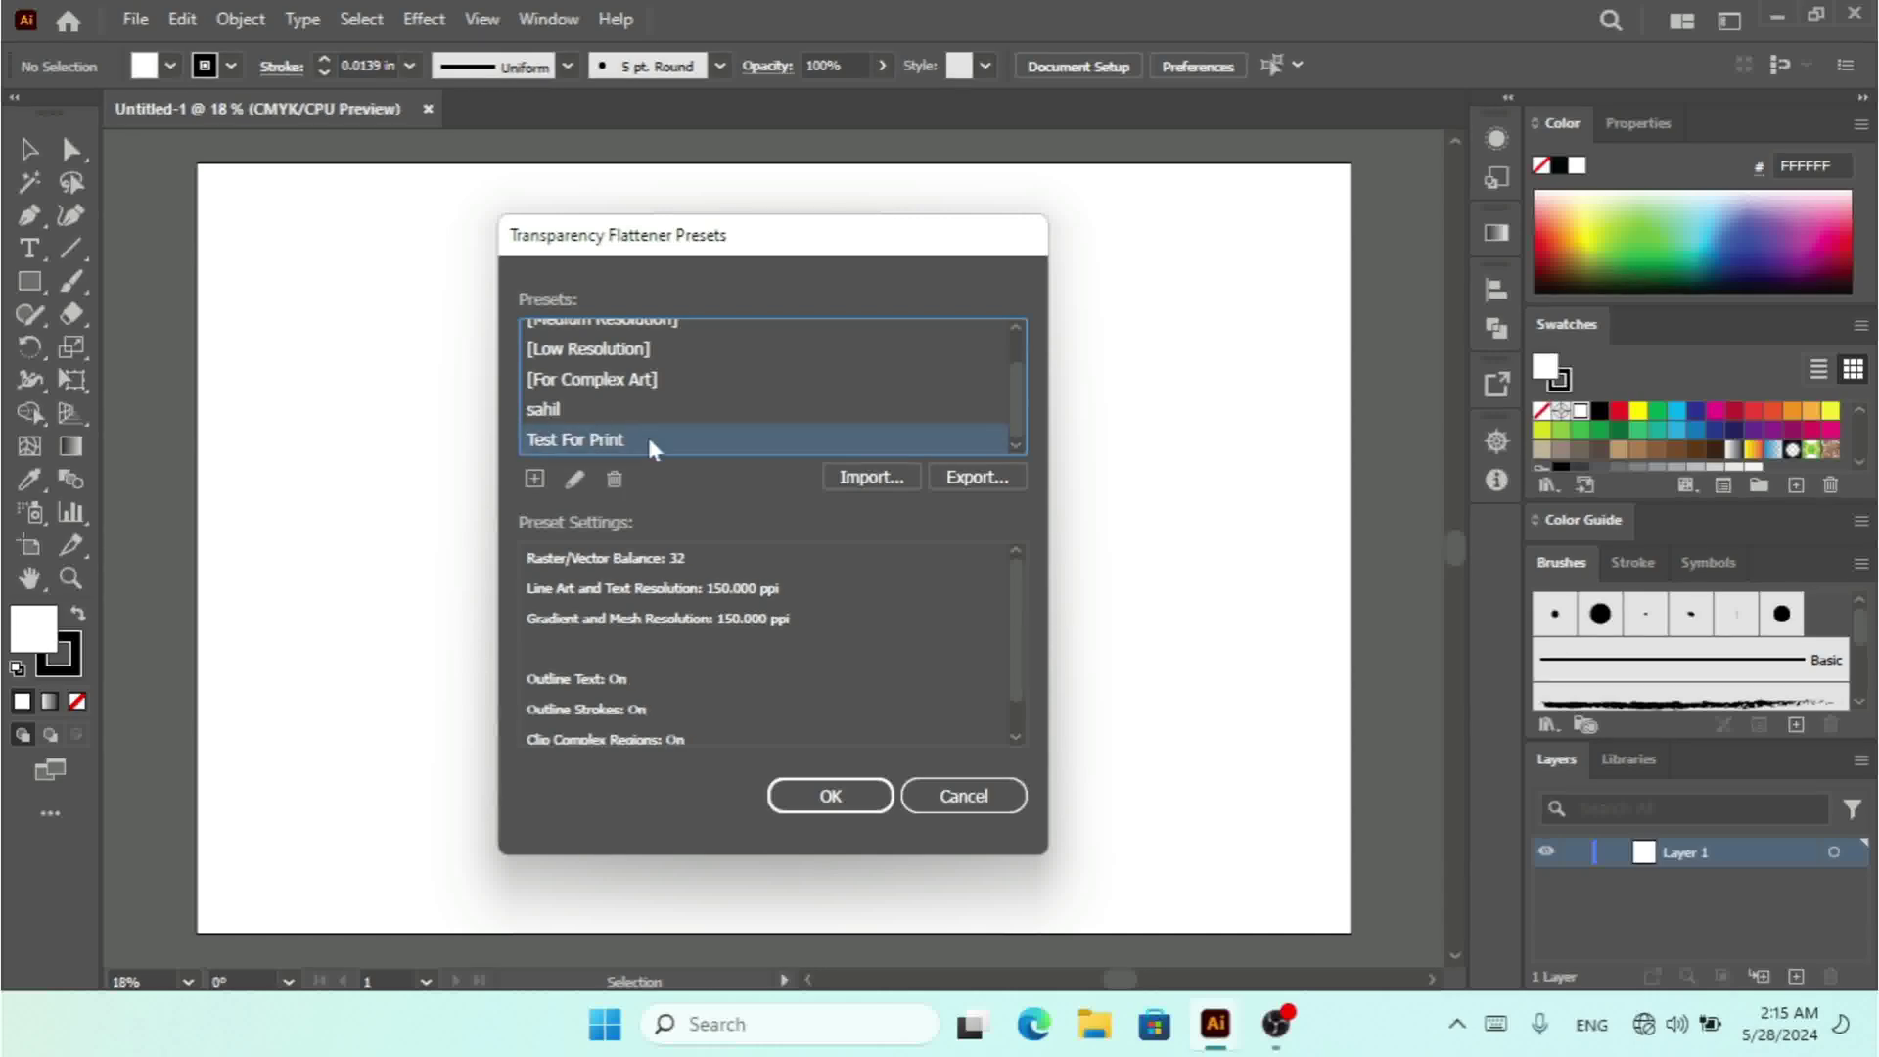
pyautogui.click(574, 479)
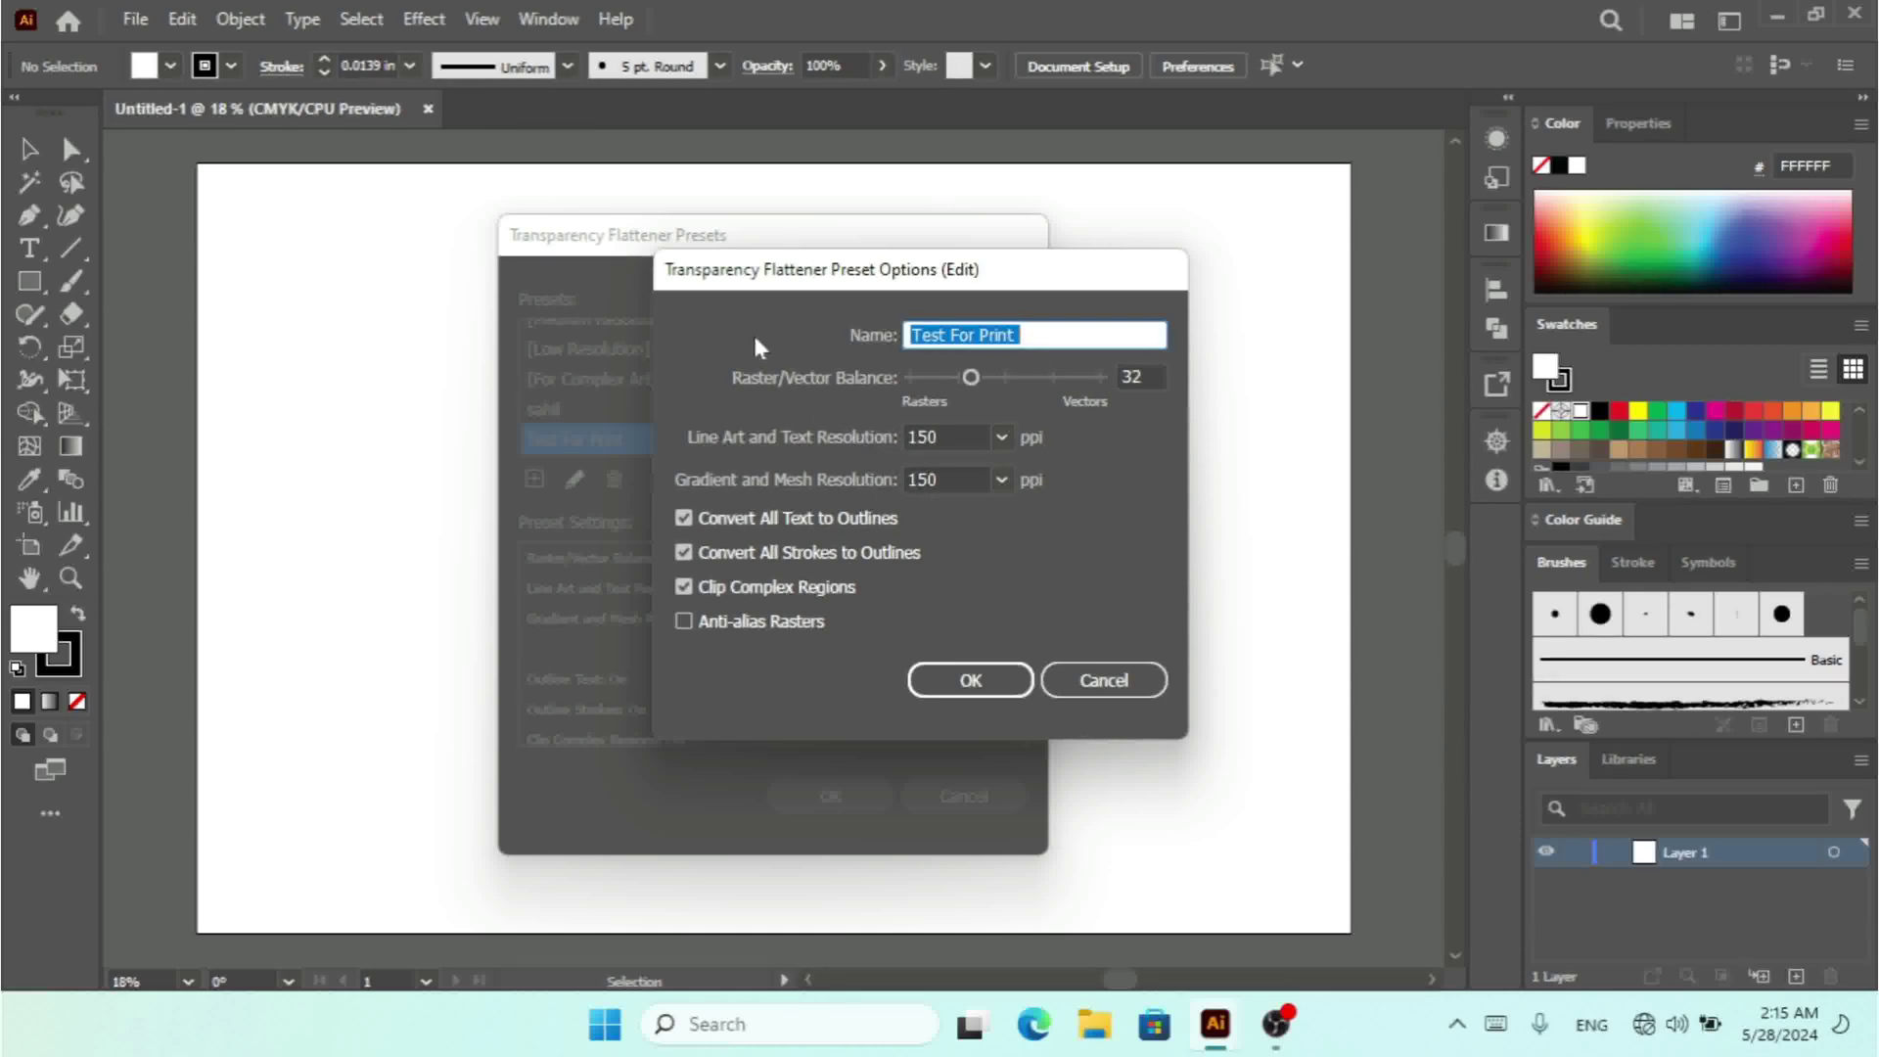
pyautogui.click(1100, 681)
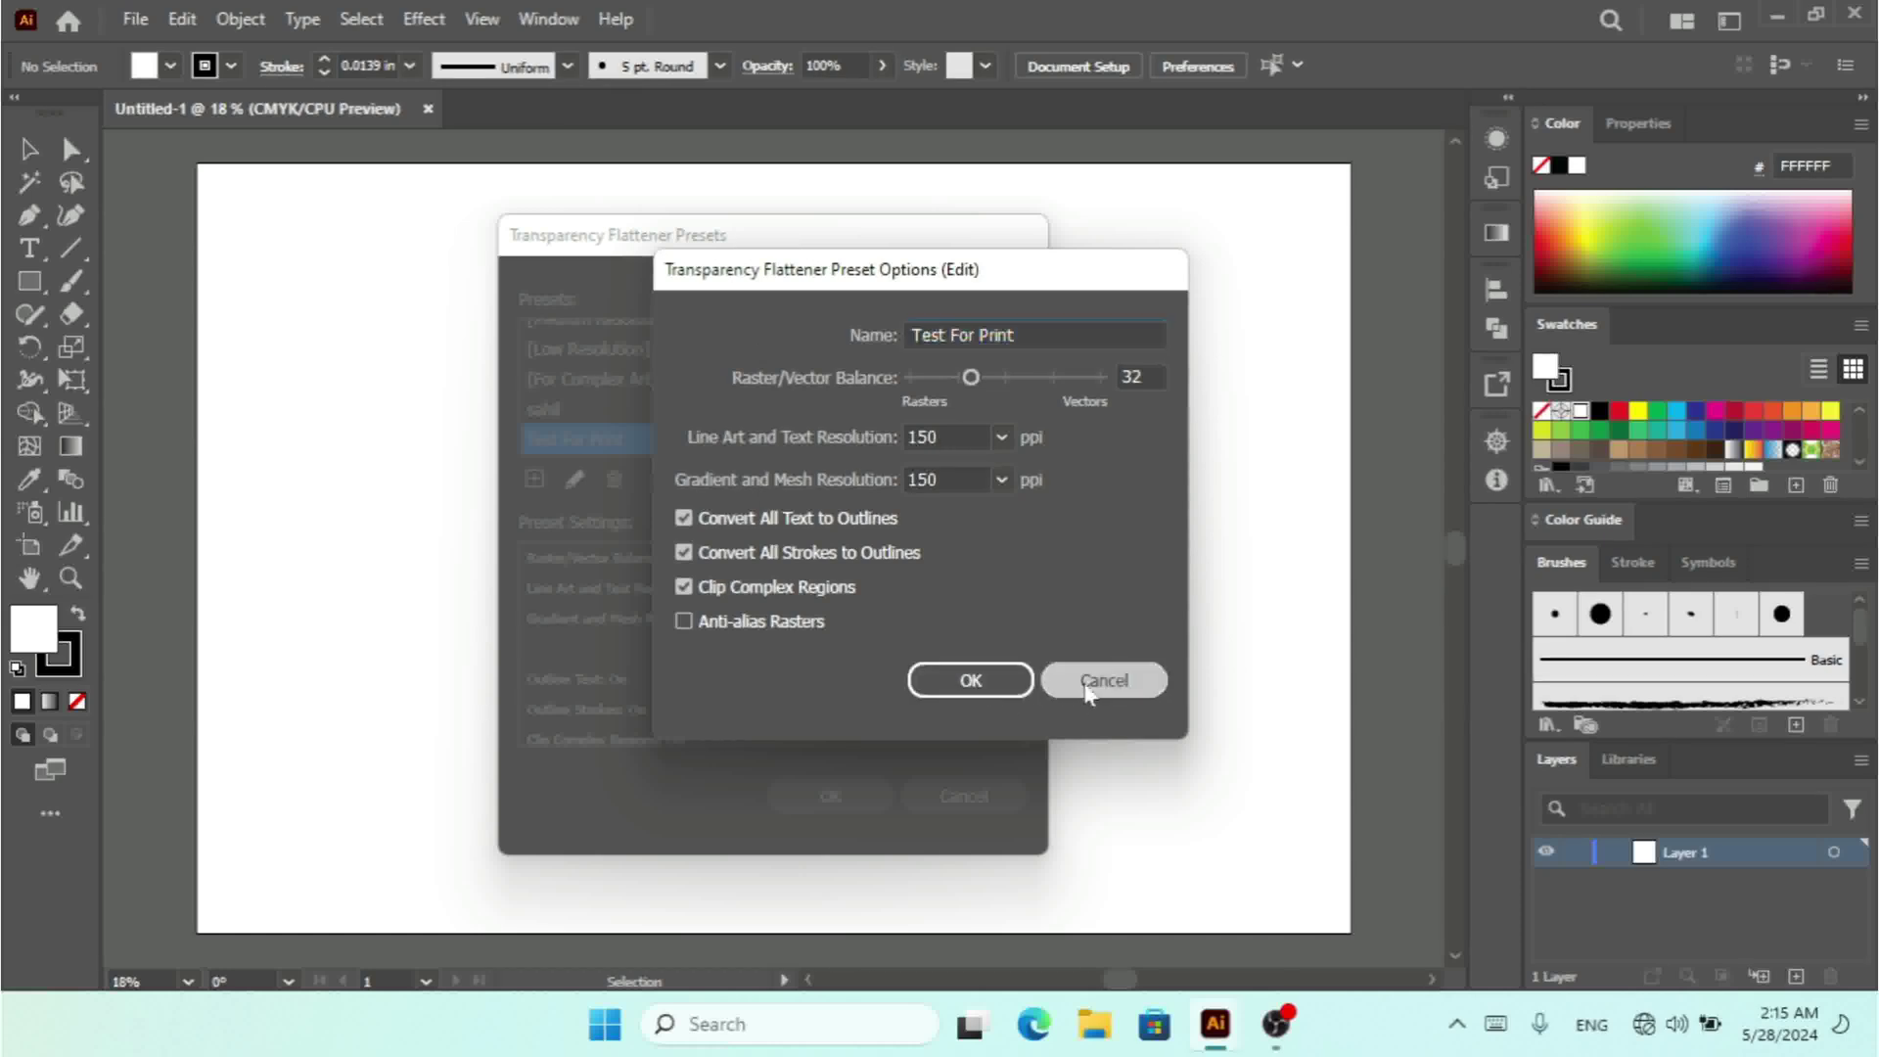
pyautogui.click(974, 783)
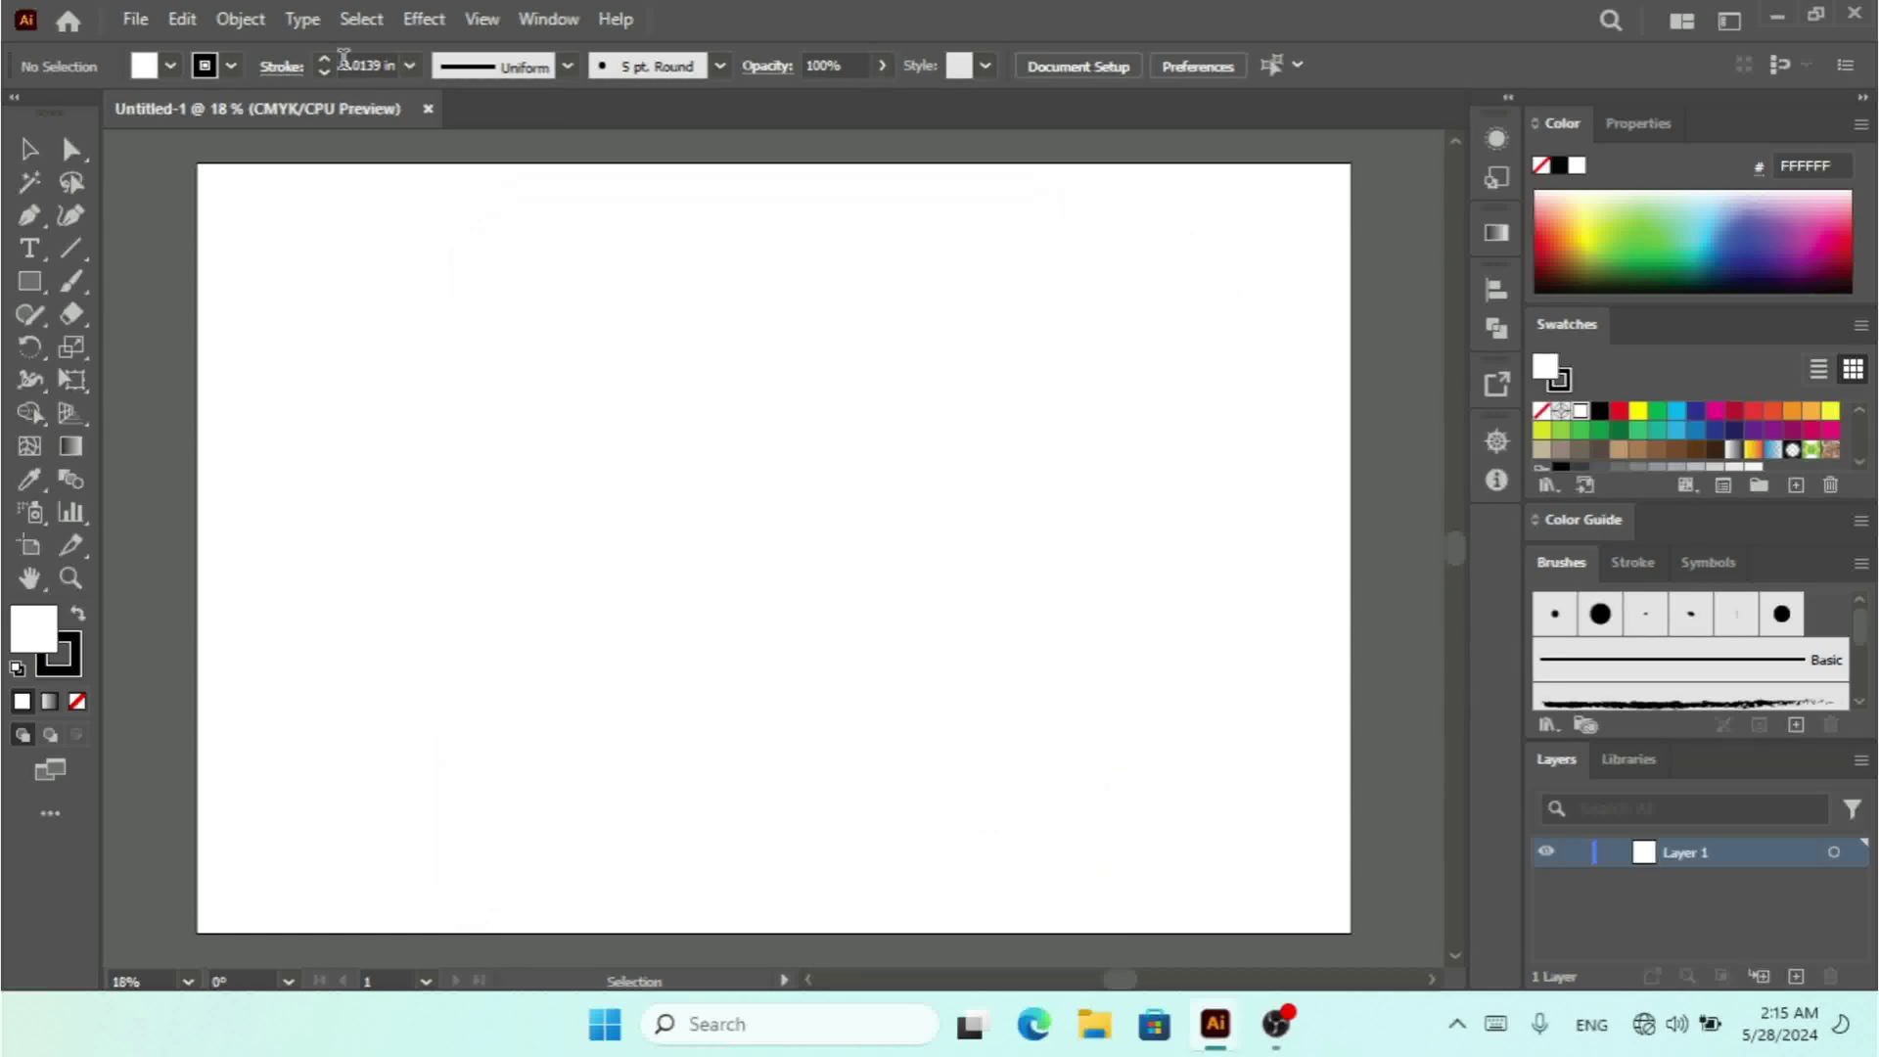
# - Open the Print Presets and compare the settings of [Default], [Default Web/Video/Mobile] and My Logo Print Settings
pyautogui.click(180, 21)
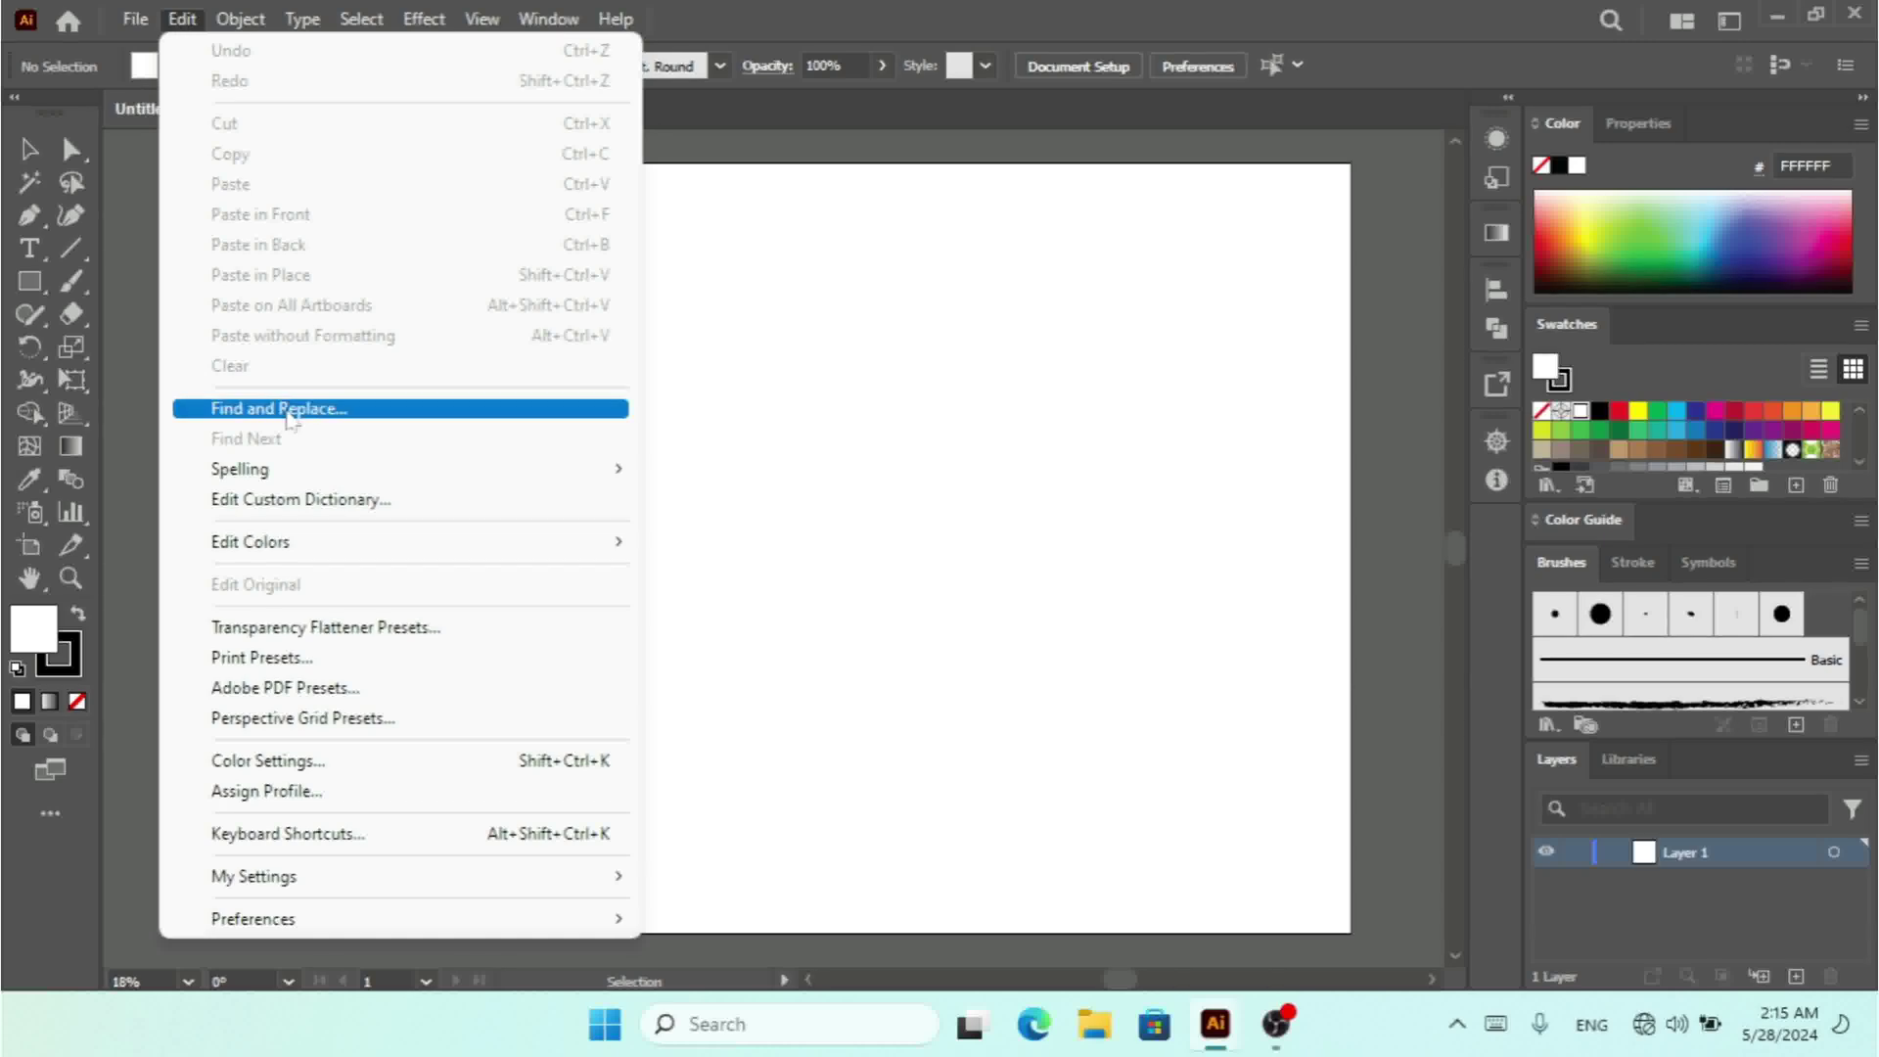
pyautogui.click(387, 659)
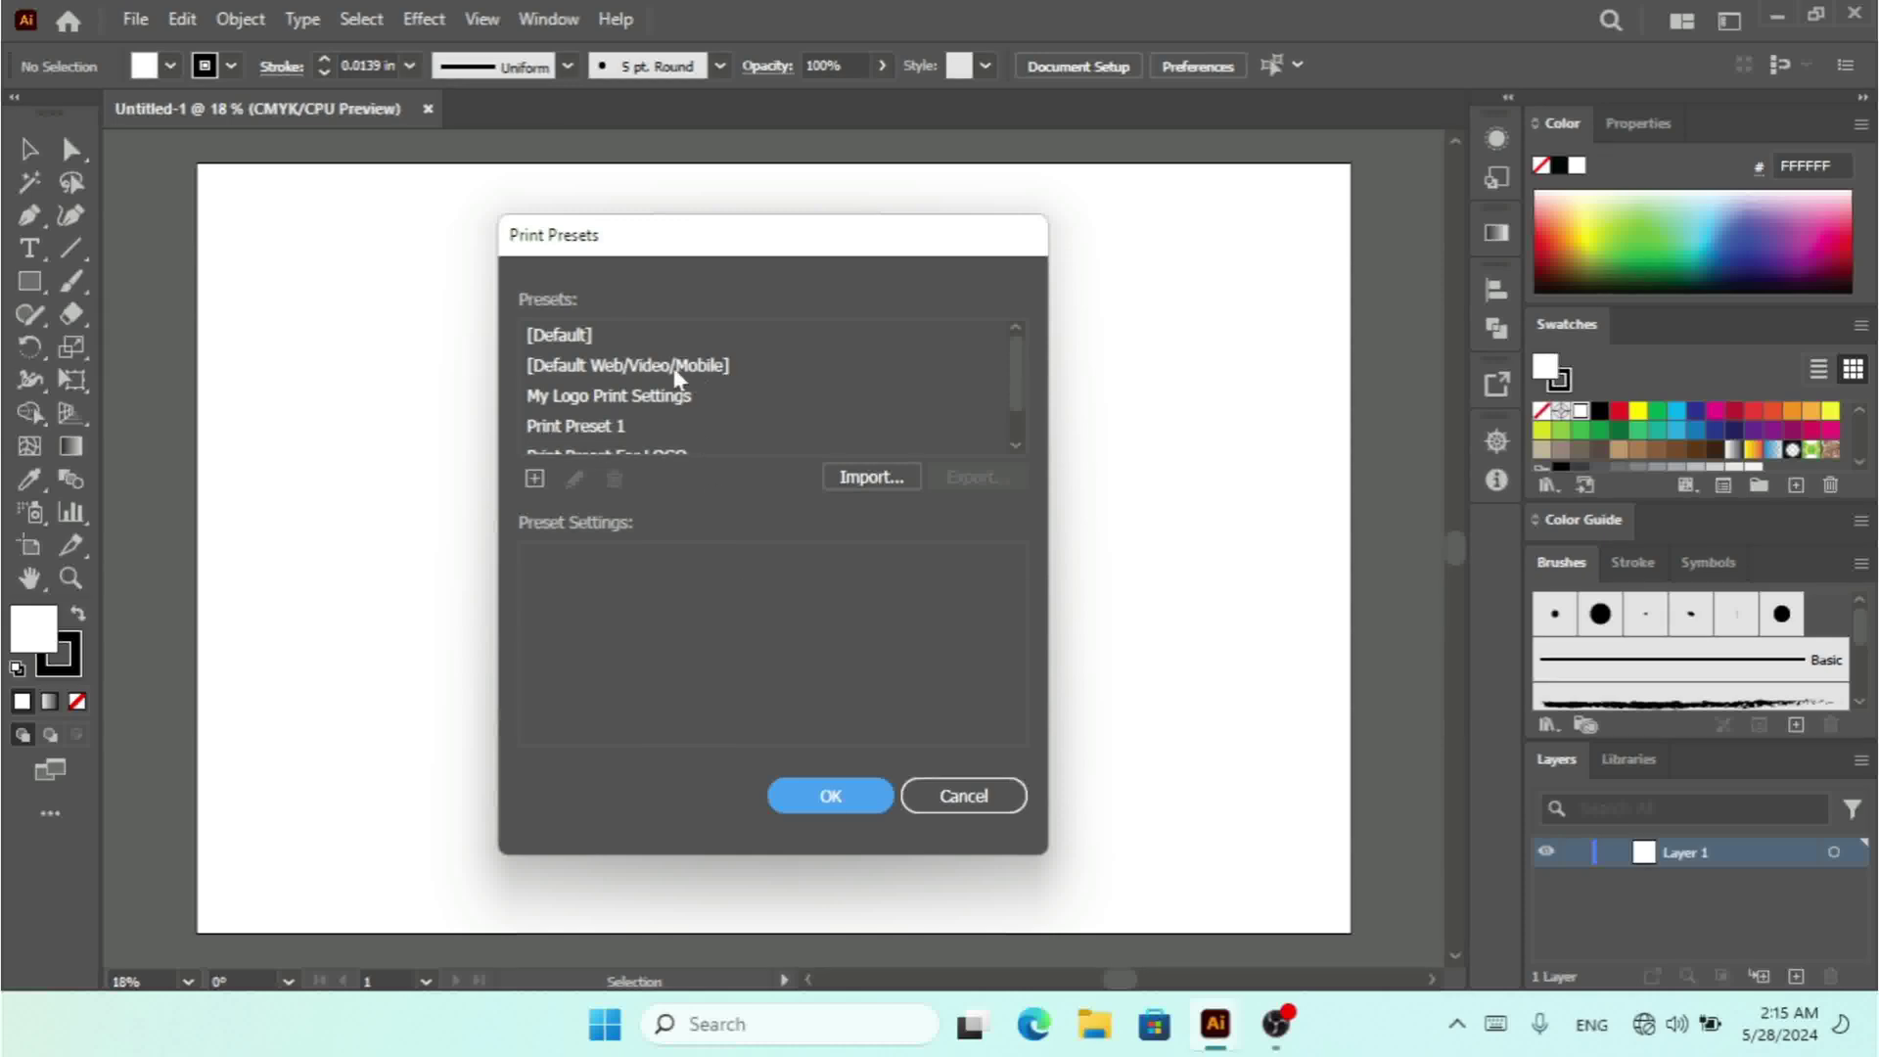
pyautogui.click(573, 335)
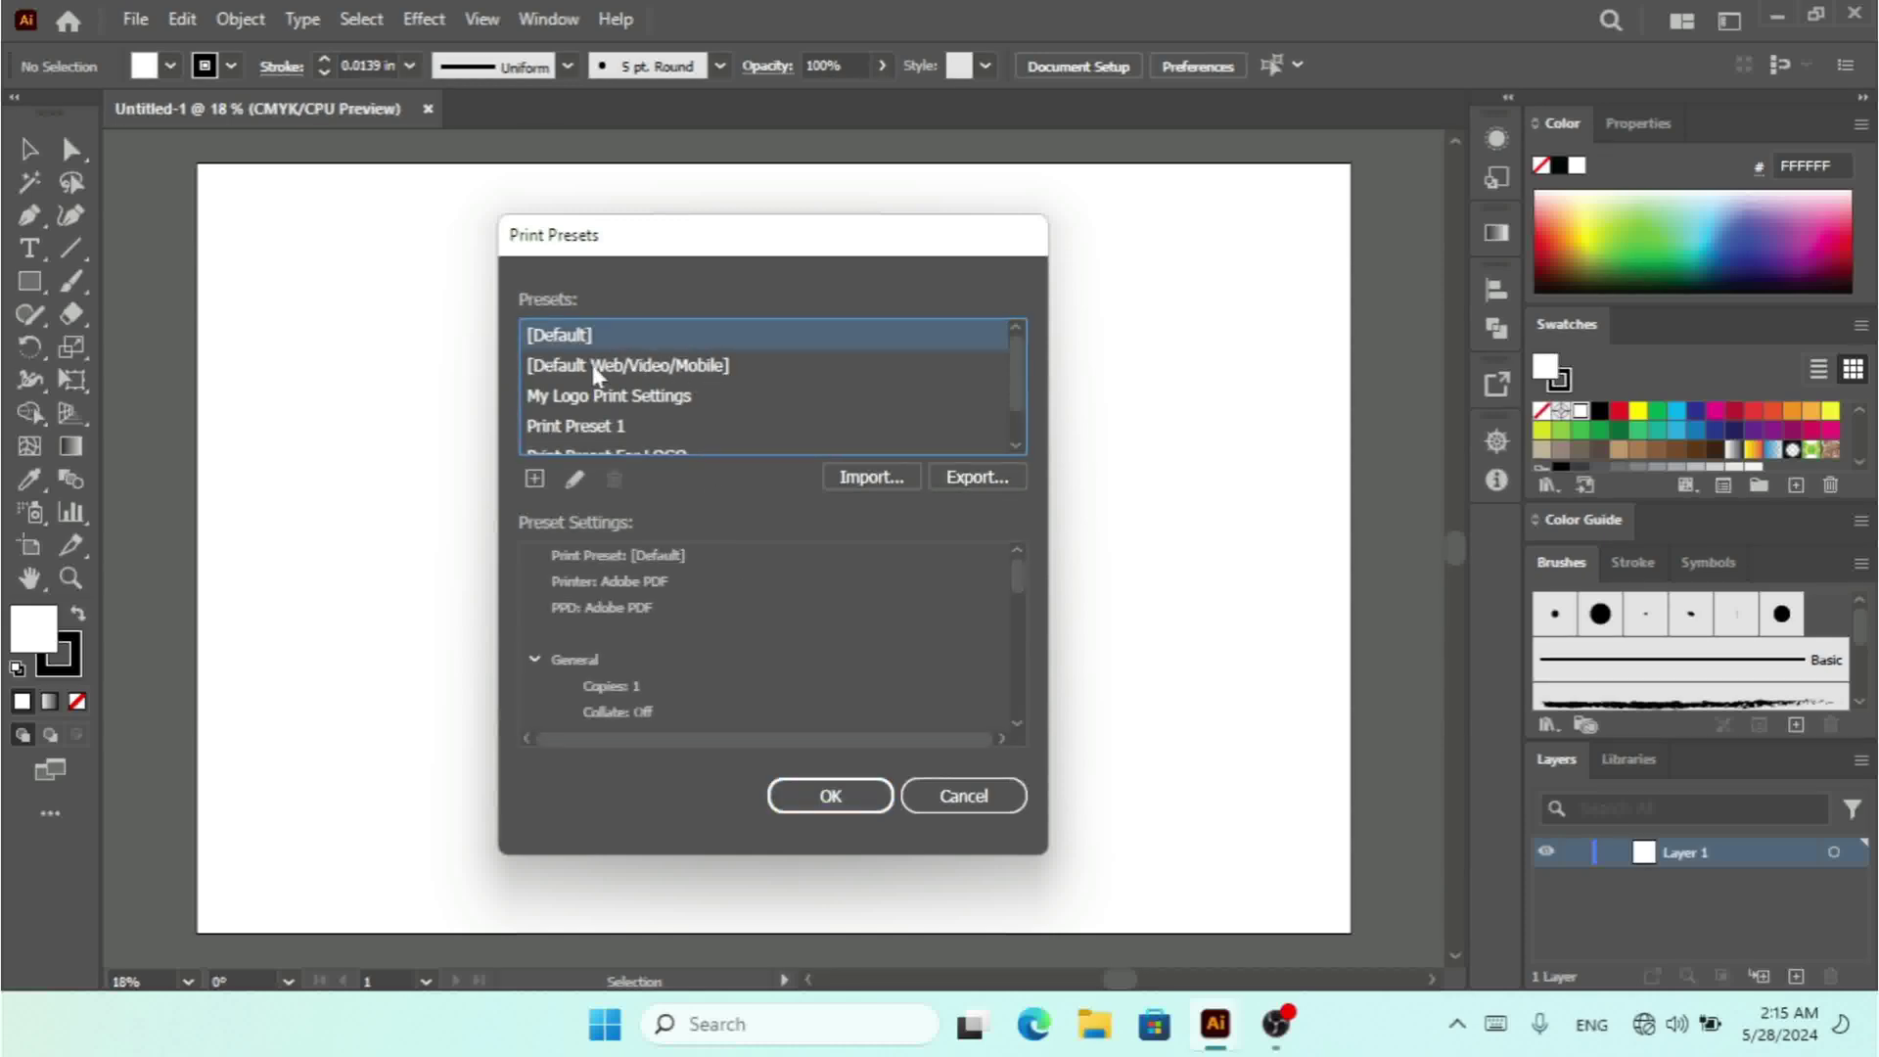
pyautogui.click(597, 368)
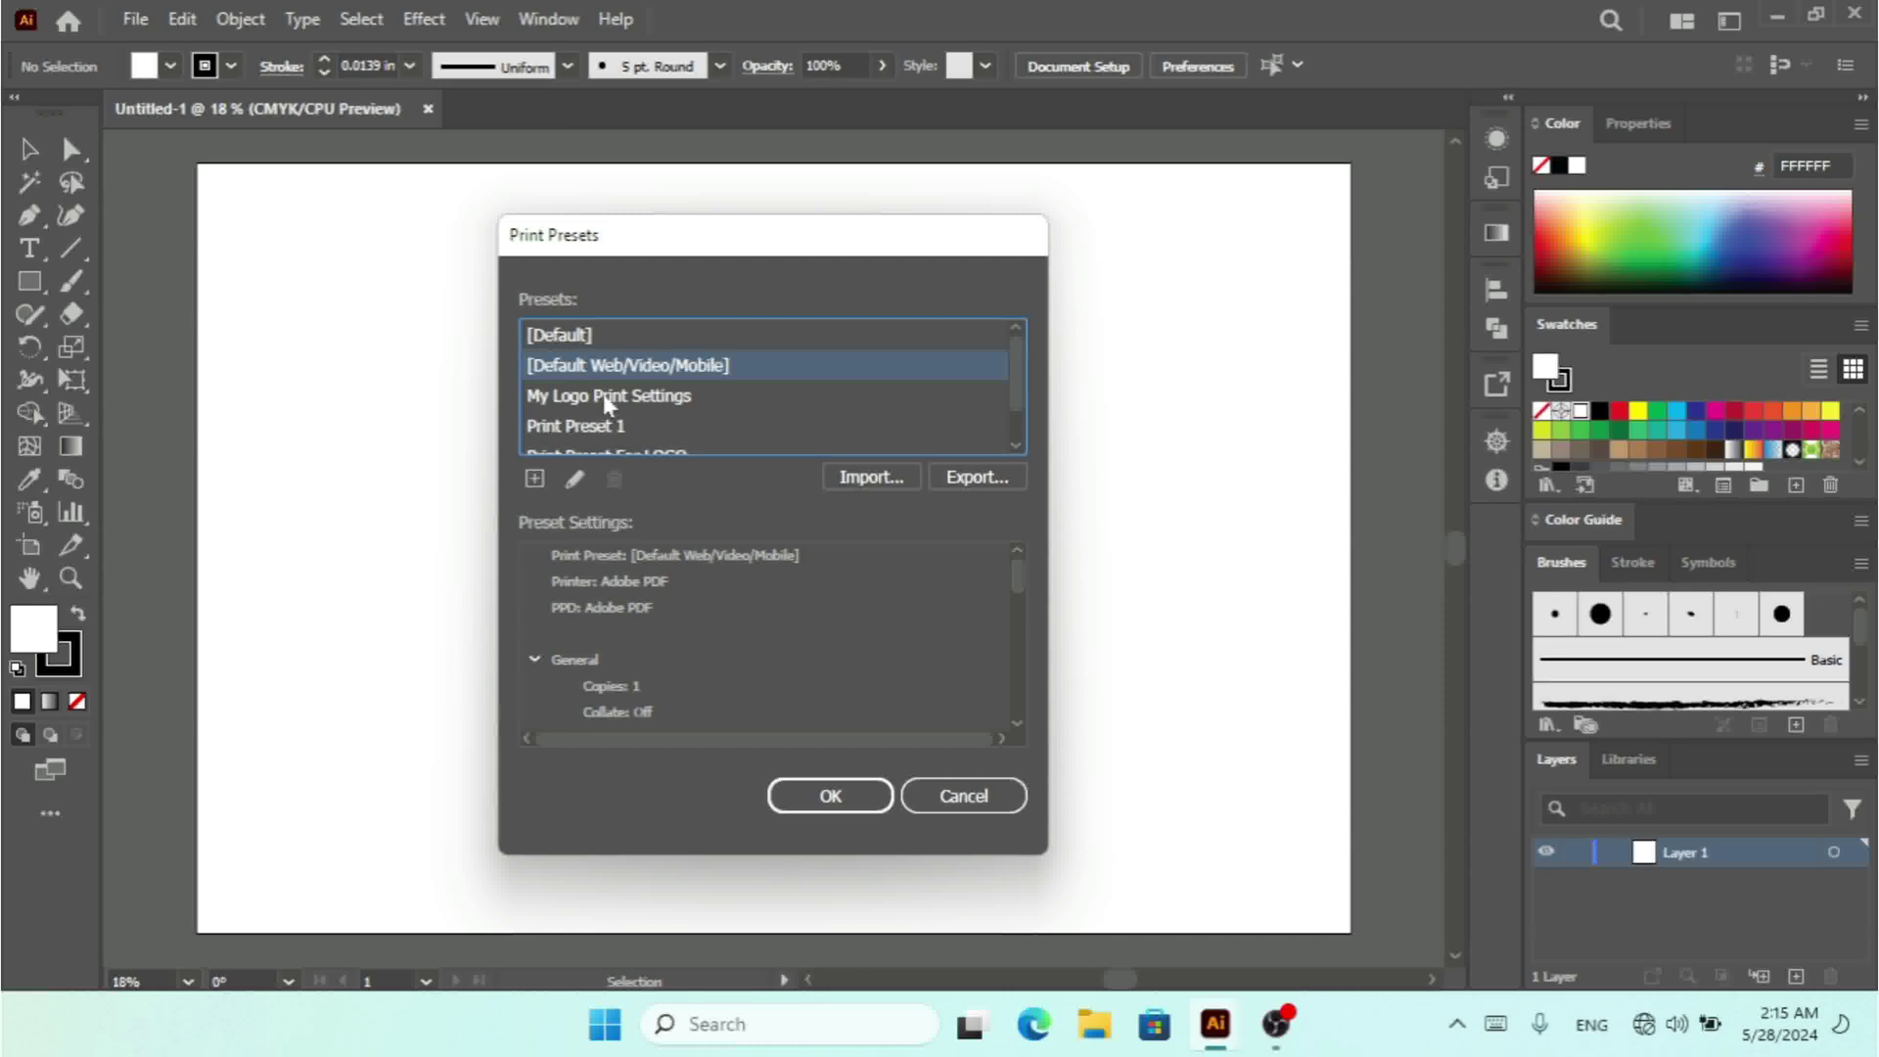
pyautogui.click(610, 398)
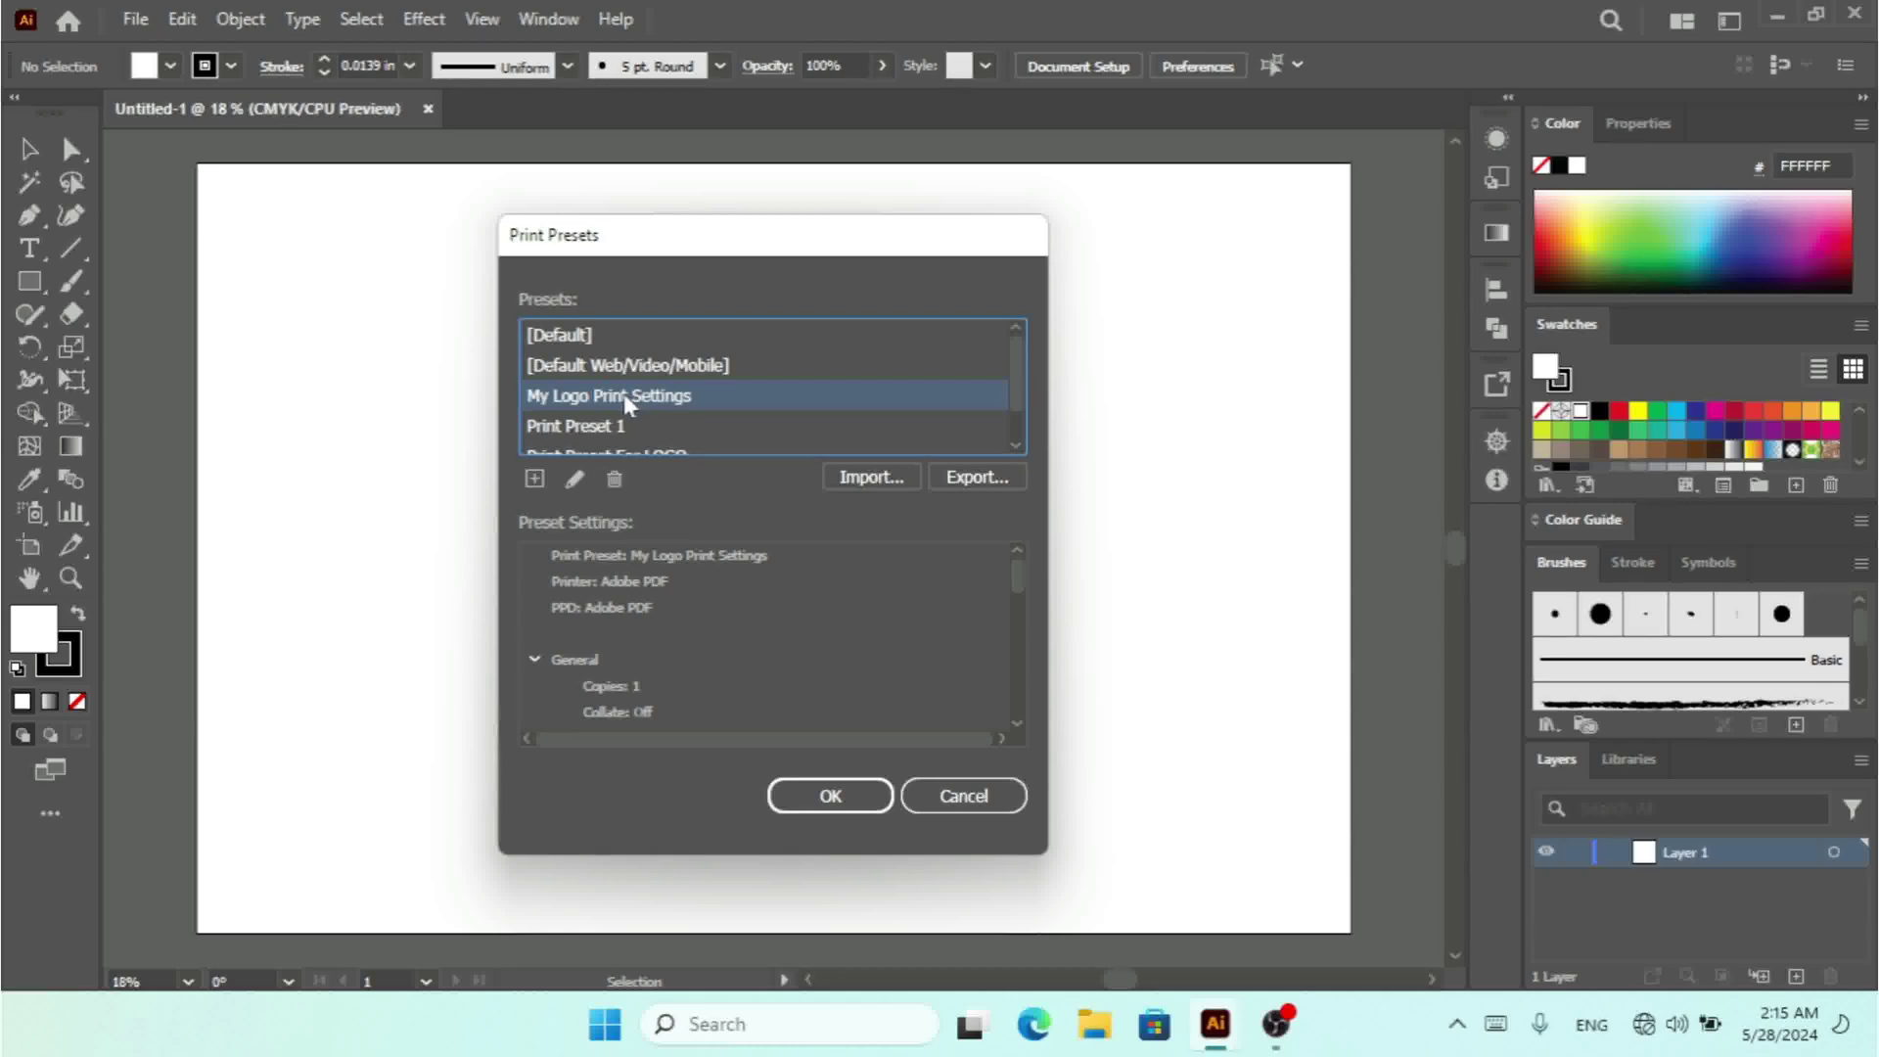
# - Inspect the editable options of the My Logo Print Settings preset, and close the print presets without changes
pyautogui.click(574, 478)
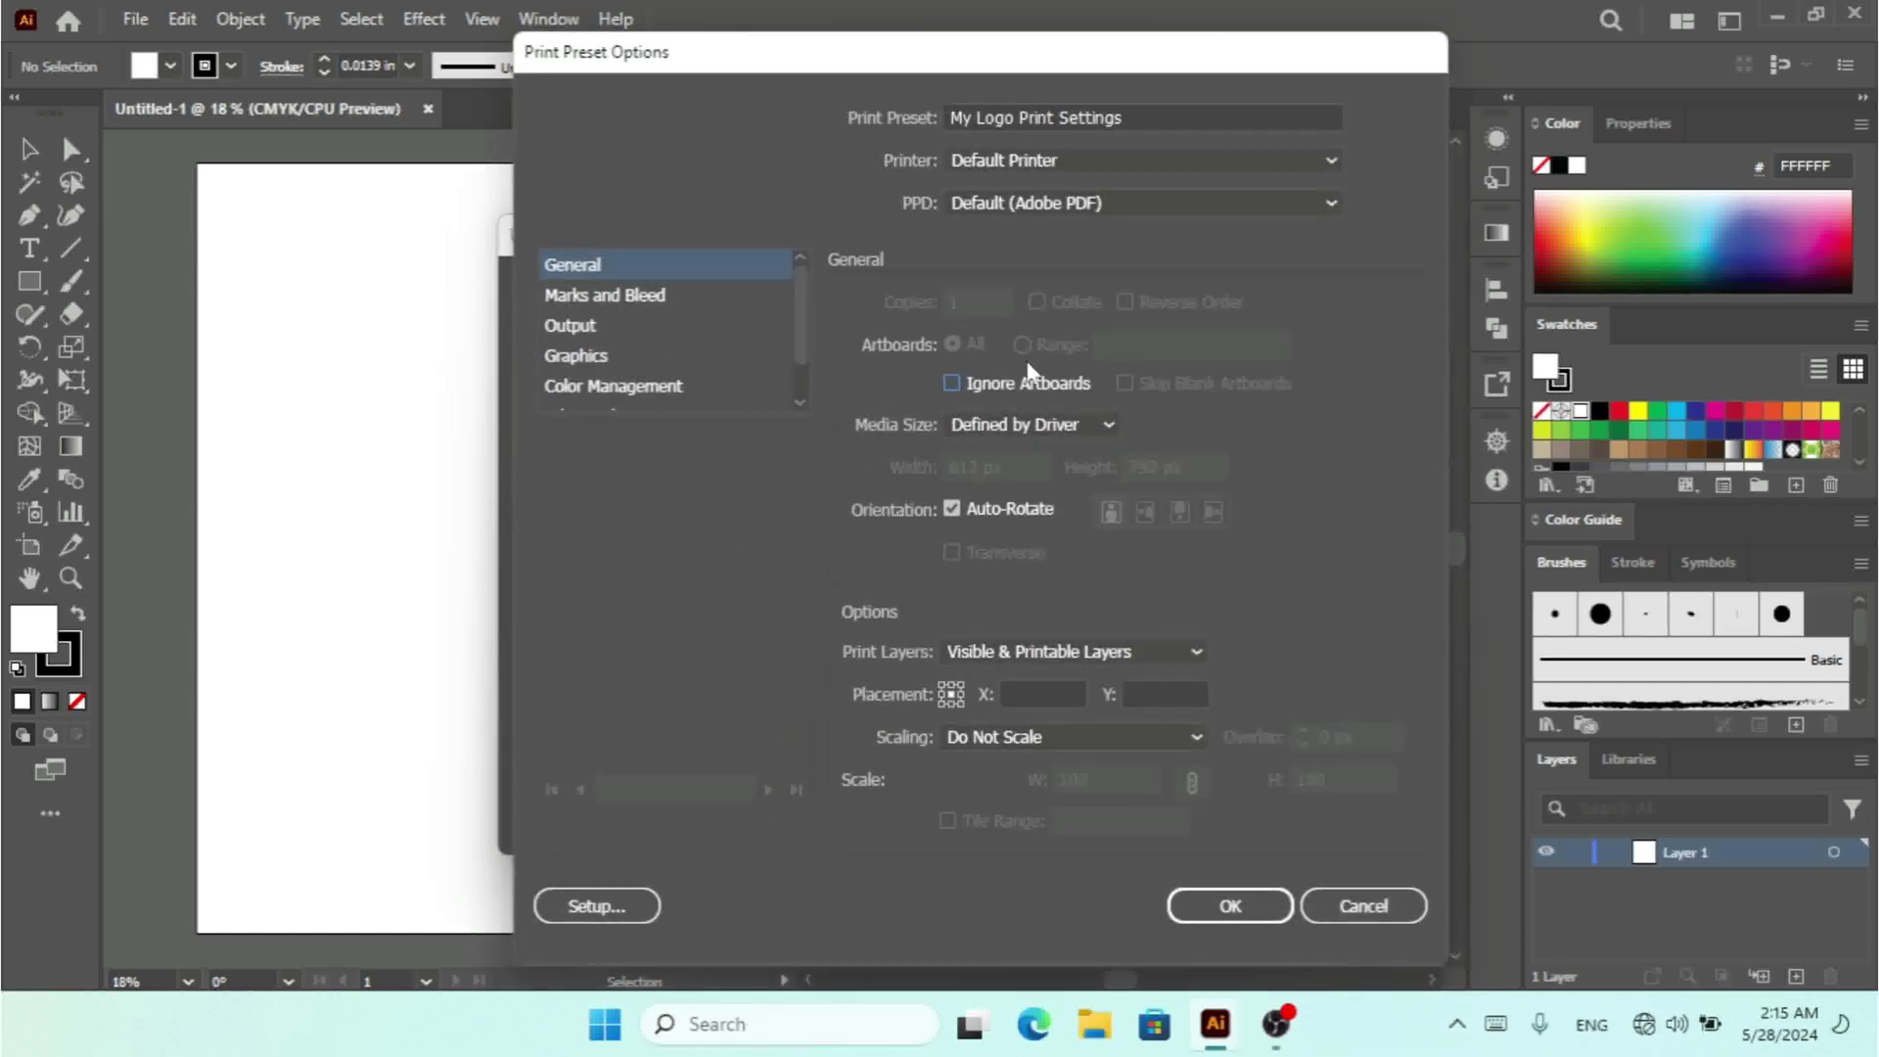
pyautogui.moveTo(1030, 81); pyautogui.dragTo(982, 65)
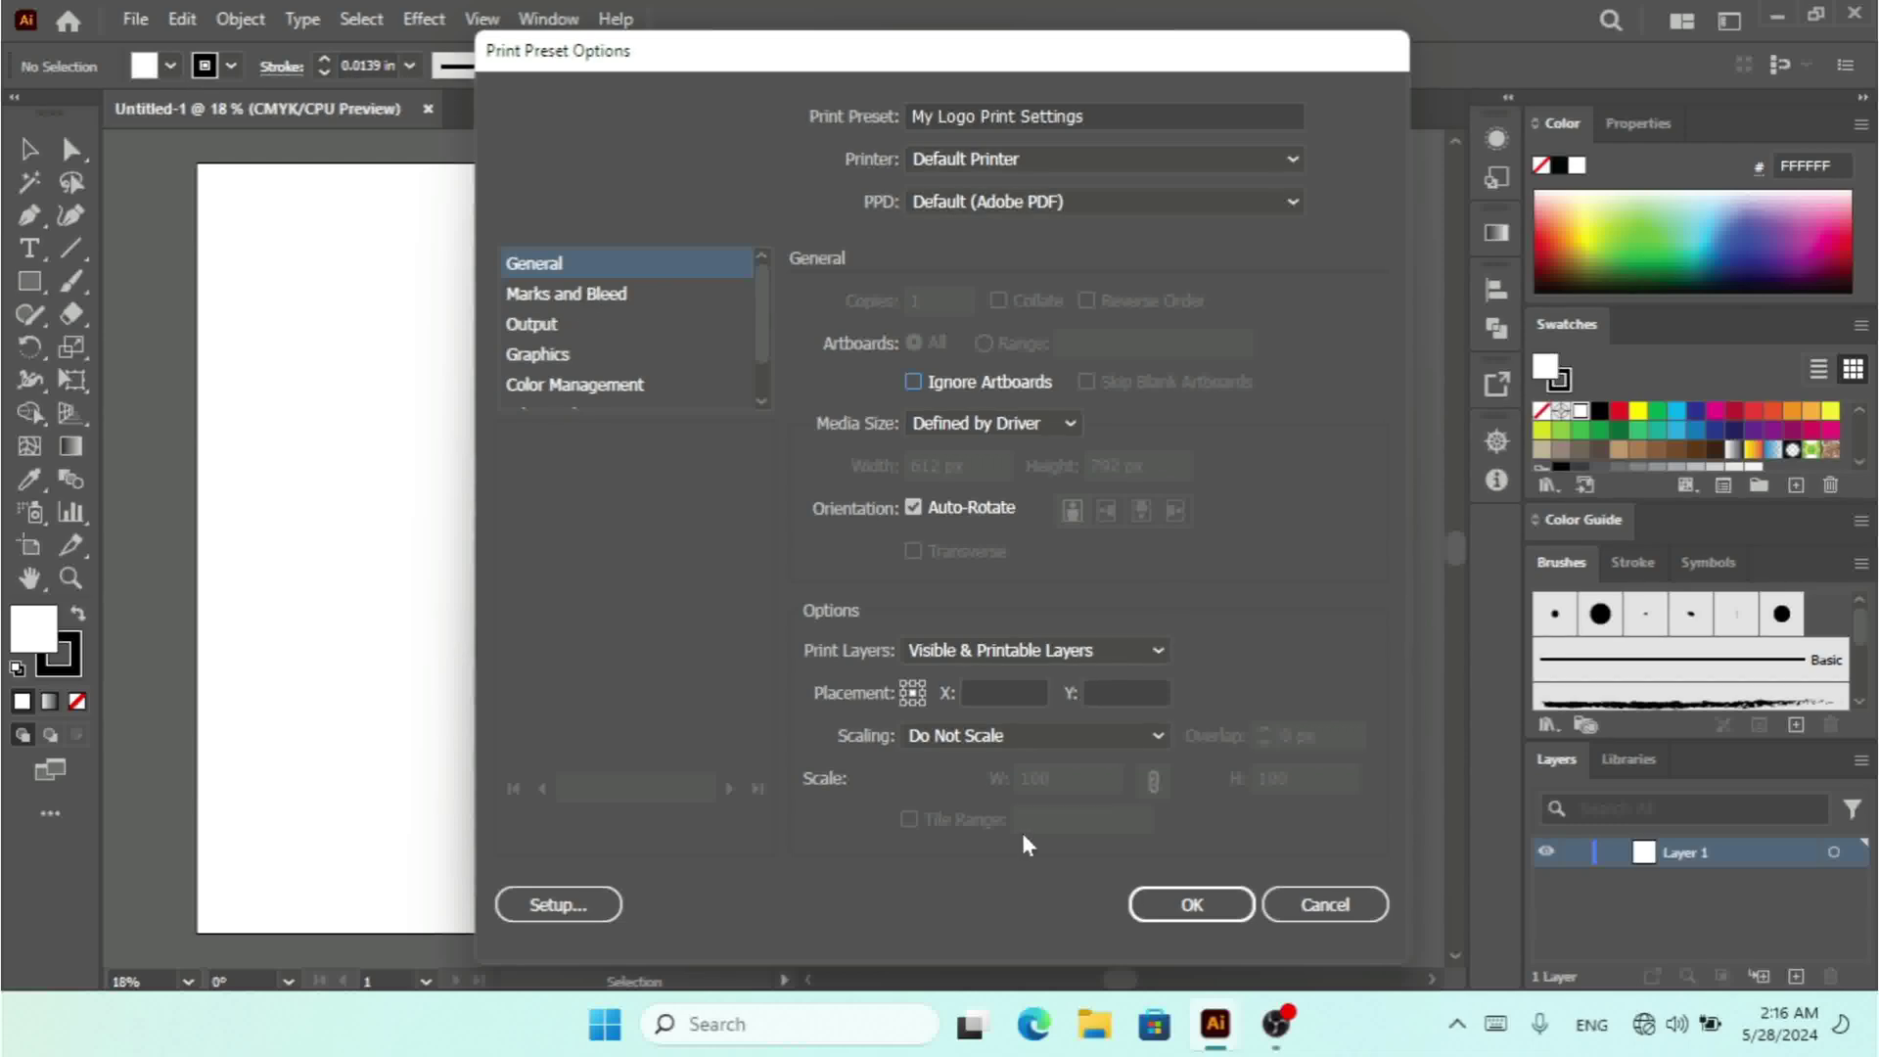
pyautogui.click(1305, 915)
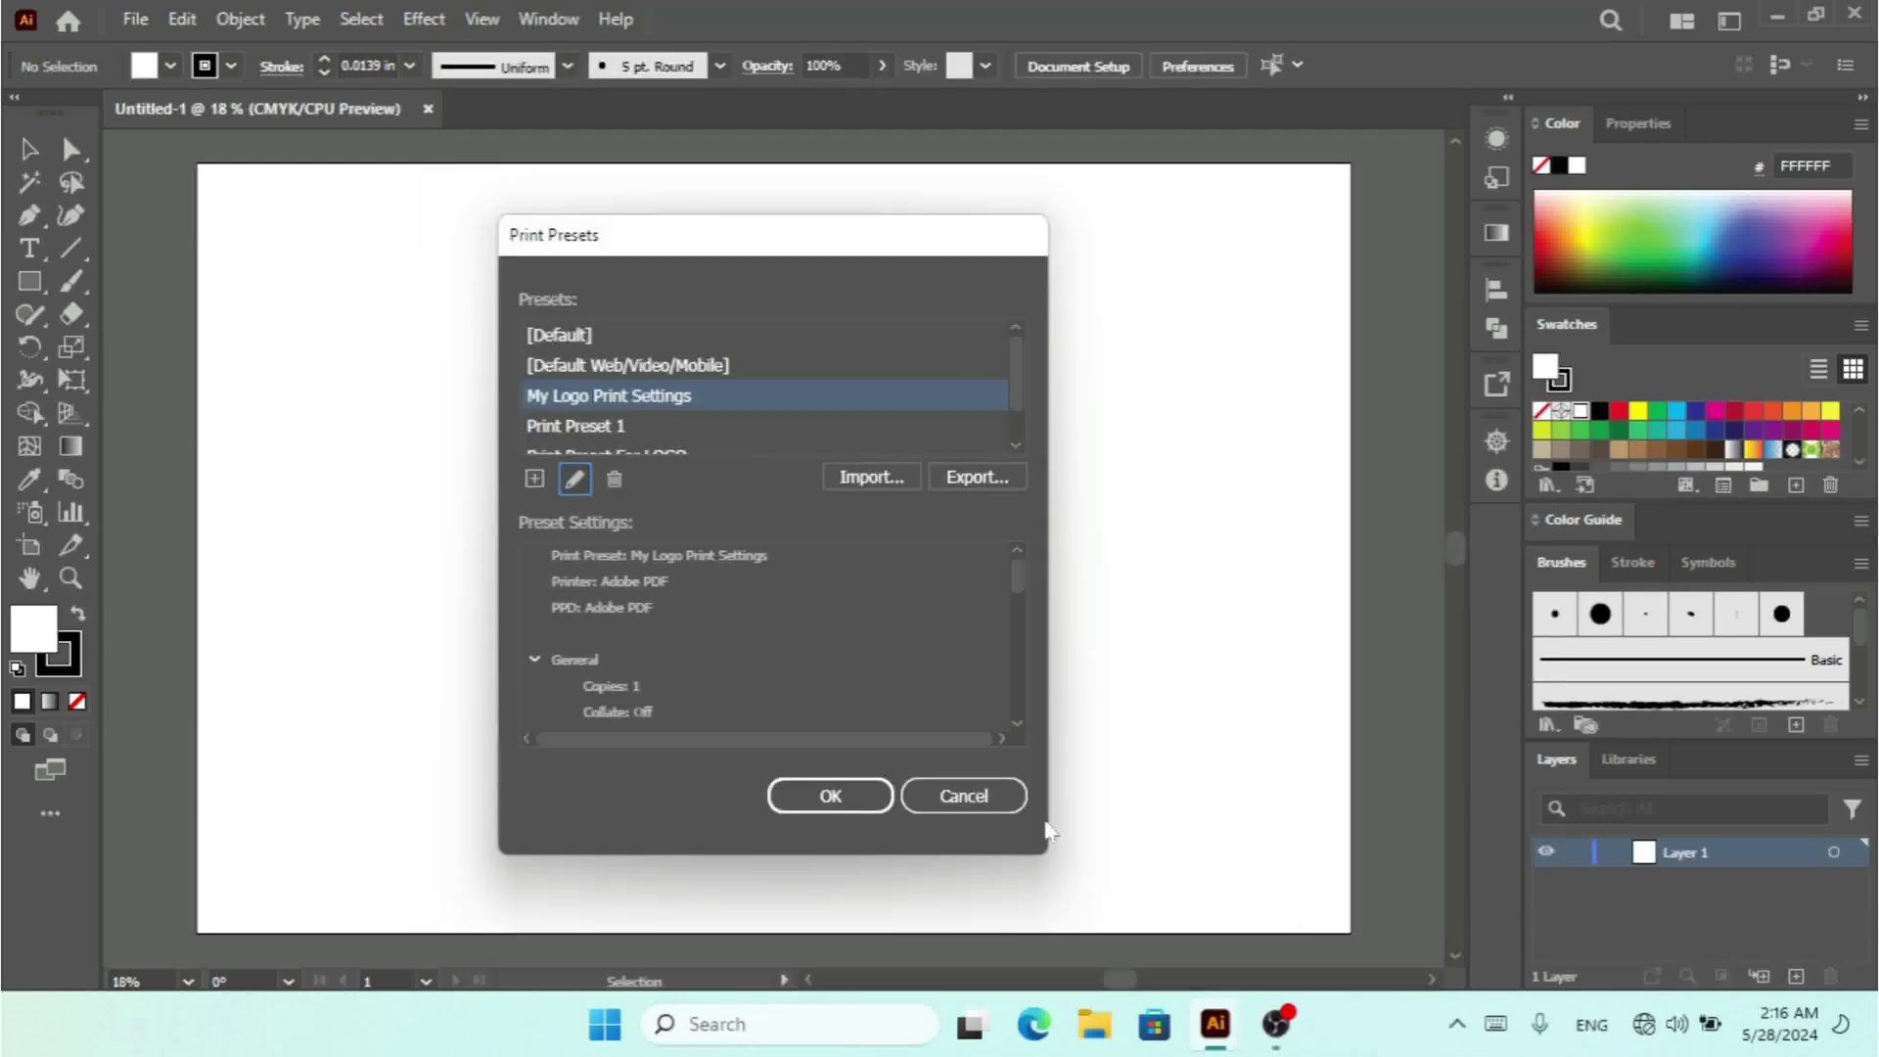
pyautogui.click(949, 799)
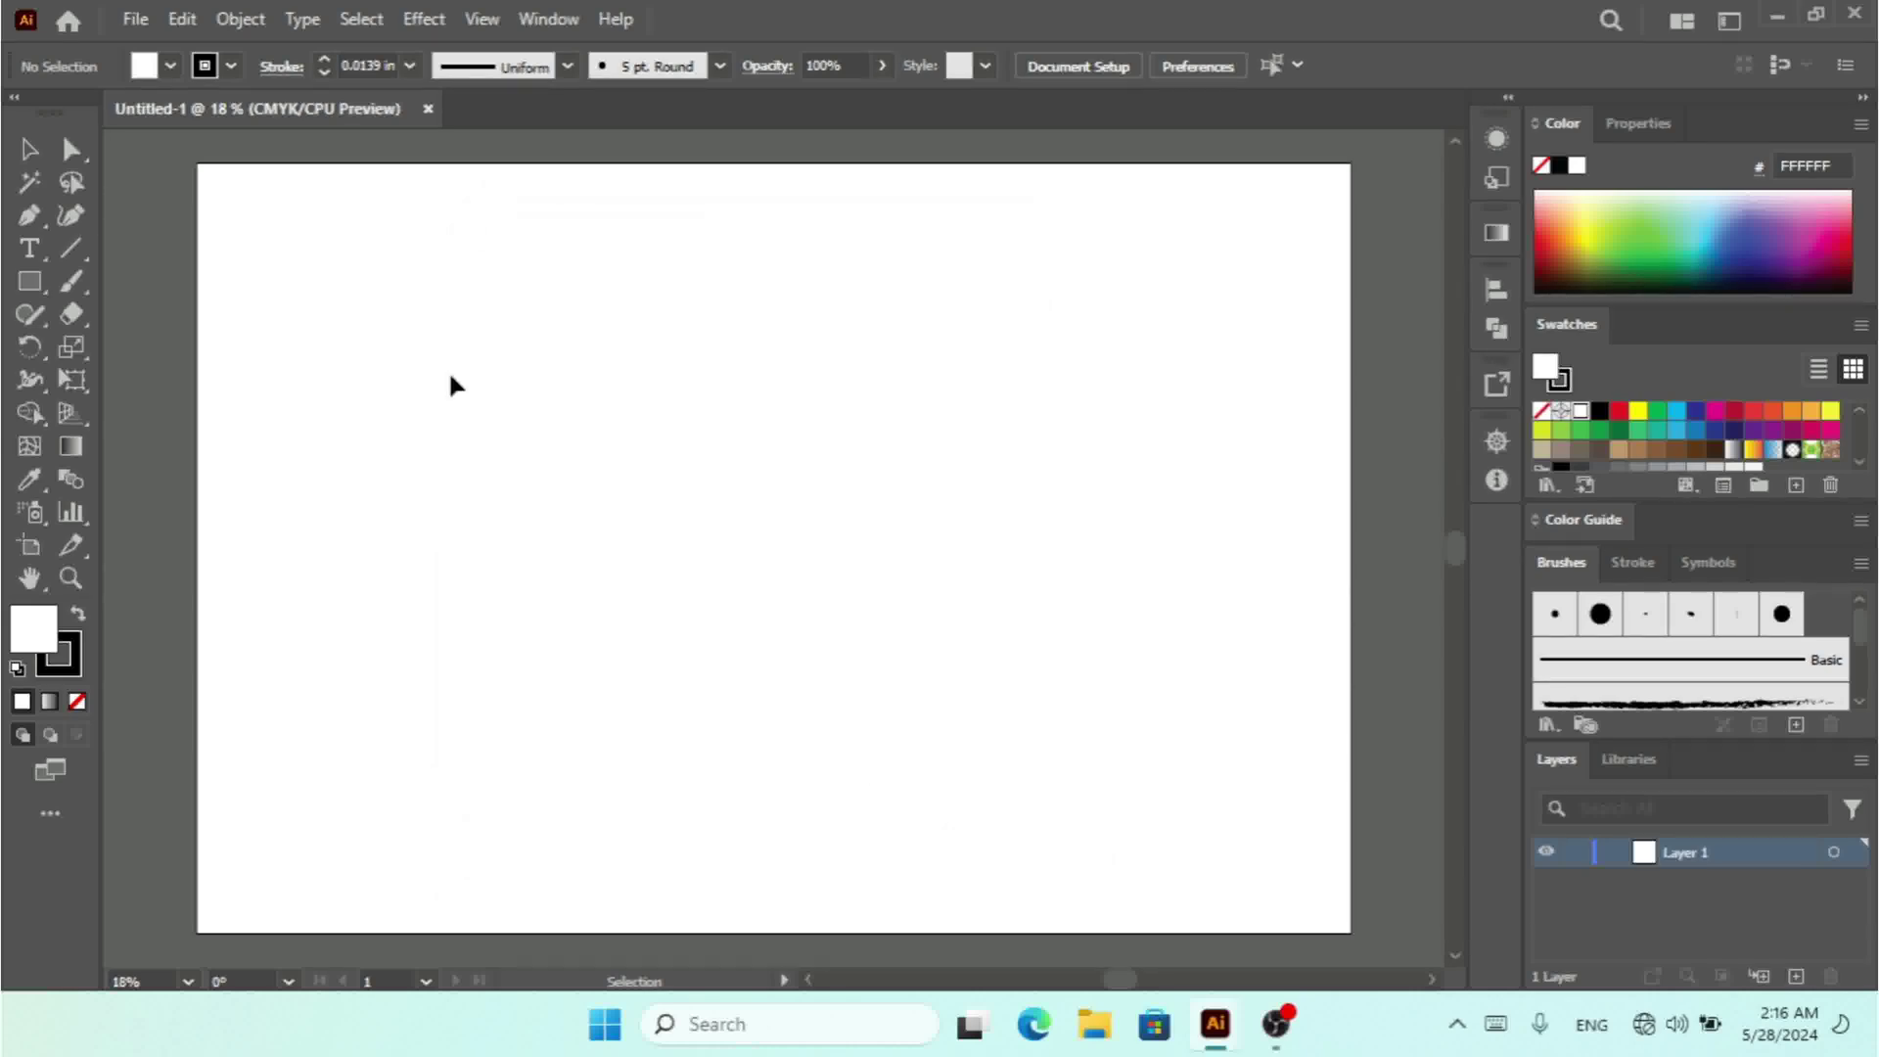
# - Open the document's print settings, choose the Print Preset For LOGO preset, and examine its Marks and Bleed options
pyautogui.click(124, 25)
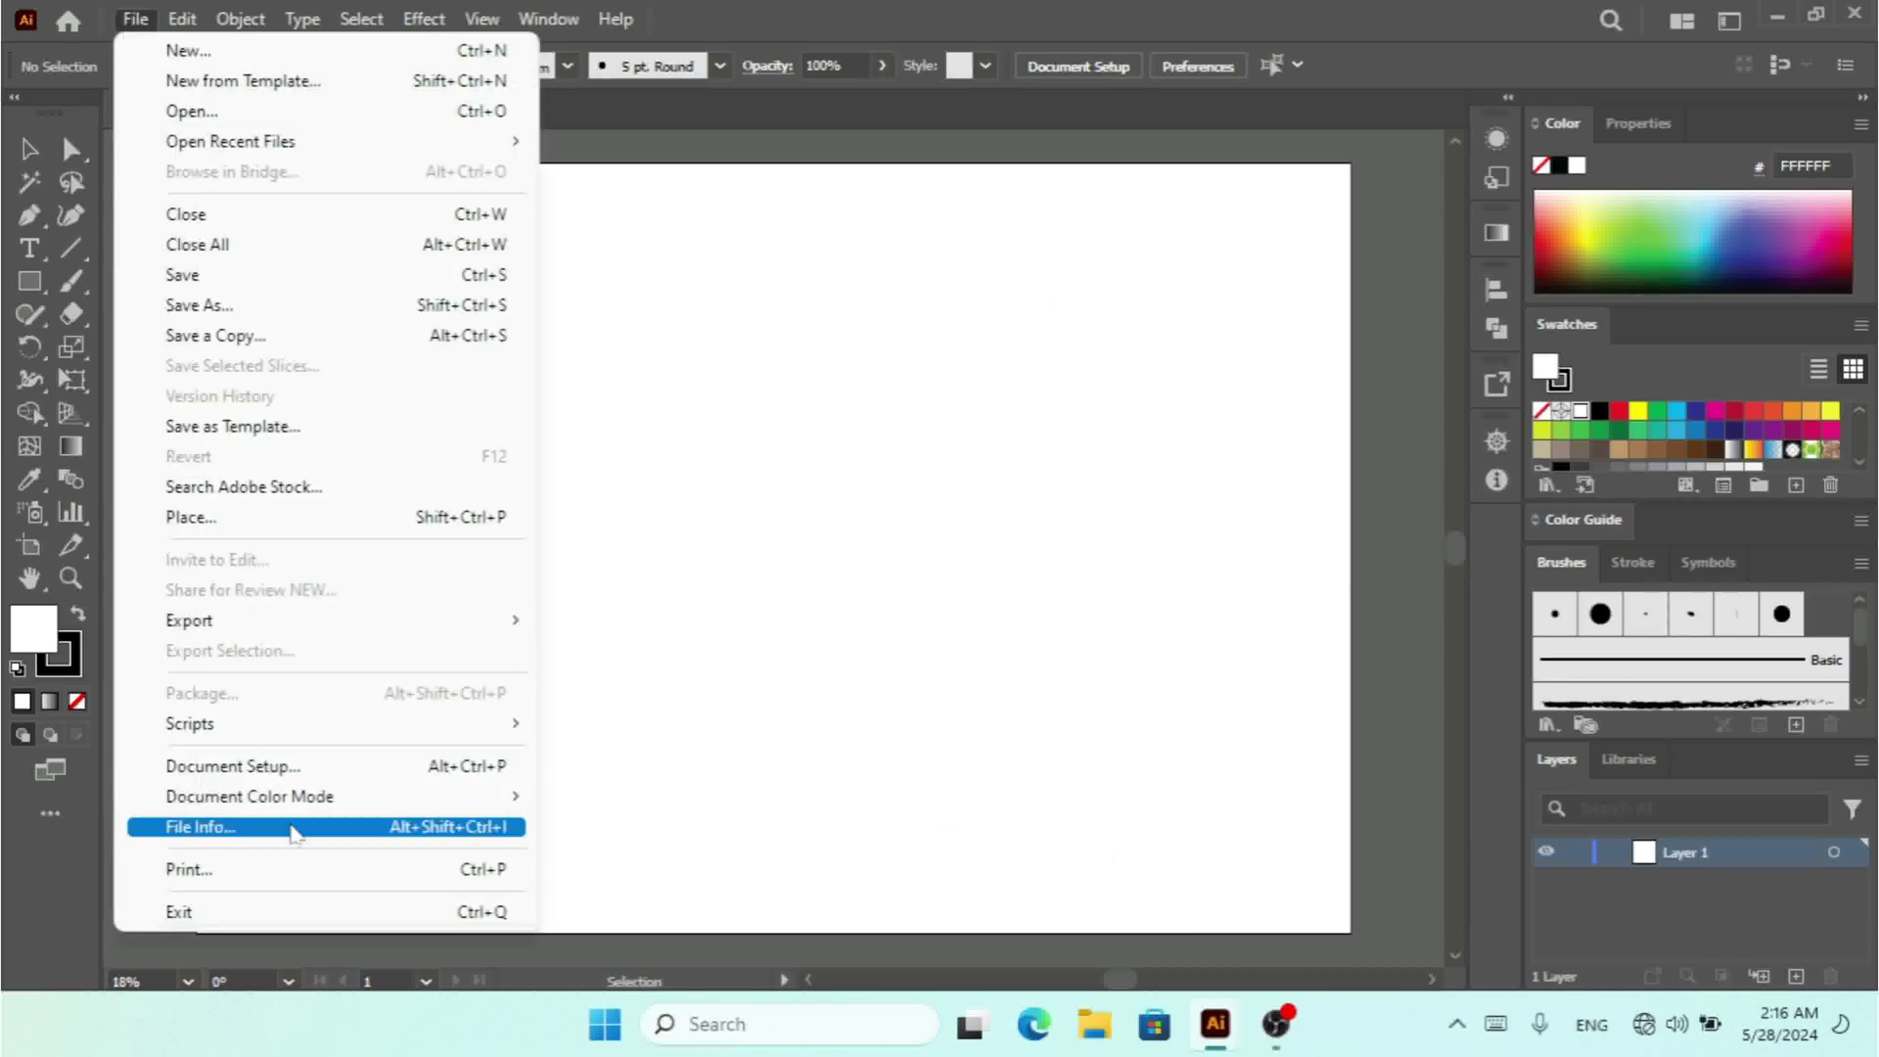
pyautogui.click(323, 868)
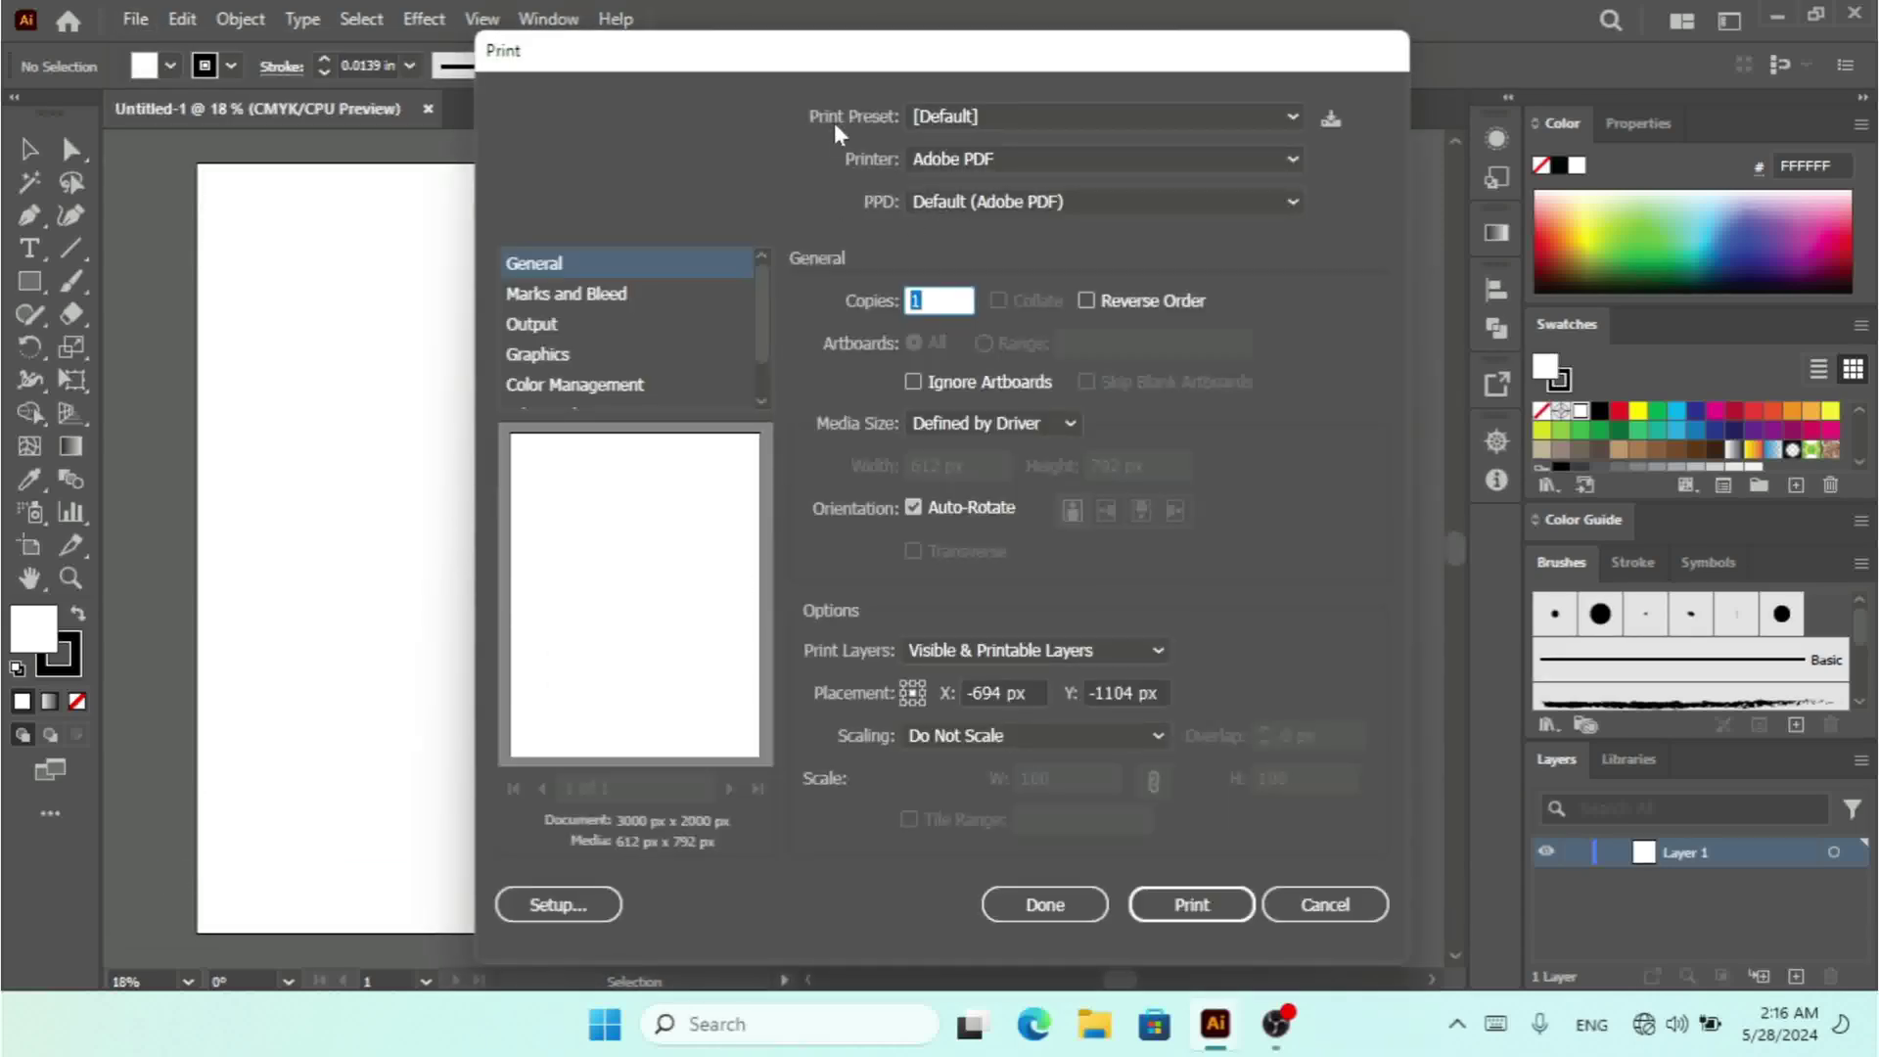
pyautogui.click(1059, 115)
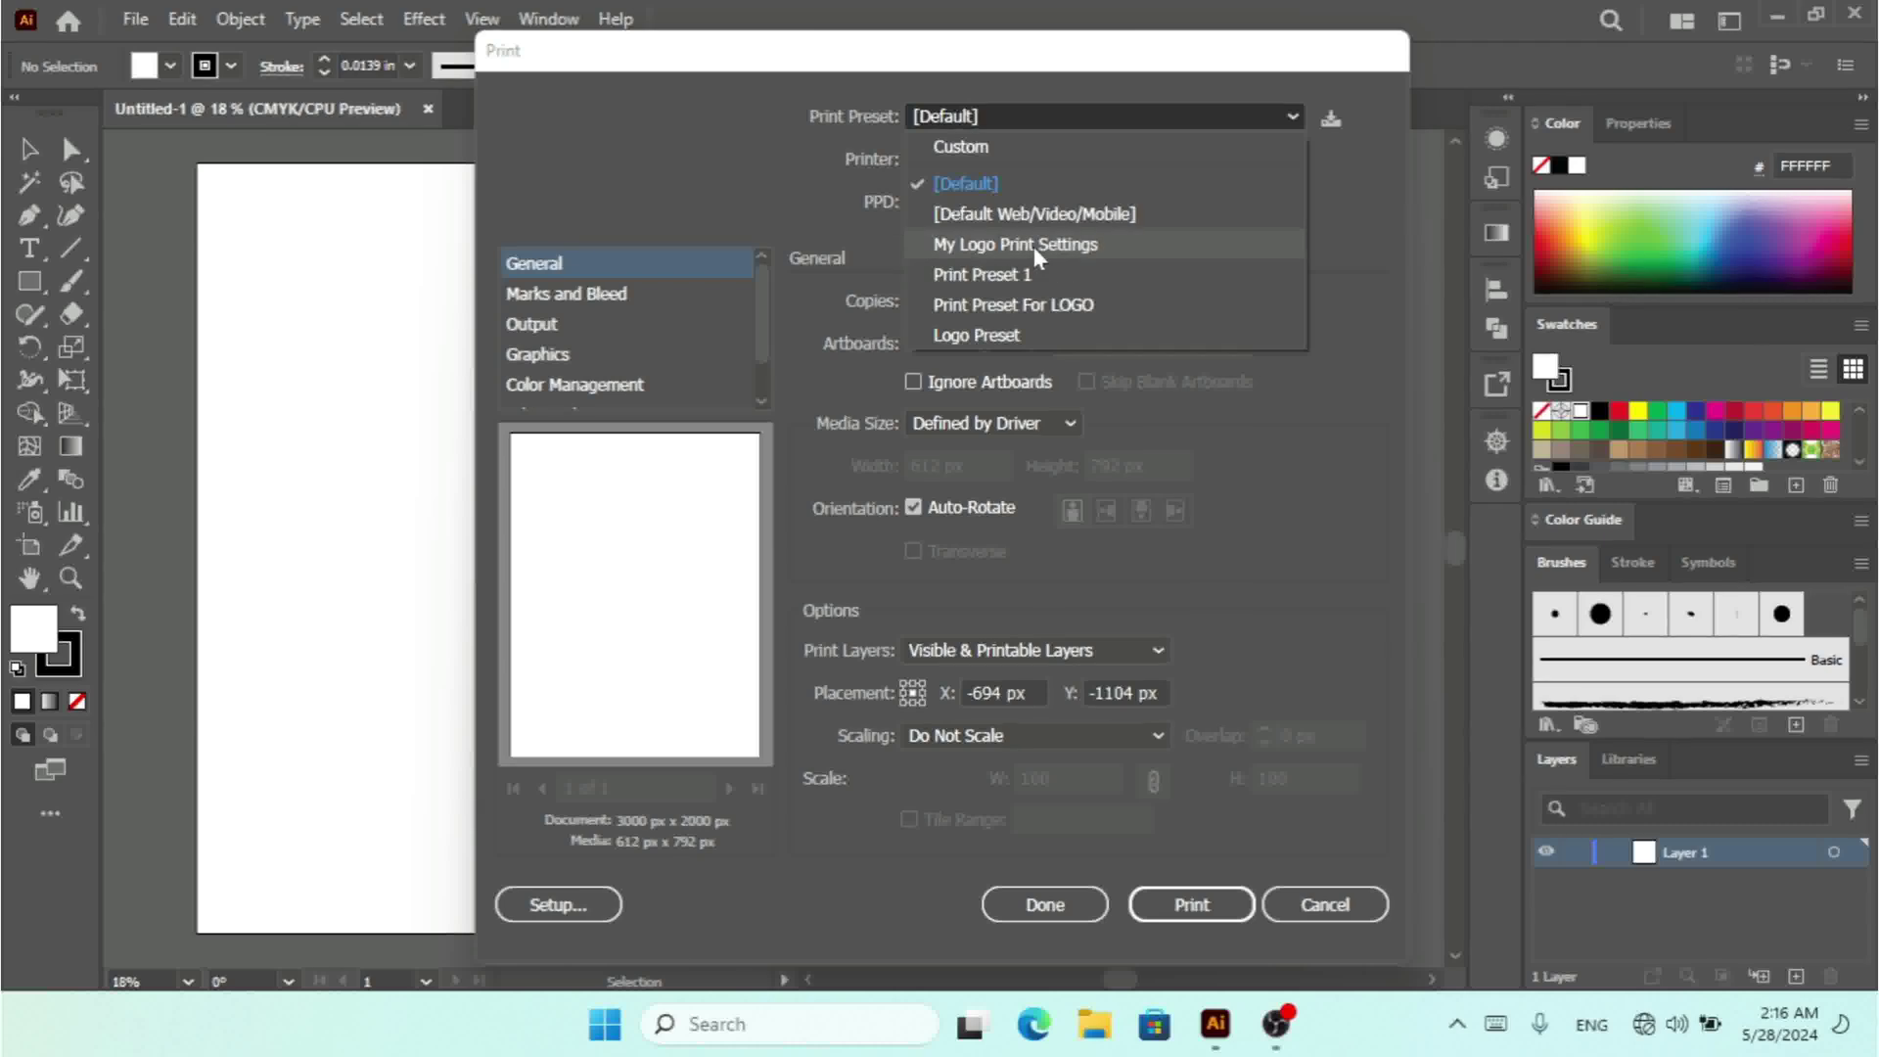
pyautogui.click(1034, 305)
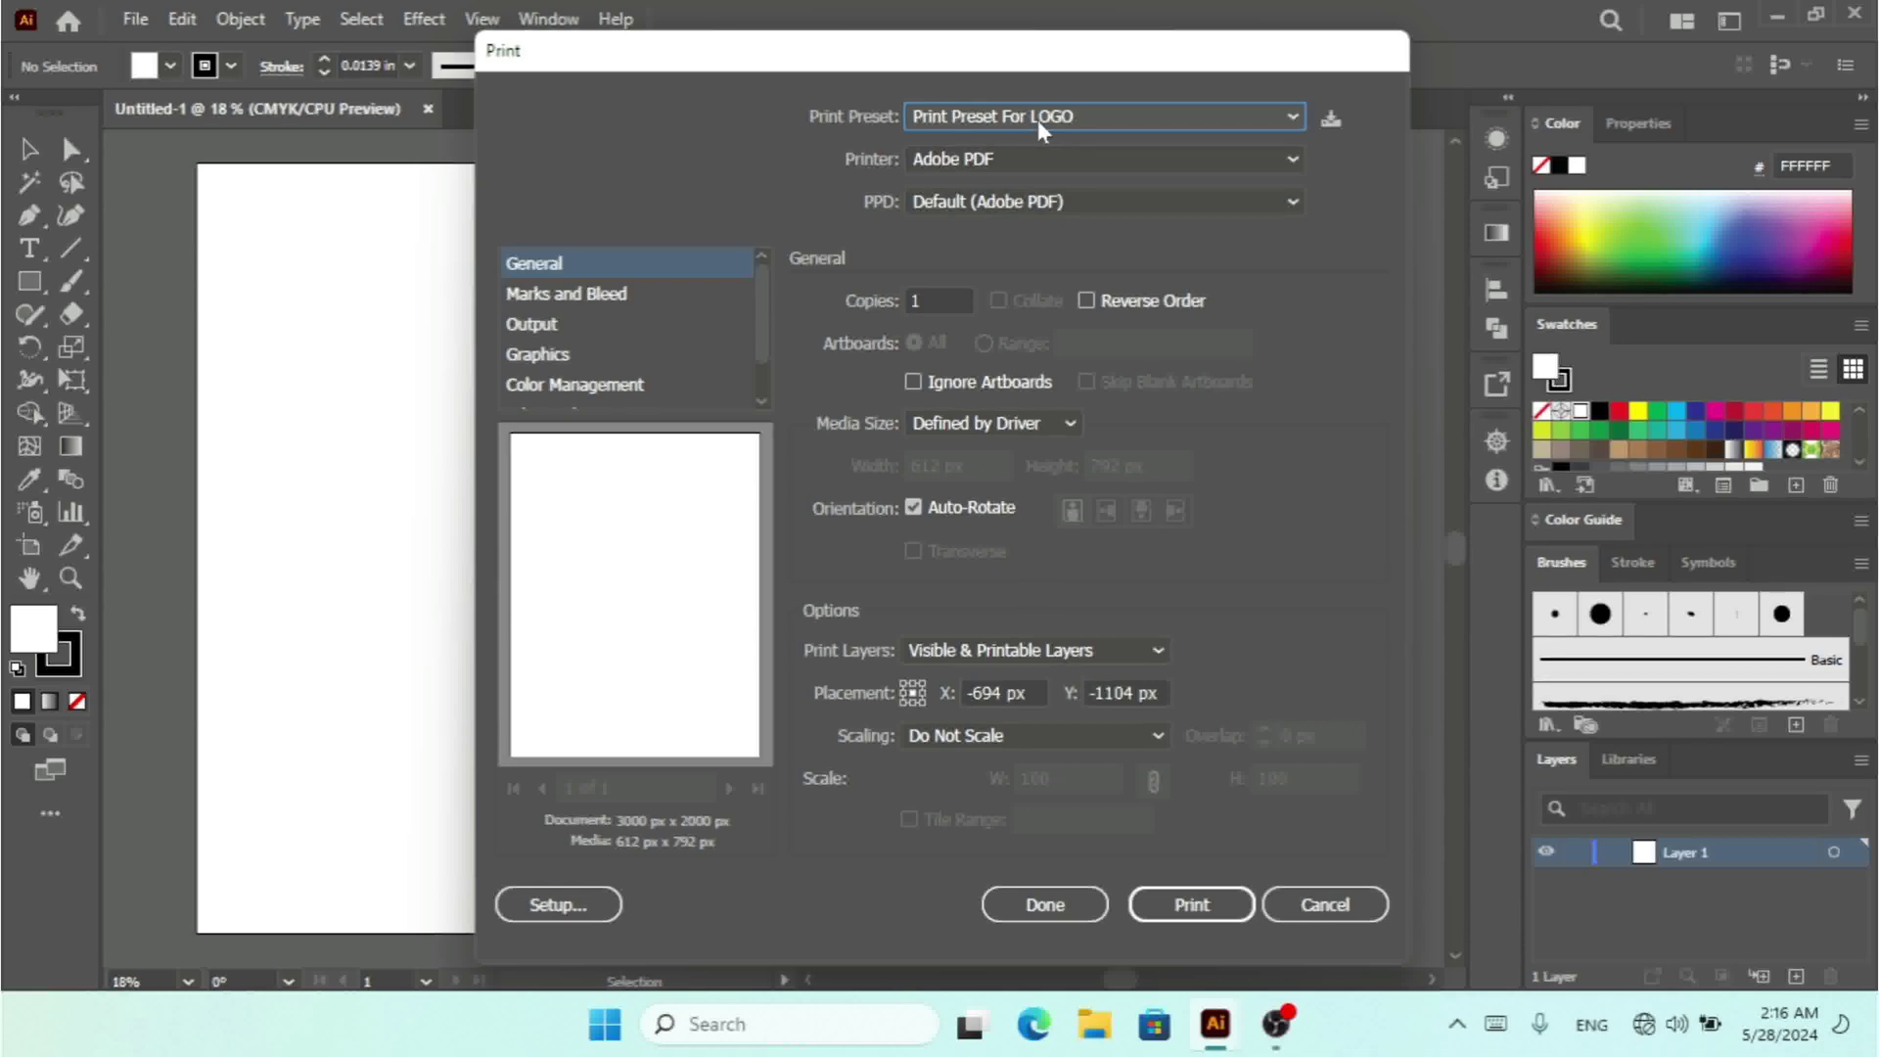
pyautogui.click(570, 297)
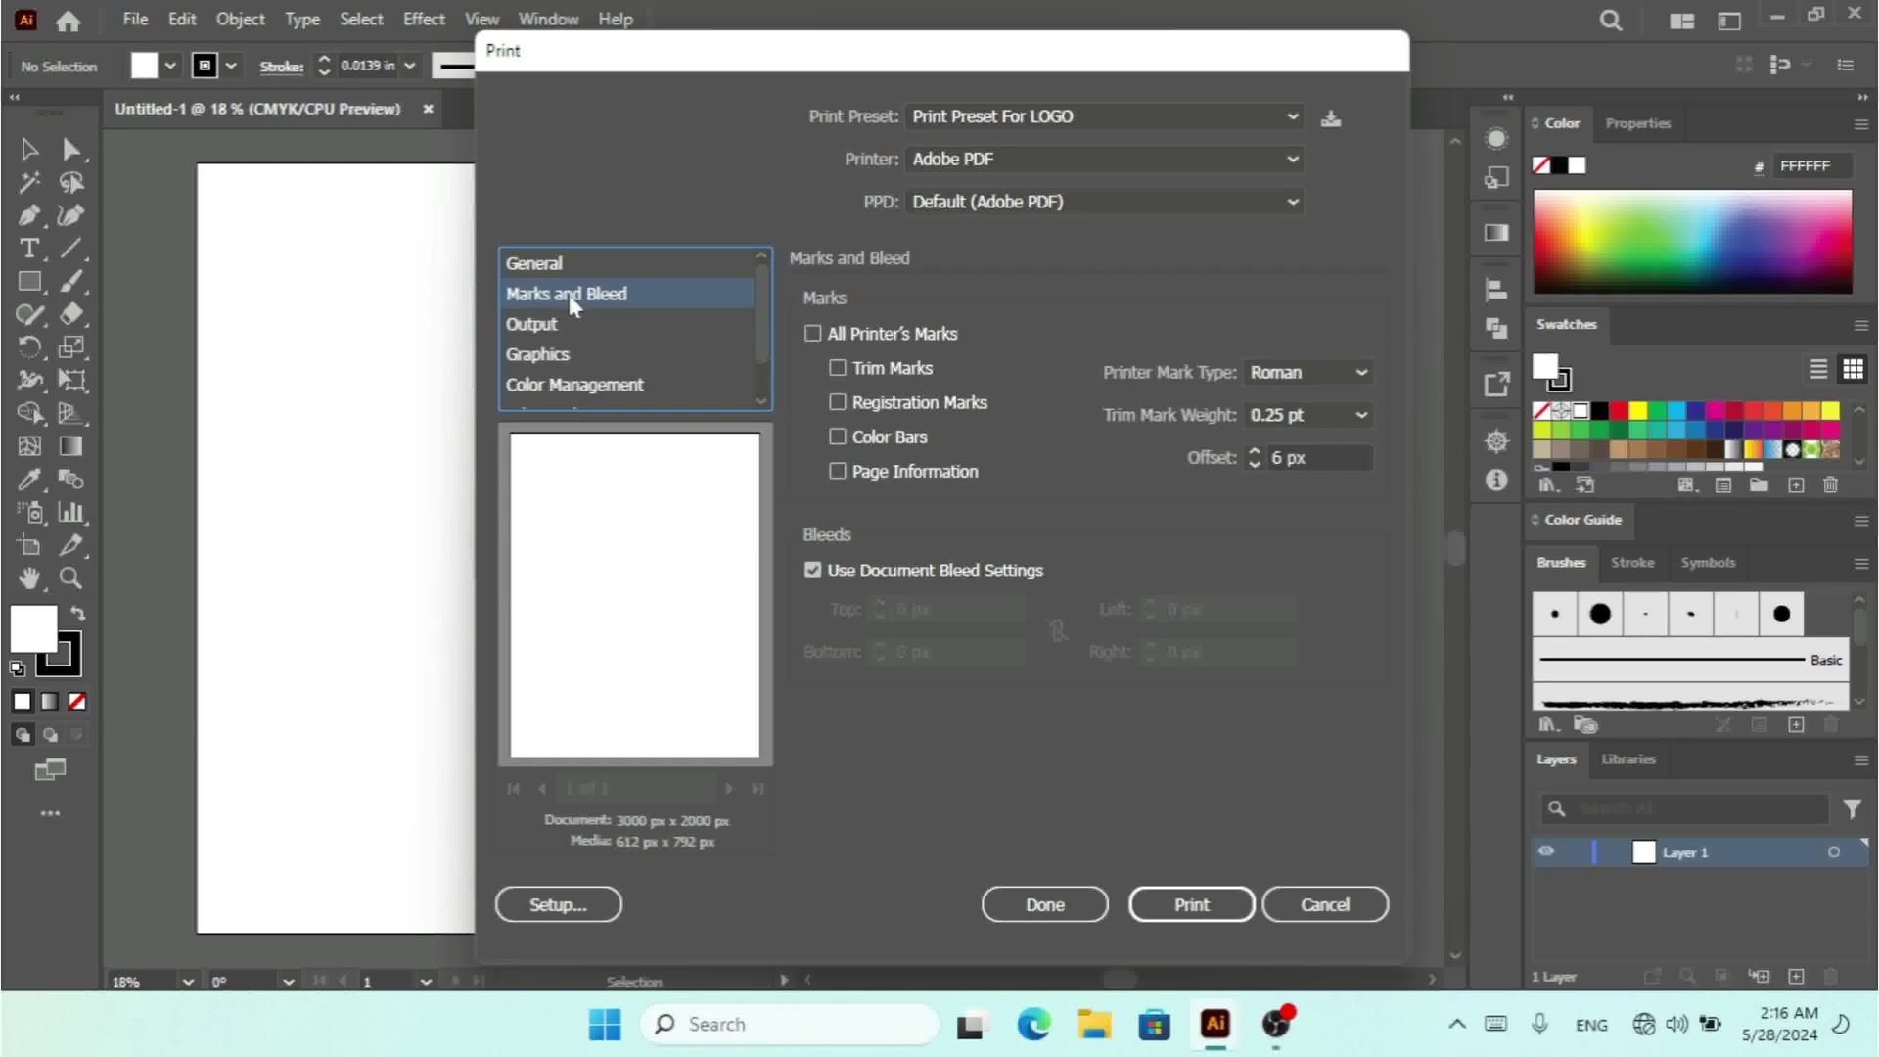
# - Compare the My Logo Print Settings, Logo Preset and [Default Web/Video/Mobile] presets in the print settings, and leave without printing
pyautogui.click(1041, 119)
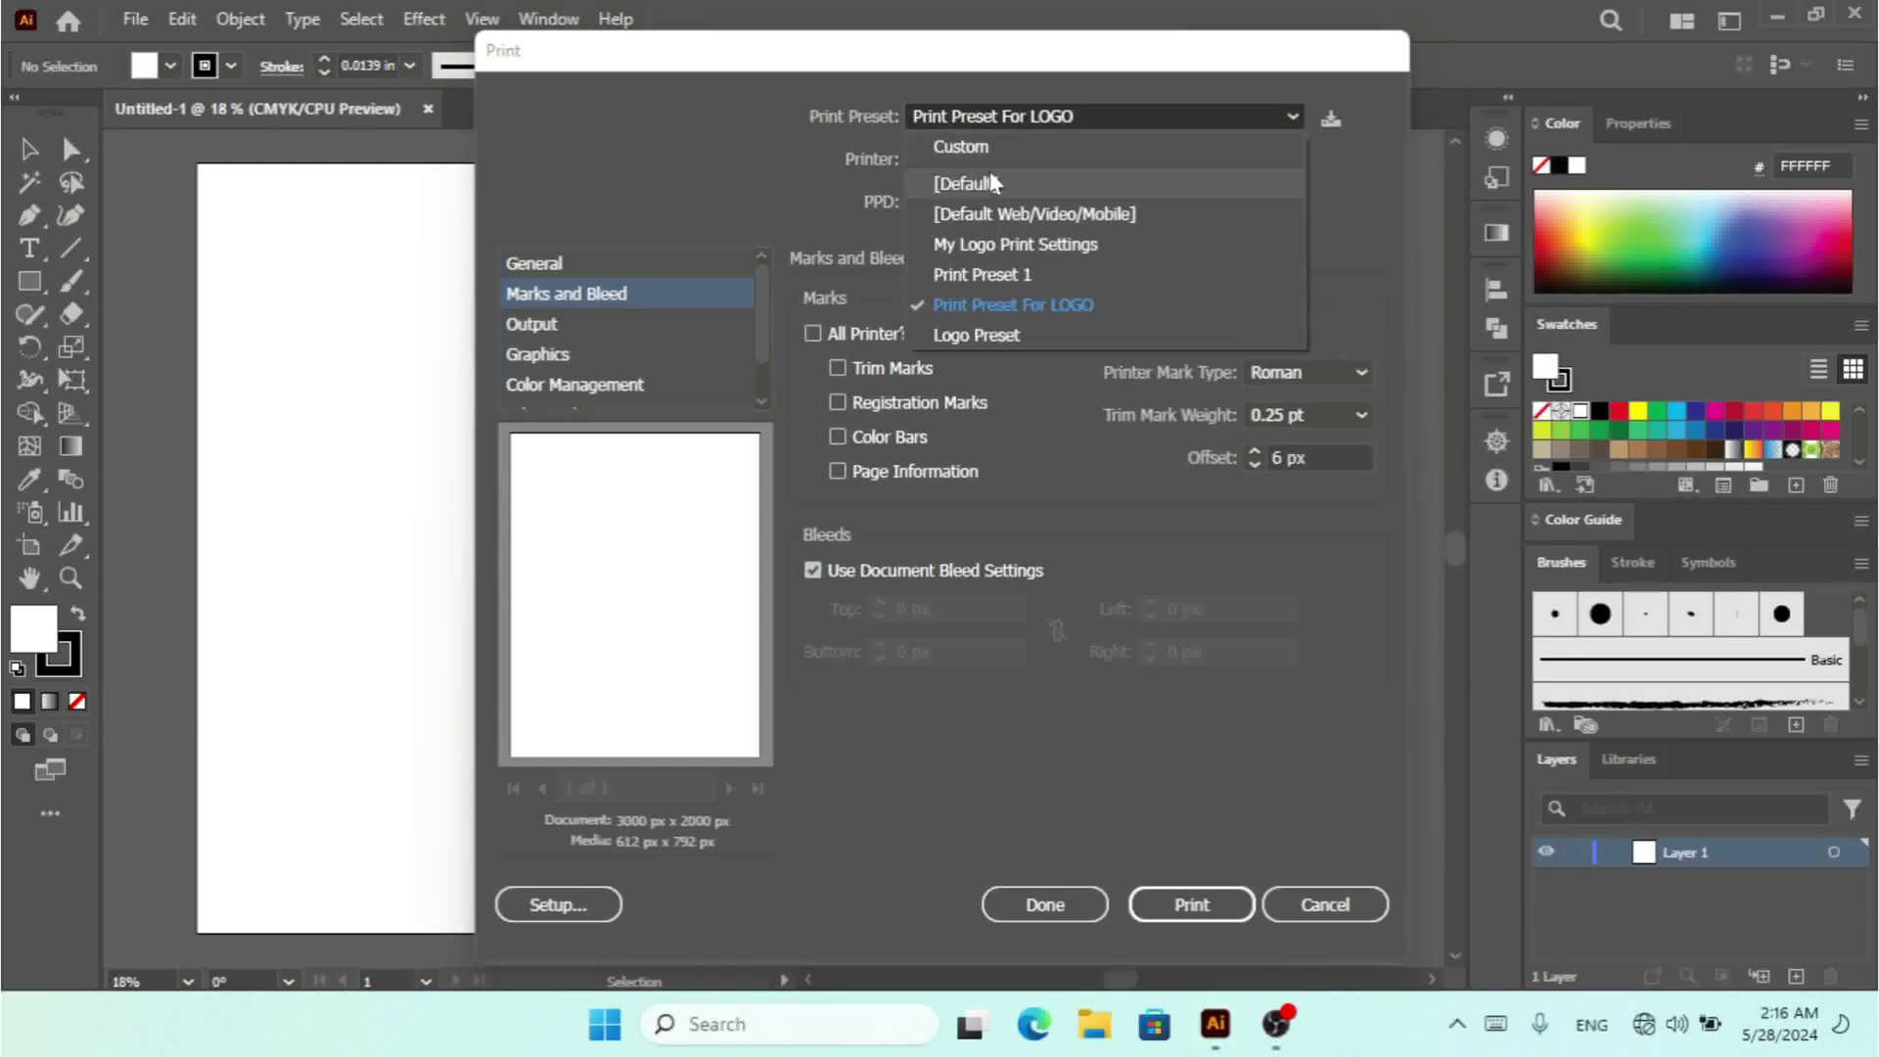
pyautogui.click(998, 242)
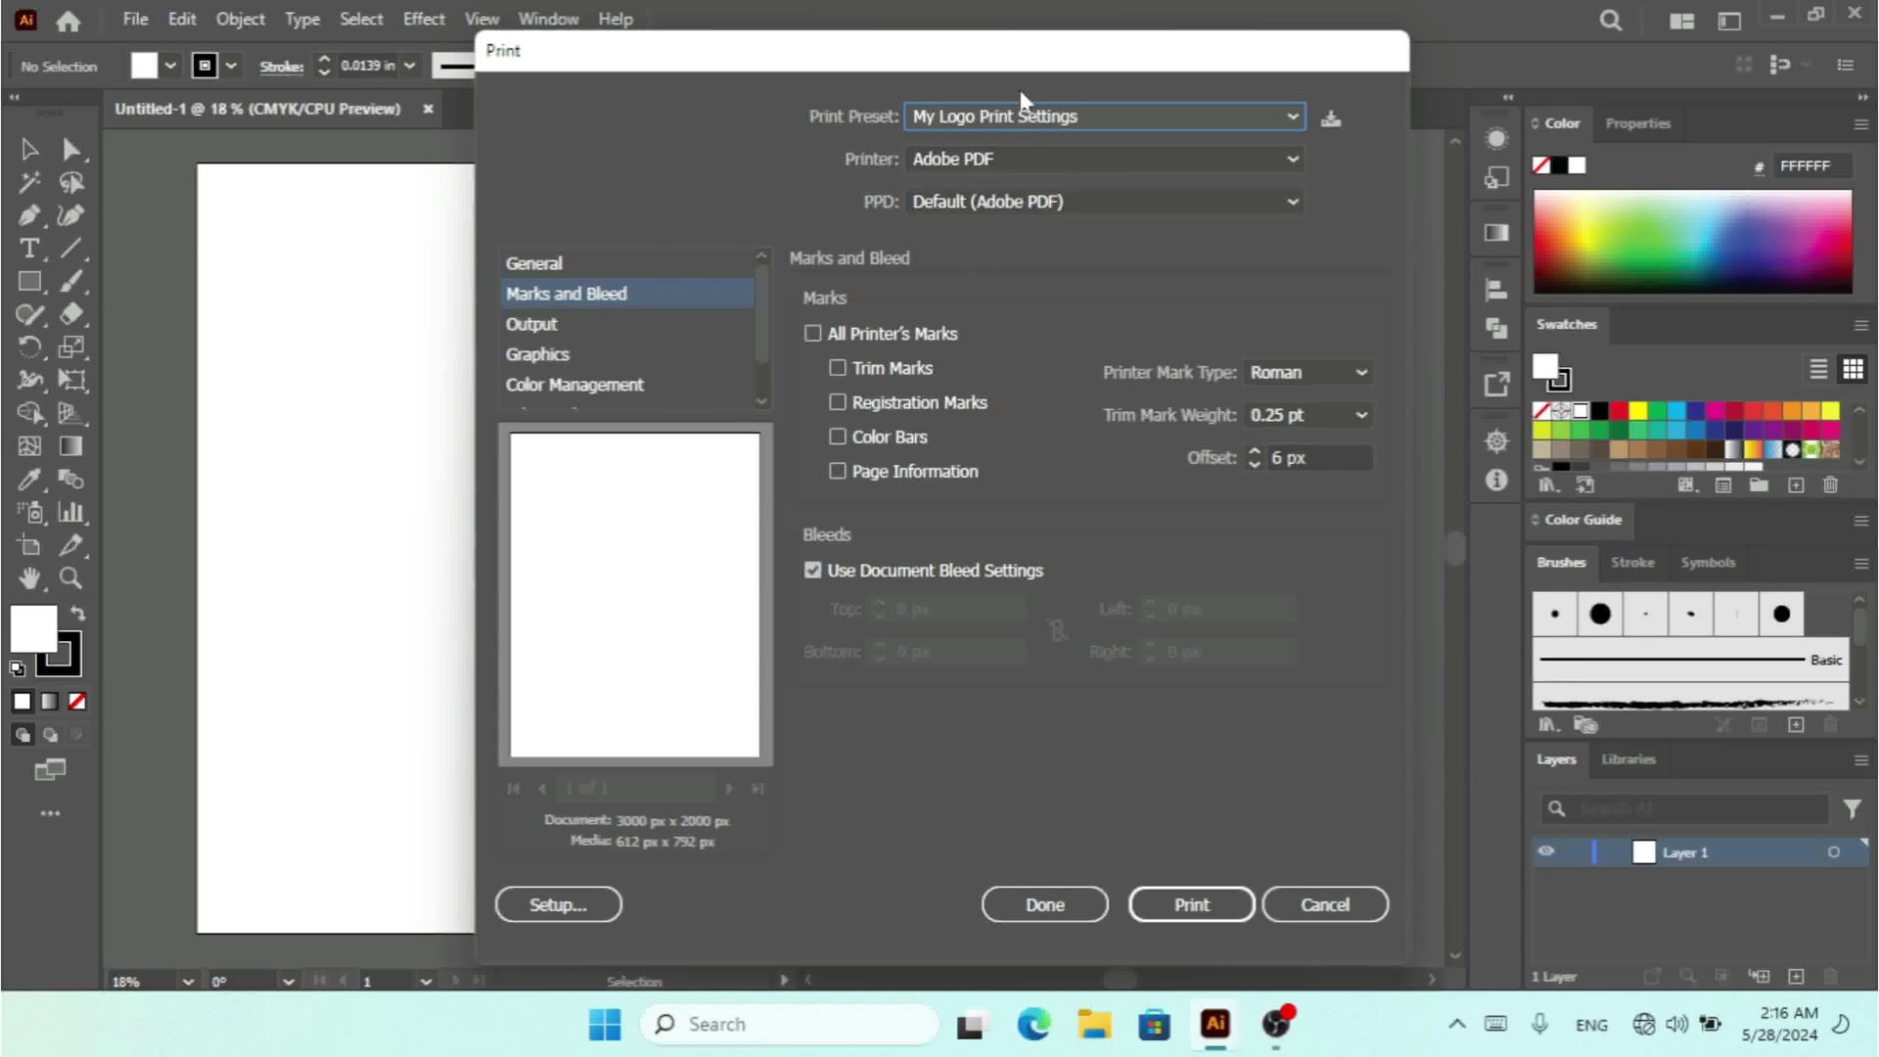
pyautogui.click(994, 115)
pyautogui.click(1017, 338)
pyautogui.click(562, 266)
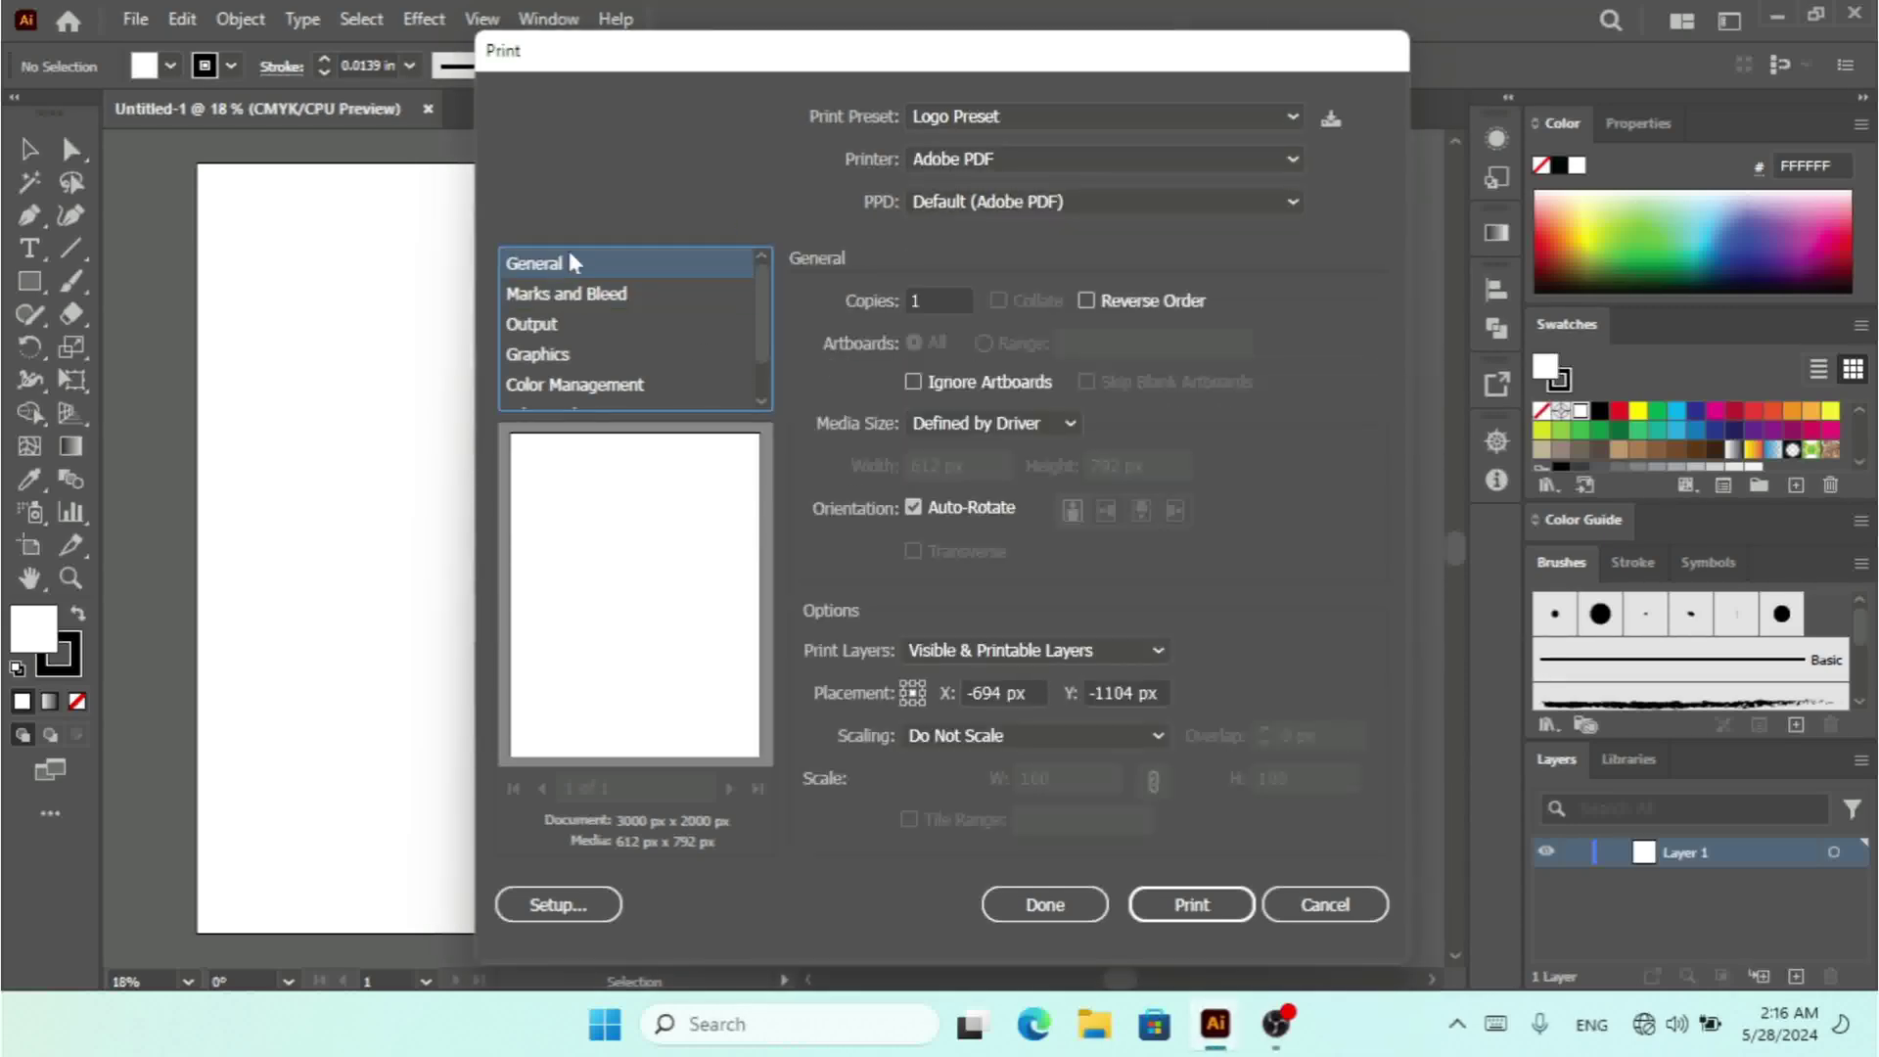
pyautogui.click(1016, 114)
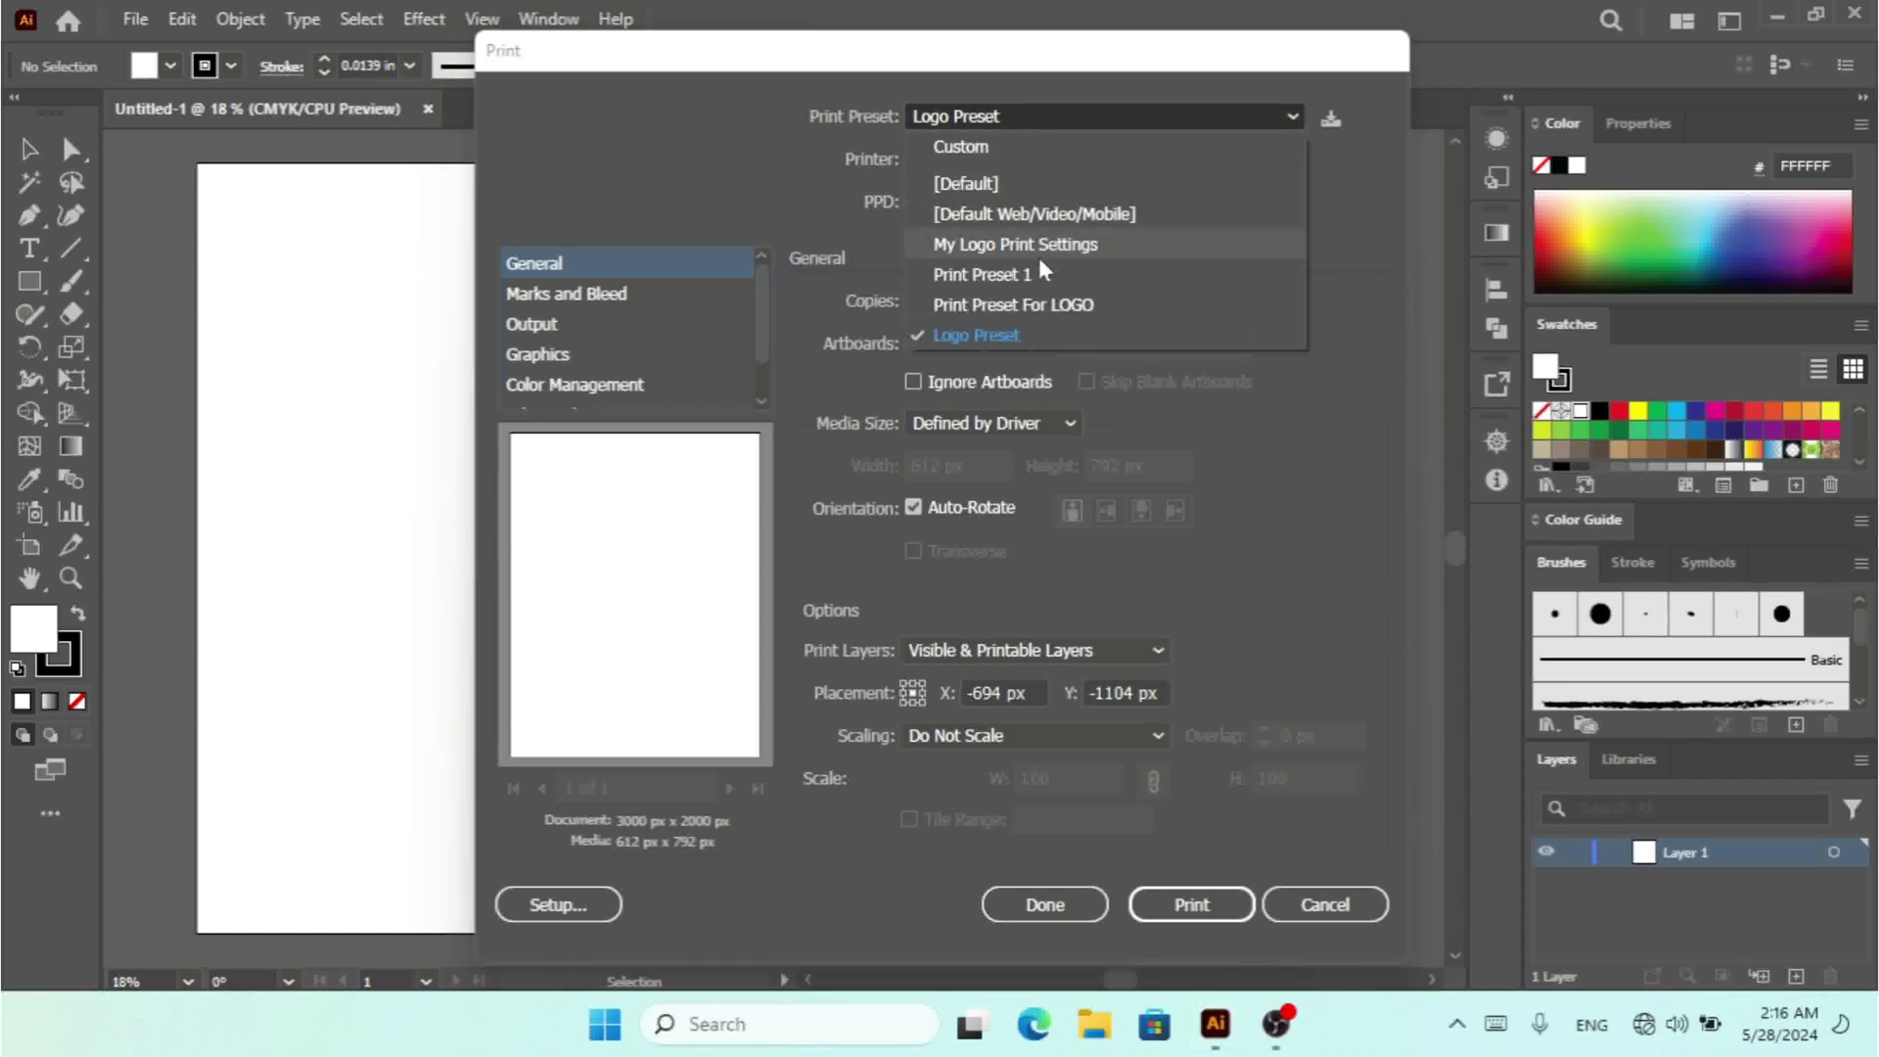
pyautogui.click(1016, 213)
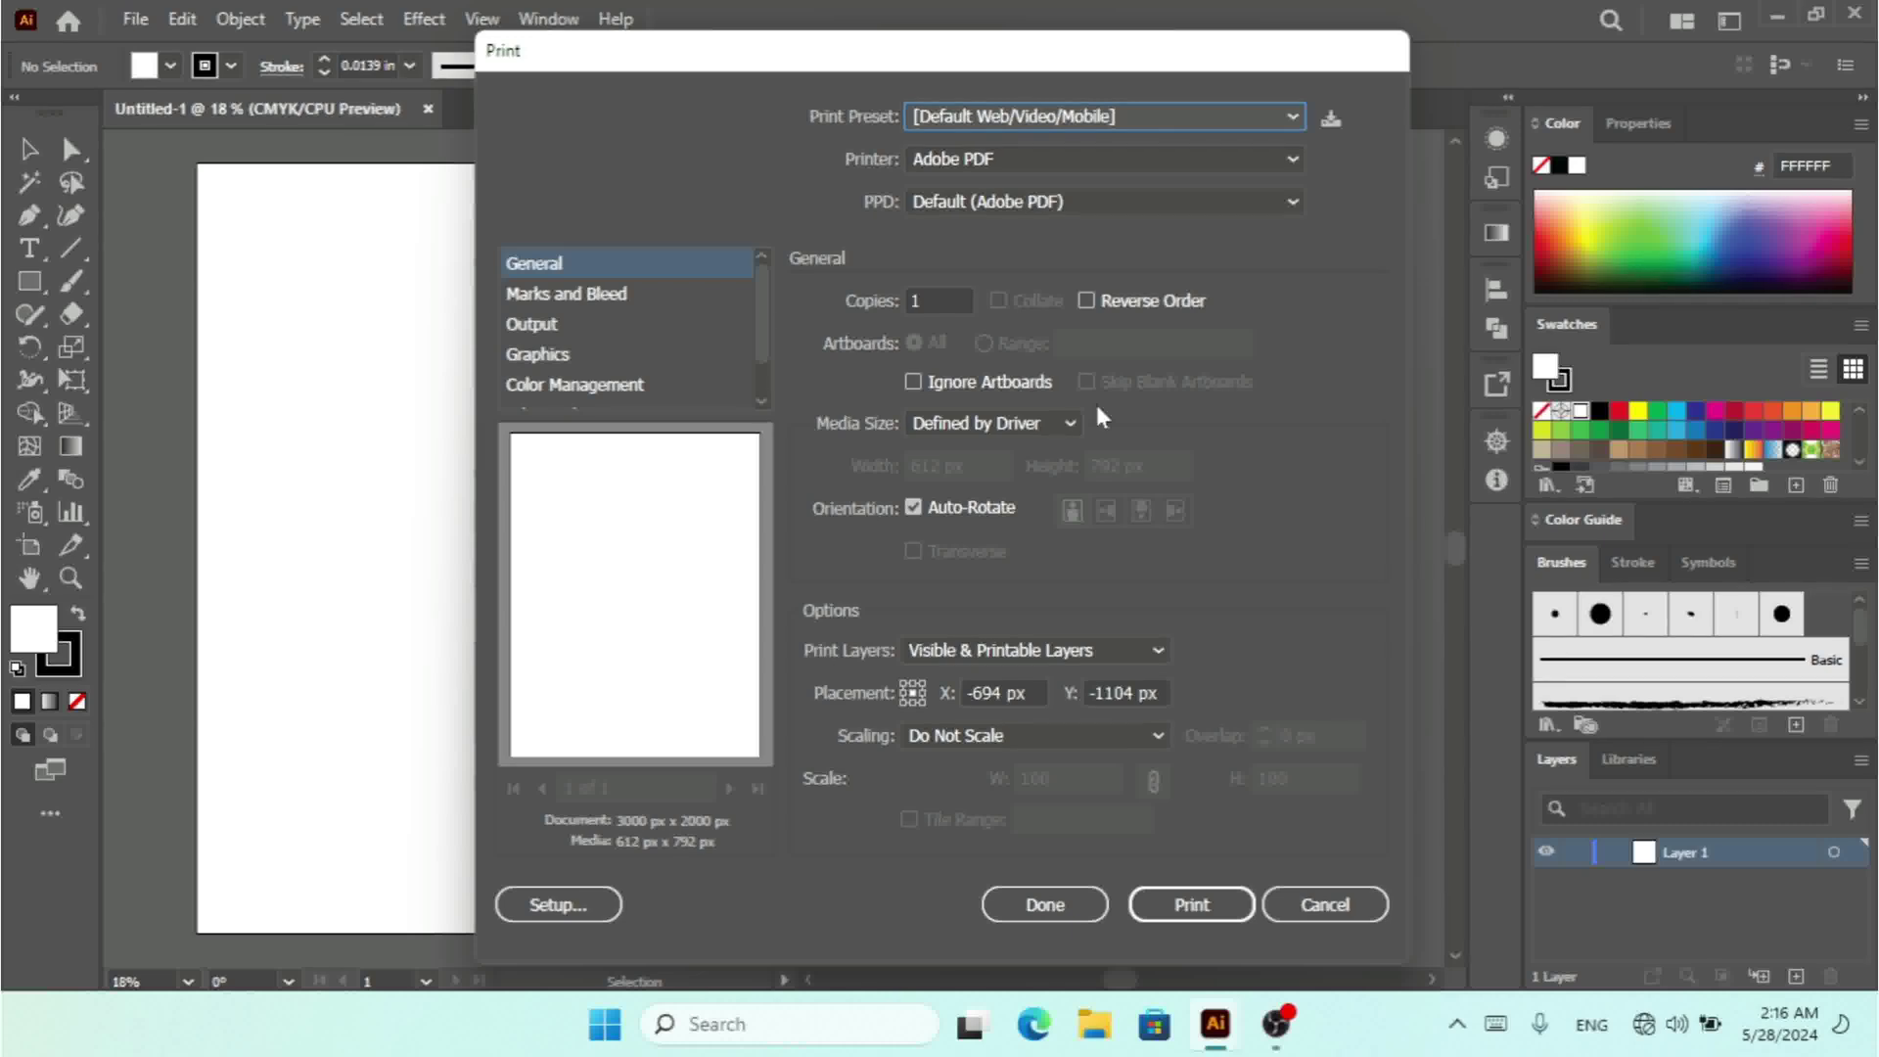
pyautogui.click(1316, 905)
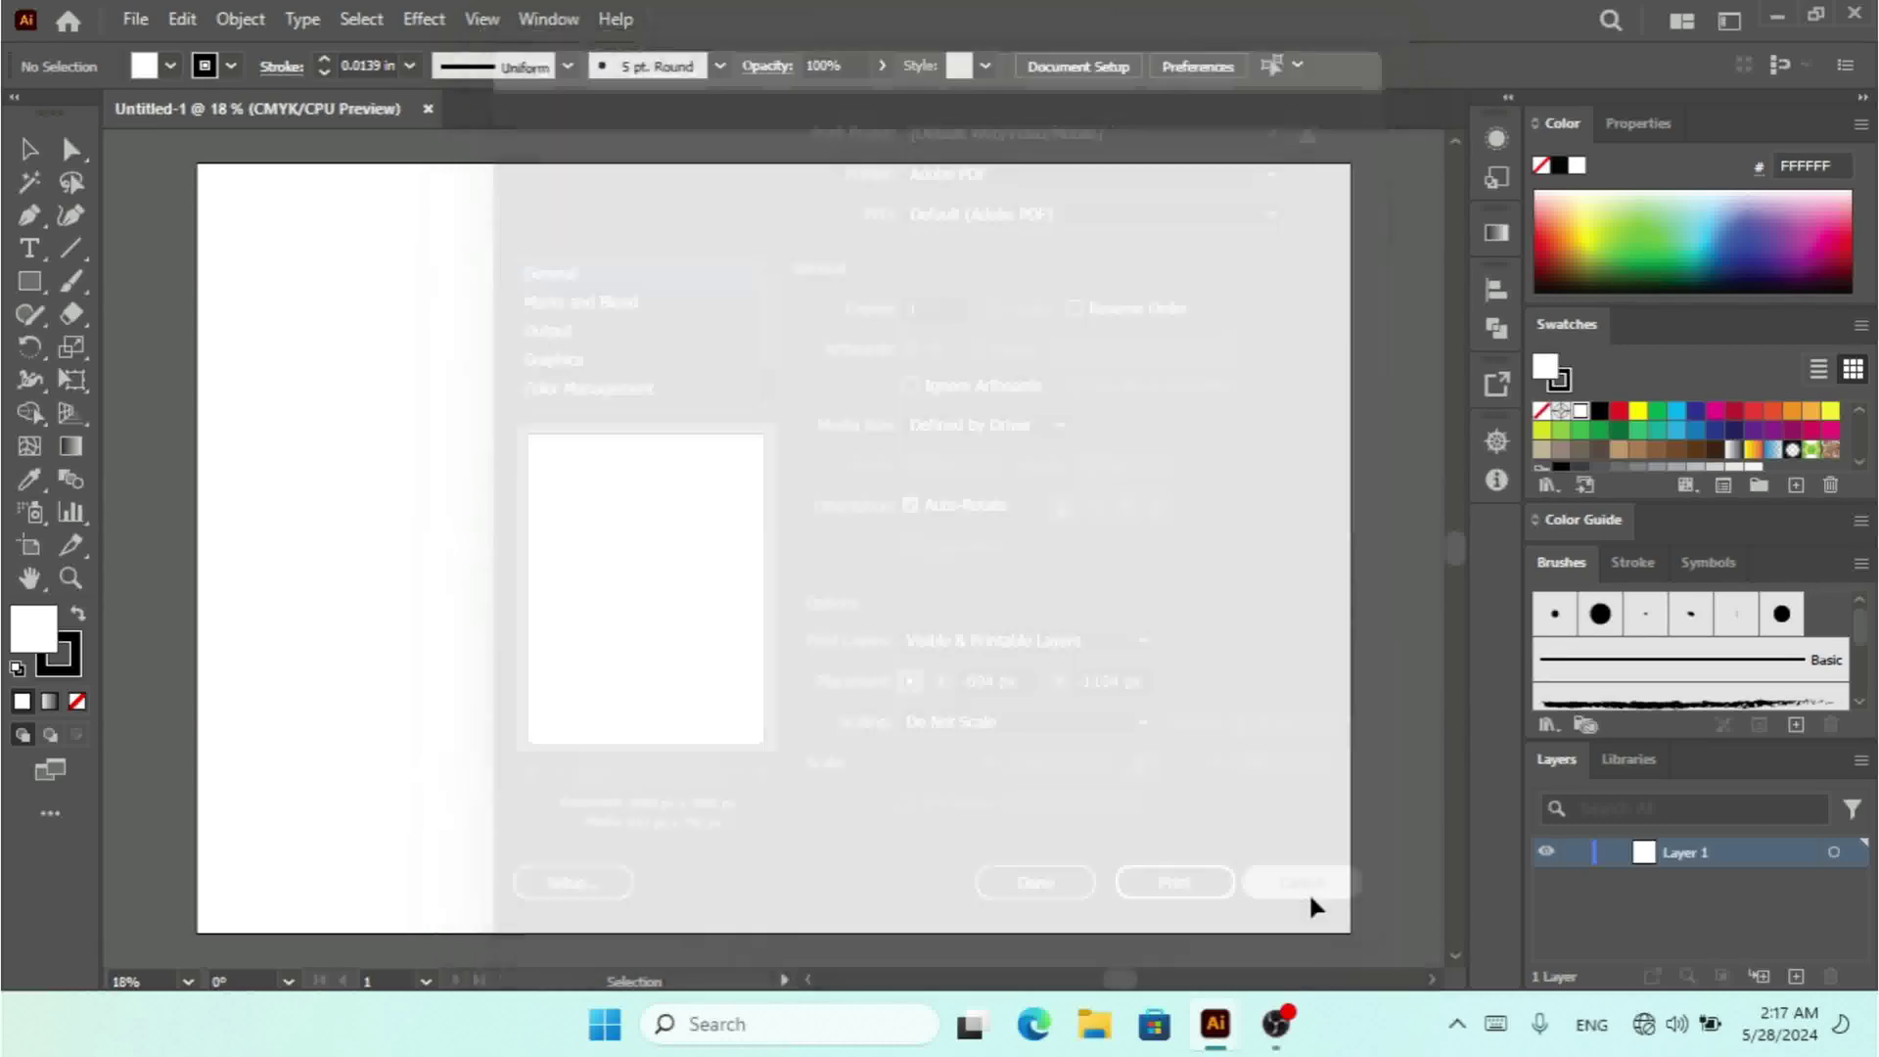
# - Create and save a new print preset with All Printer's Marks enabled
pyautogui.click(181, 22)
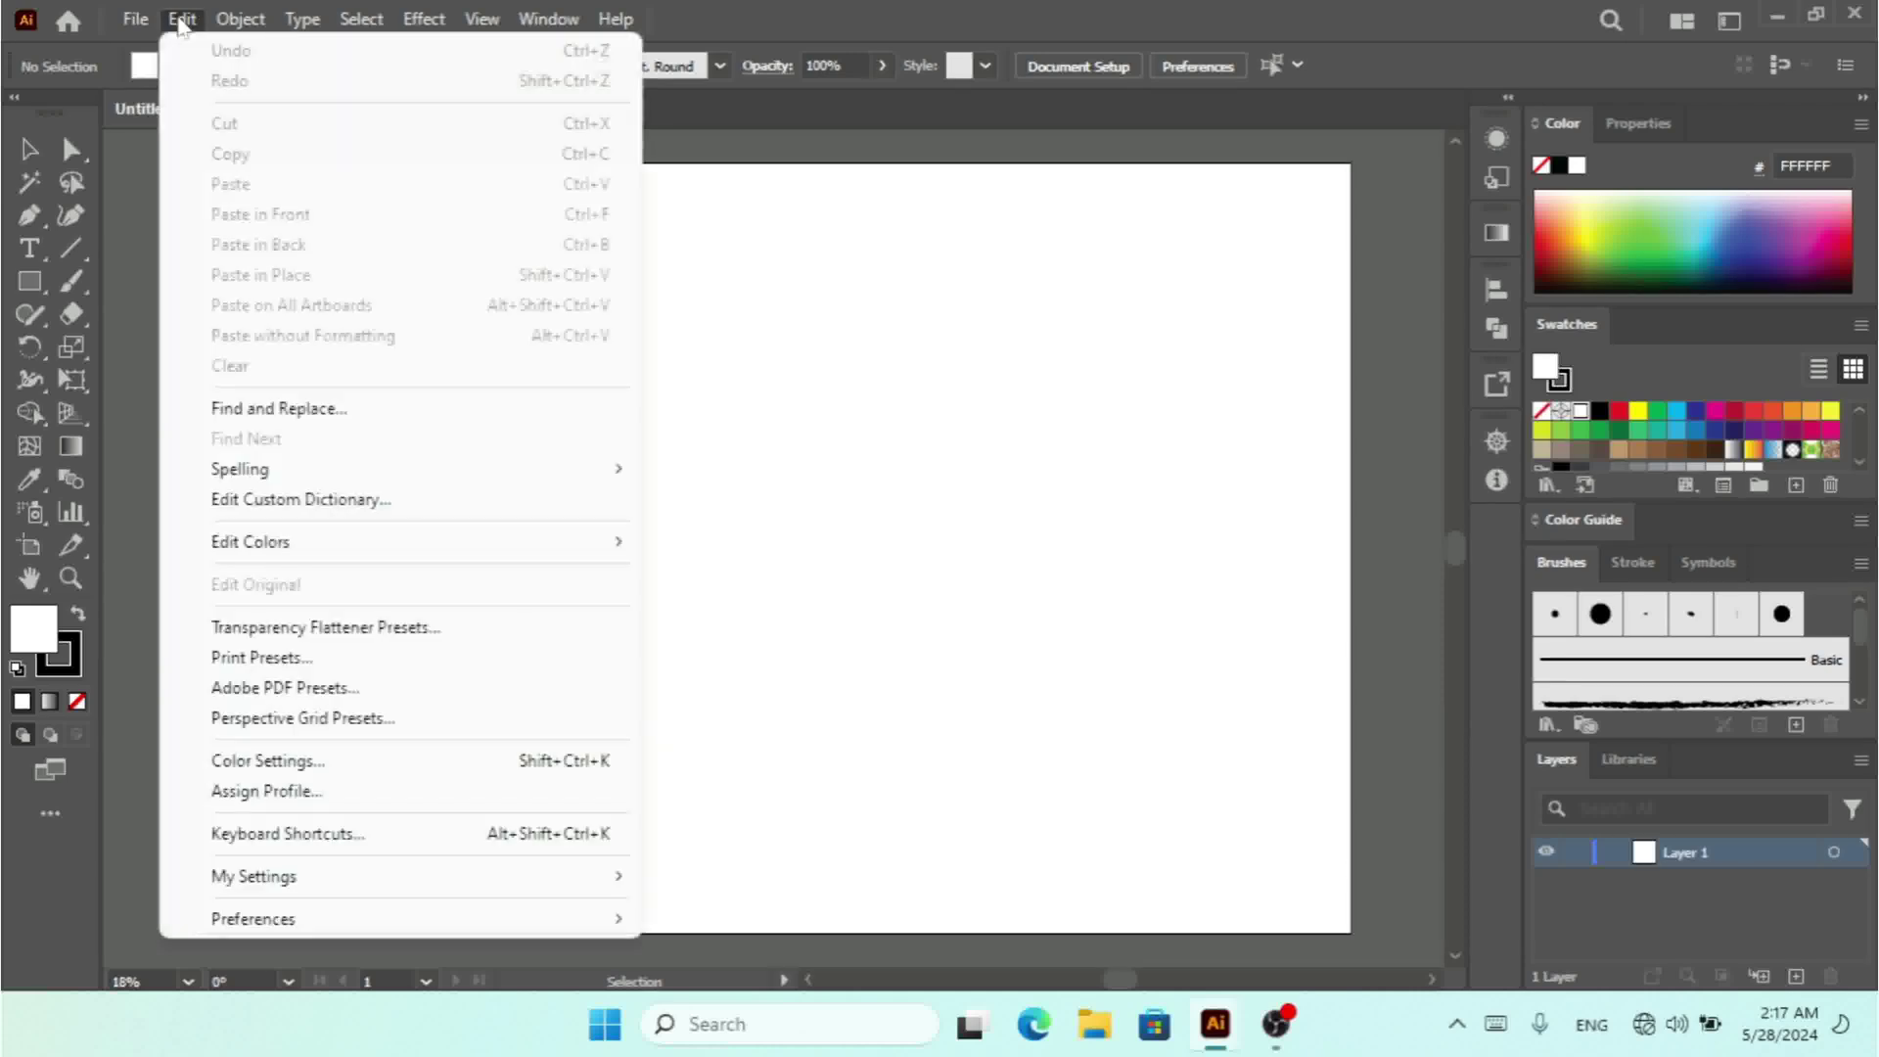
pyautogui.click(360, 660)
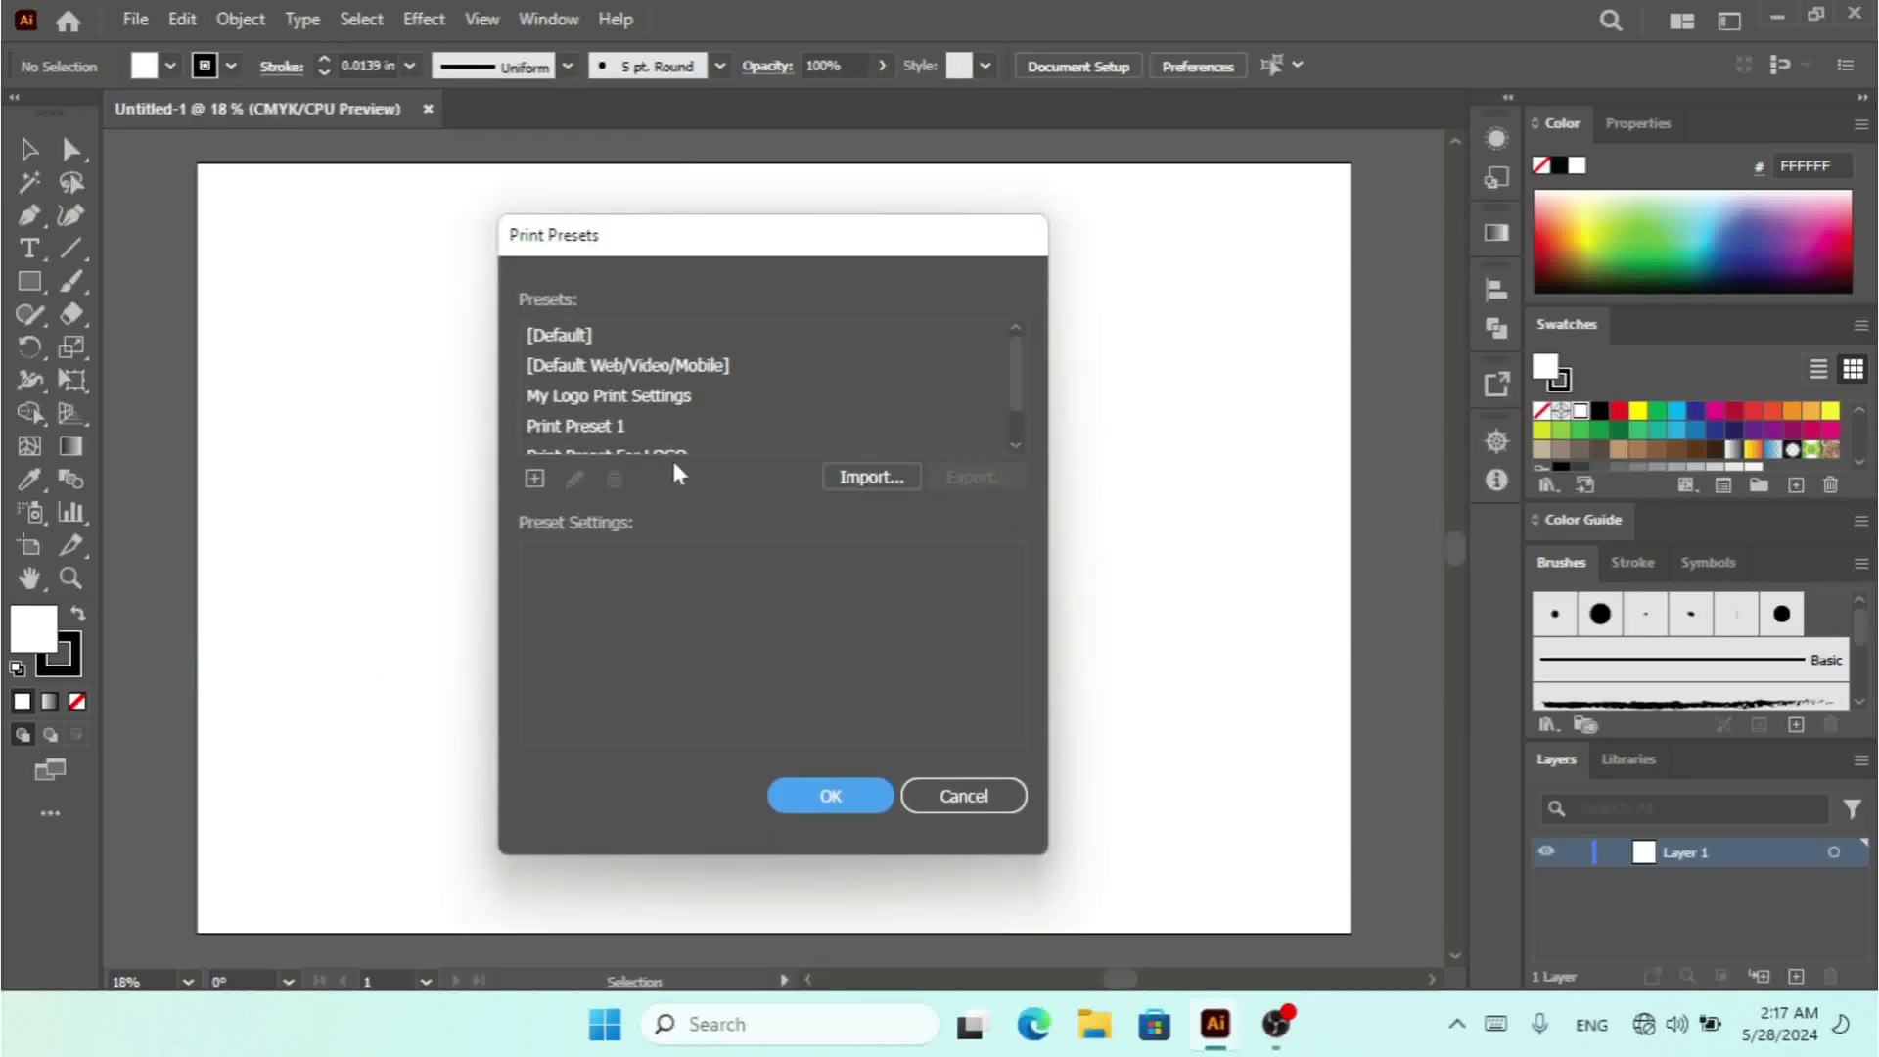
pyautogui.click(536, 478)
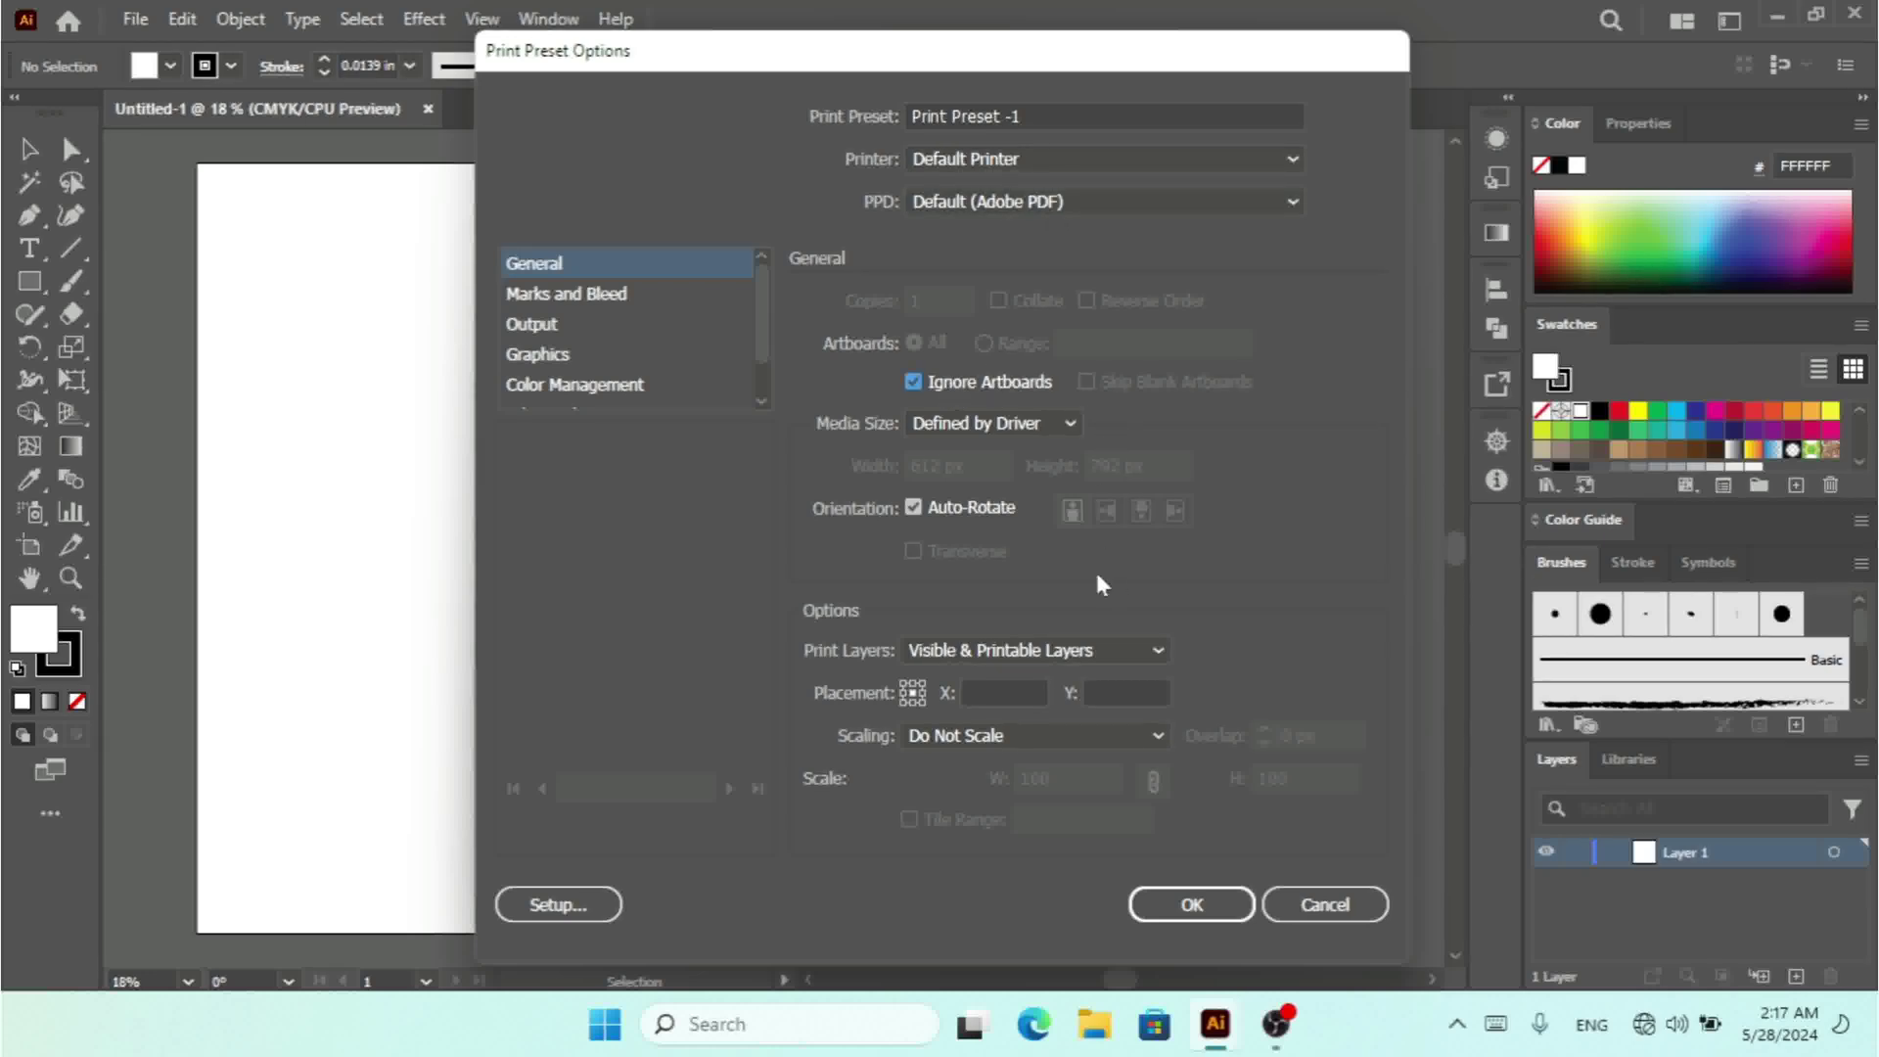
pyautogui.click(584, 295)
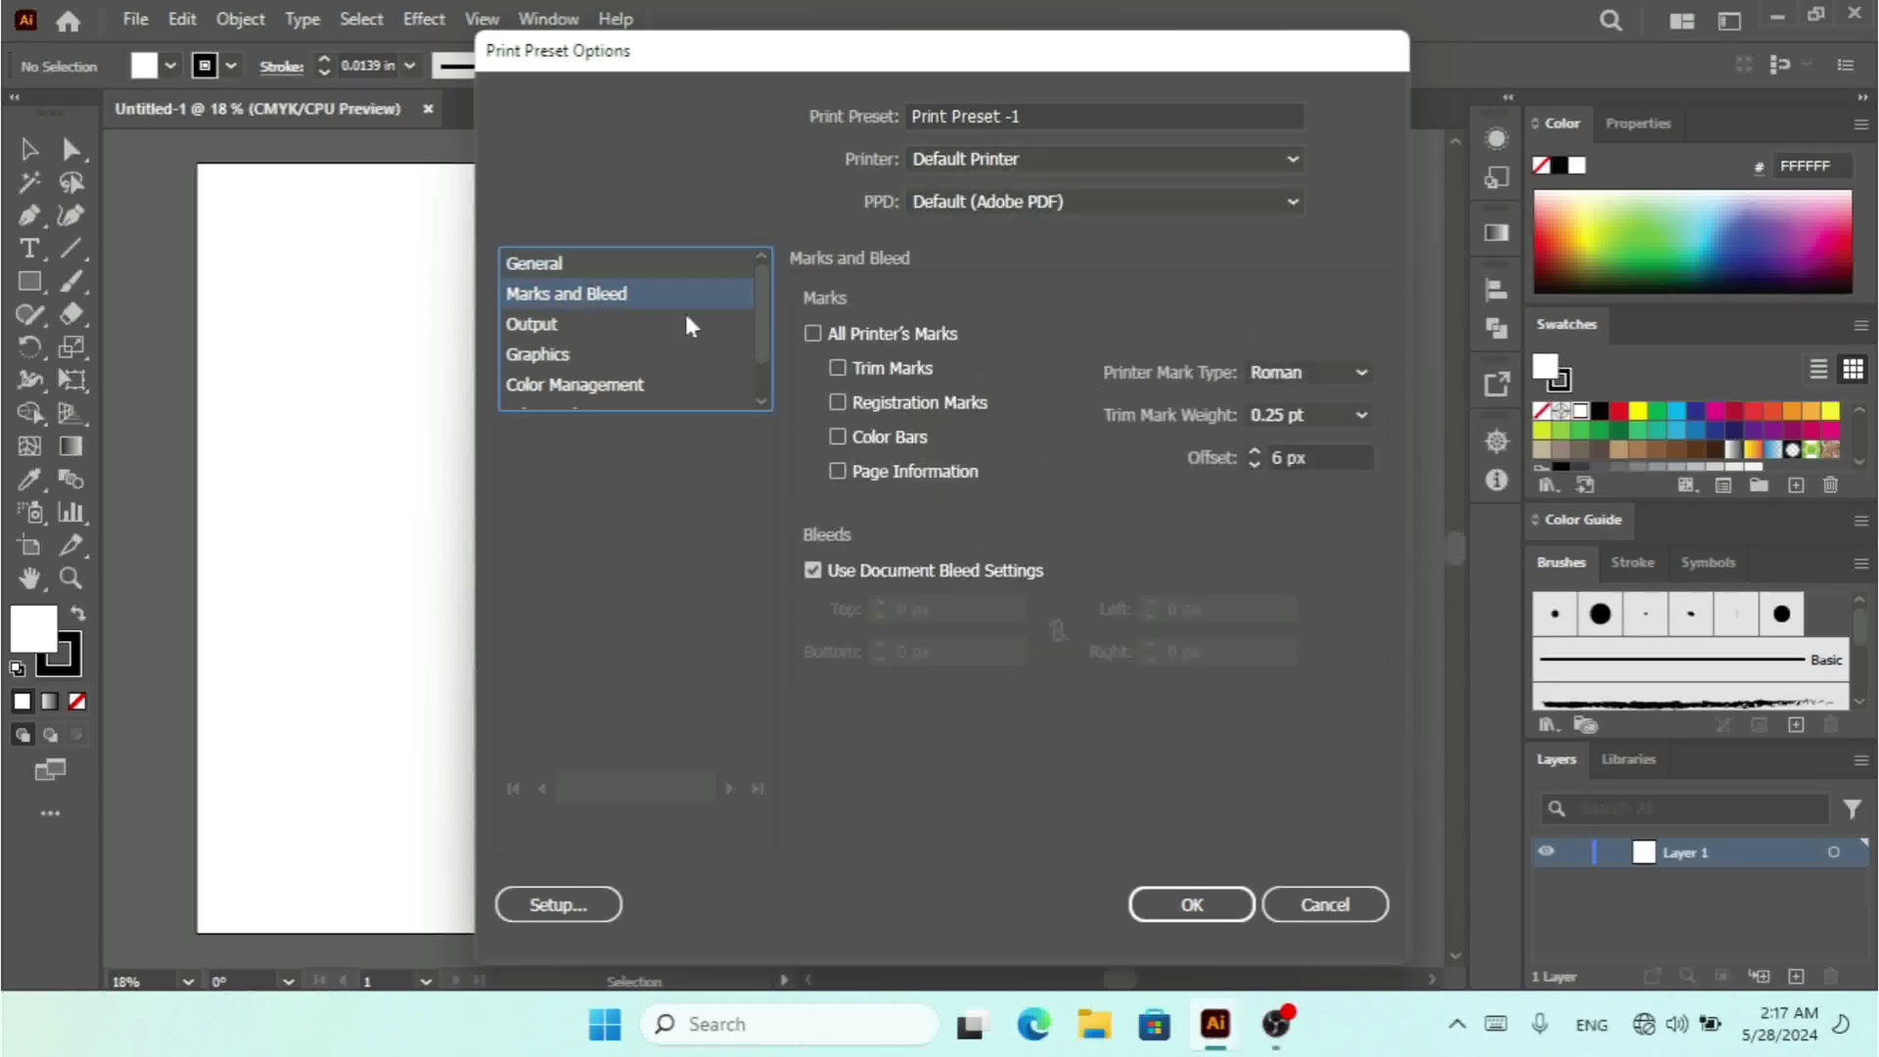
pyautogui.click(812, 333)
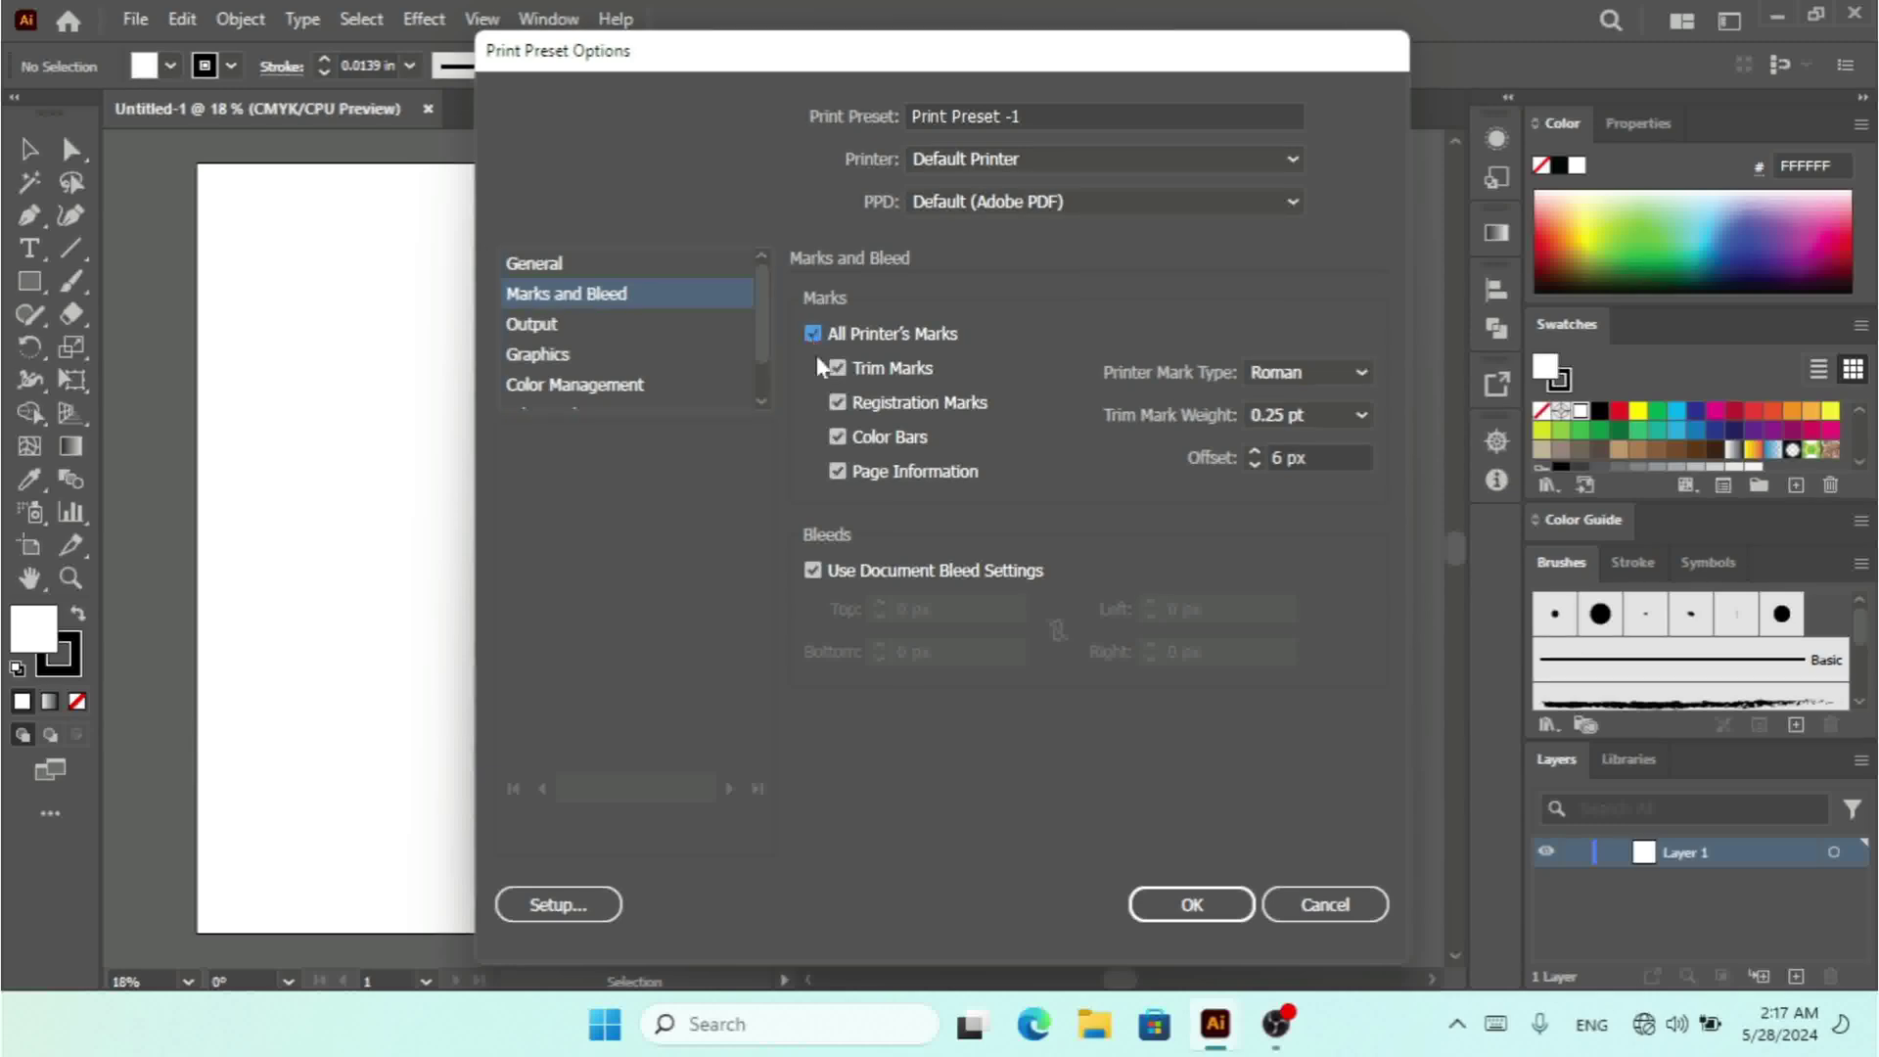
pyautogui.click(1187, 904)
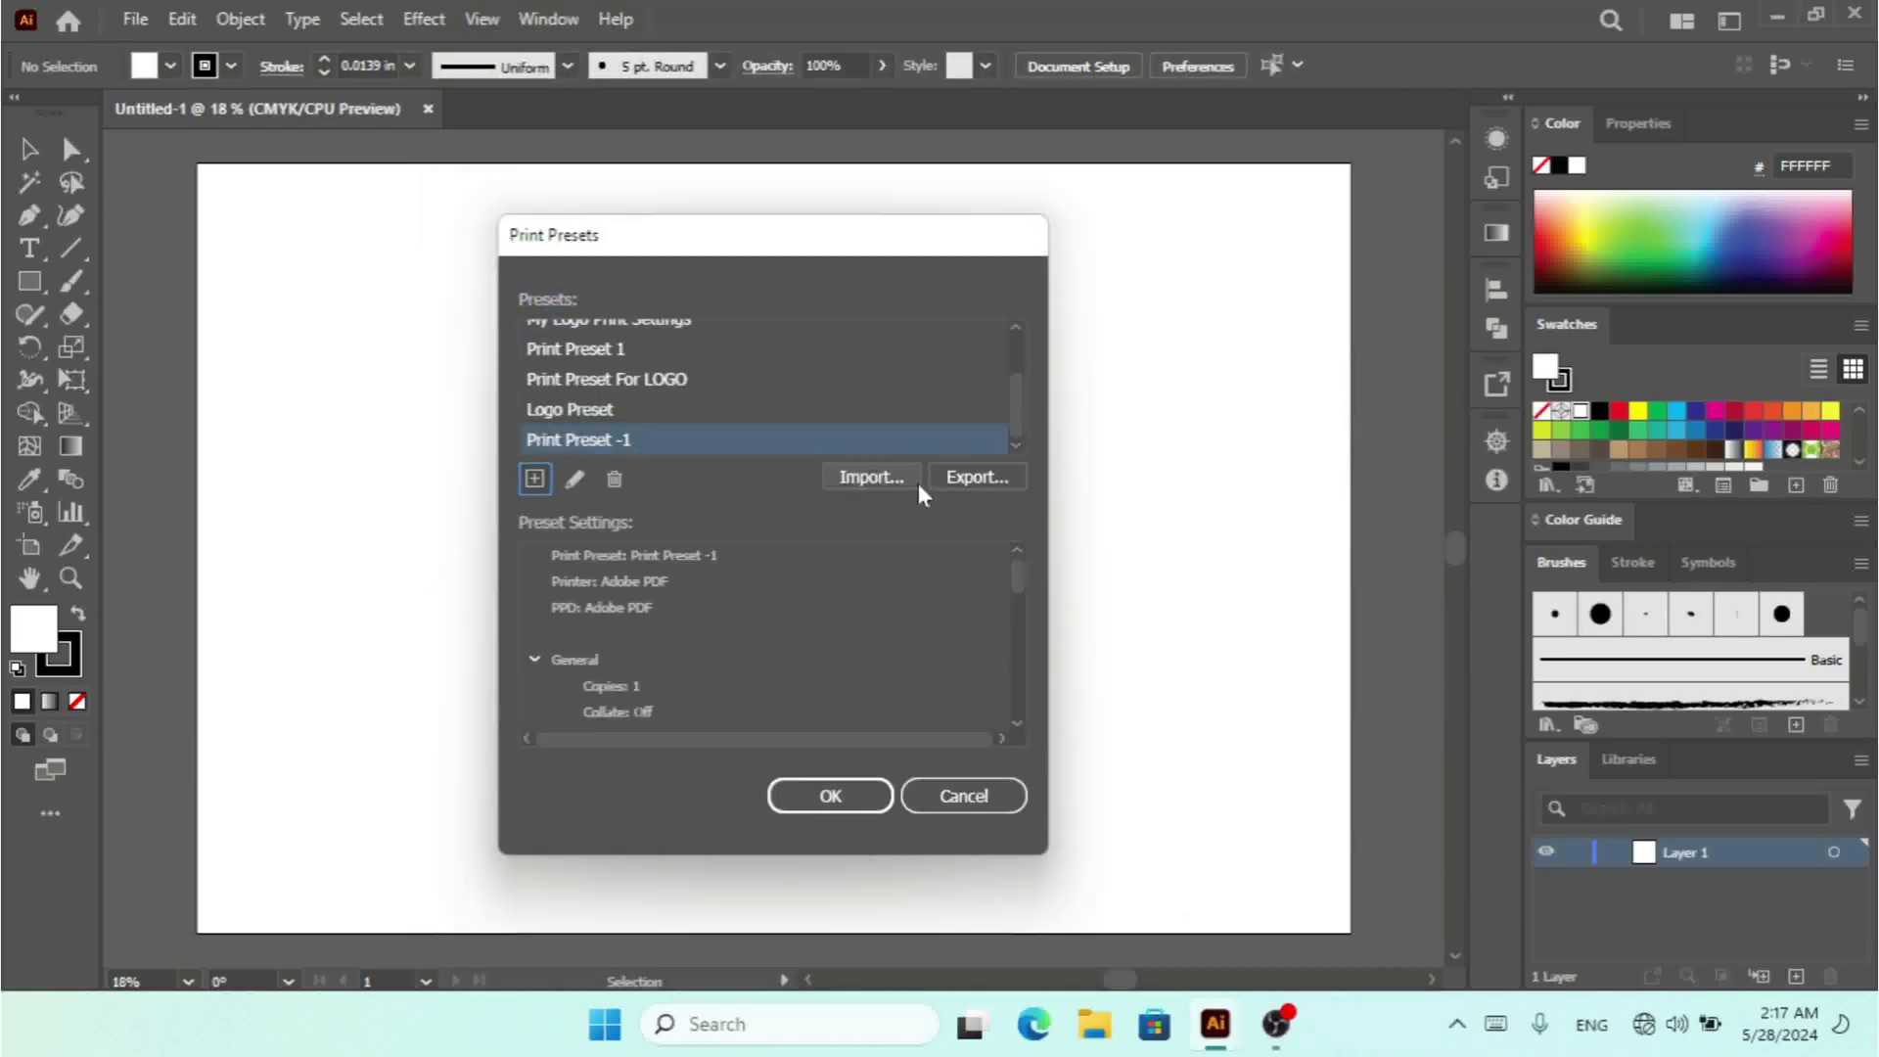
pyautogui.click(856, 783)
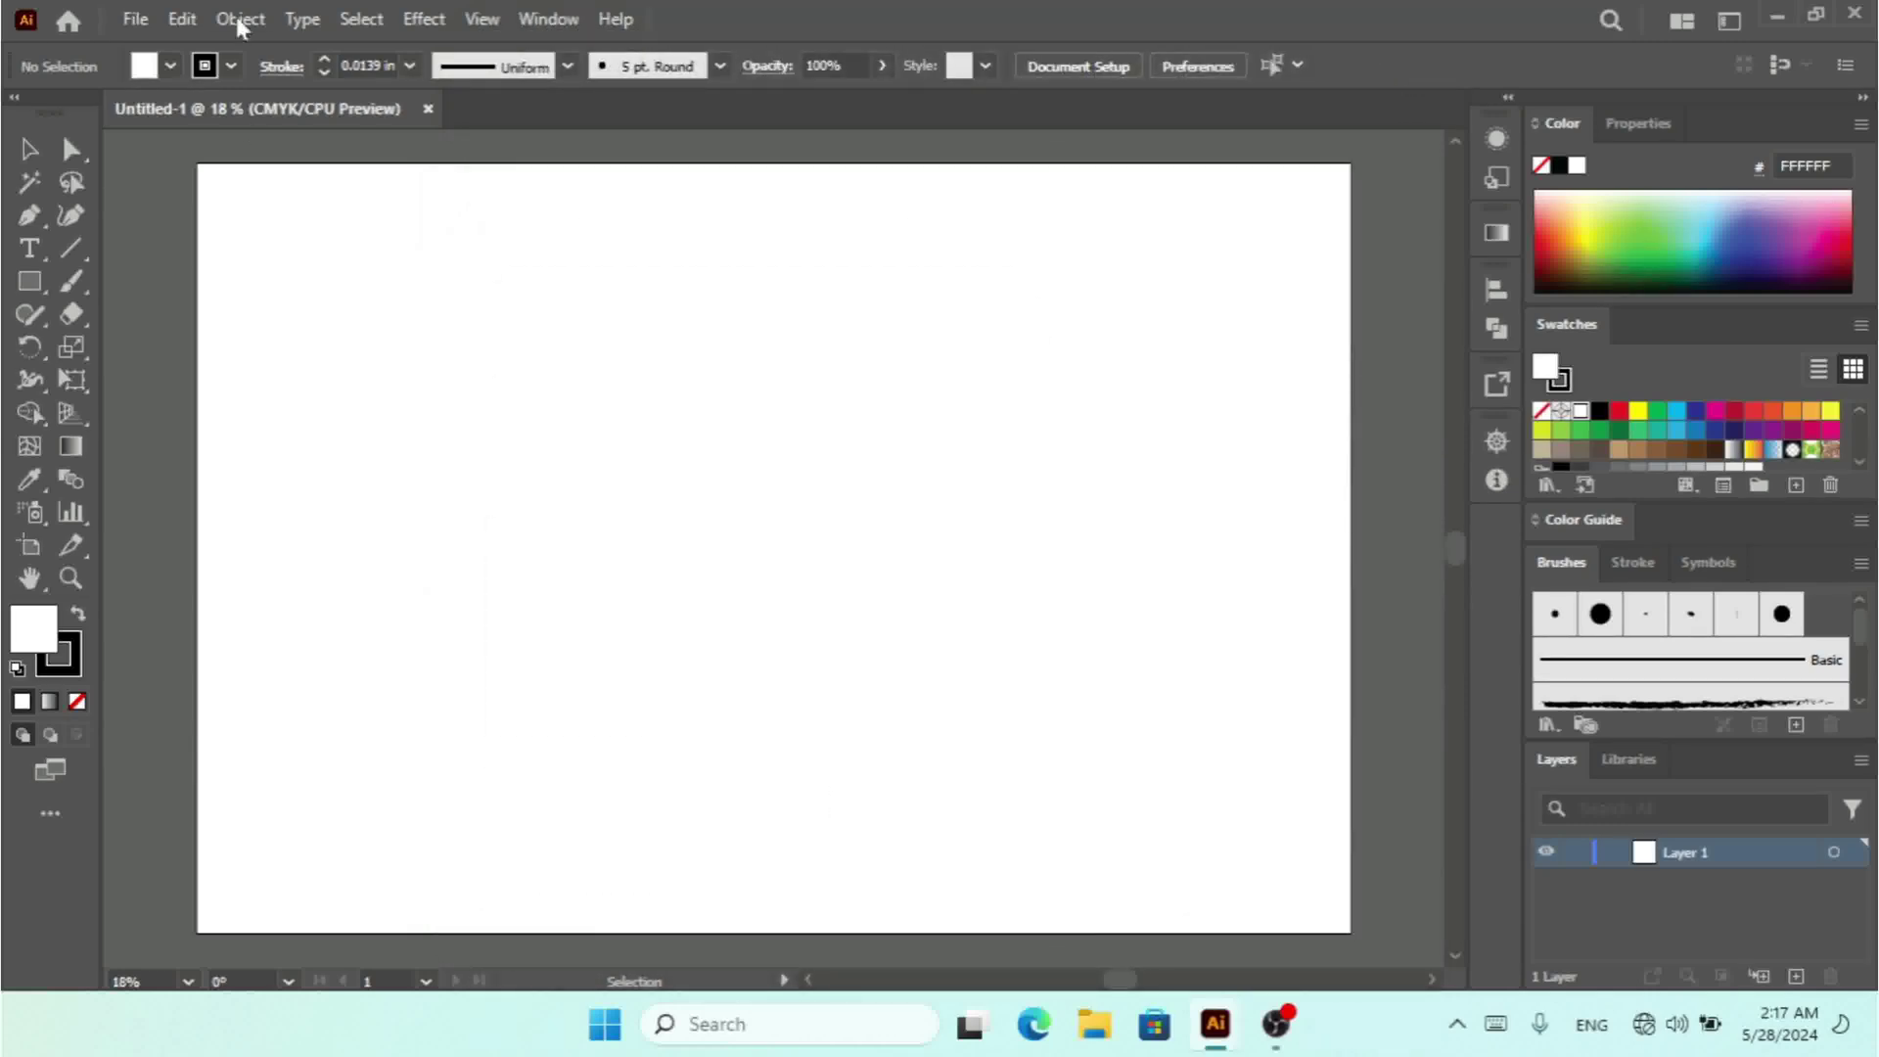
# - Choose Print Preset -1 in the document's print settings and check its Marks and Bleed options
pyautogui.click(127, 22)
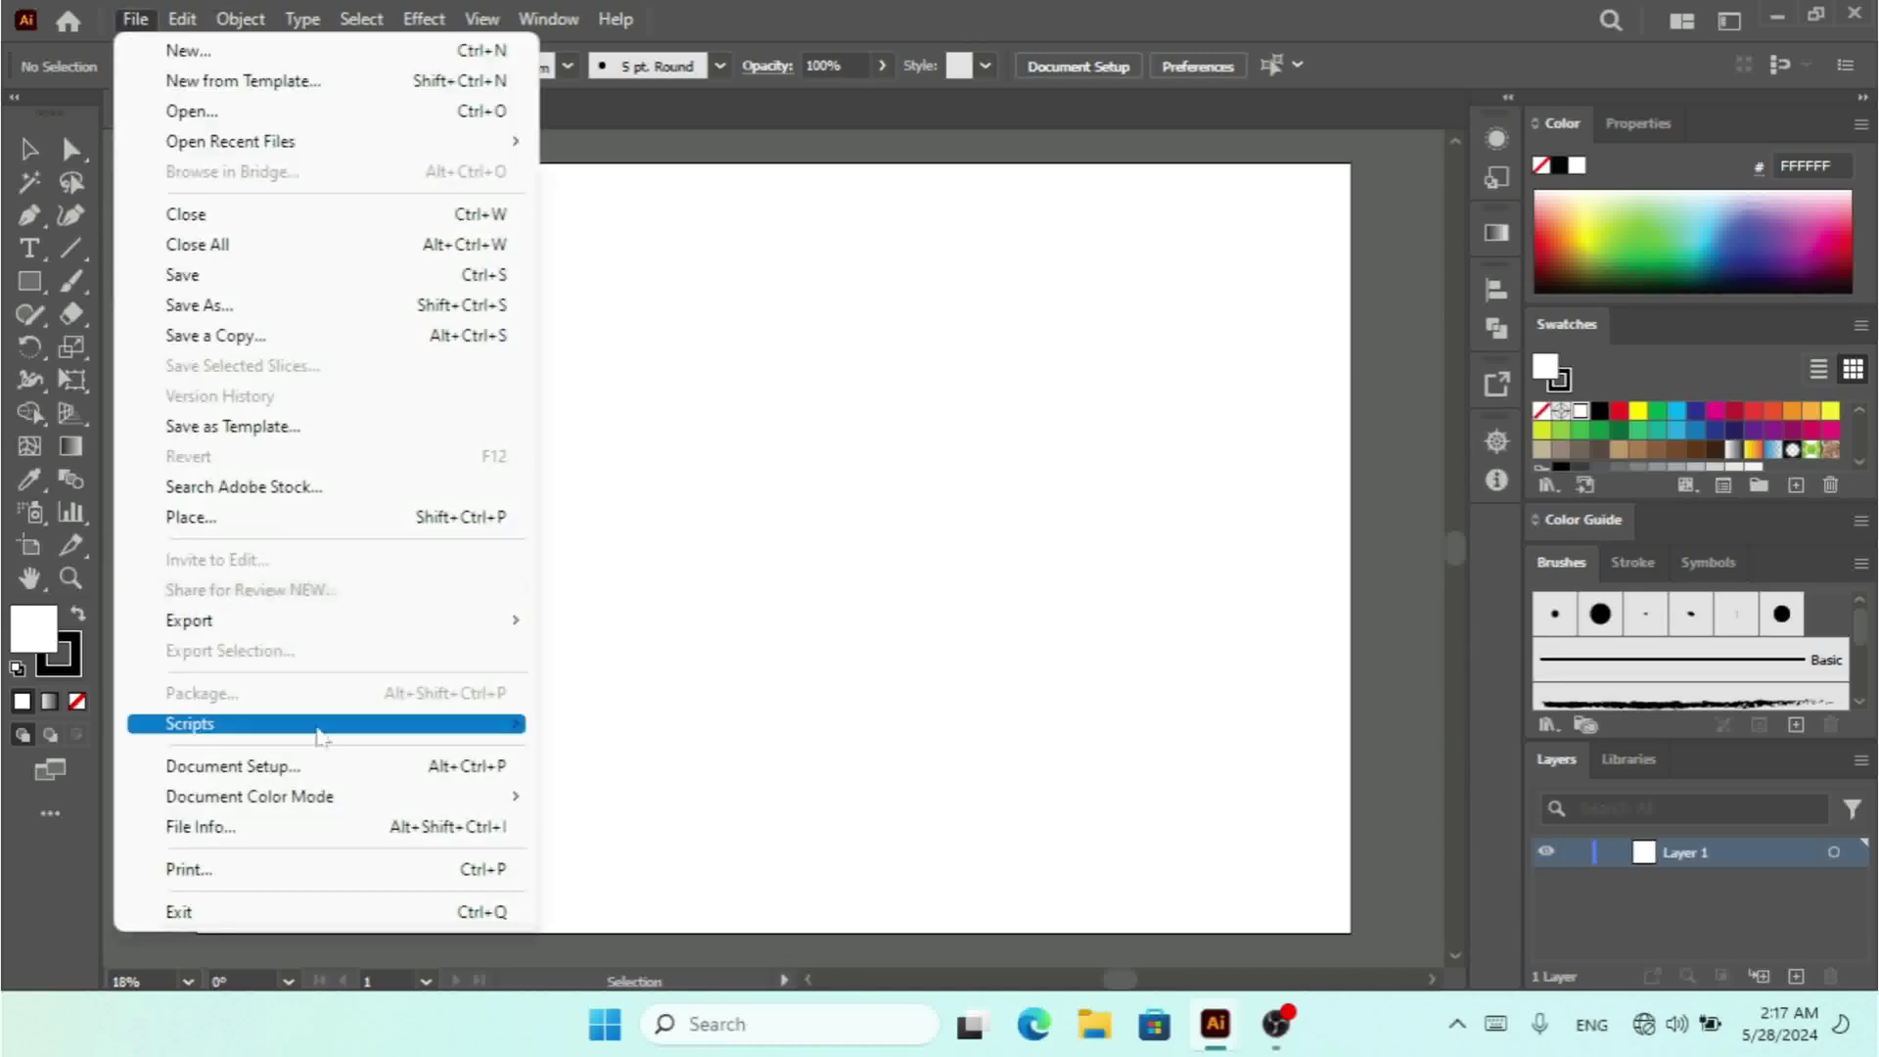
pyautogui.moveTo(316, 732)
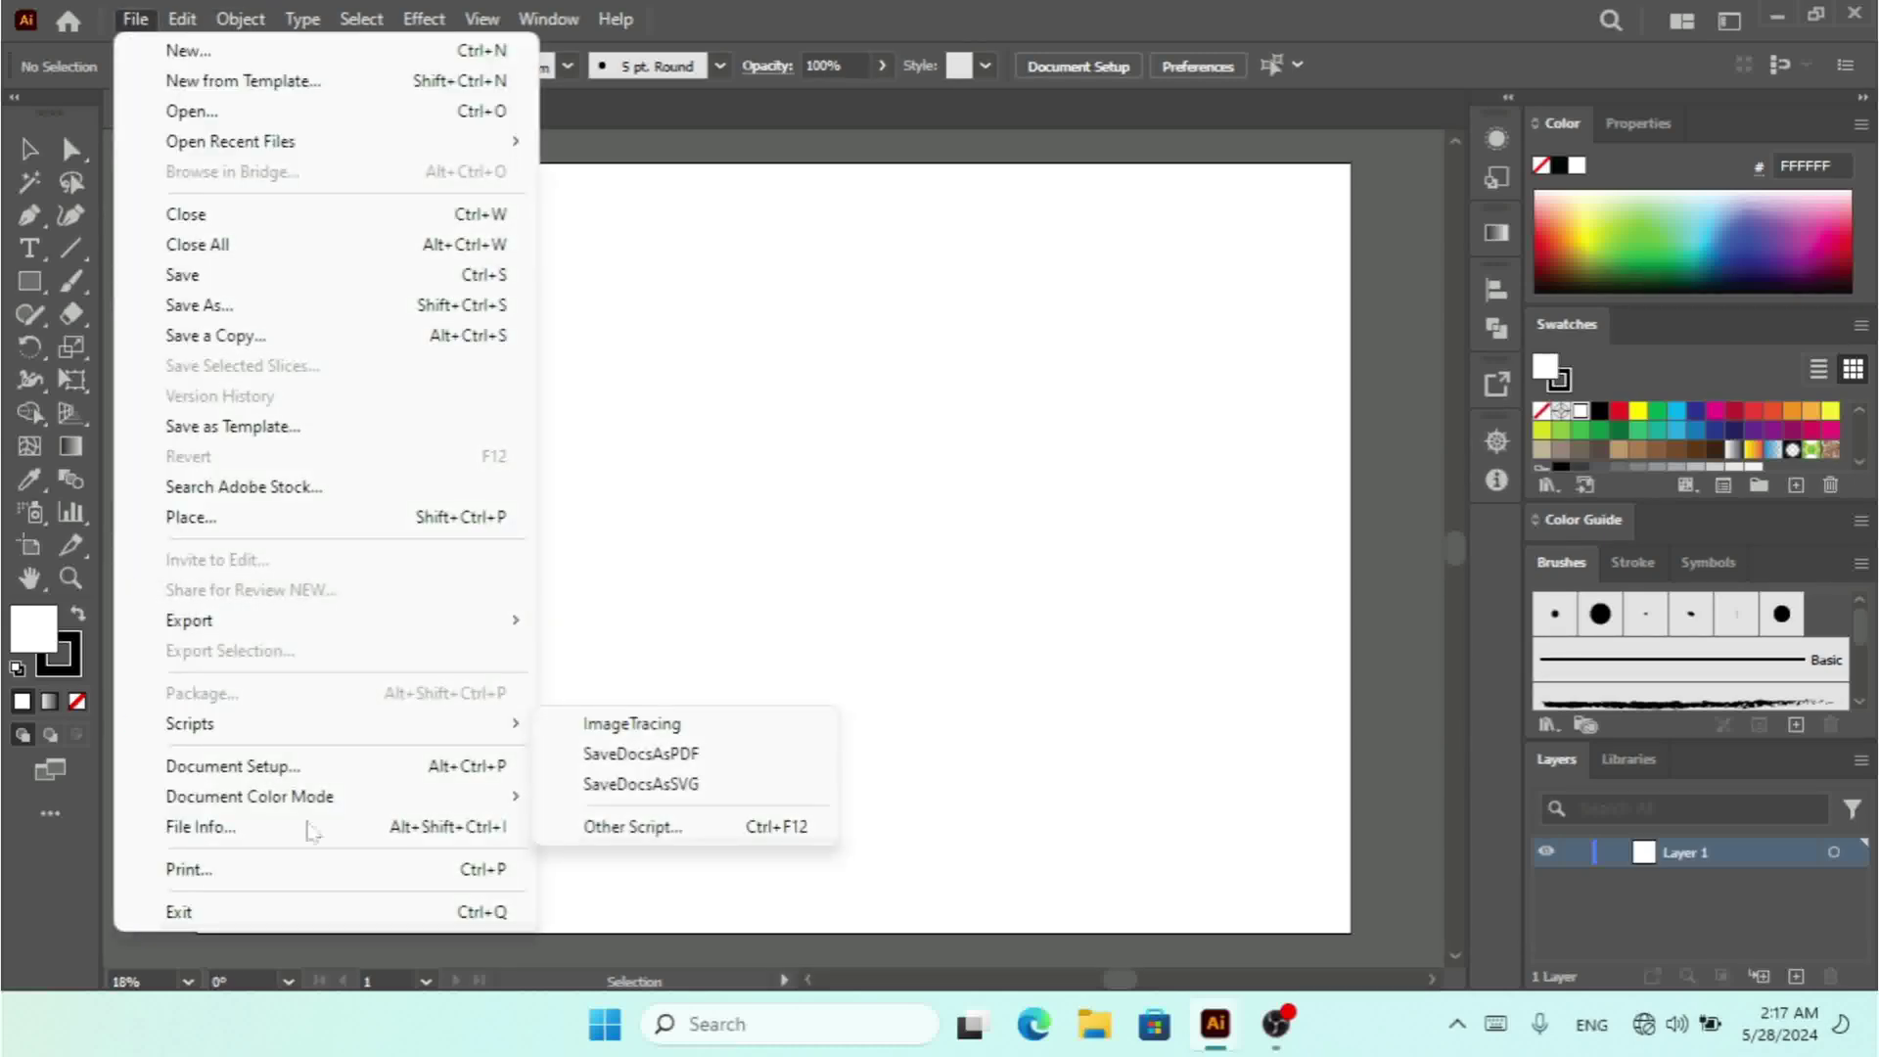
pyautogui.click(299, 869)
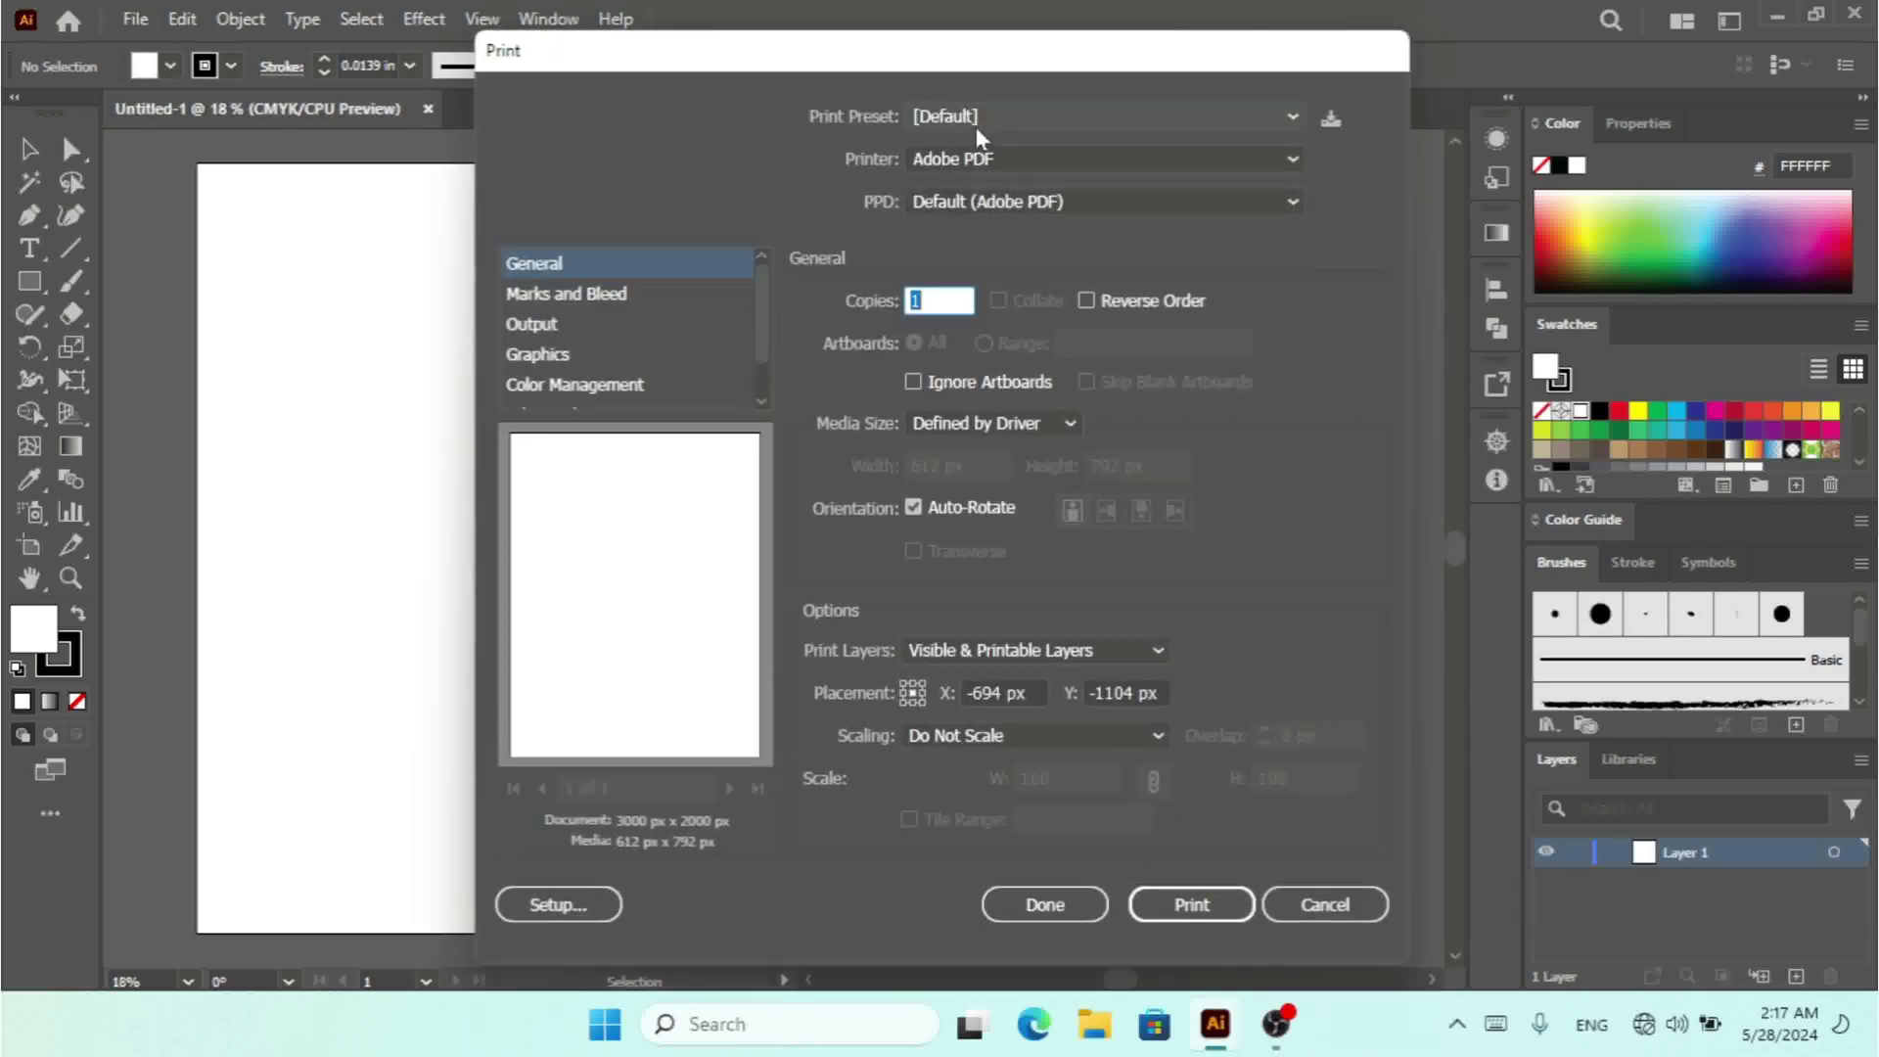
pyautogui.click(977, 113)
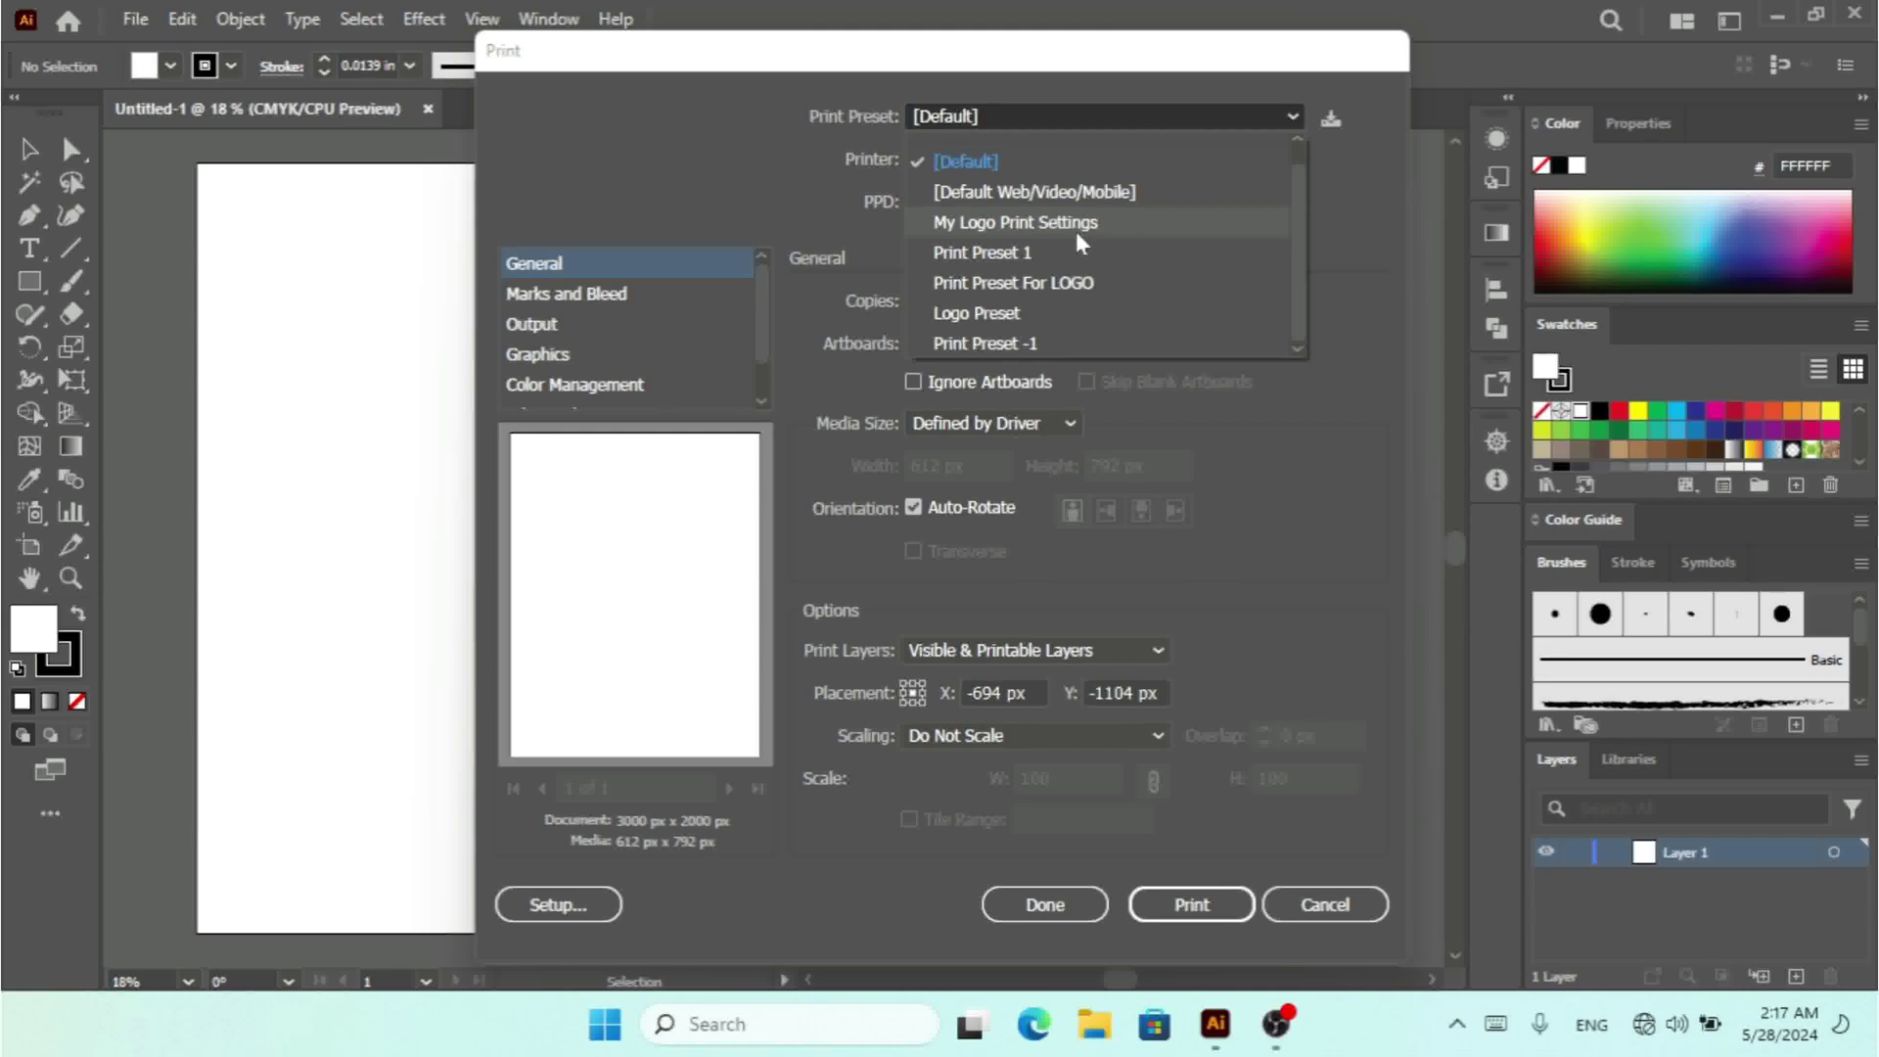
pyautogui.click(1018, 342)
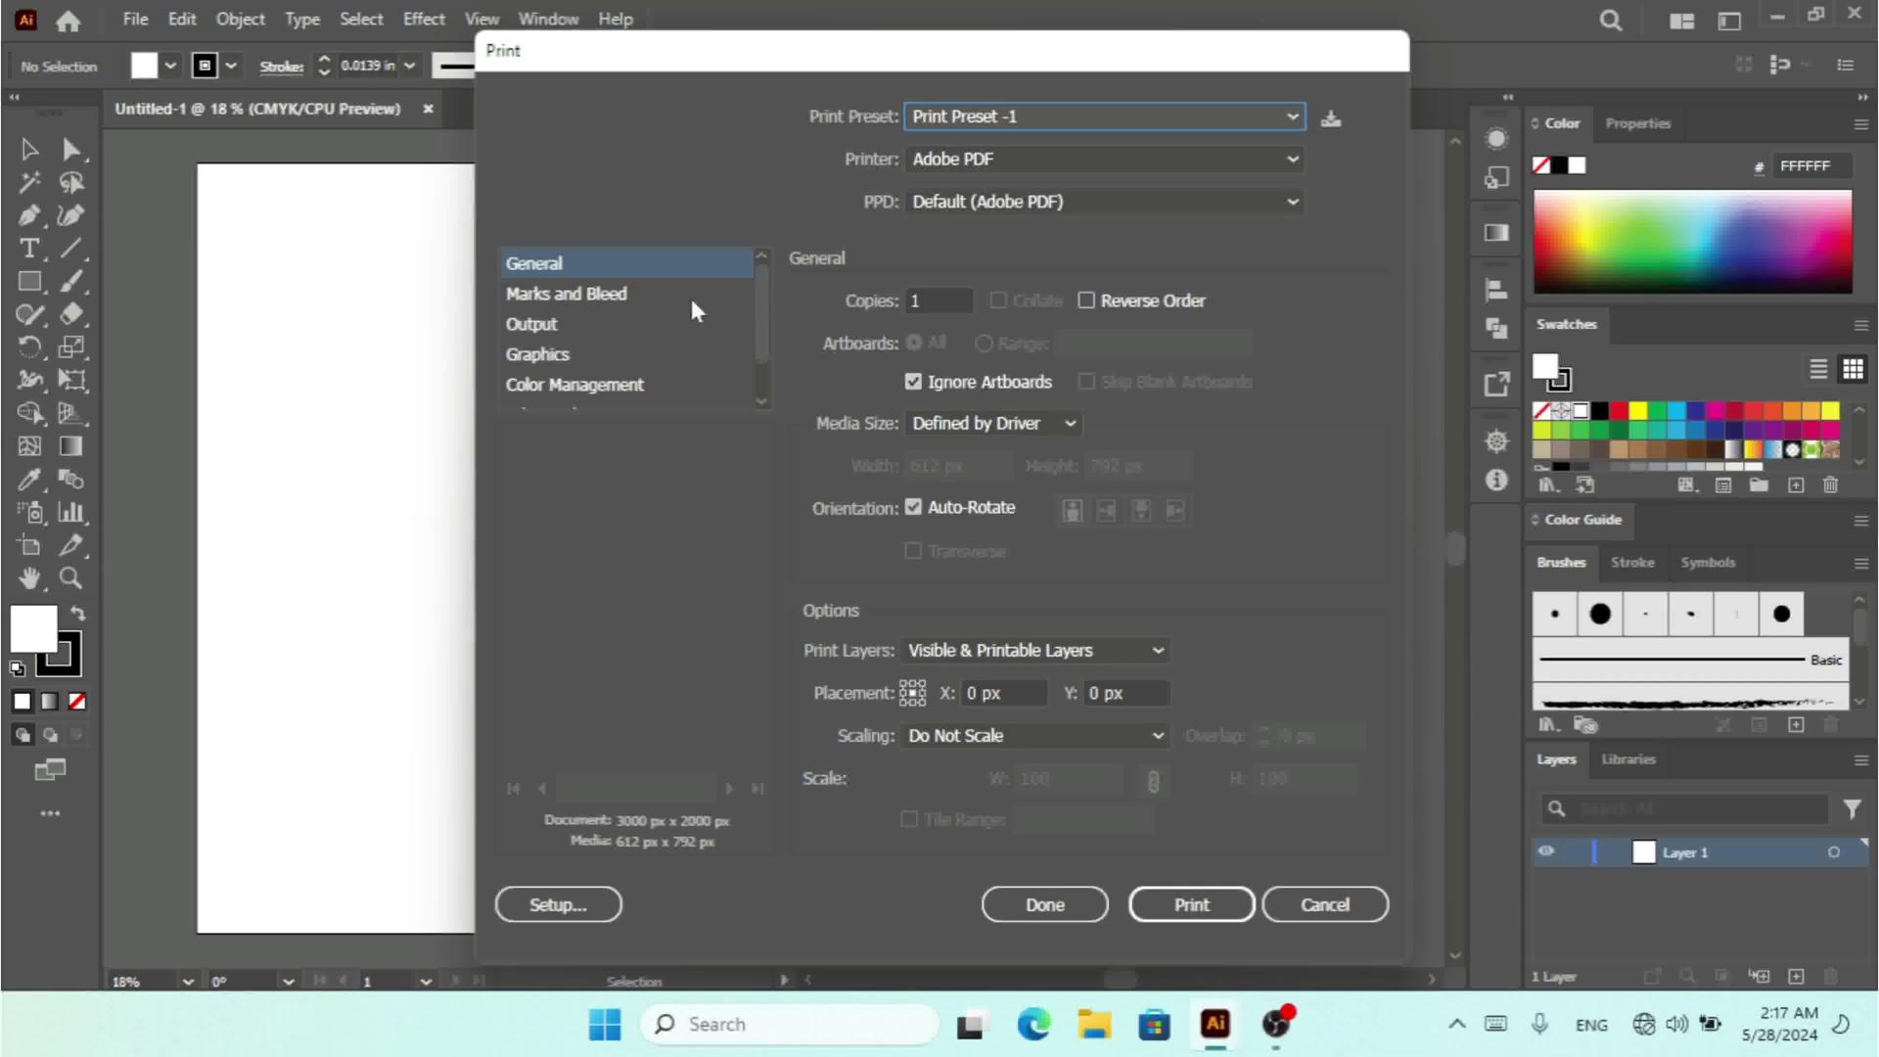
pyautogui.click(602, 295)
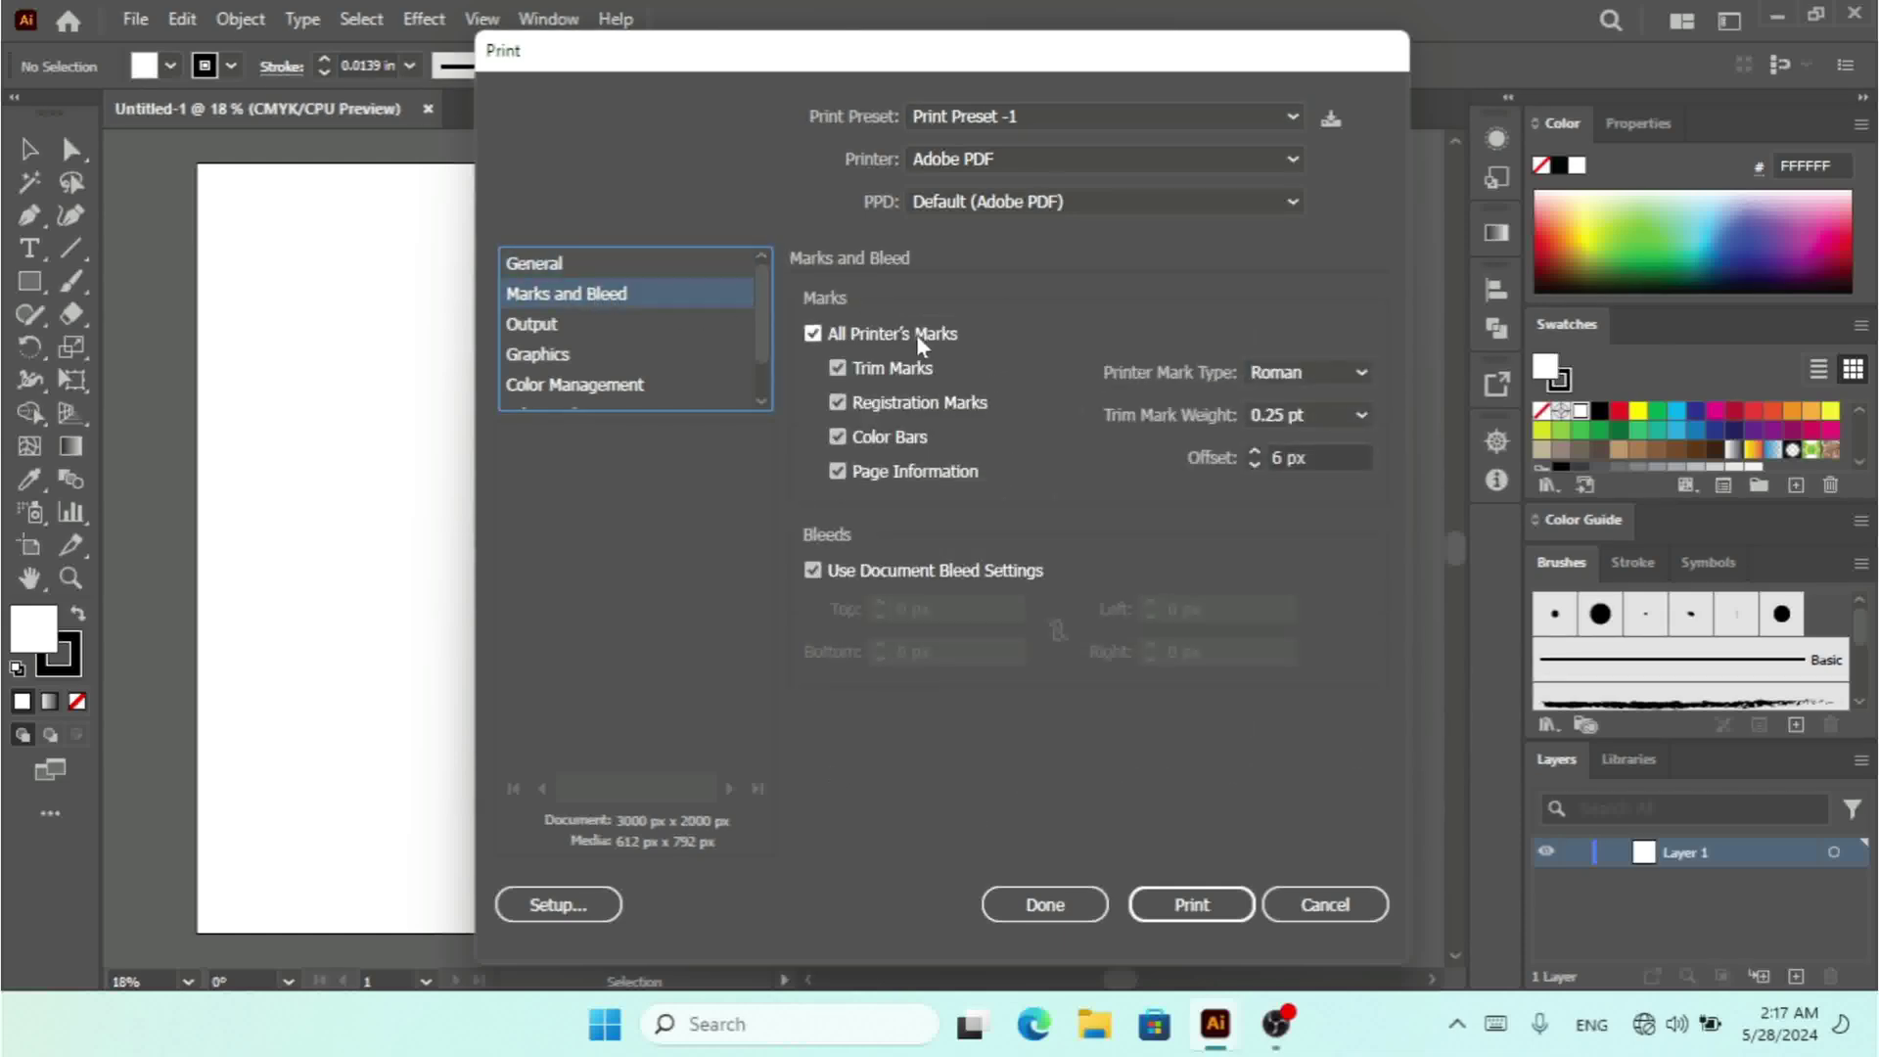
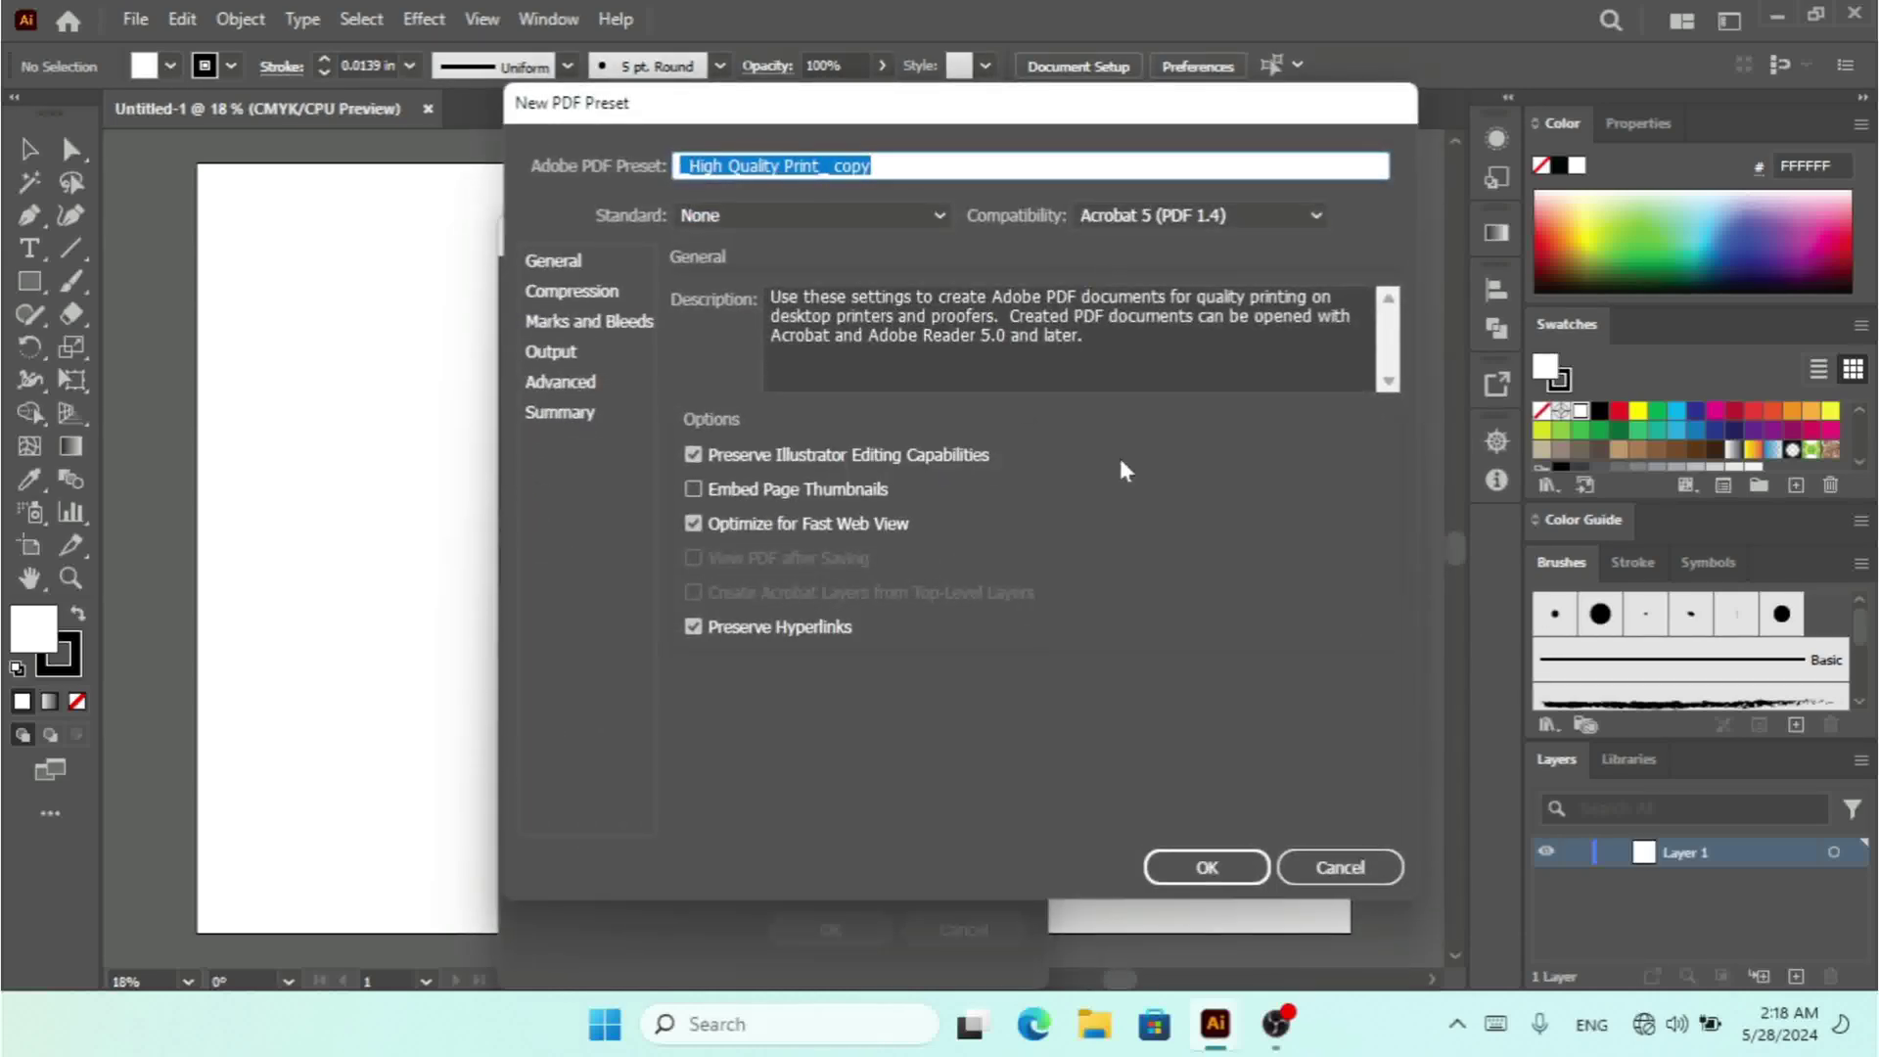
# - Review the new PDF preset's Standard and color bitmap compression choices, and enable All Printer's Marks
pyautogui.click(826, 216)
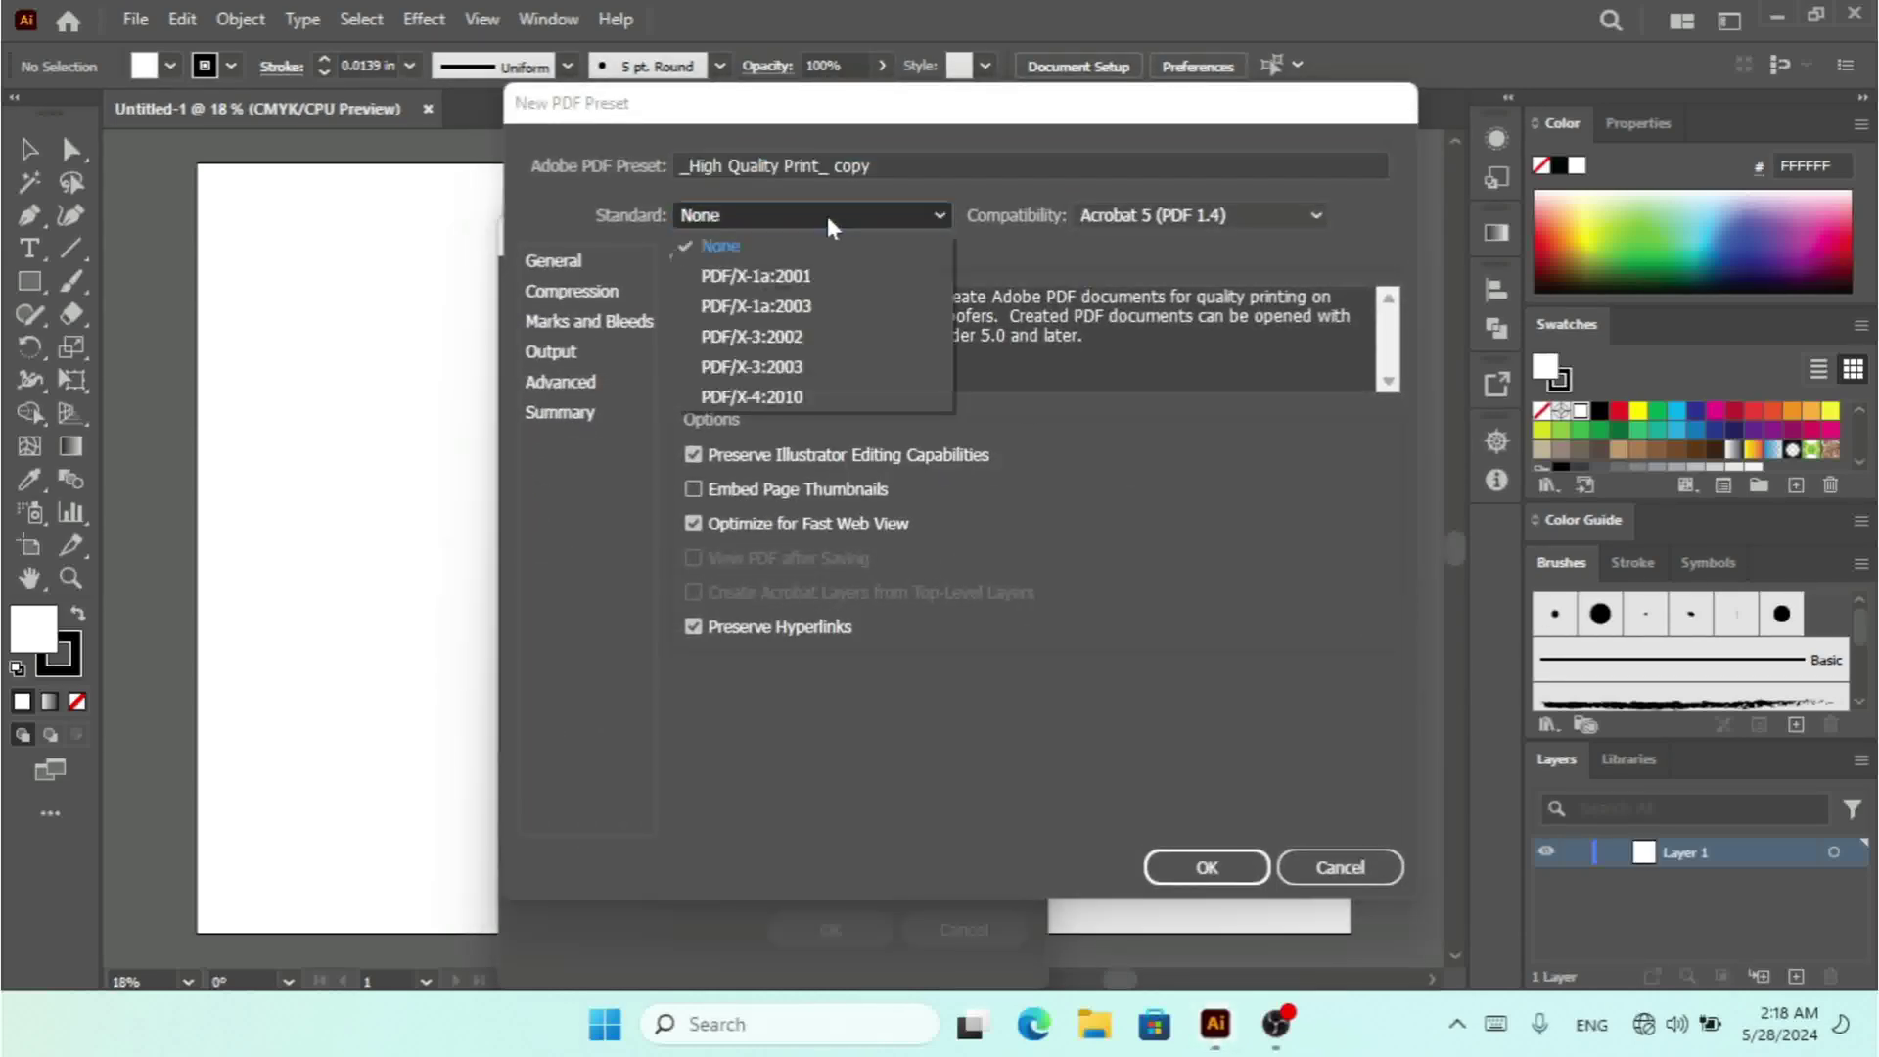
pyautogui.click(826, 216)
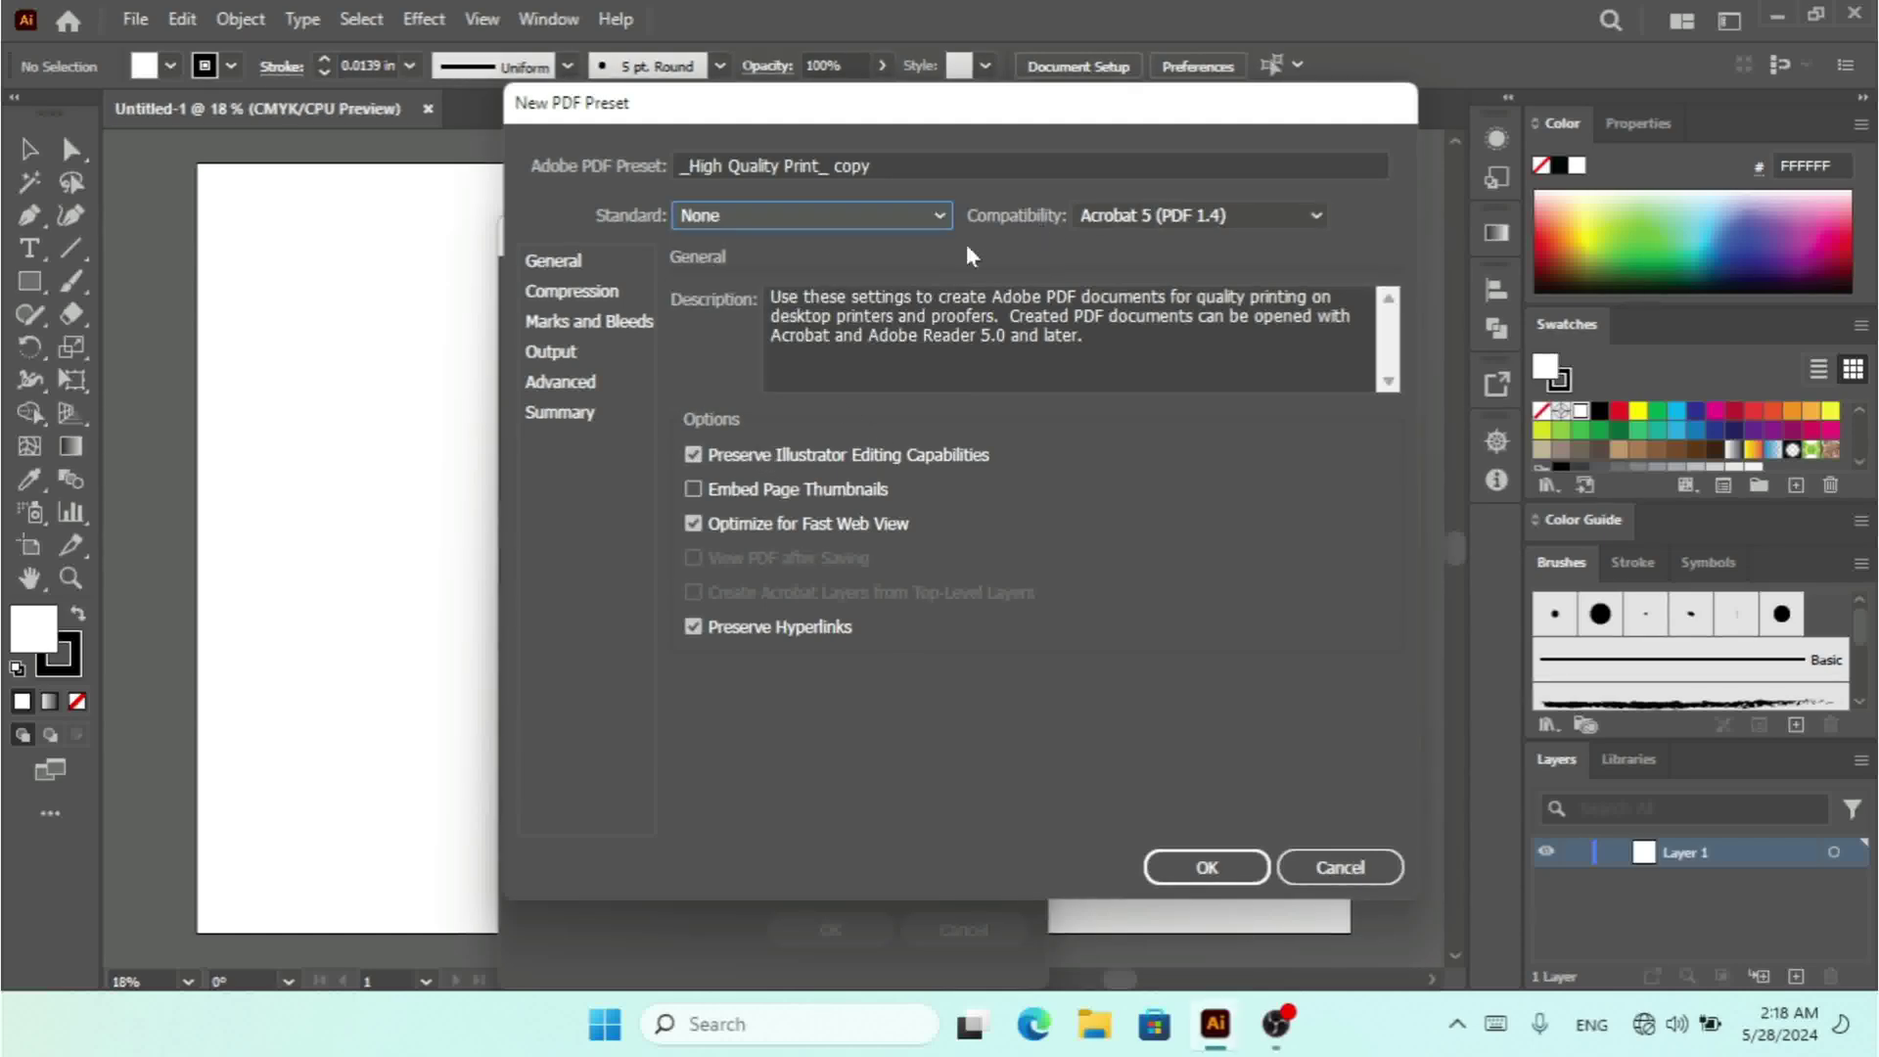
pyautogui.click(600, 291)
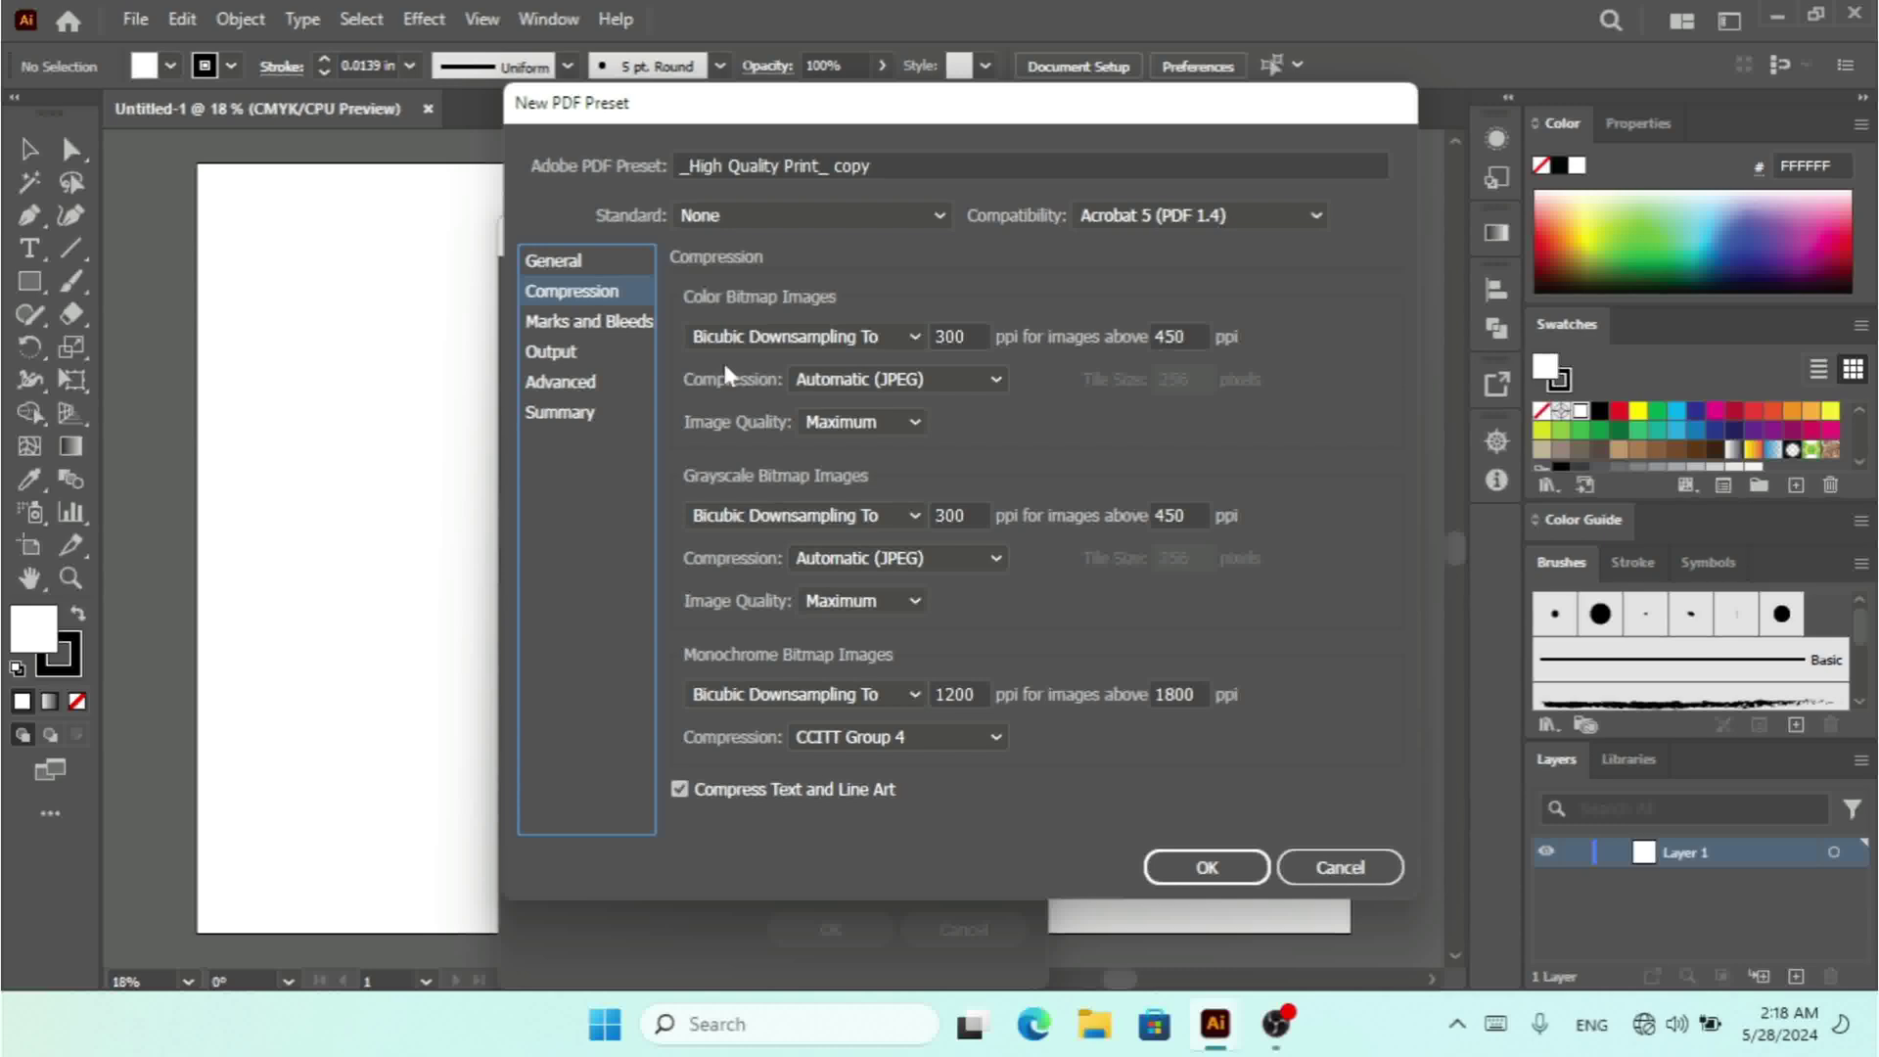
pyautogui.click(905, 380)
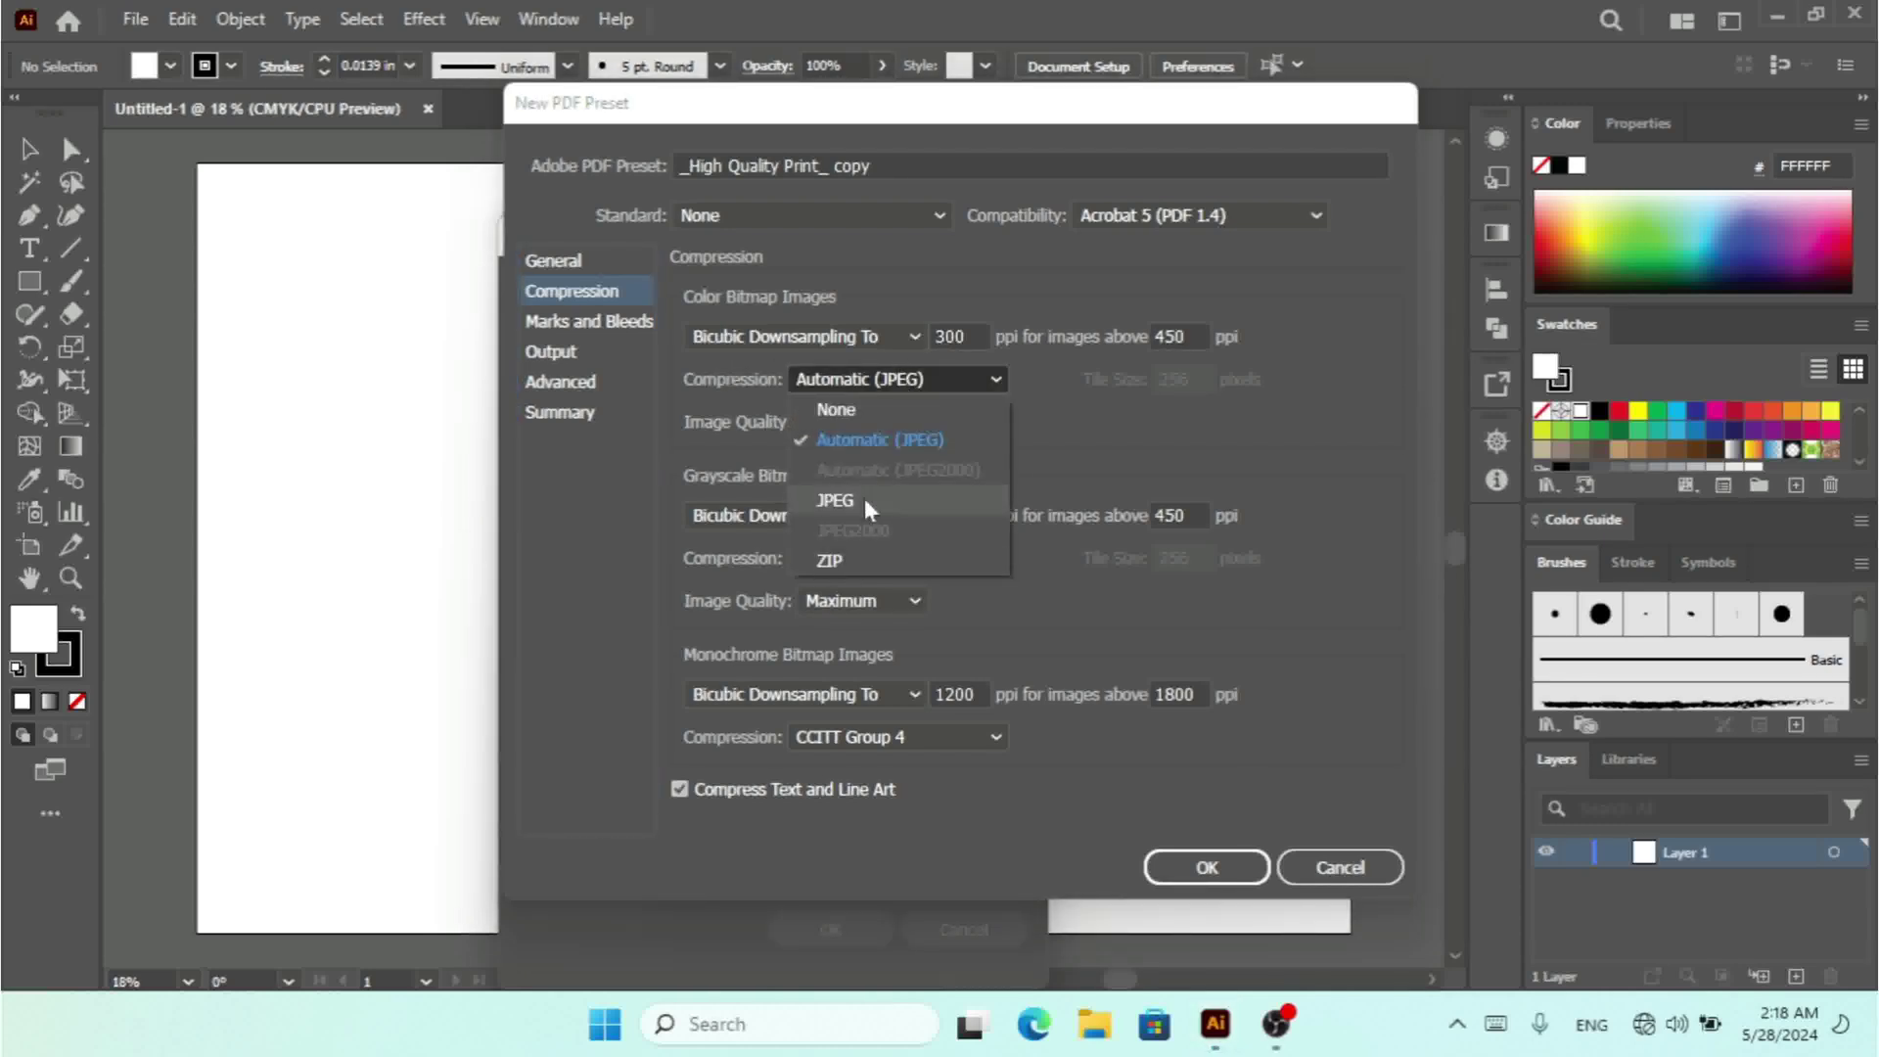
pyautogui.click(571, 325)
pyautogui.click(772, 338)
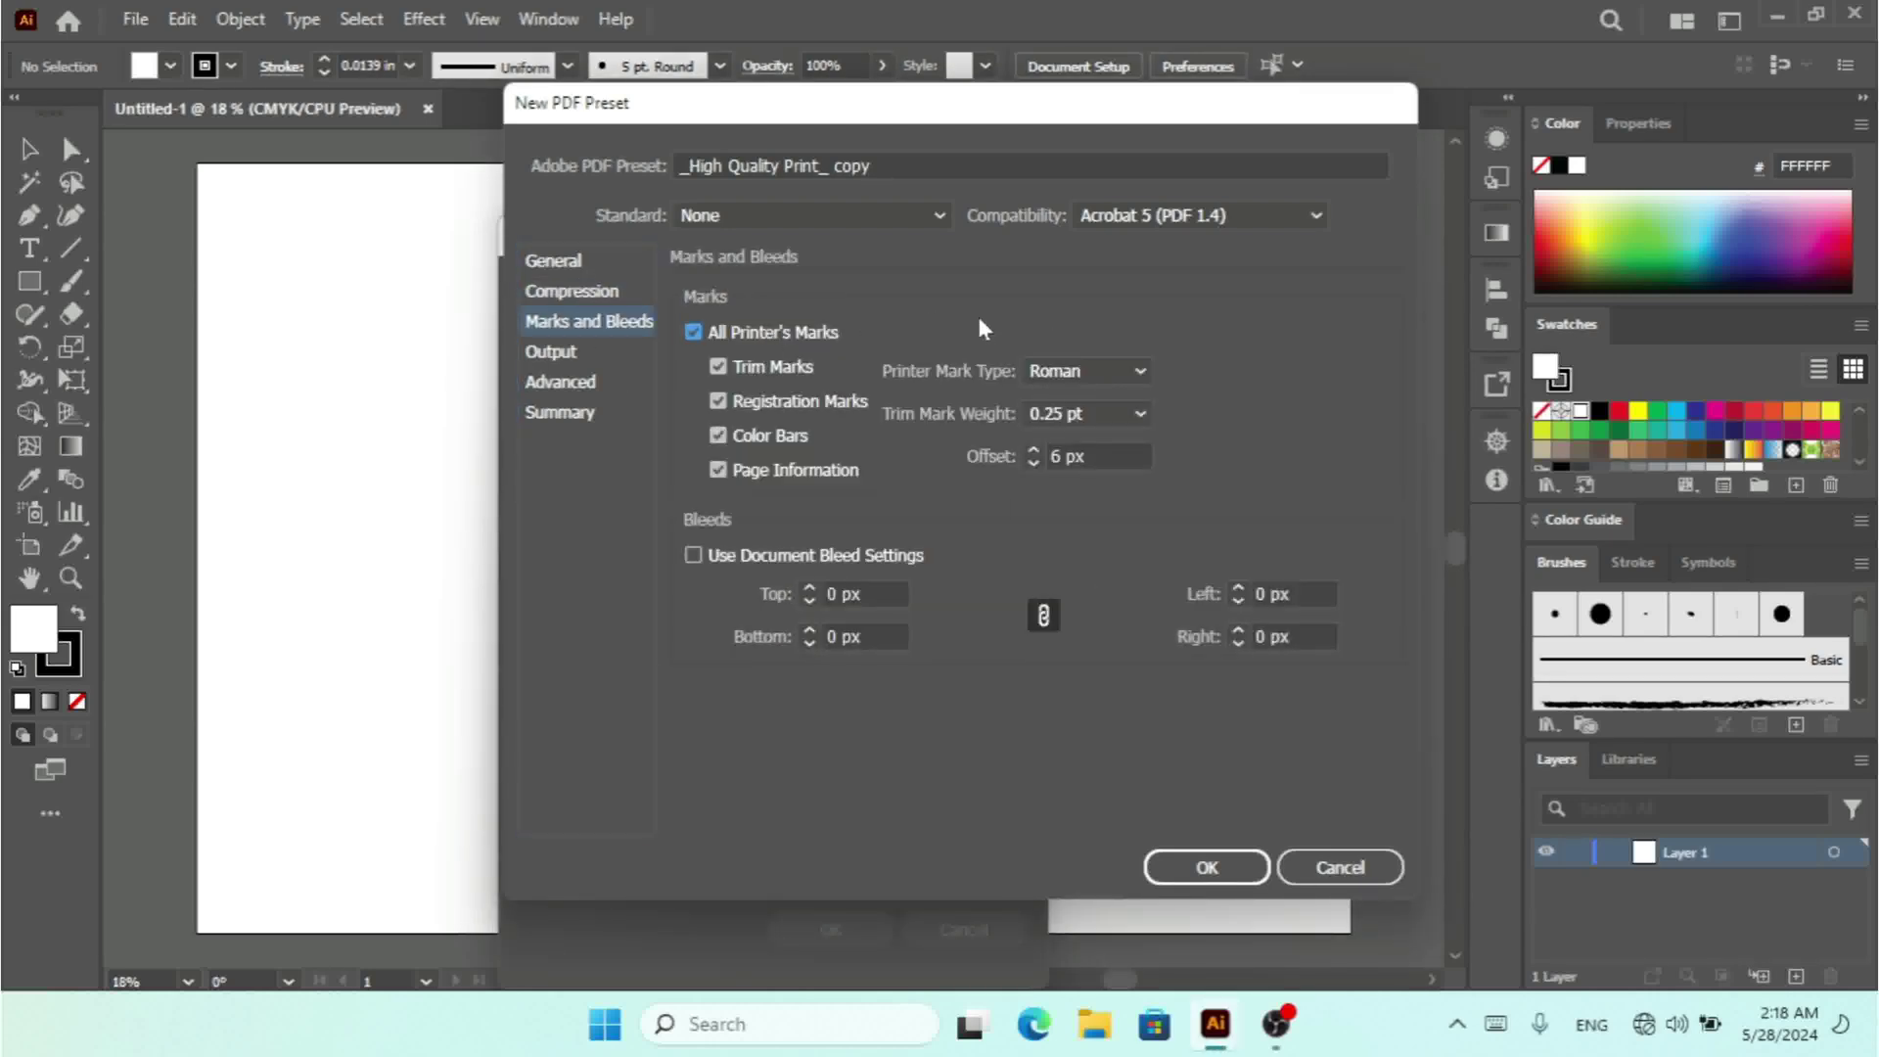
# - Review the new PDF preset's Output, Advanced, General, Compression, and Marks and Bleeds settings
pyautogui.click(561, 358)
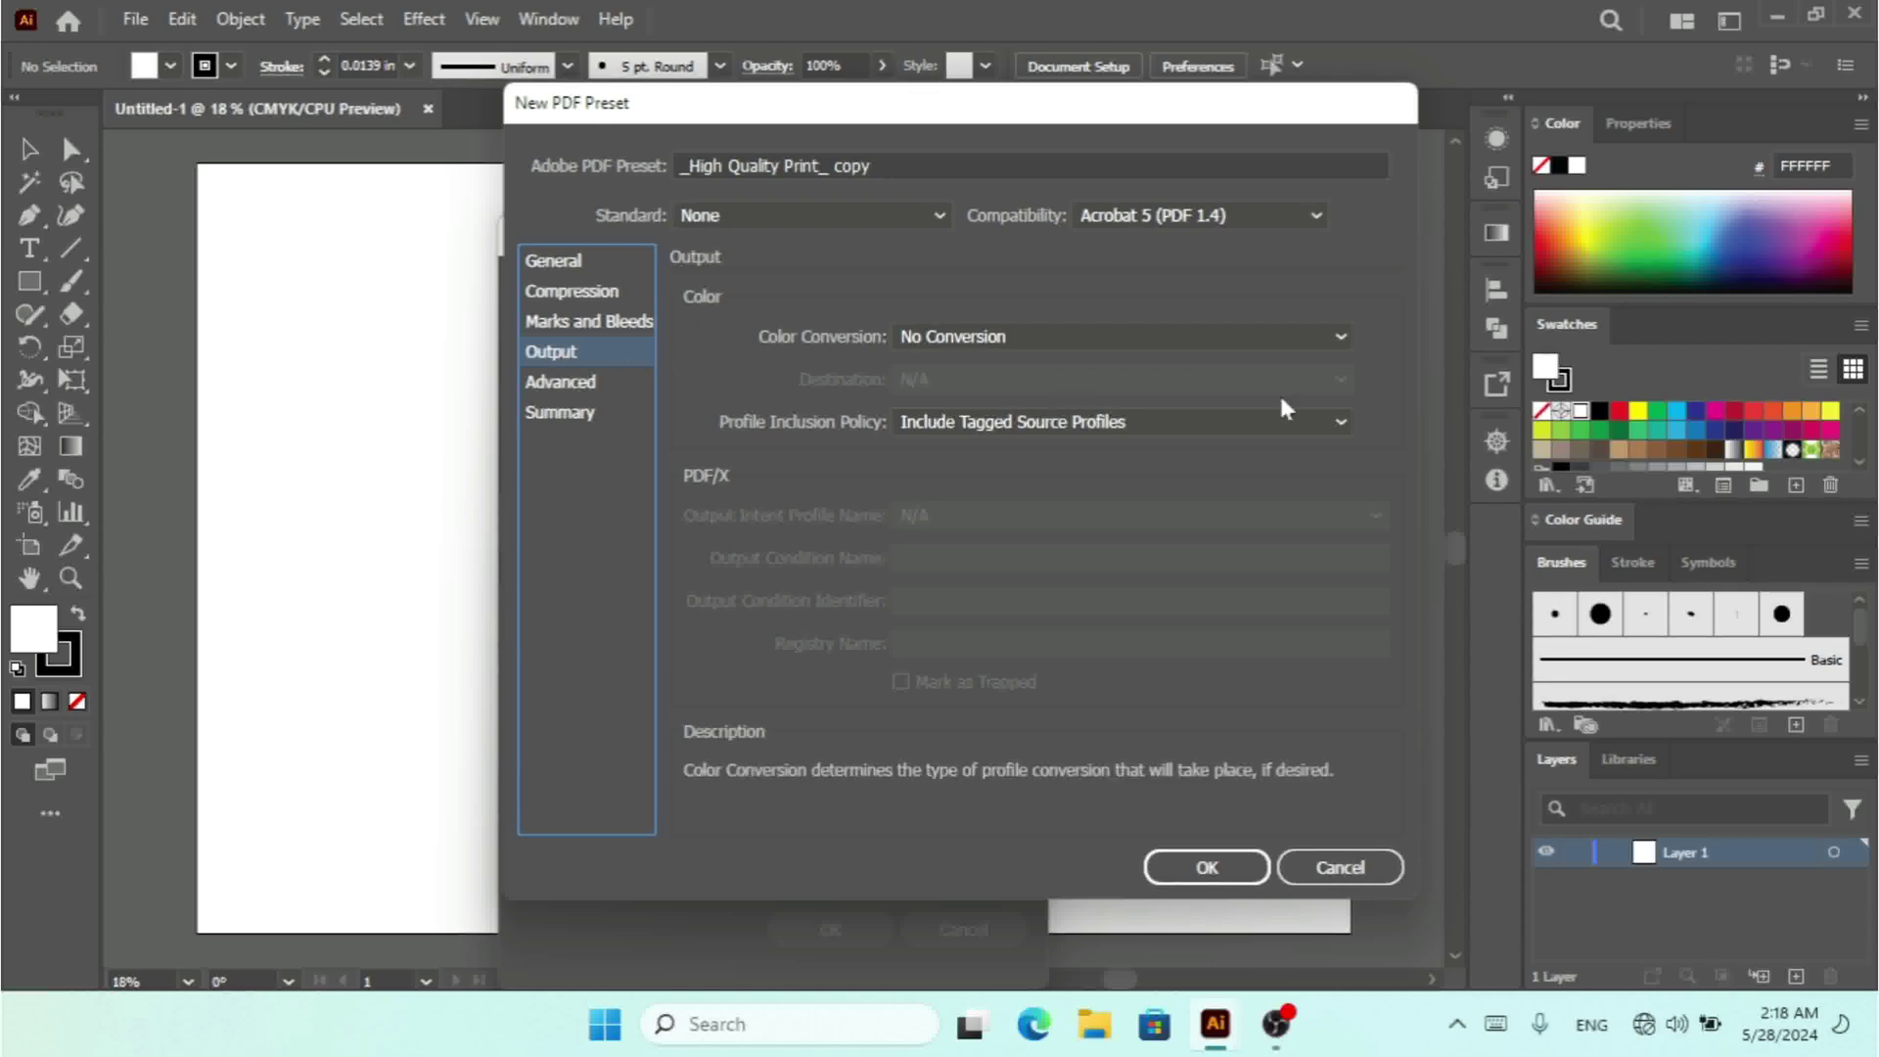
pyautogui.click(575, 387)
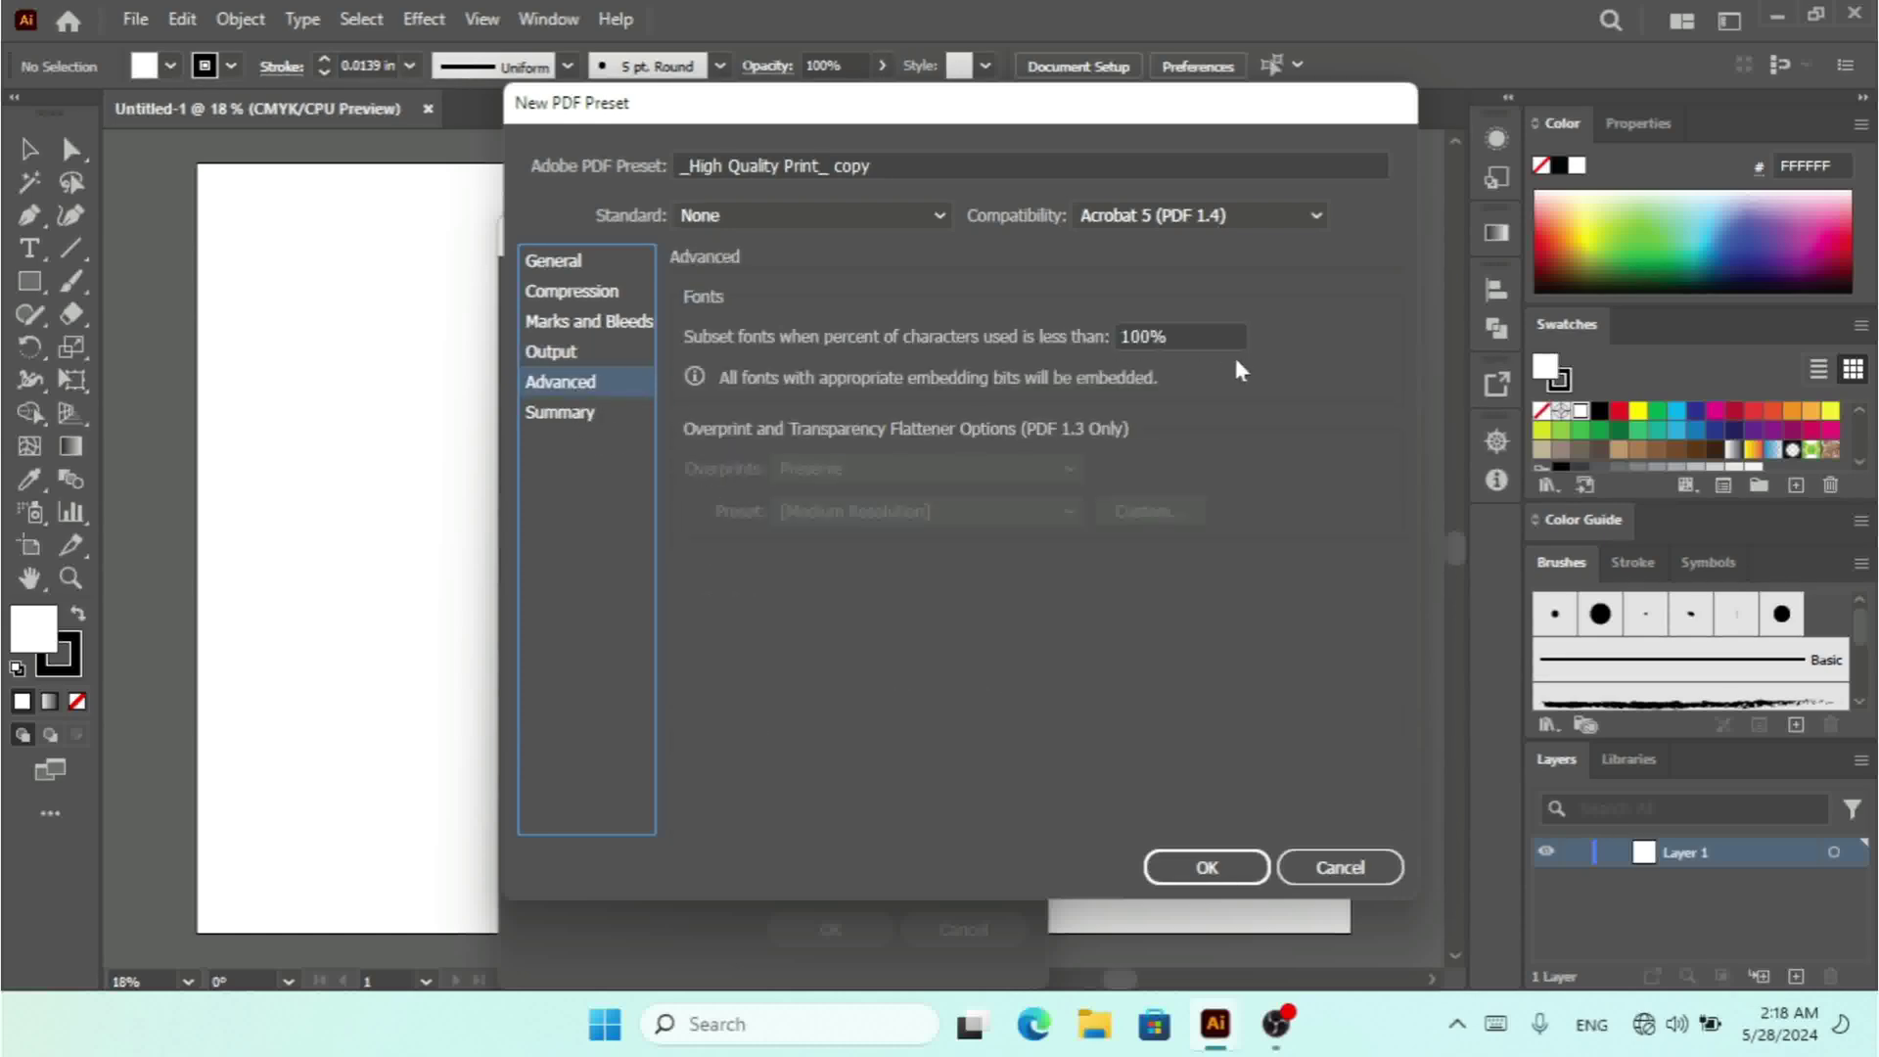
pyautogui.click(574, 271)
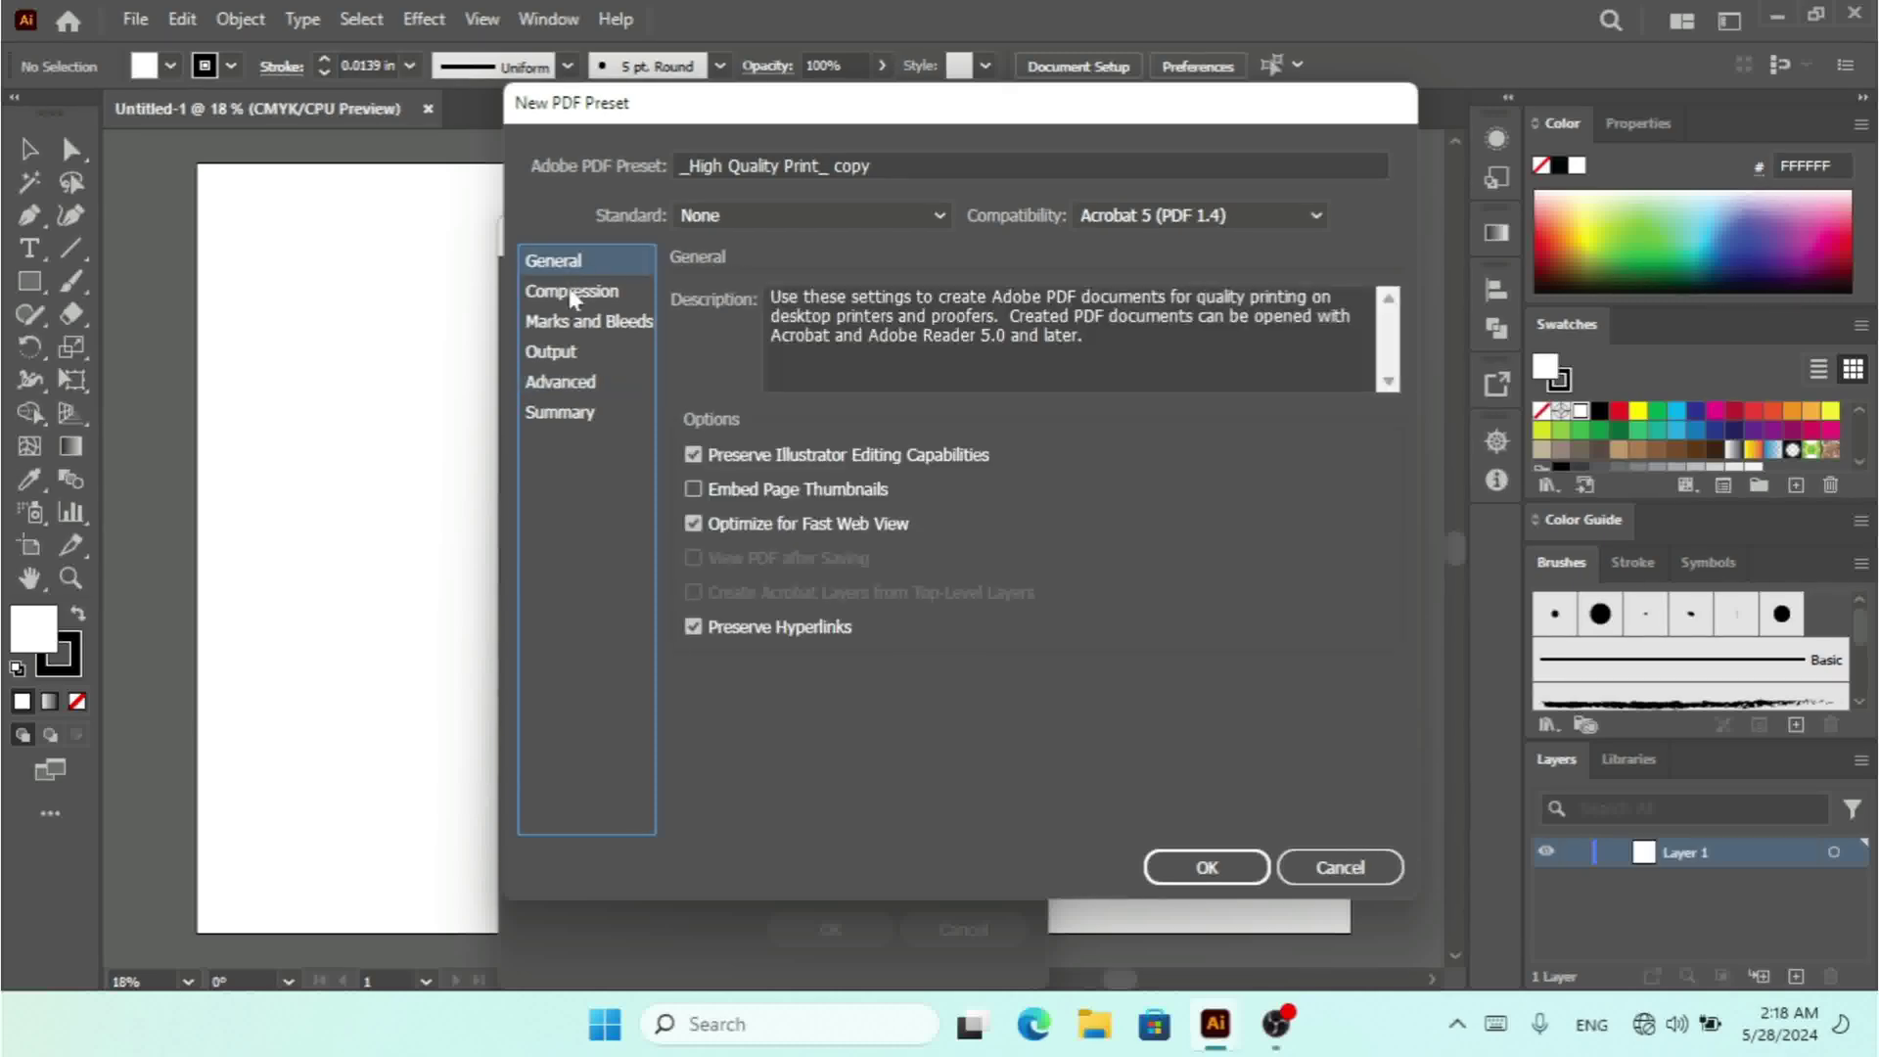
pyautogui.click(572, 291)
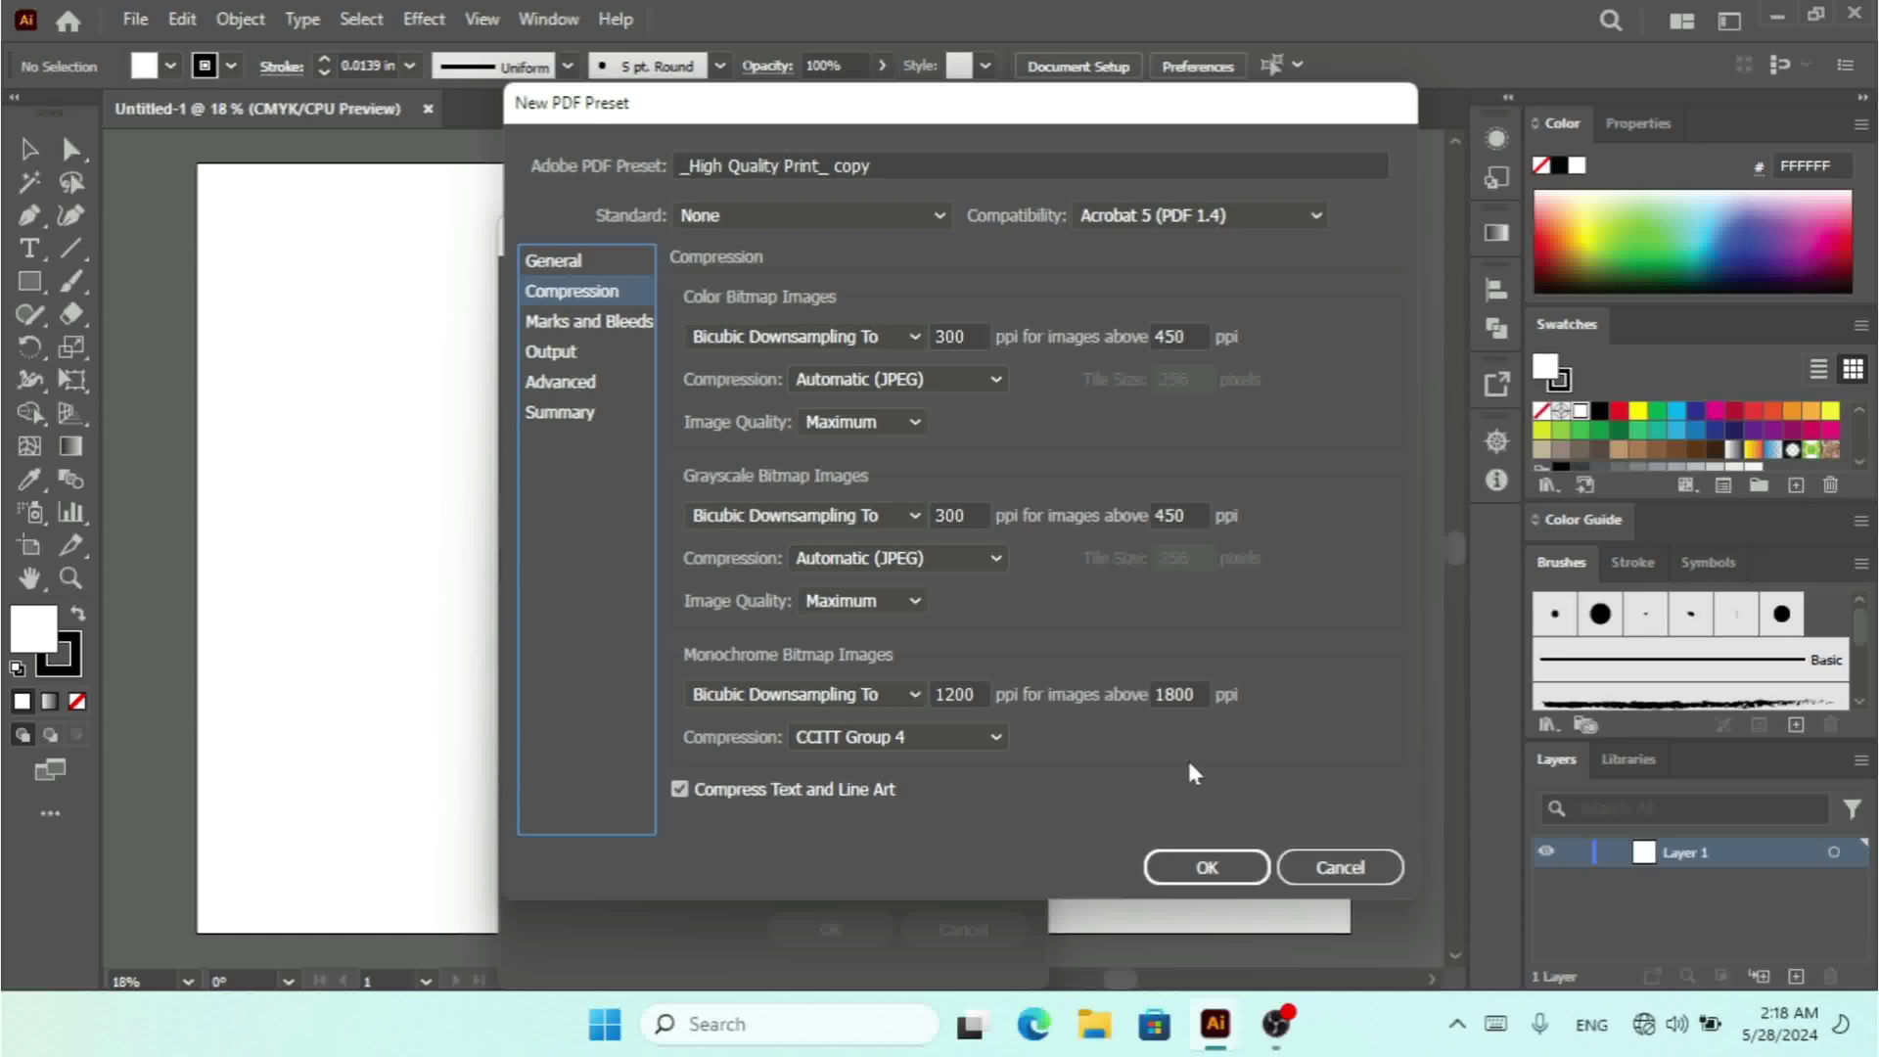
pyautogui.click(588, 326)
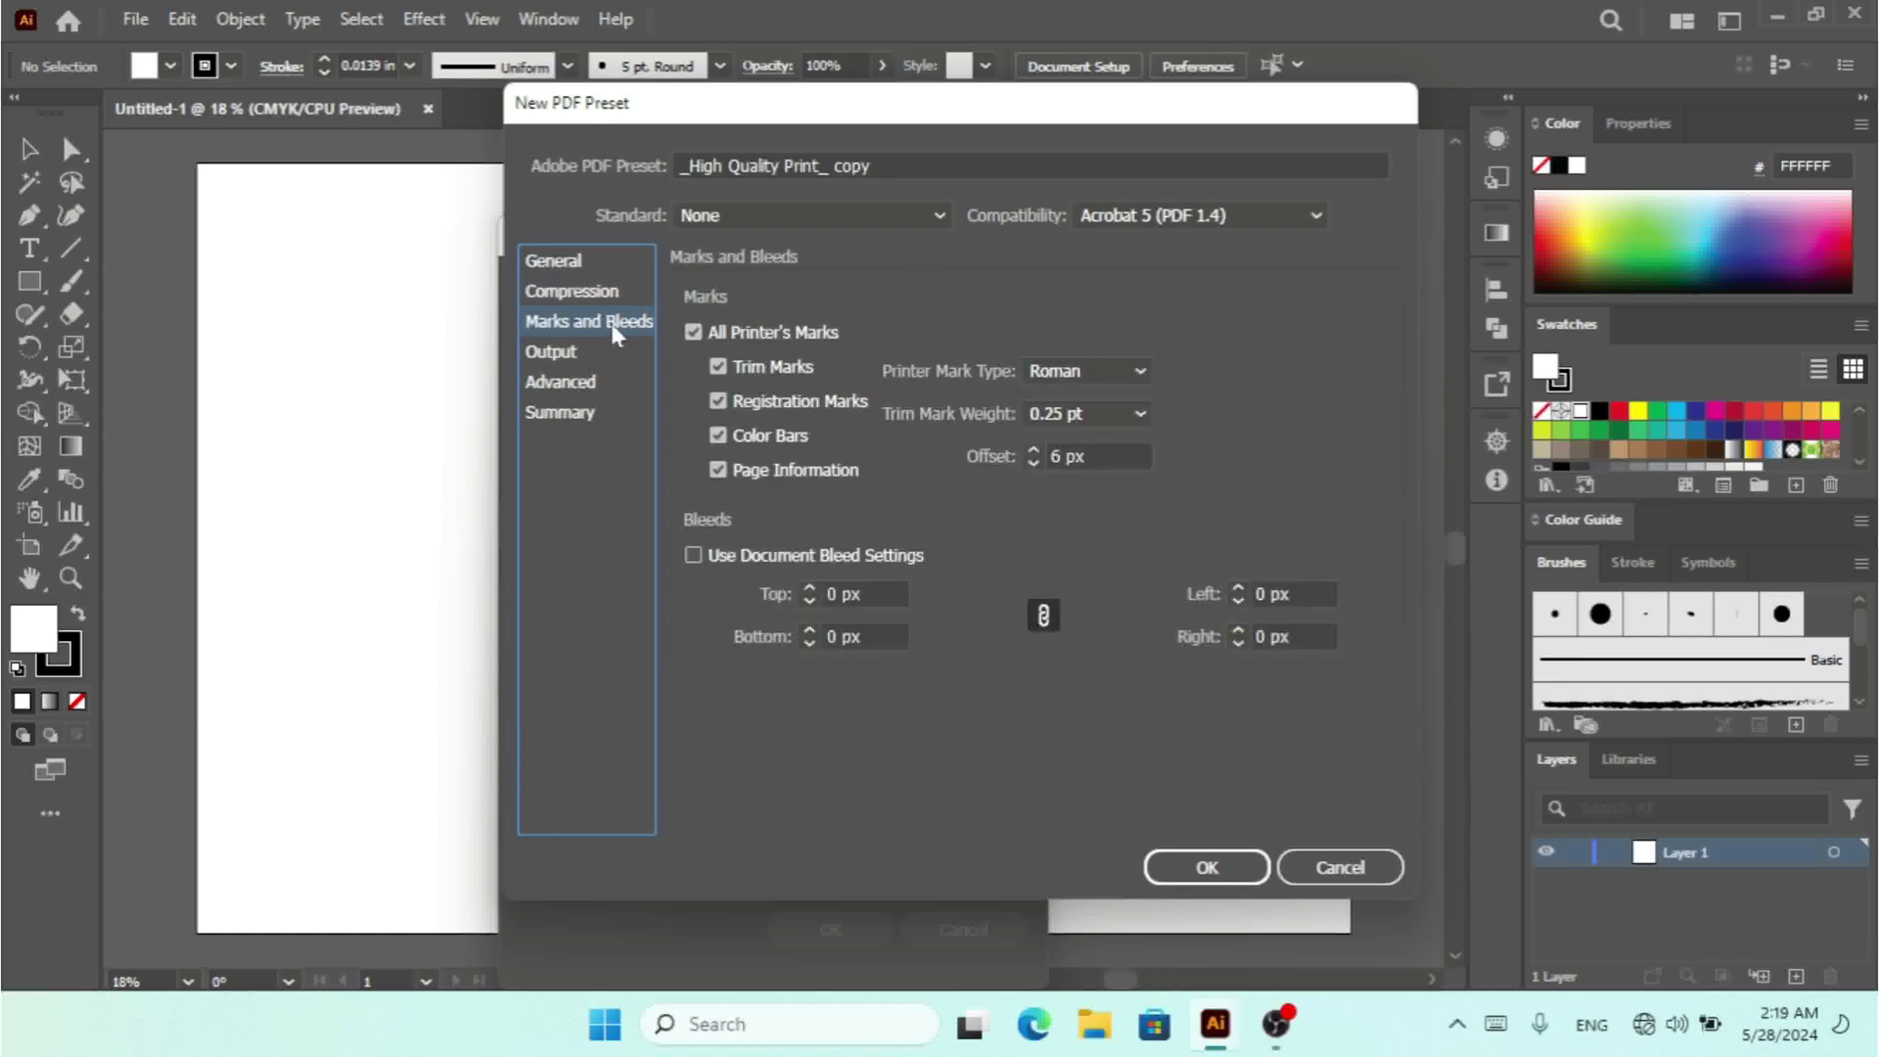
pyautogui.click(602, 294)
# - Name the new Adobe PDF preset MY PDF_FINAL PR
pyautogui.click(946, 168)
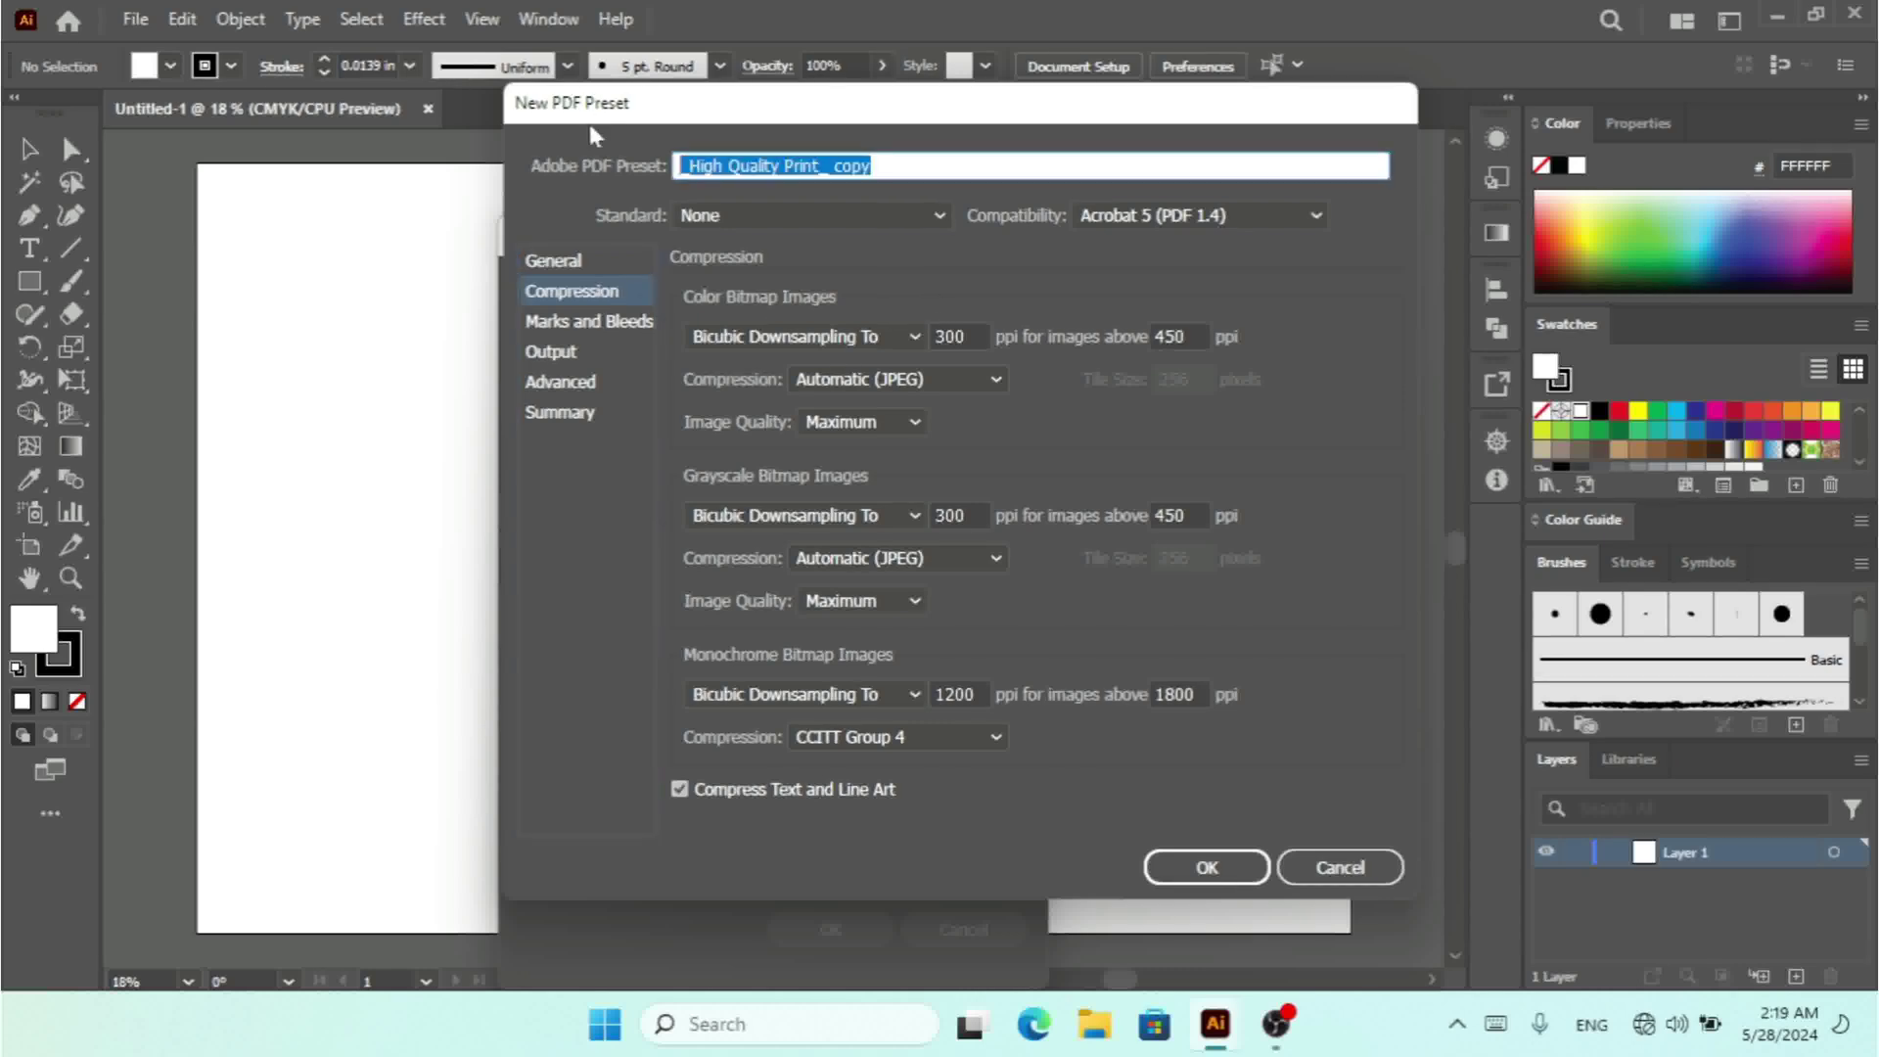
pyautogui.write('PDF')
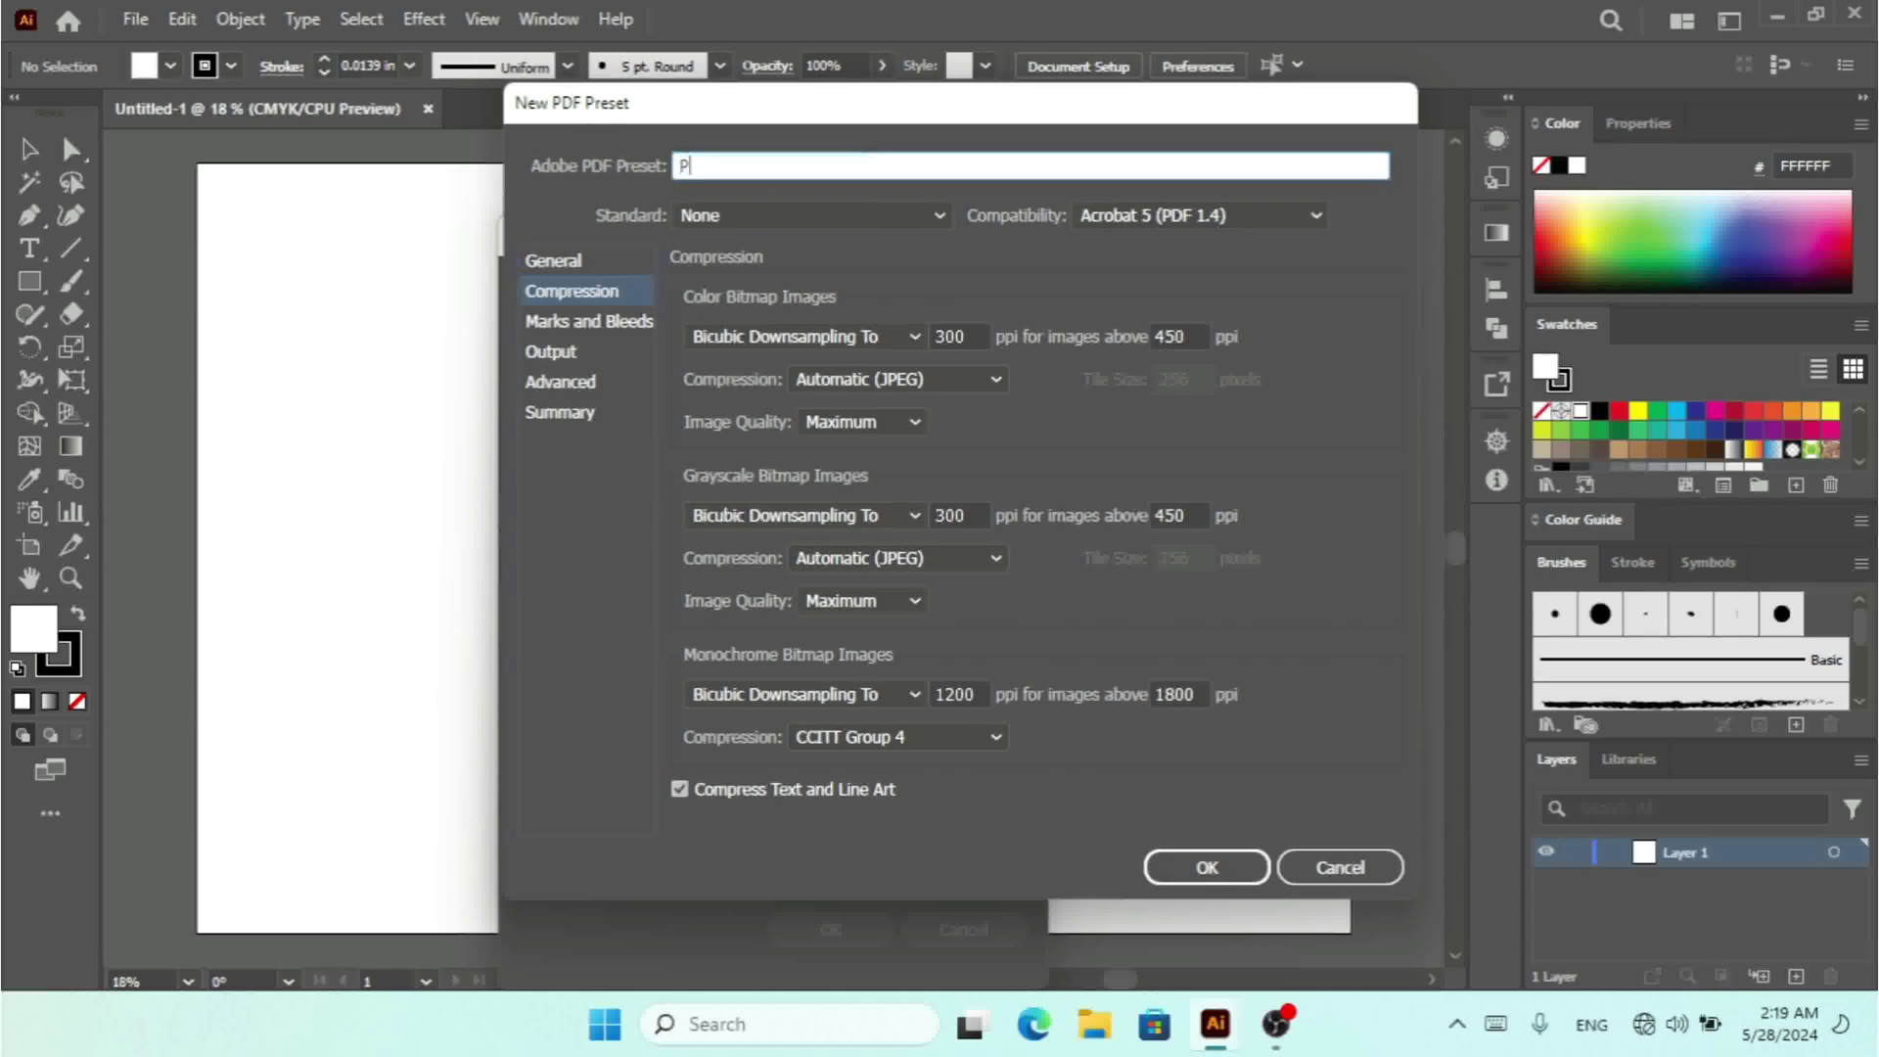
pyautogui.press('BackSpace')
pyautogui.press('BackSpace')
pyautogui.press('BackSpace')
pyautogui.write('MY PDF_FINAL PR')
# - Recheck the preset's General options and Standard choices, save the new PDF preset, and close the preset manager
pyautogui.click(545, 263)
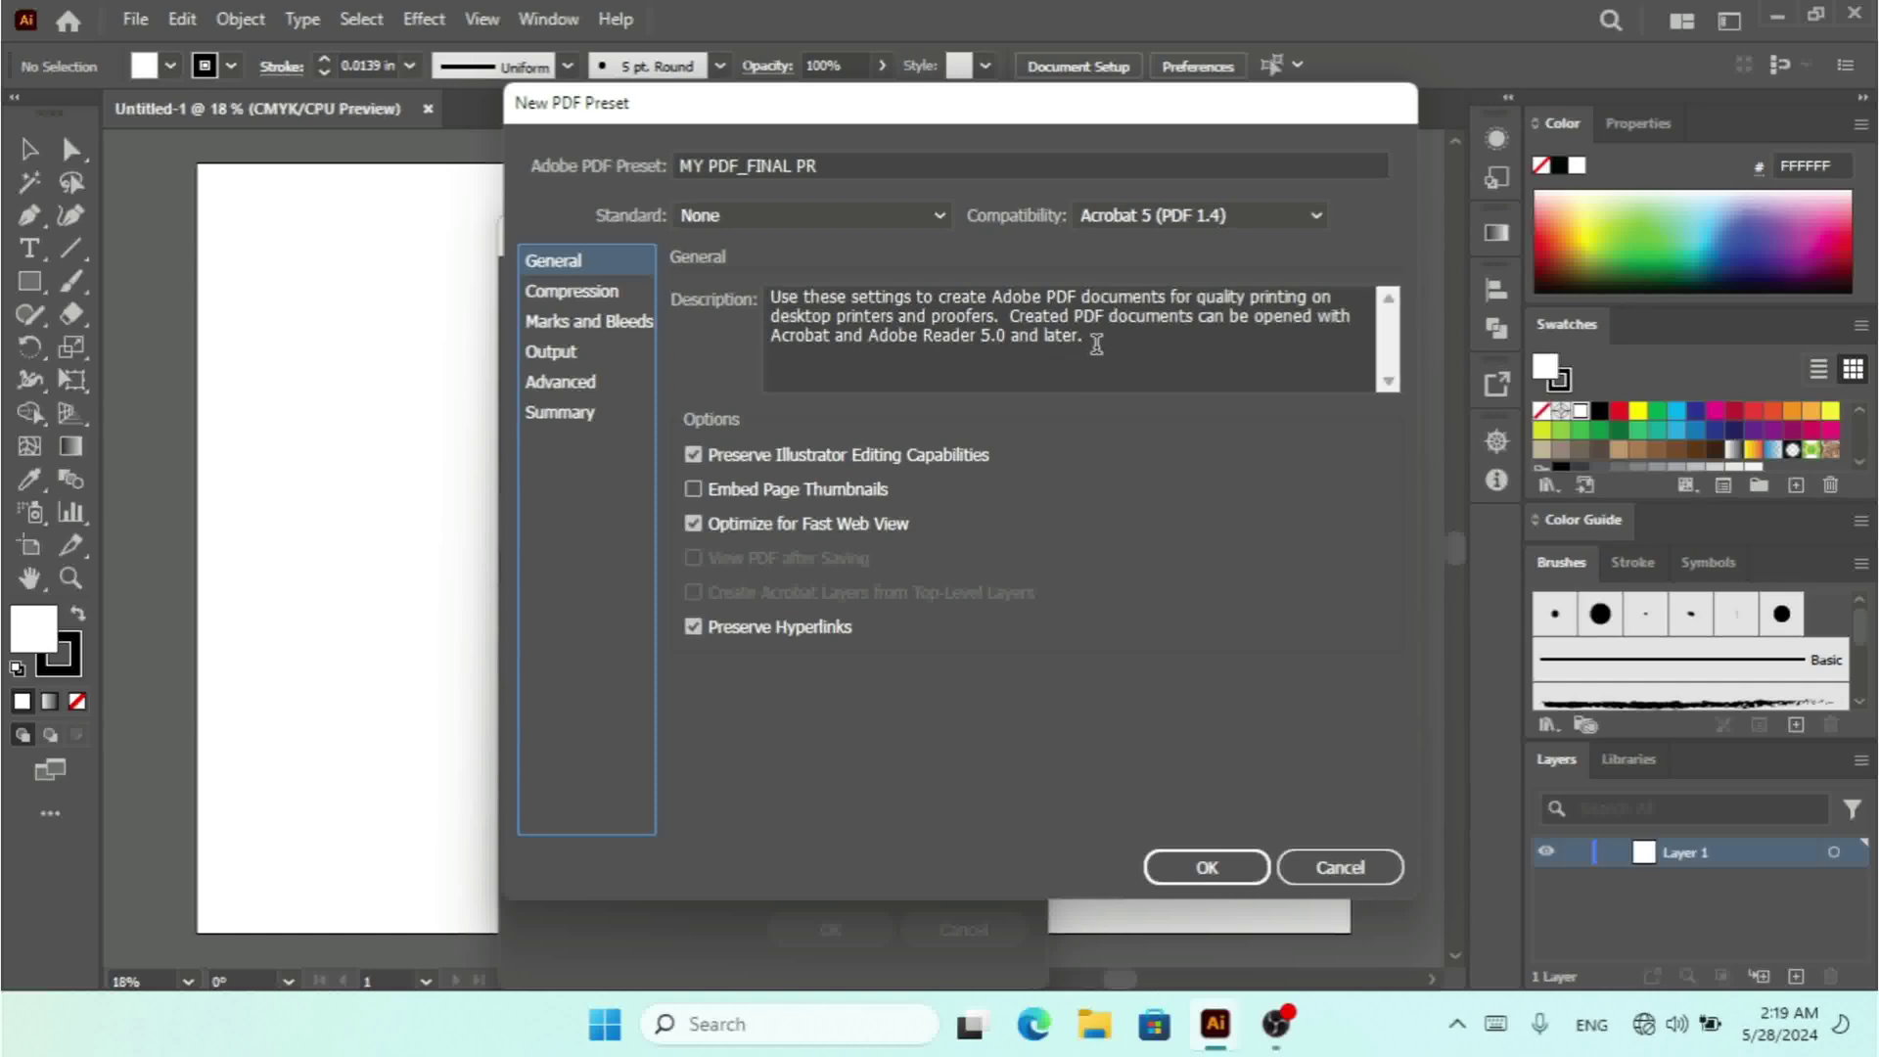
pyautogui.click(814, 207)
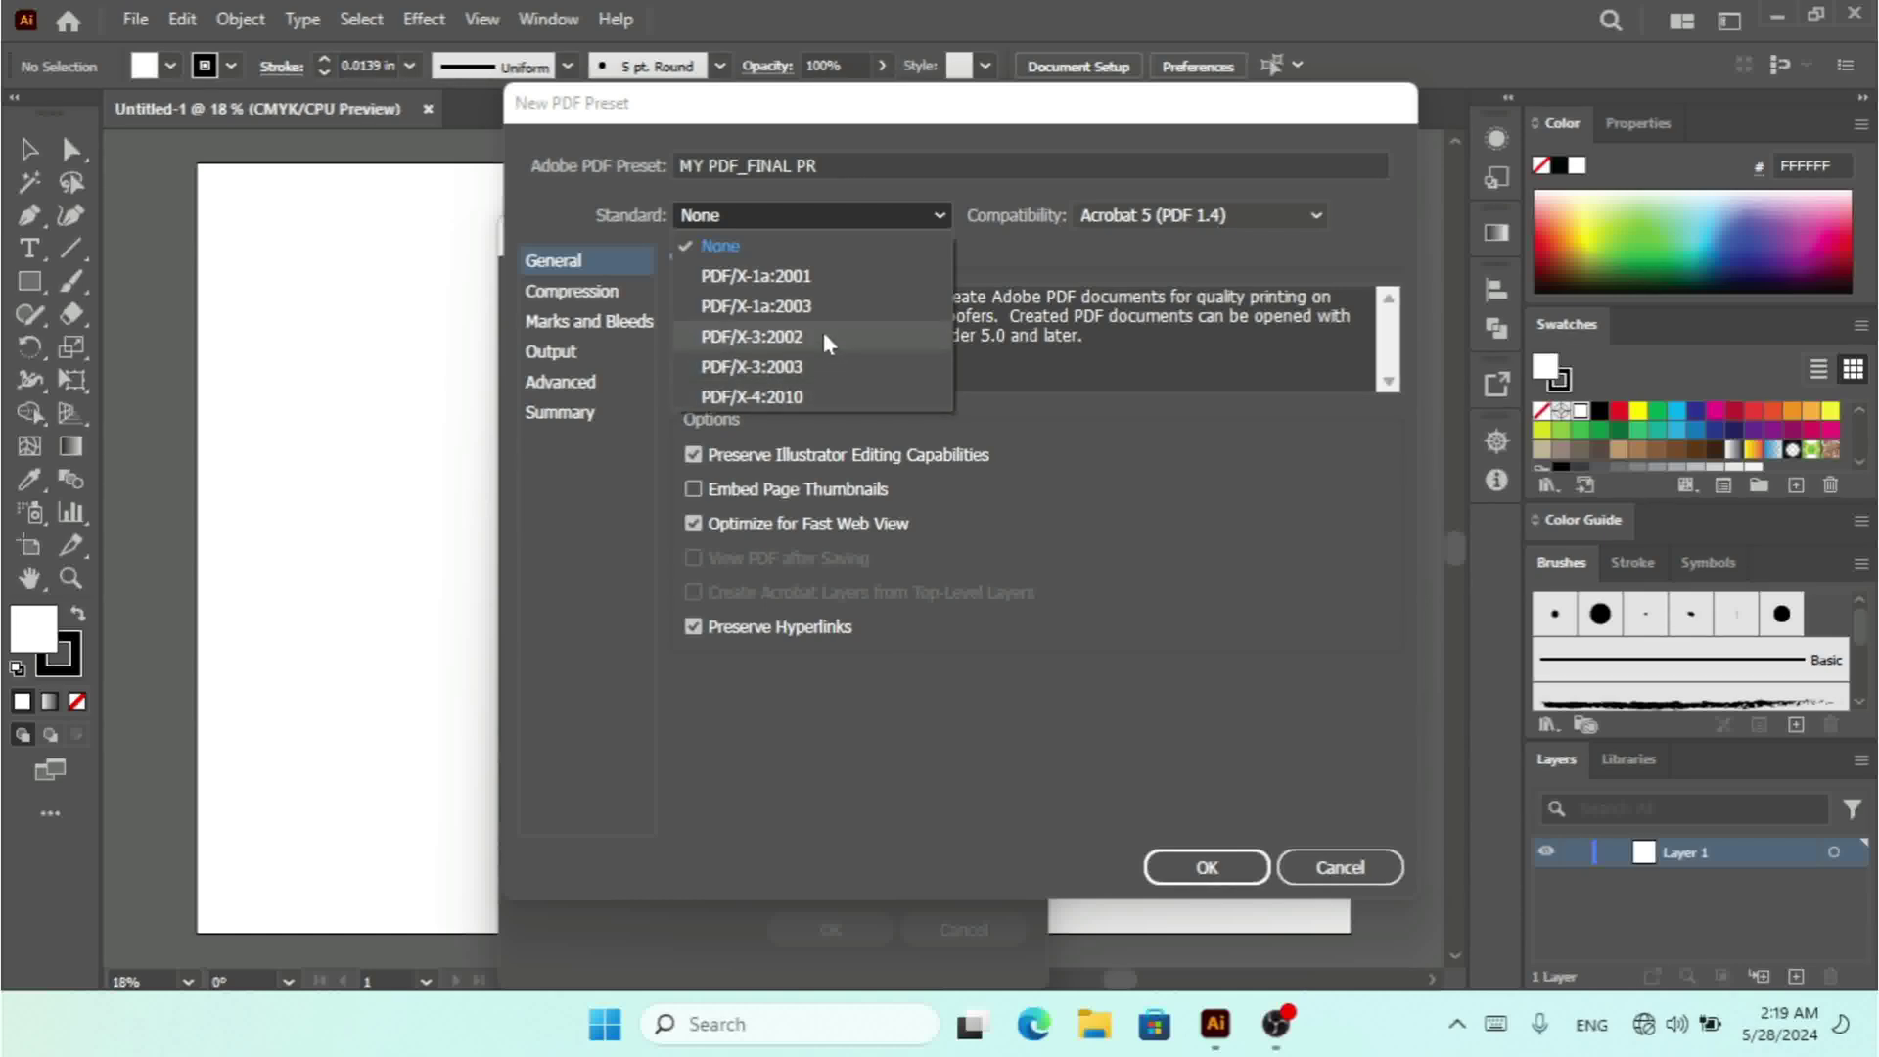
pyautogui.click(1308, 229)
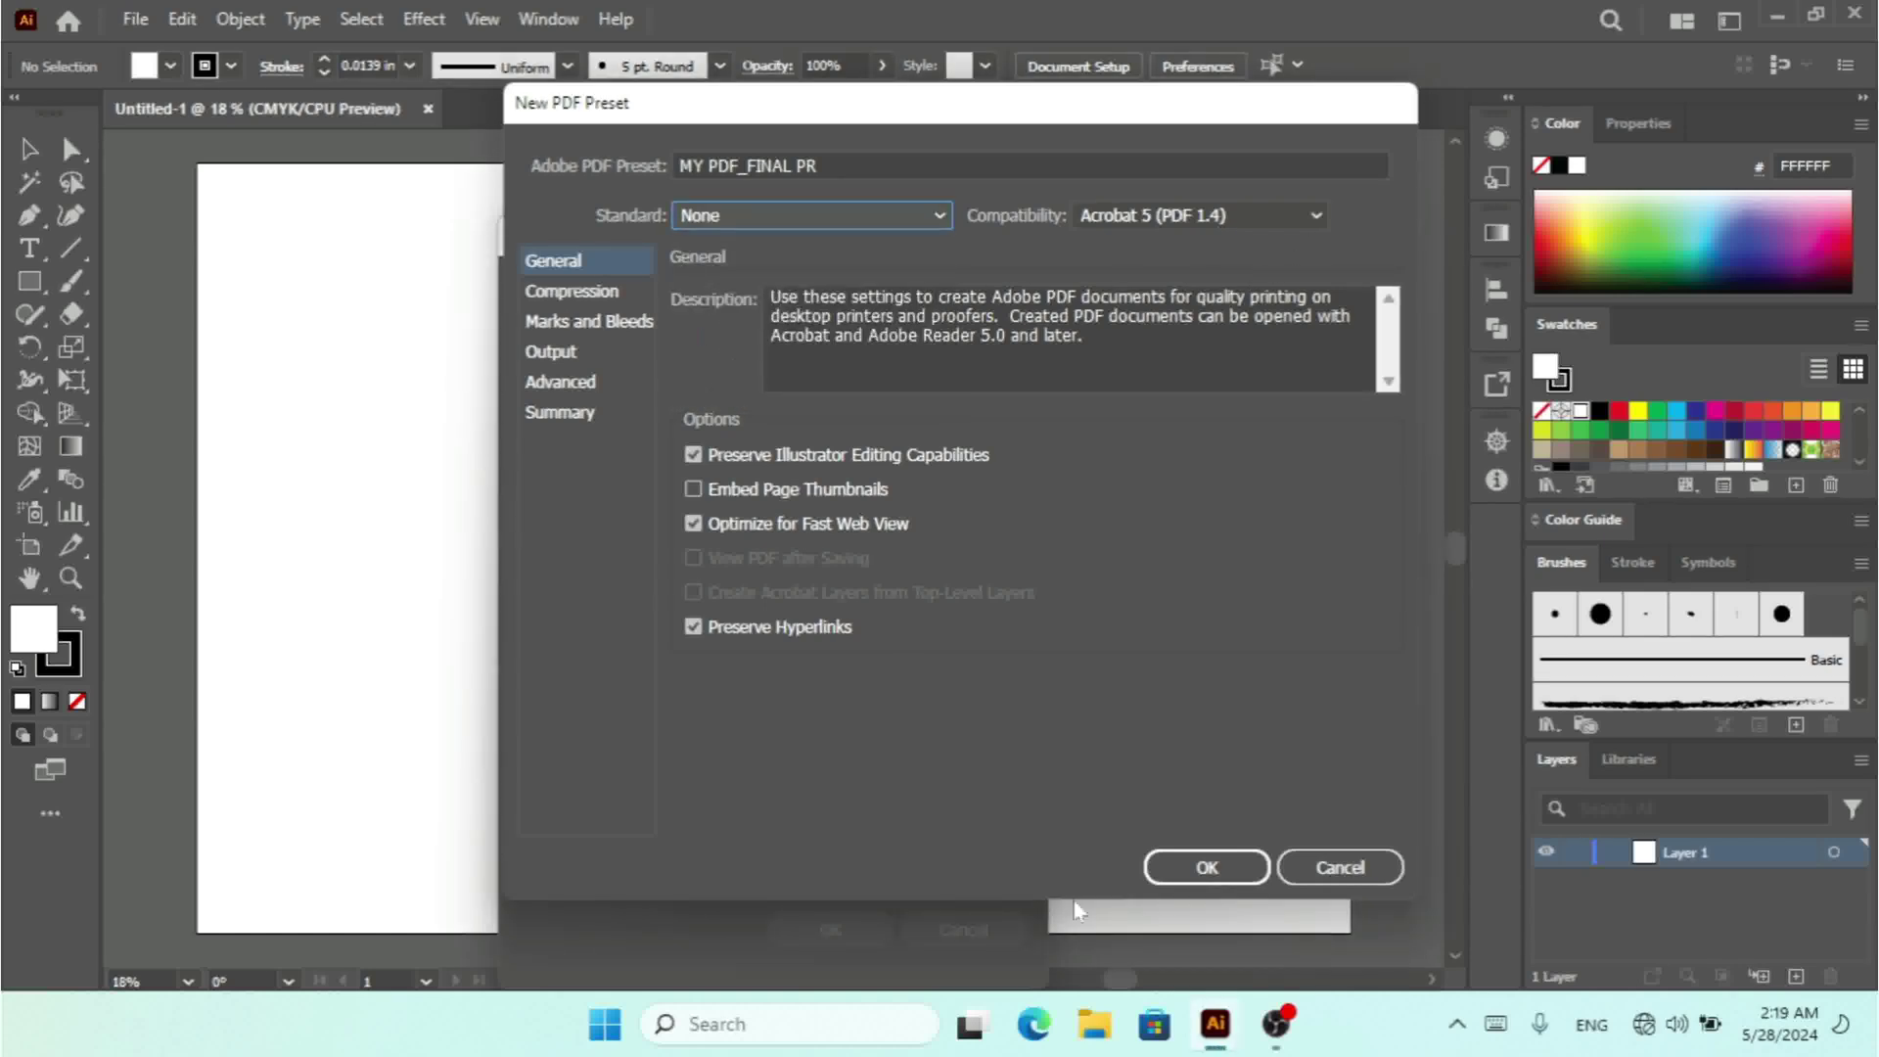
pyautogui.click(1206, 867)
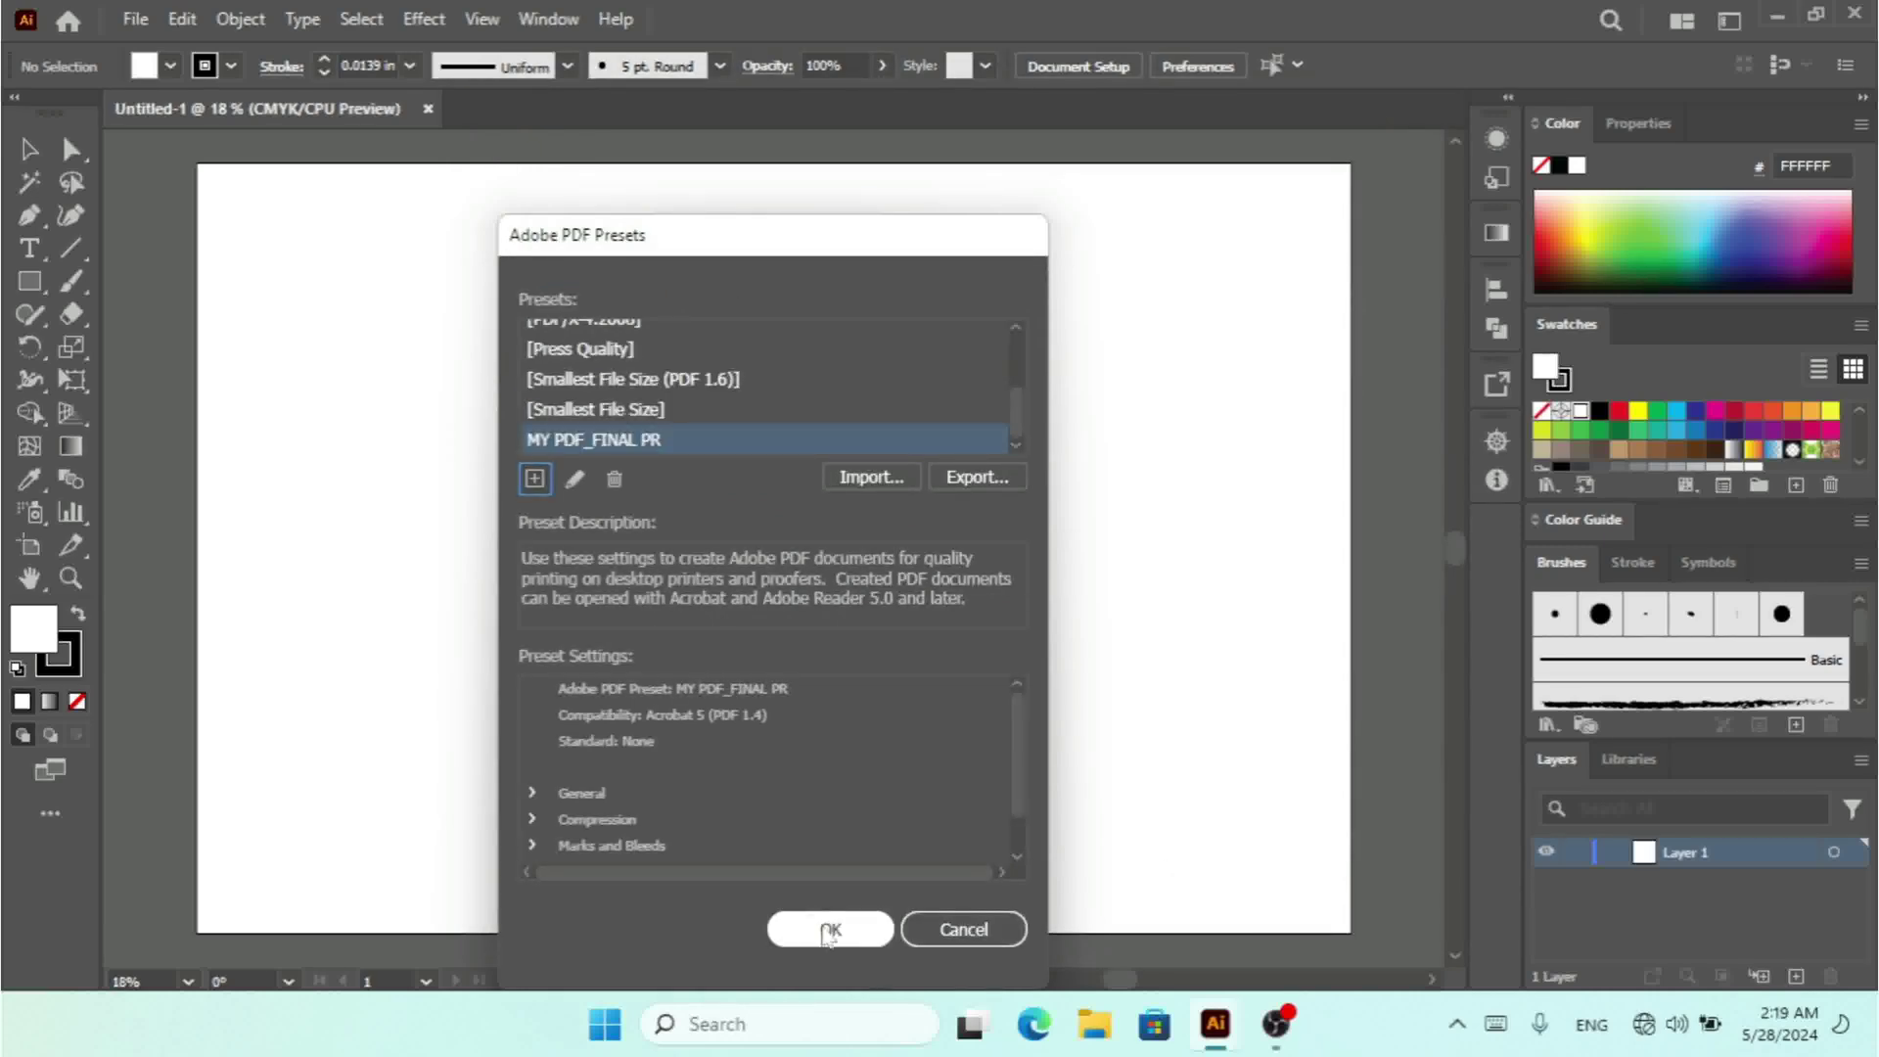
pyautogui.click(829, 930)
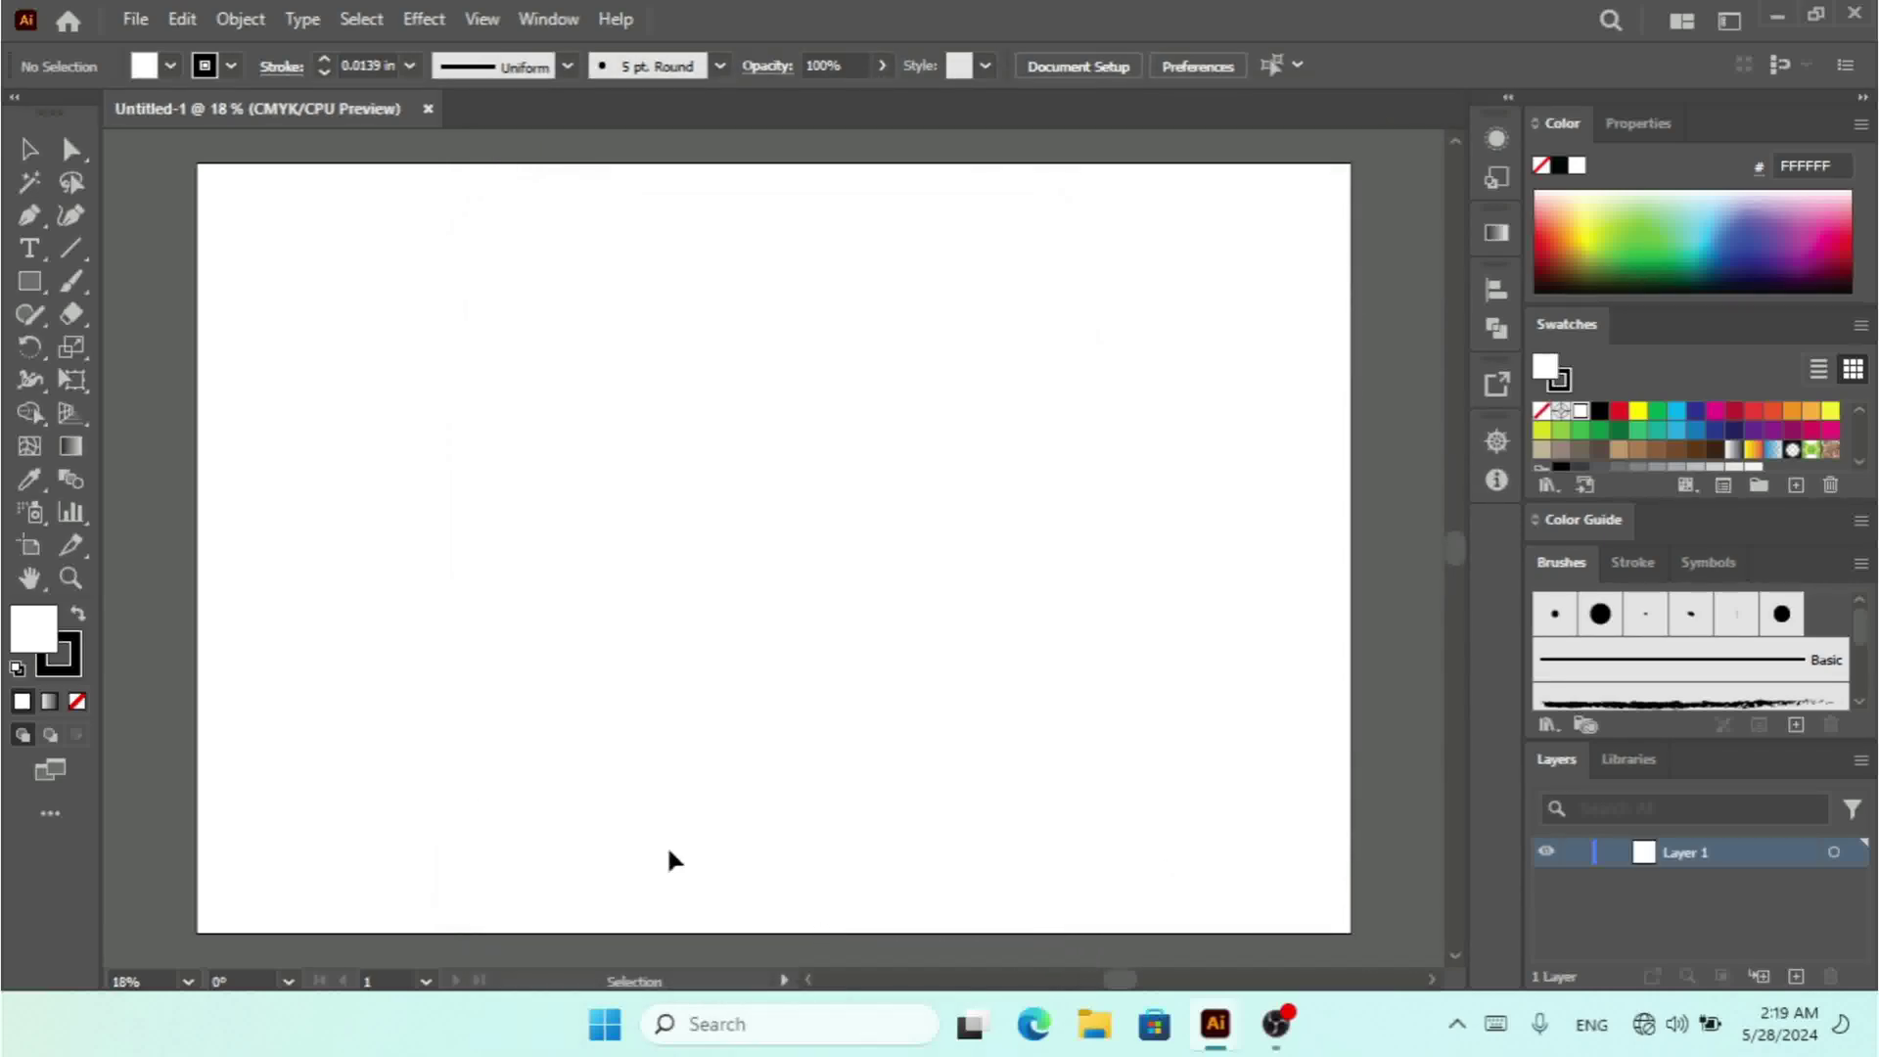
# - Open the Export As settings for the document, check the available file types, and leave without exporting
pyautogui.click(145, 20)
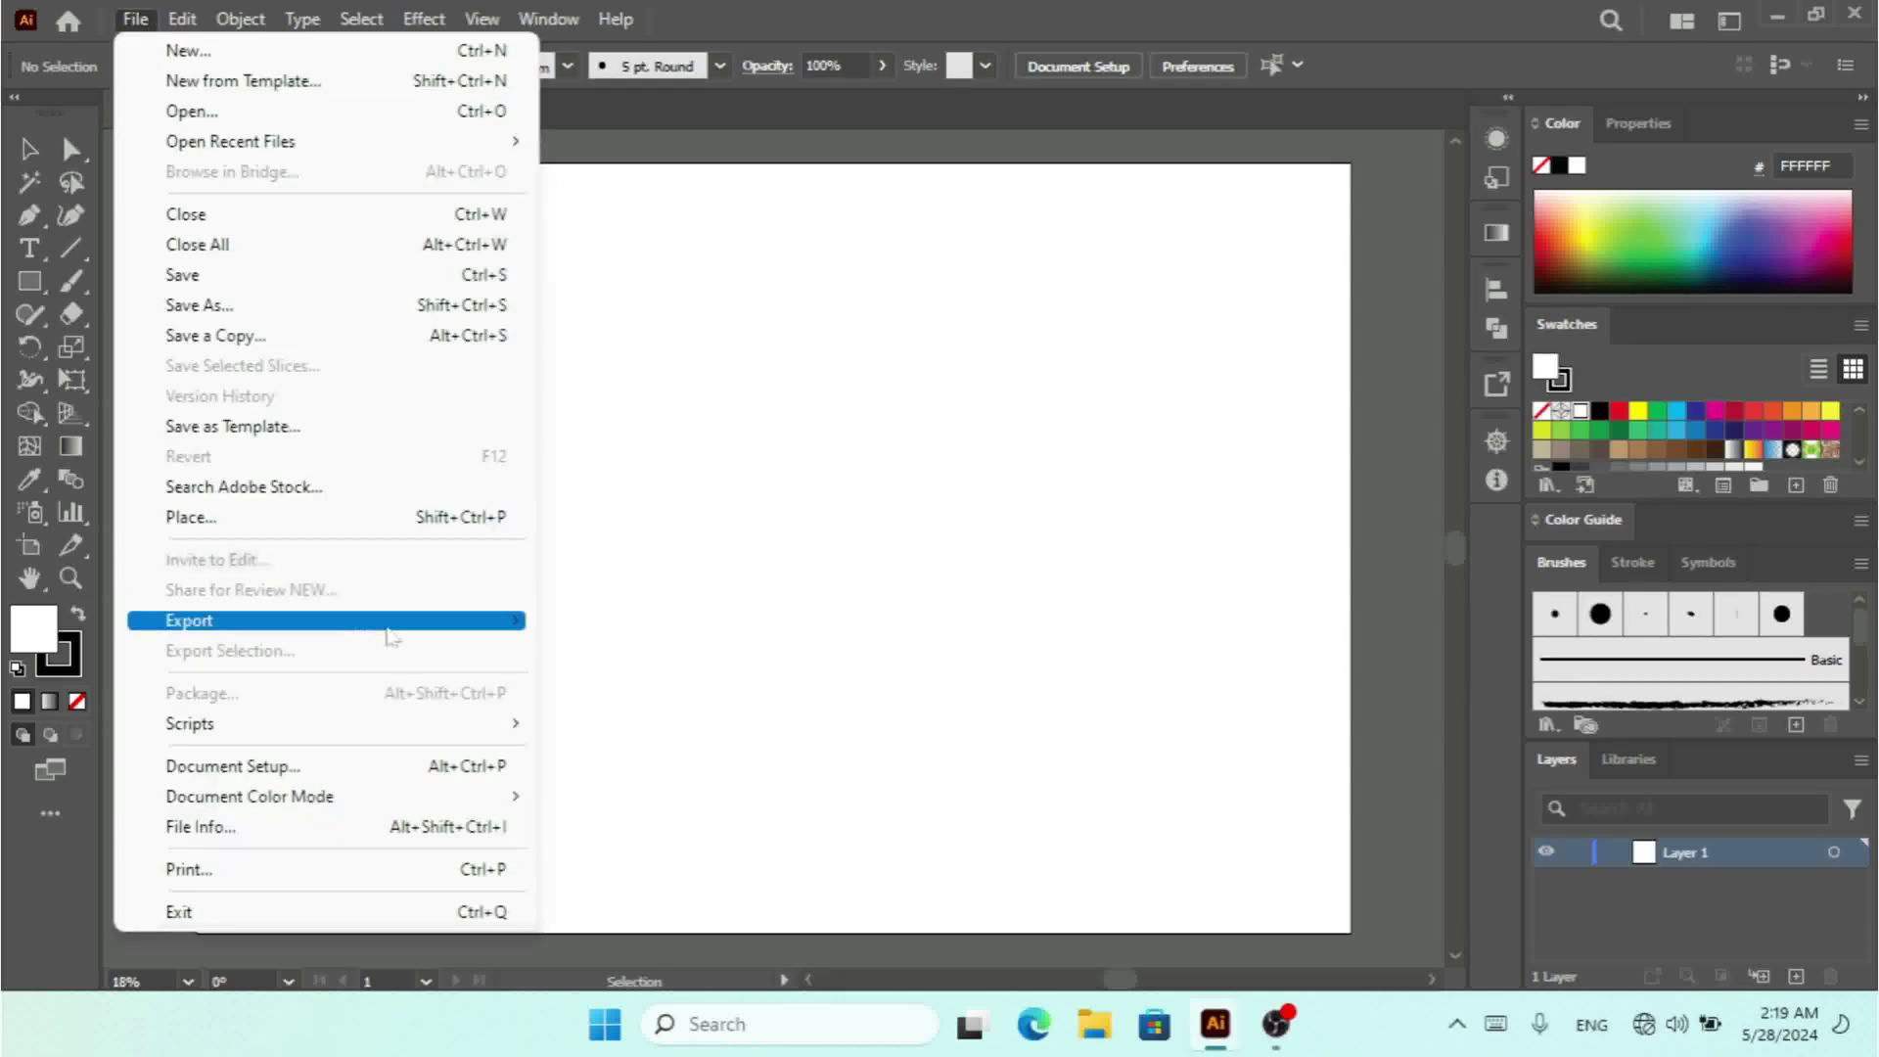
pyautogui.moveTo(393, 634)
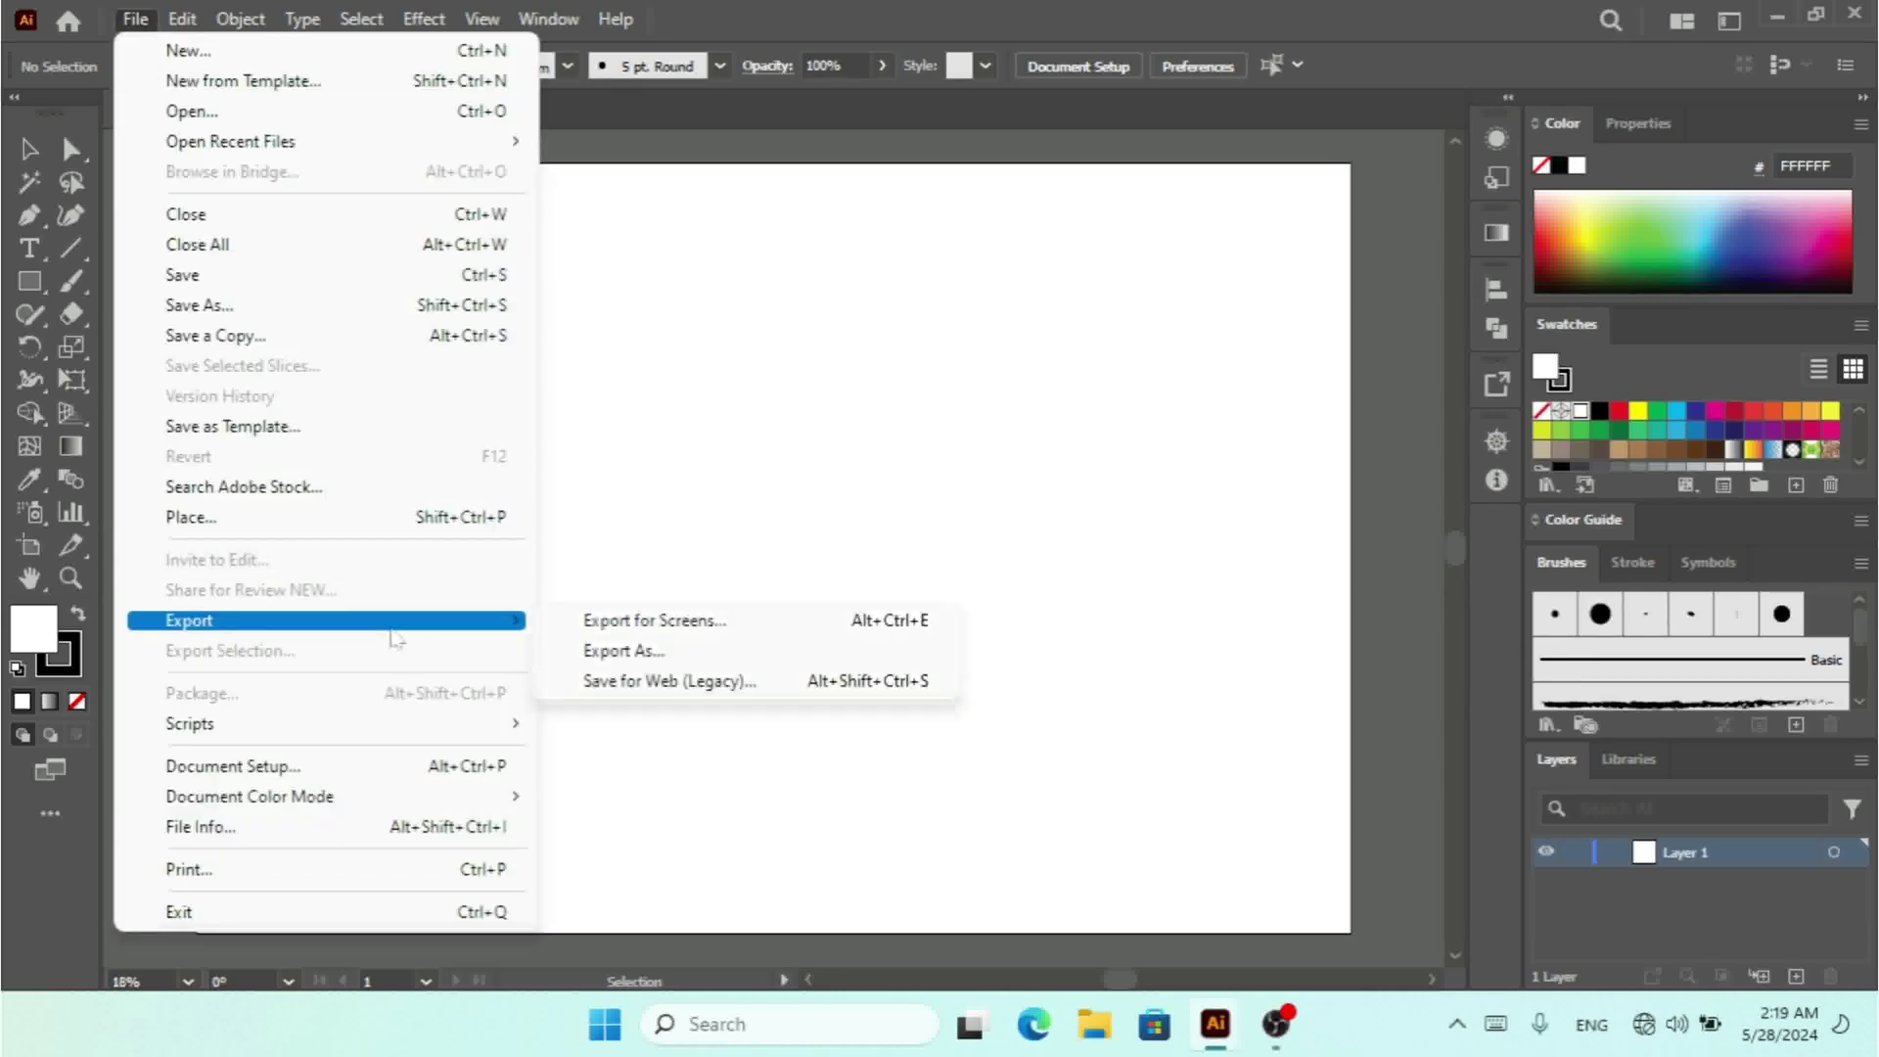
pyautogui.click(700, 652)
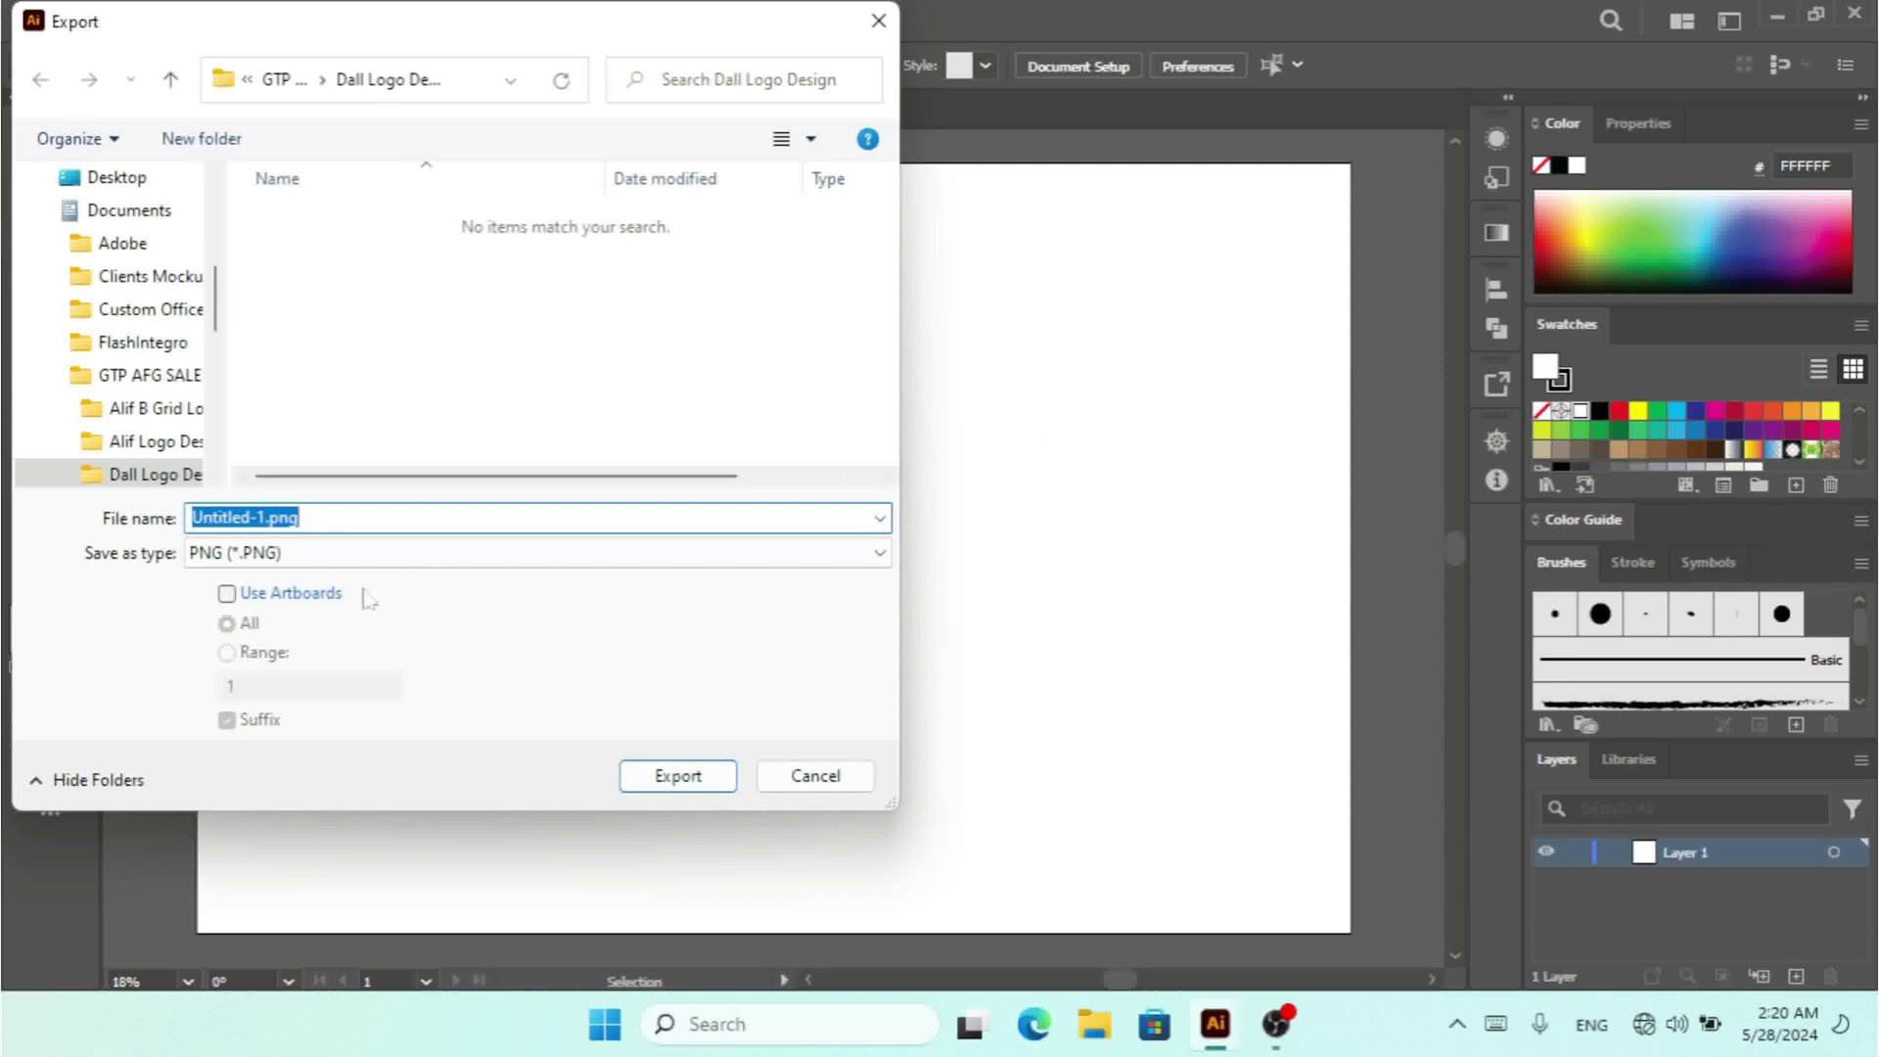
pyautogui.click(358, 554)
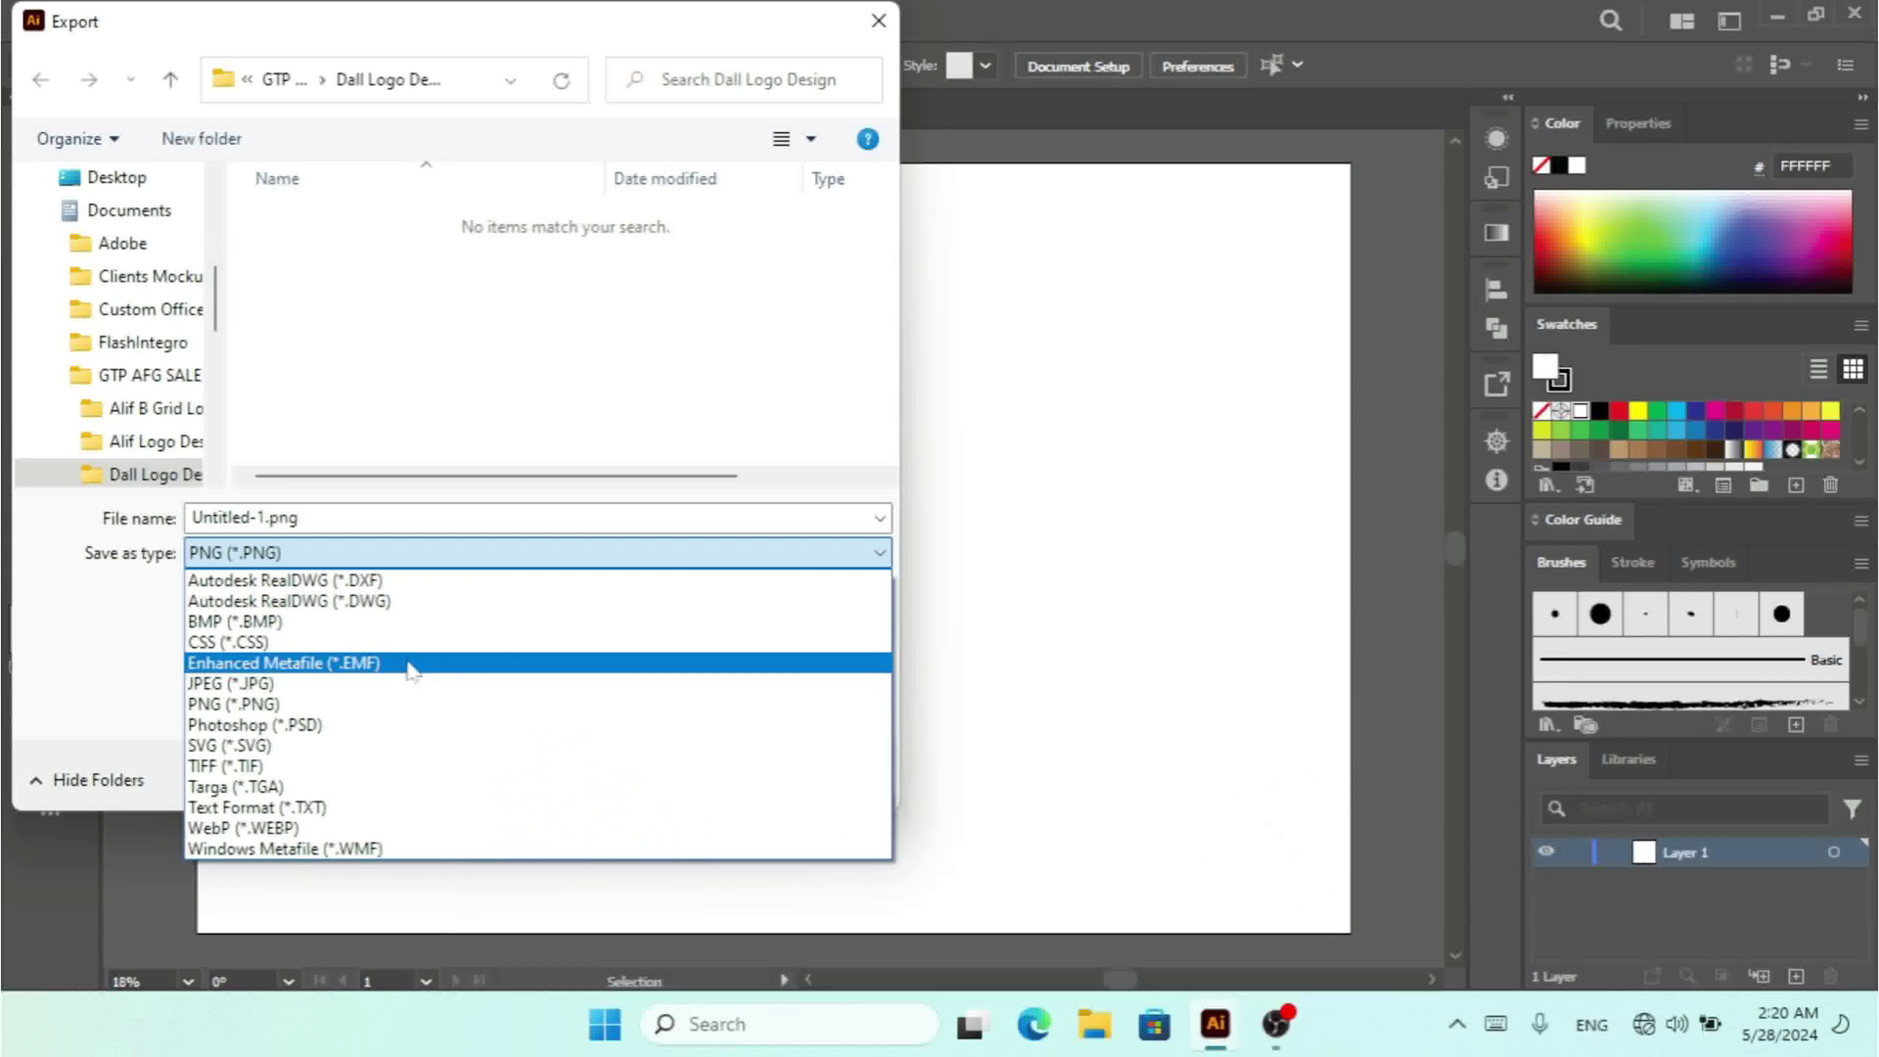
pyautogui.click(93, 651)
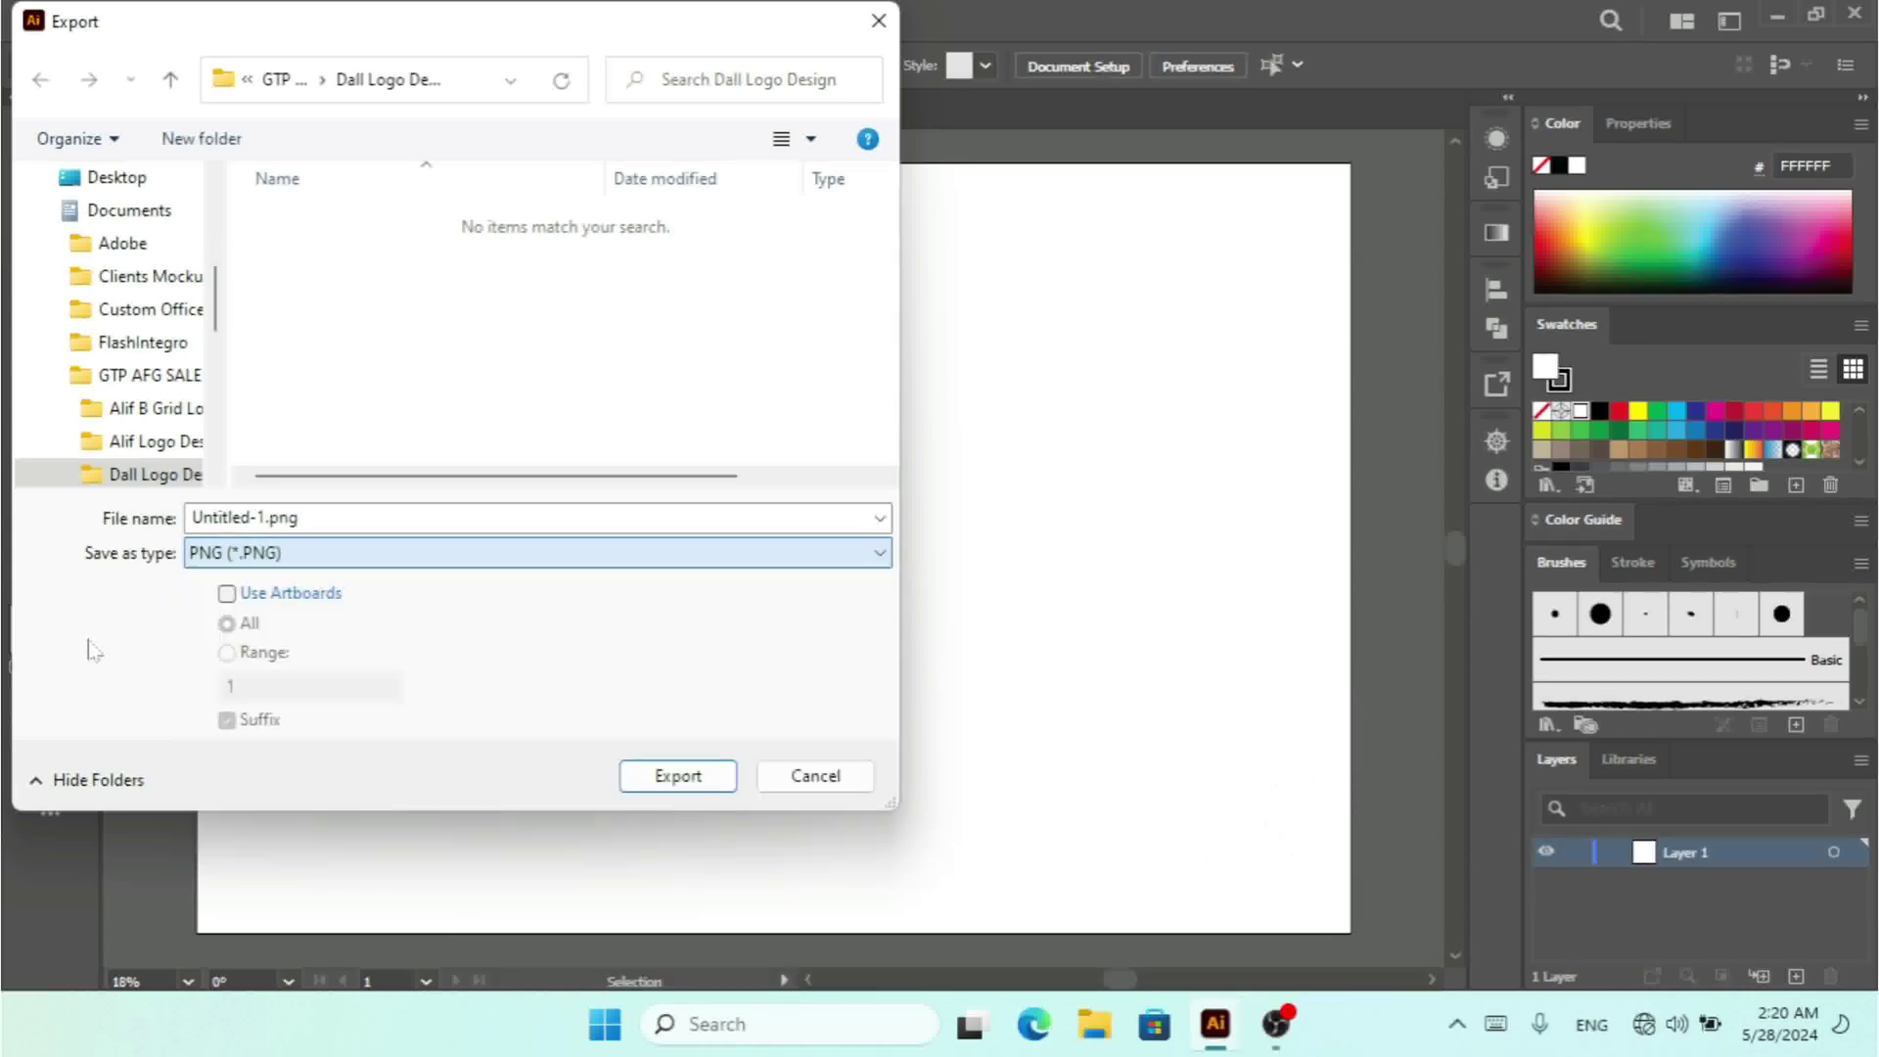
pyautogui.click(814, 776)
# - Start saving a copy of the document as Untitled-1.pdf in Adobe PDF format to reach its PDF save options
pyautogui.click(133, 19)
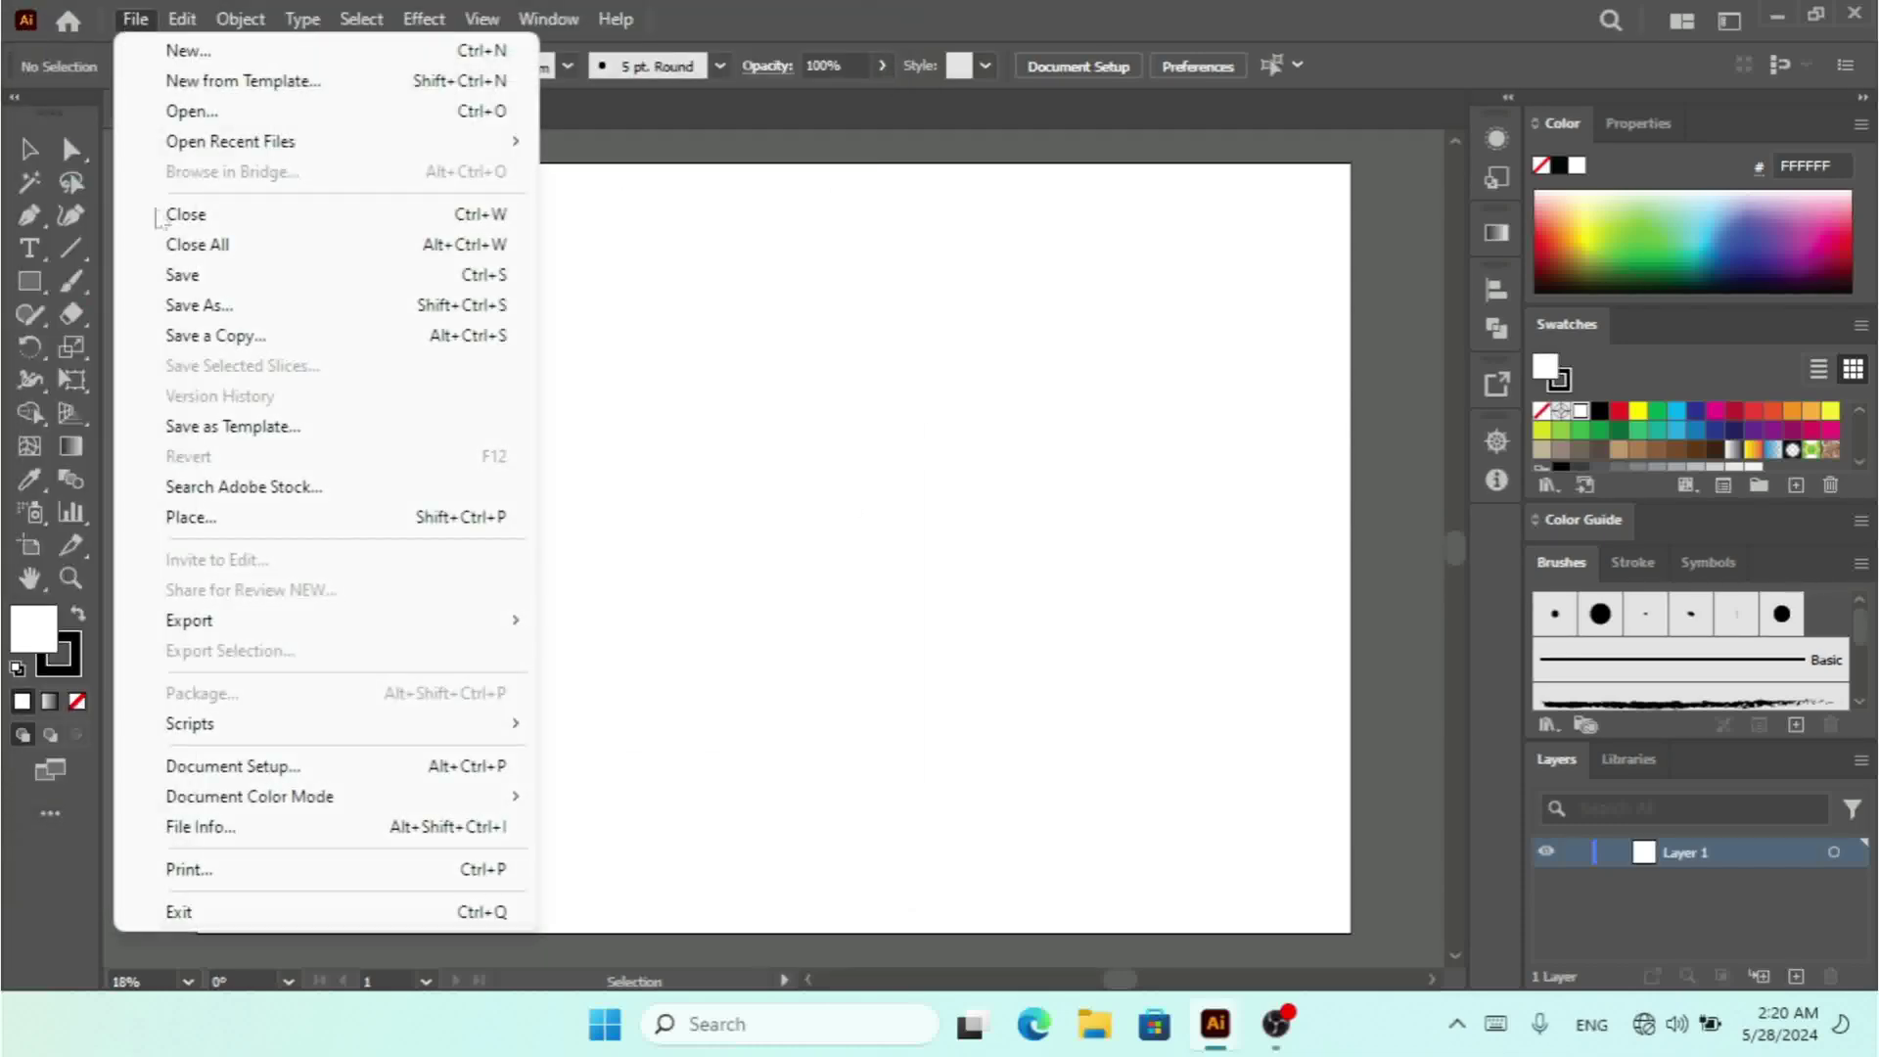
pyautogui.click(193, 307)
pyautogui.click(411, 554)
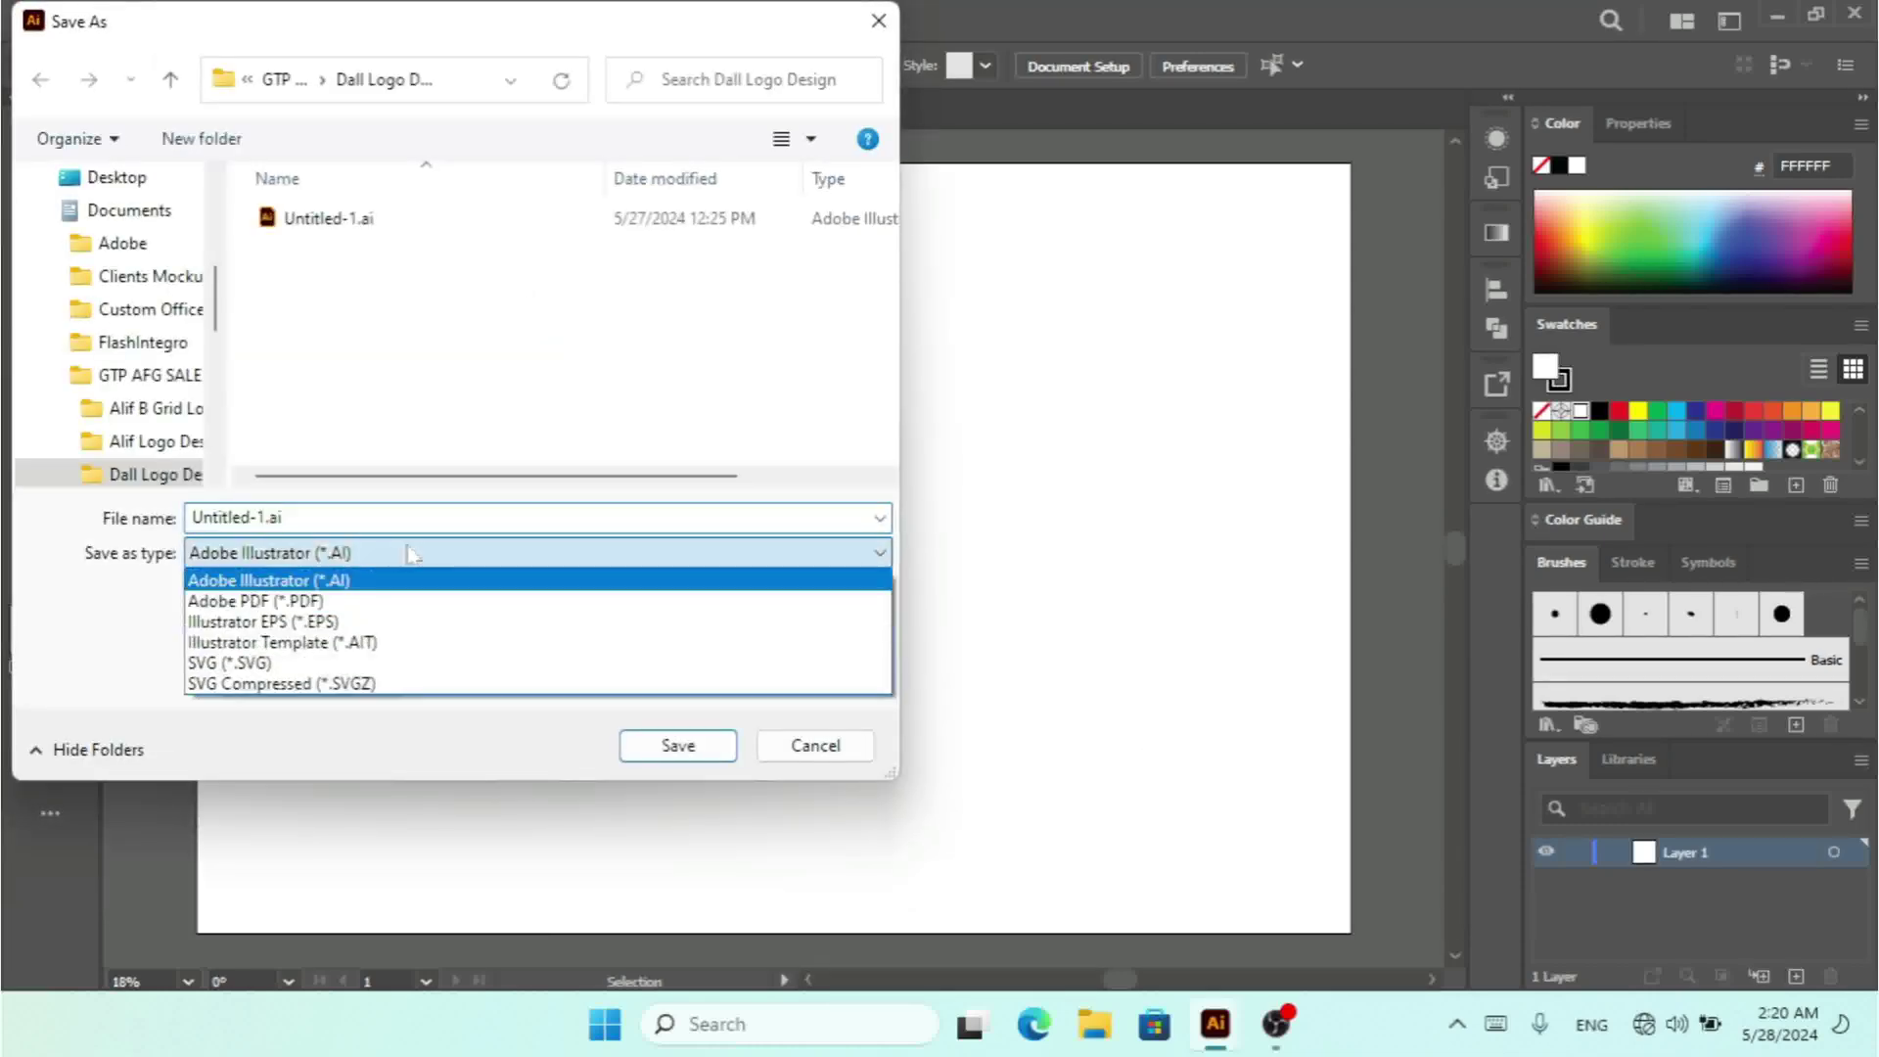
pyautogui.click(338, 602)
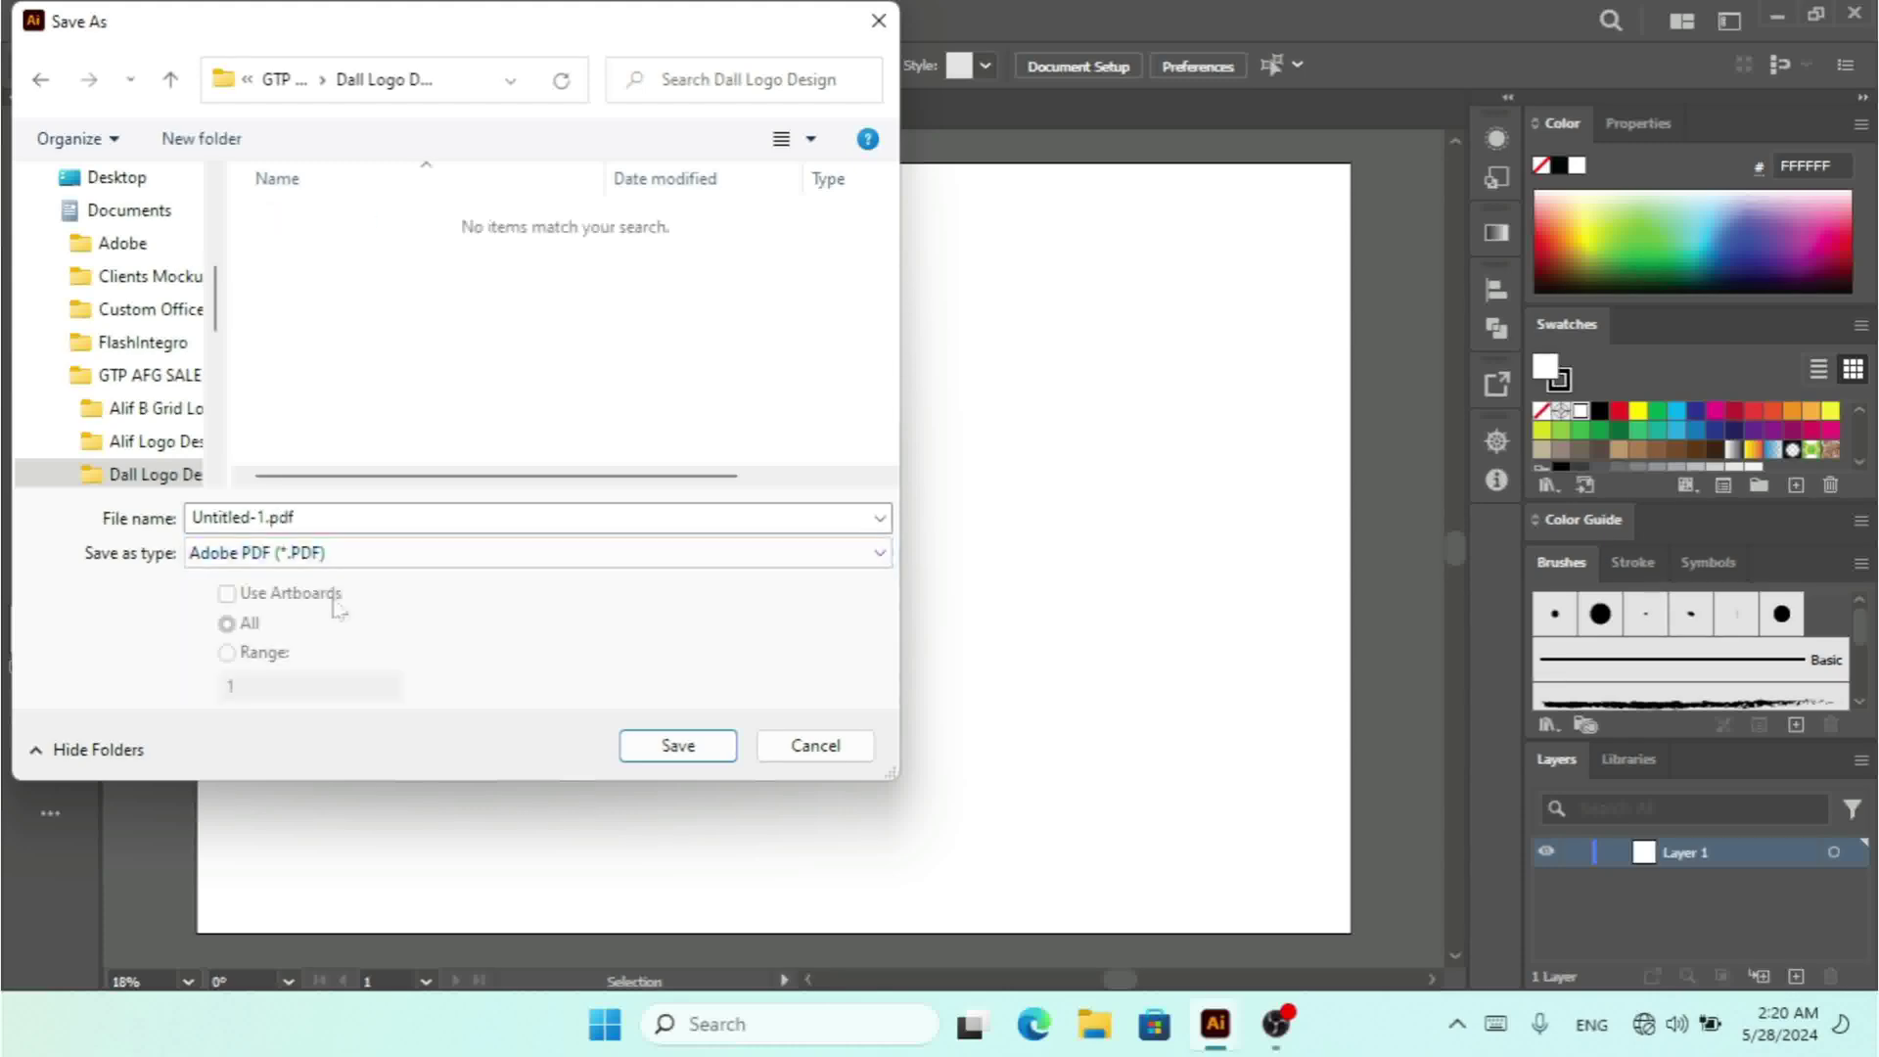
pyautogui.click(700, 752)
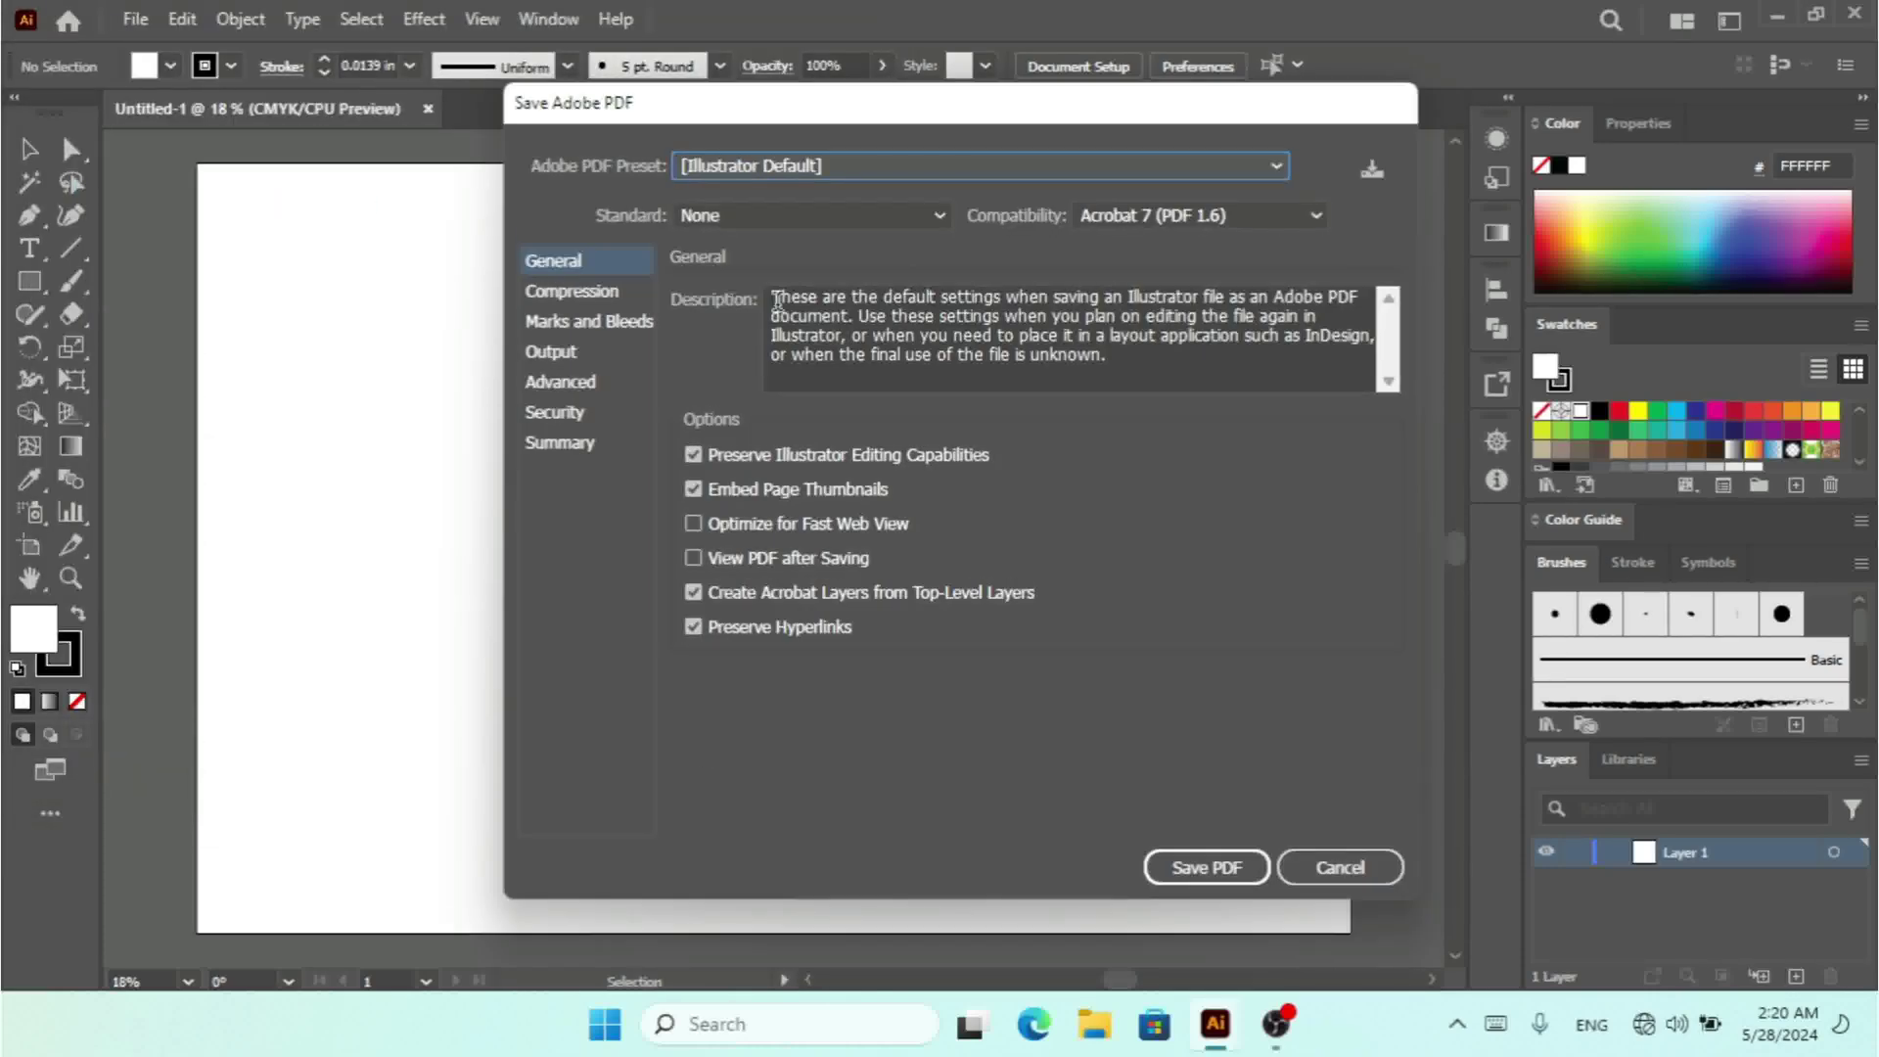
# - Choose the MY PDF_FINAL PR preset in the PDF save options, examine its Security settings, and cancel without saving
pyautogui.click(1014, 170)
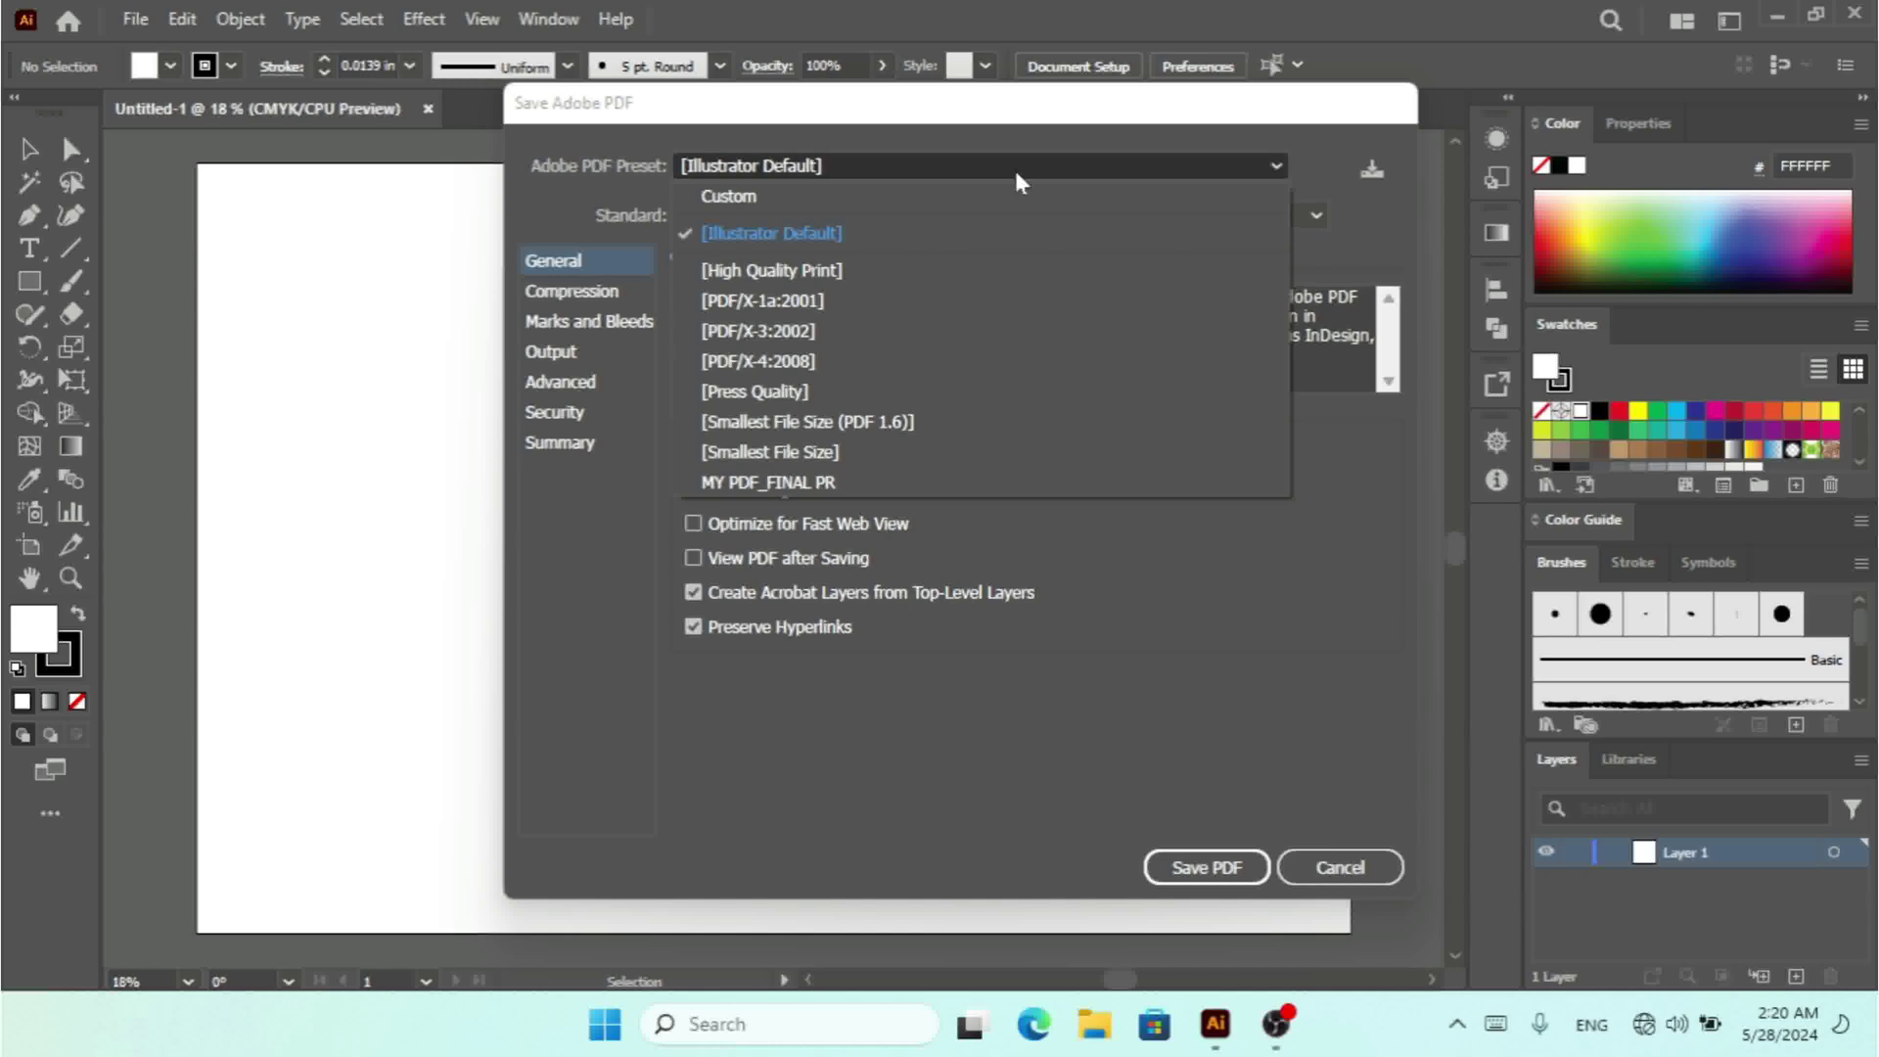
pyautogui.click(814, 482)
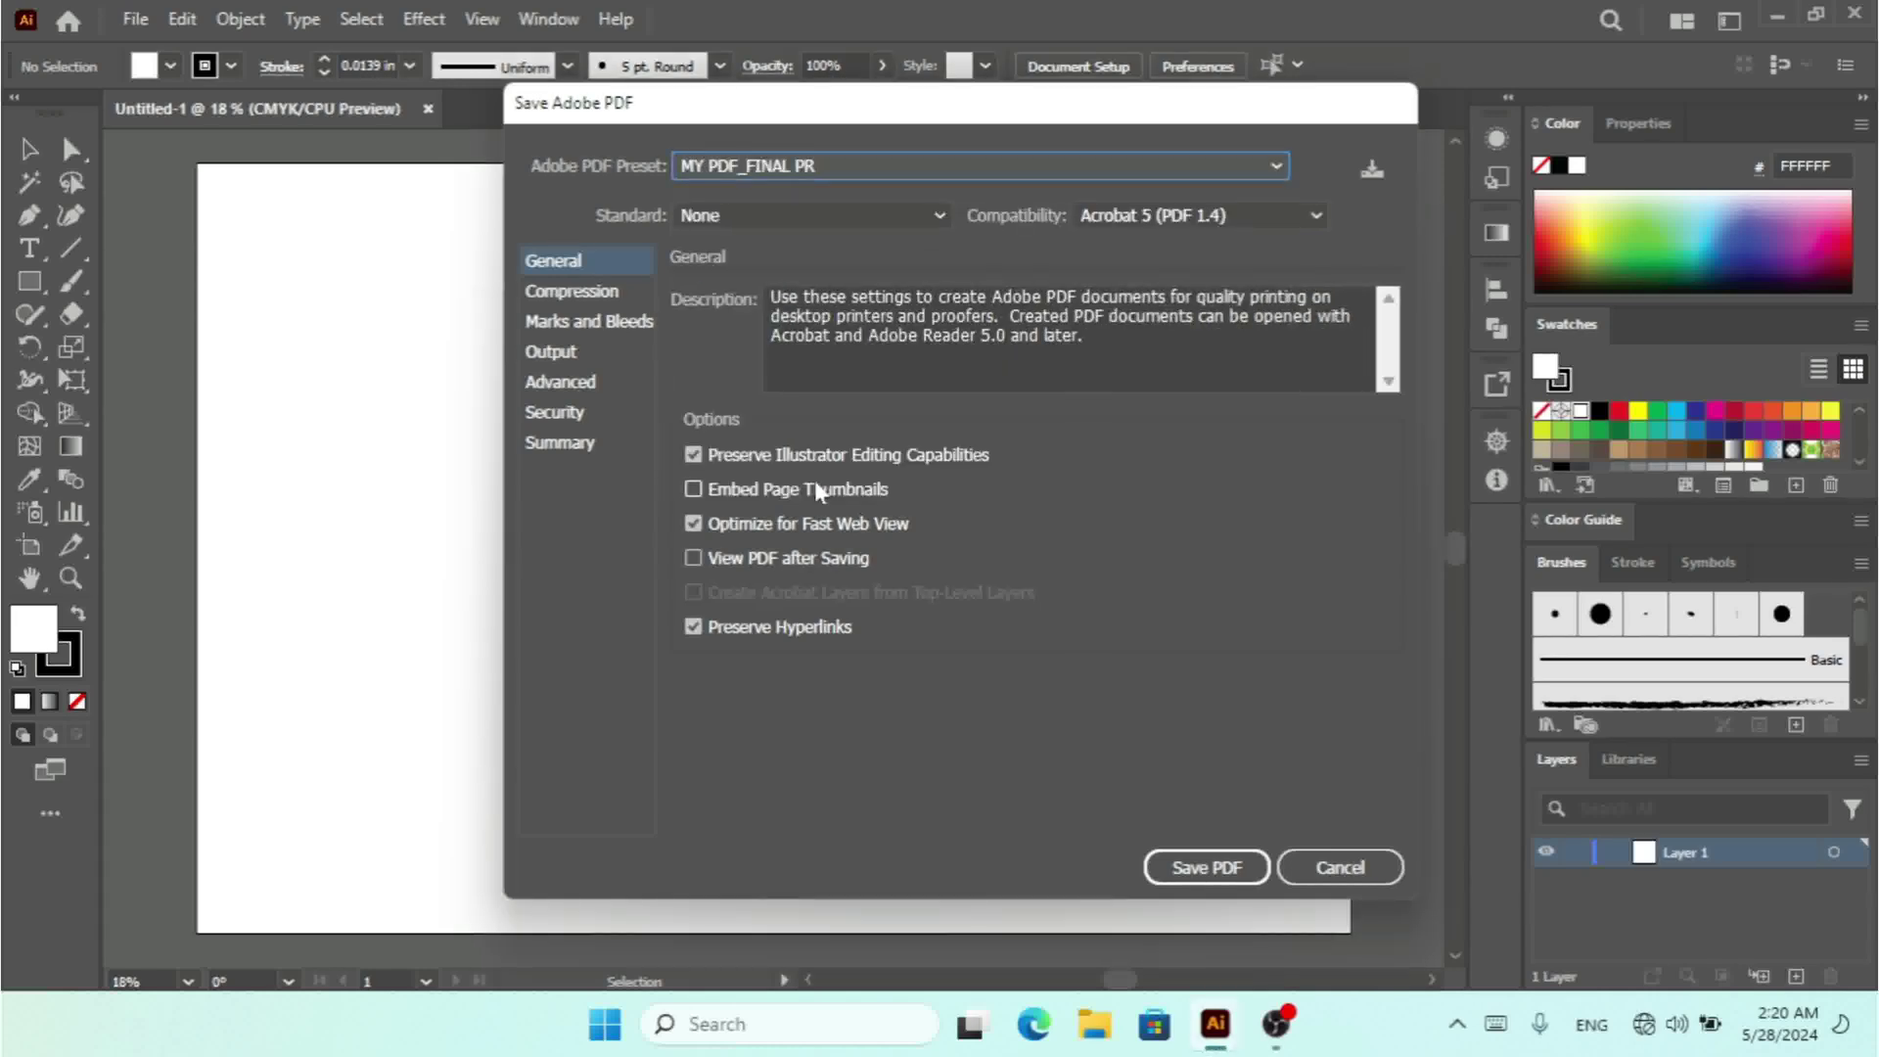
pyautogui.moveTo(1074, 121); pyautogui.dragTo(1036, 125)
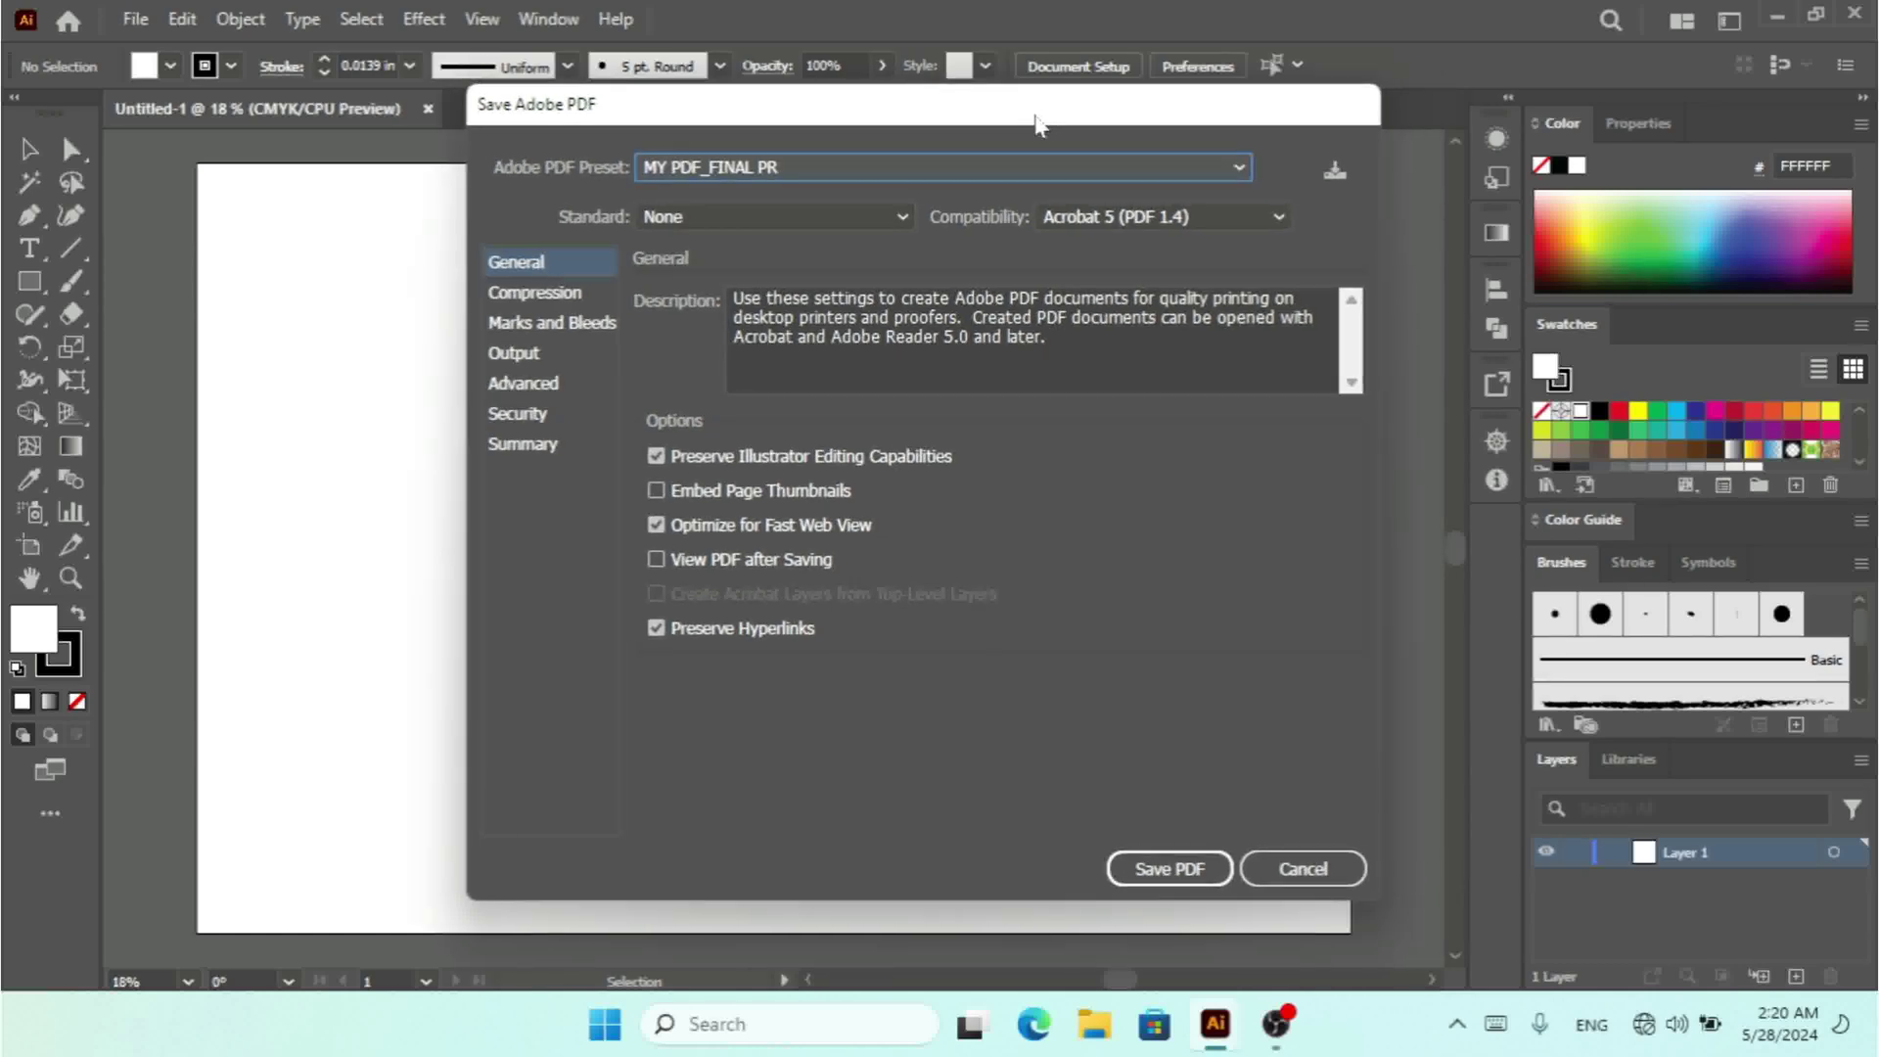
pyautogui.click(518, 415)
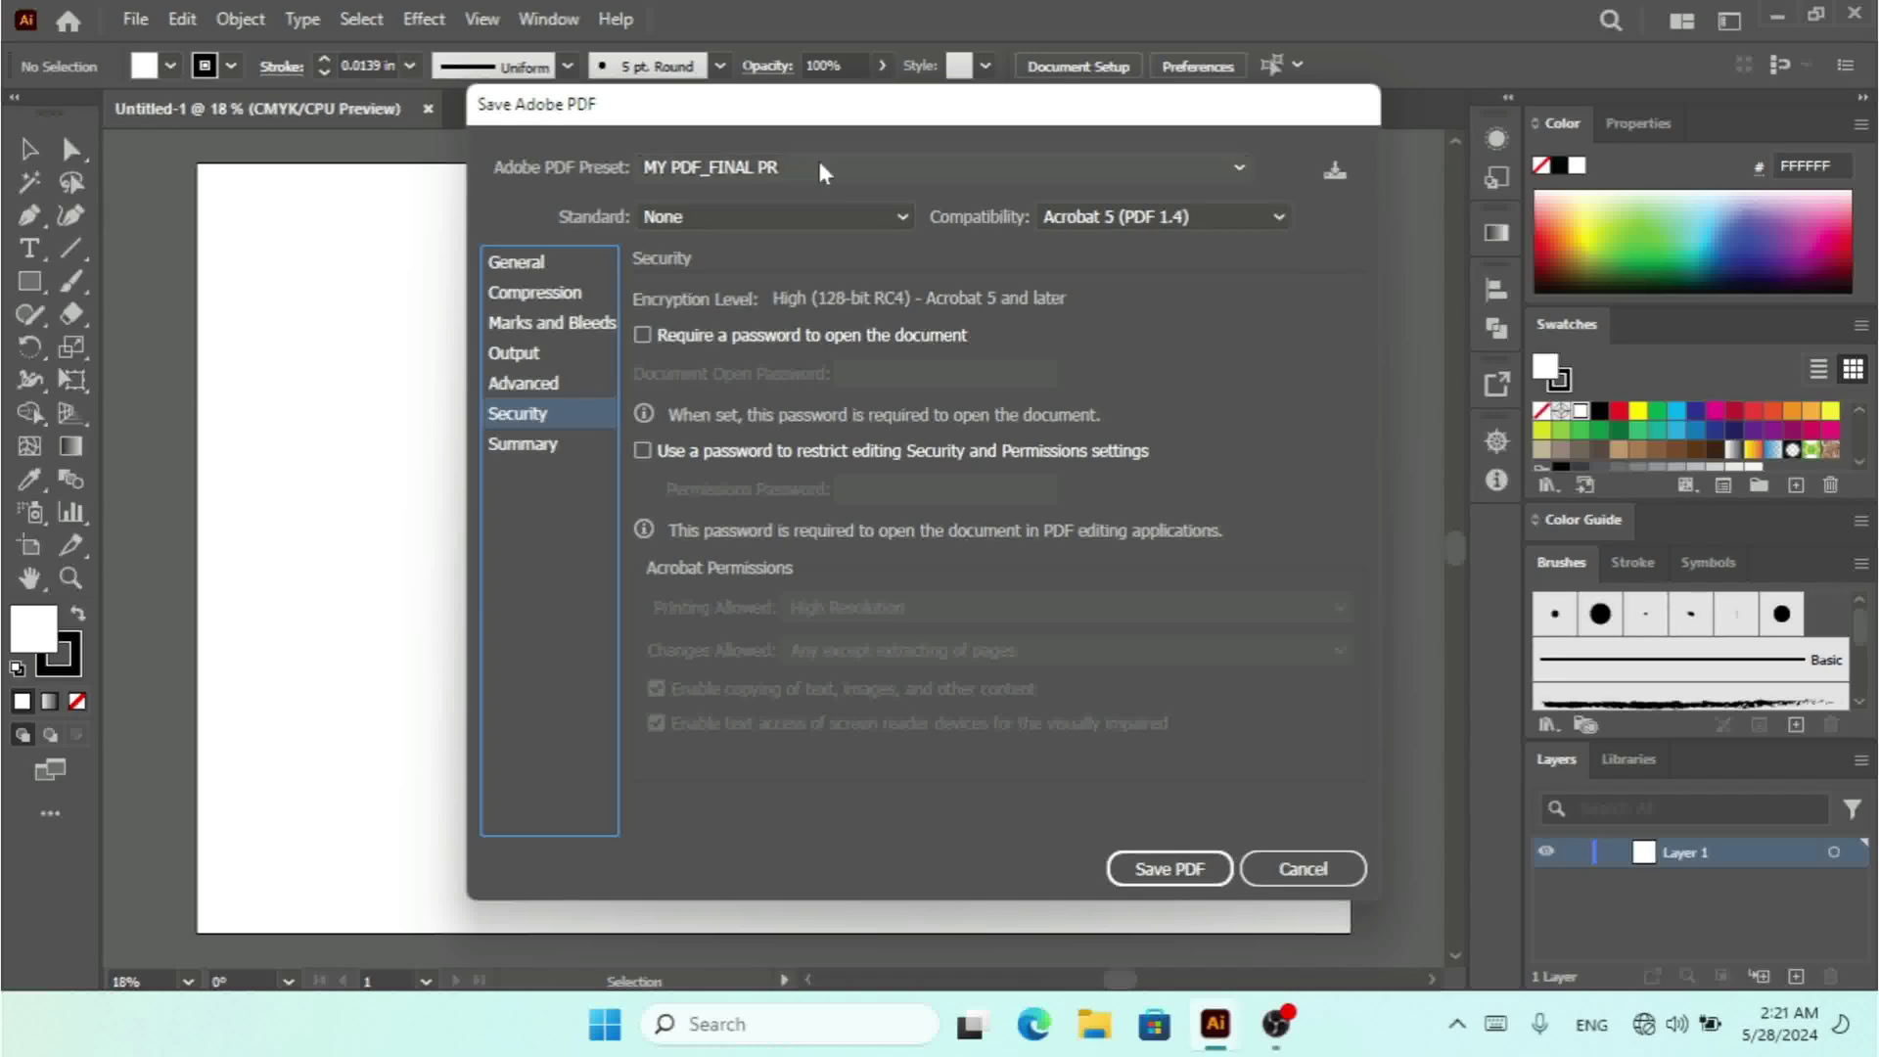
pyautogui.click(1316, 871)
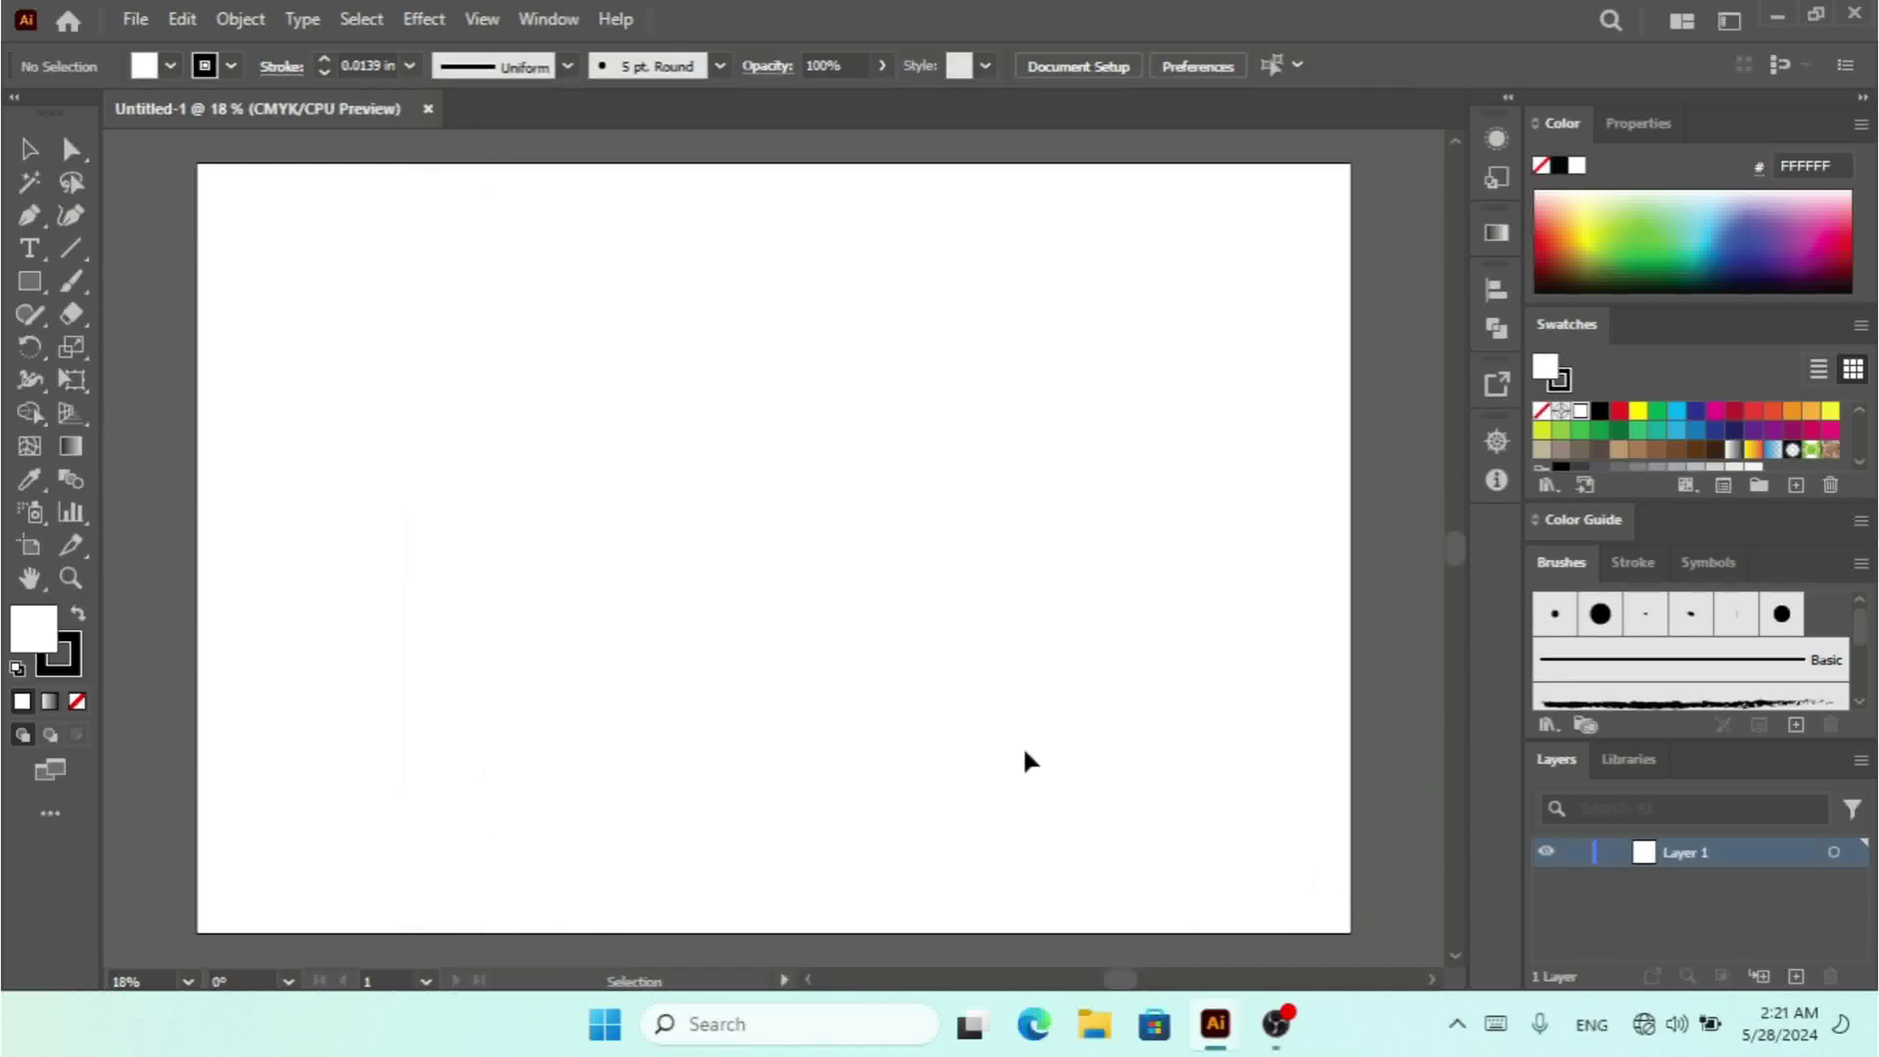
# - Open the Perspective Grid Presets and select the 3d Project preset to view its settings
pyautogui.click(182, 20)
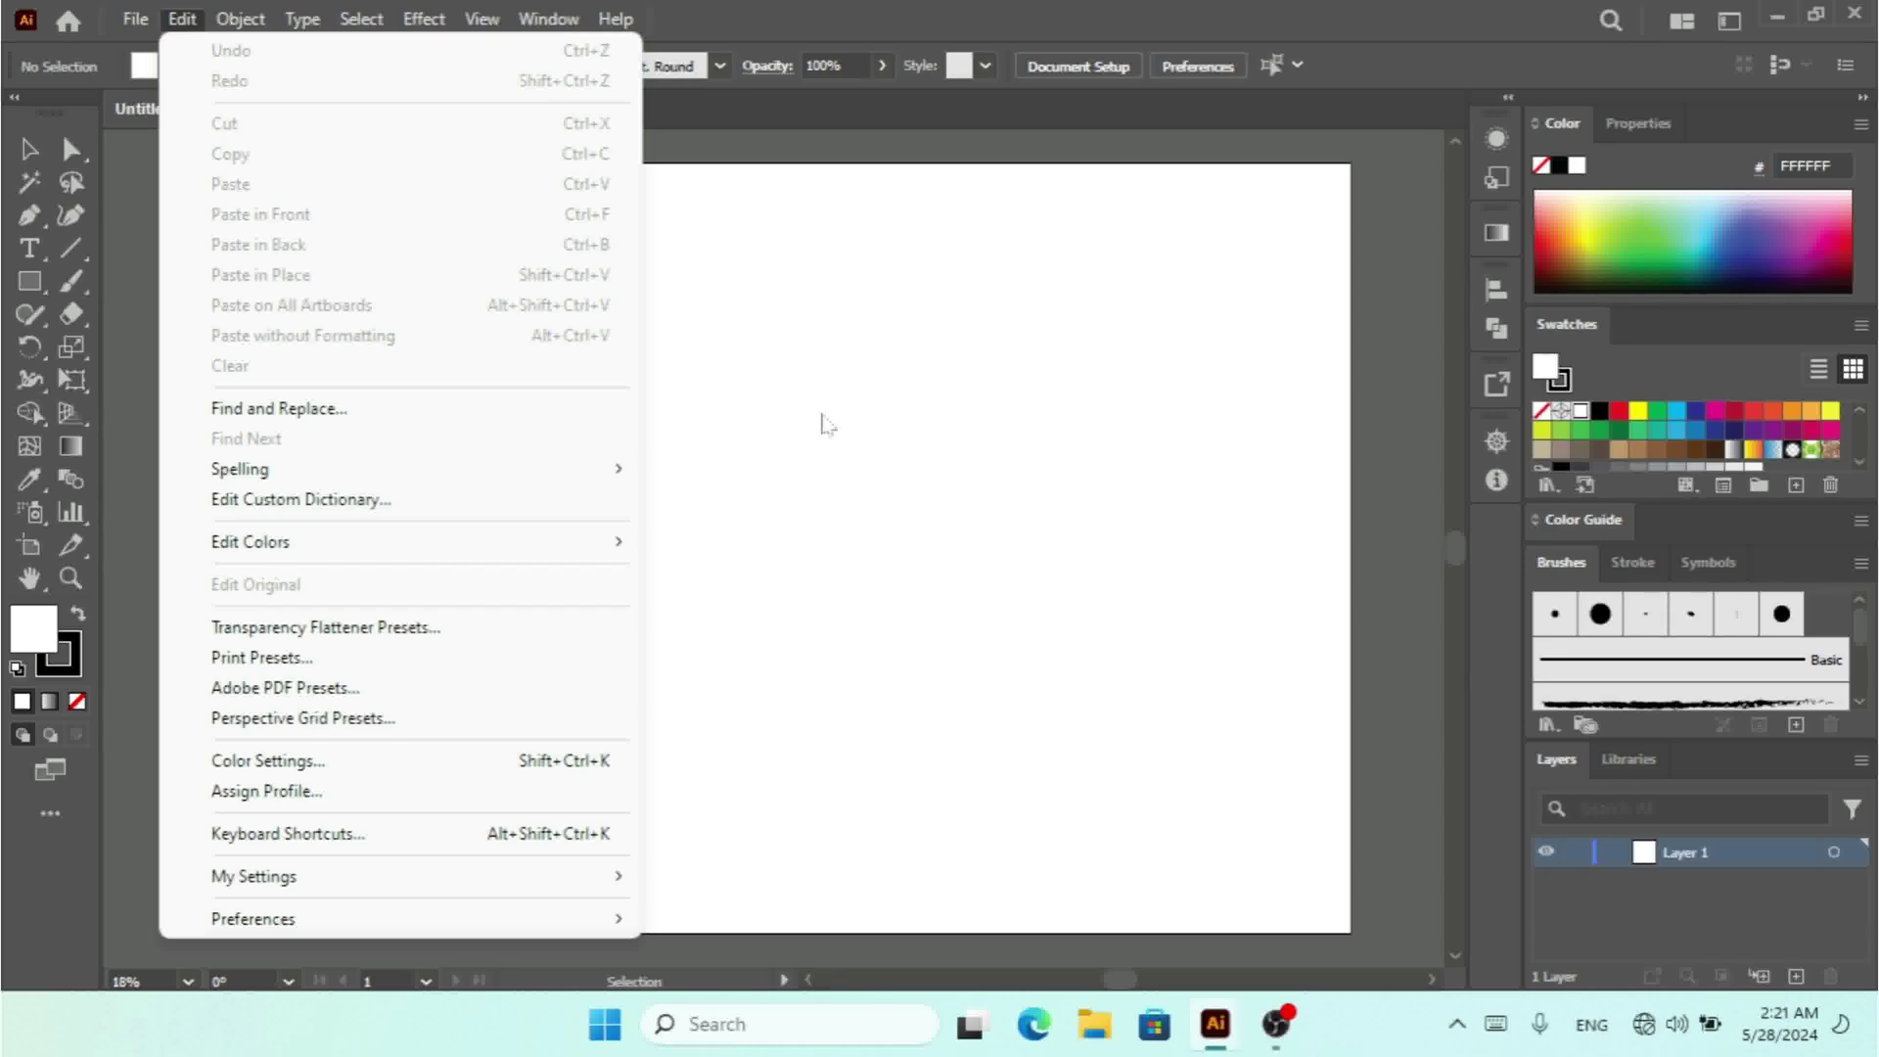
pyautogui.click(419, 717)
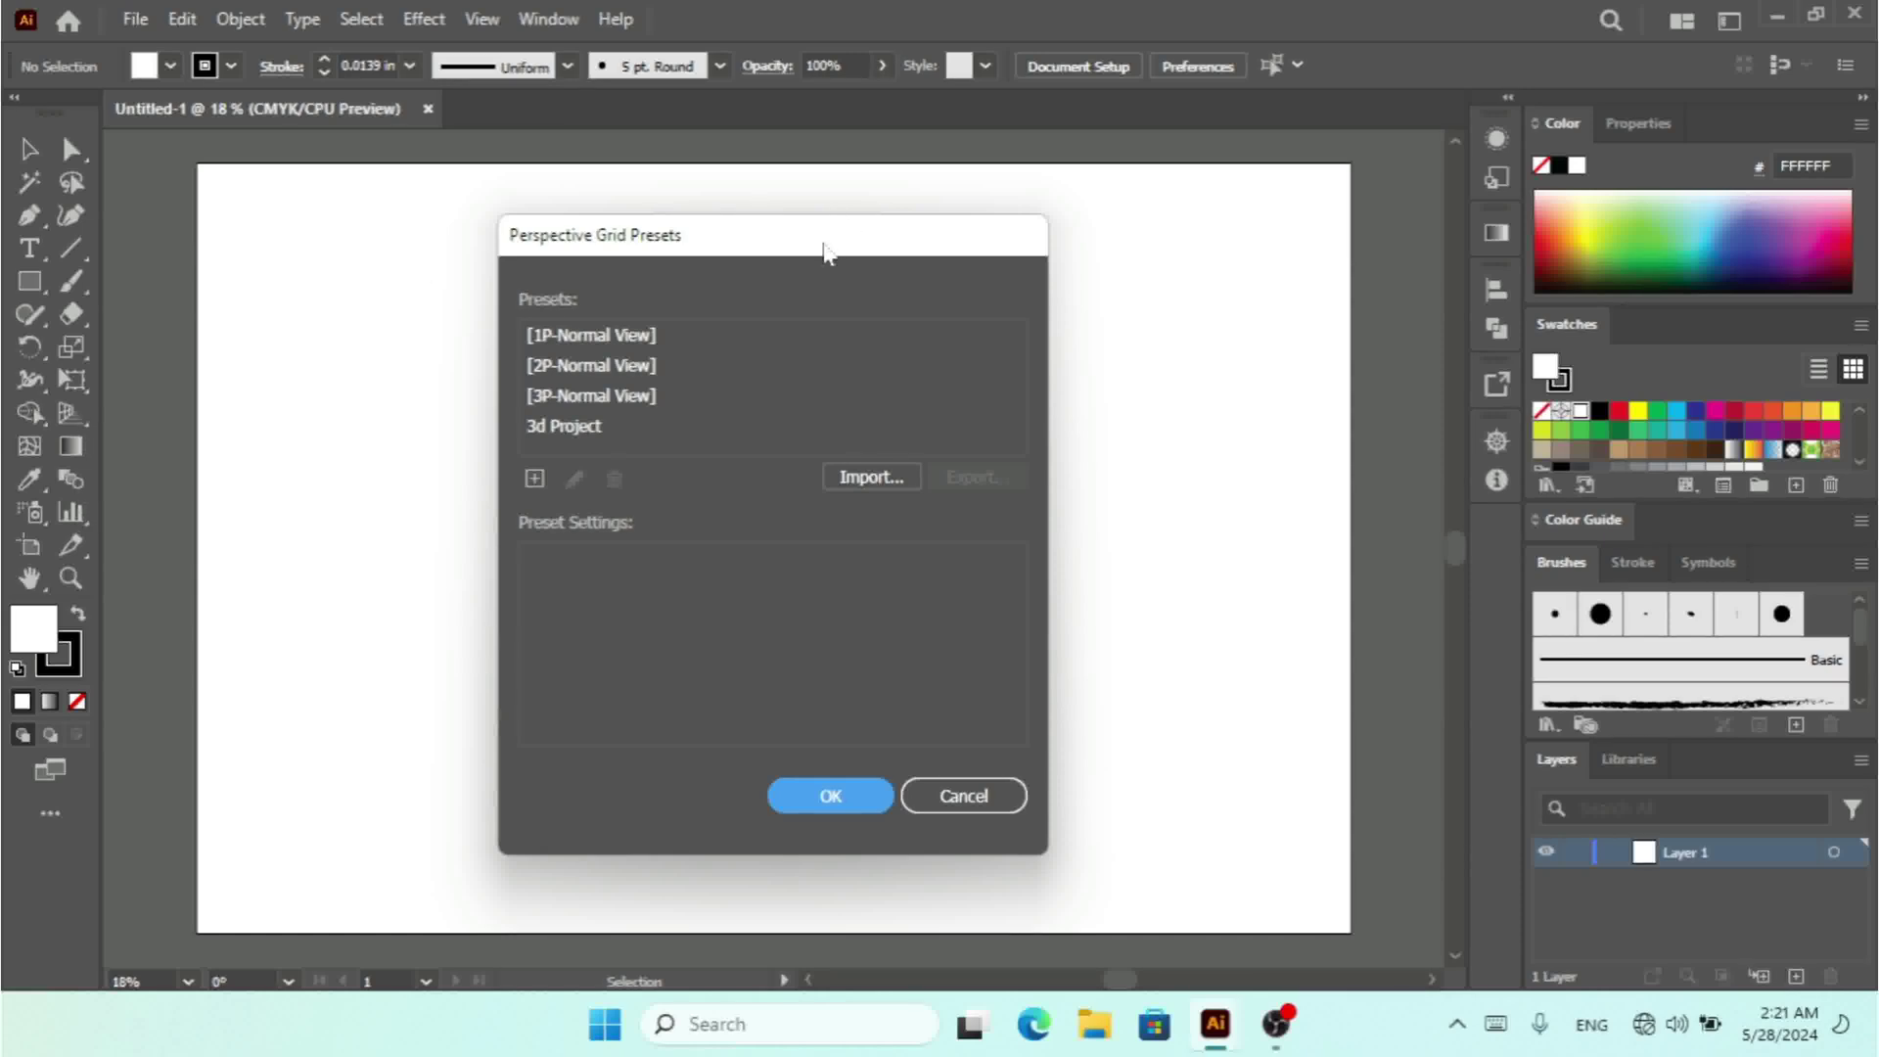
pyautogui.moveTo(824, 245); pyautogui.dragTo(857, 239)
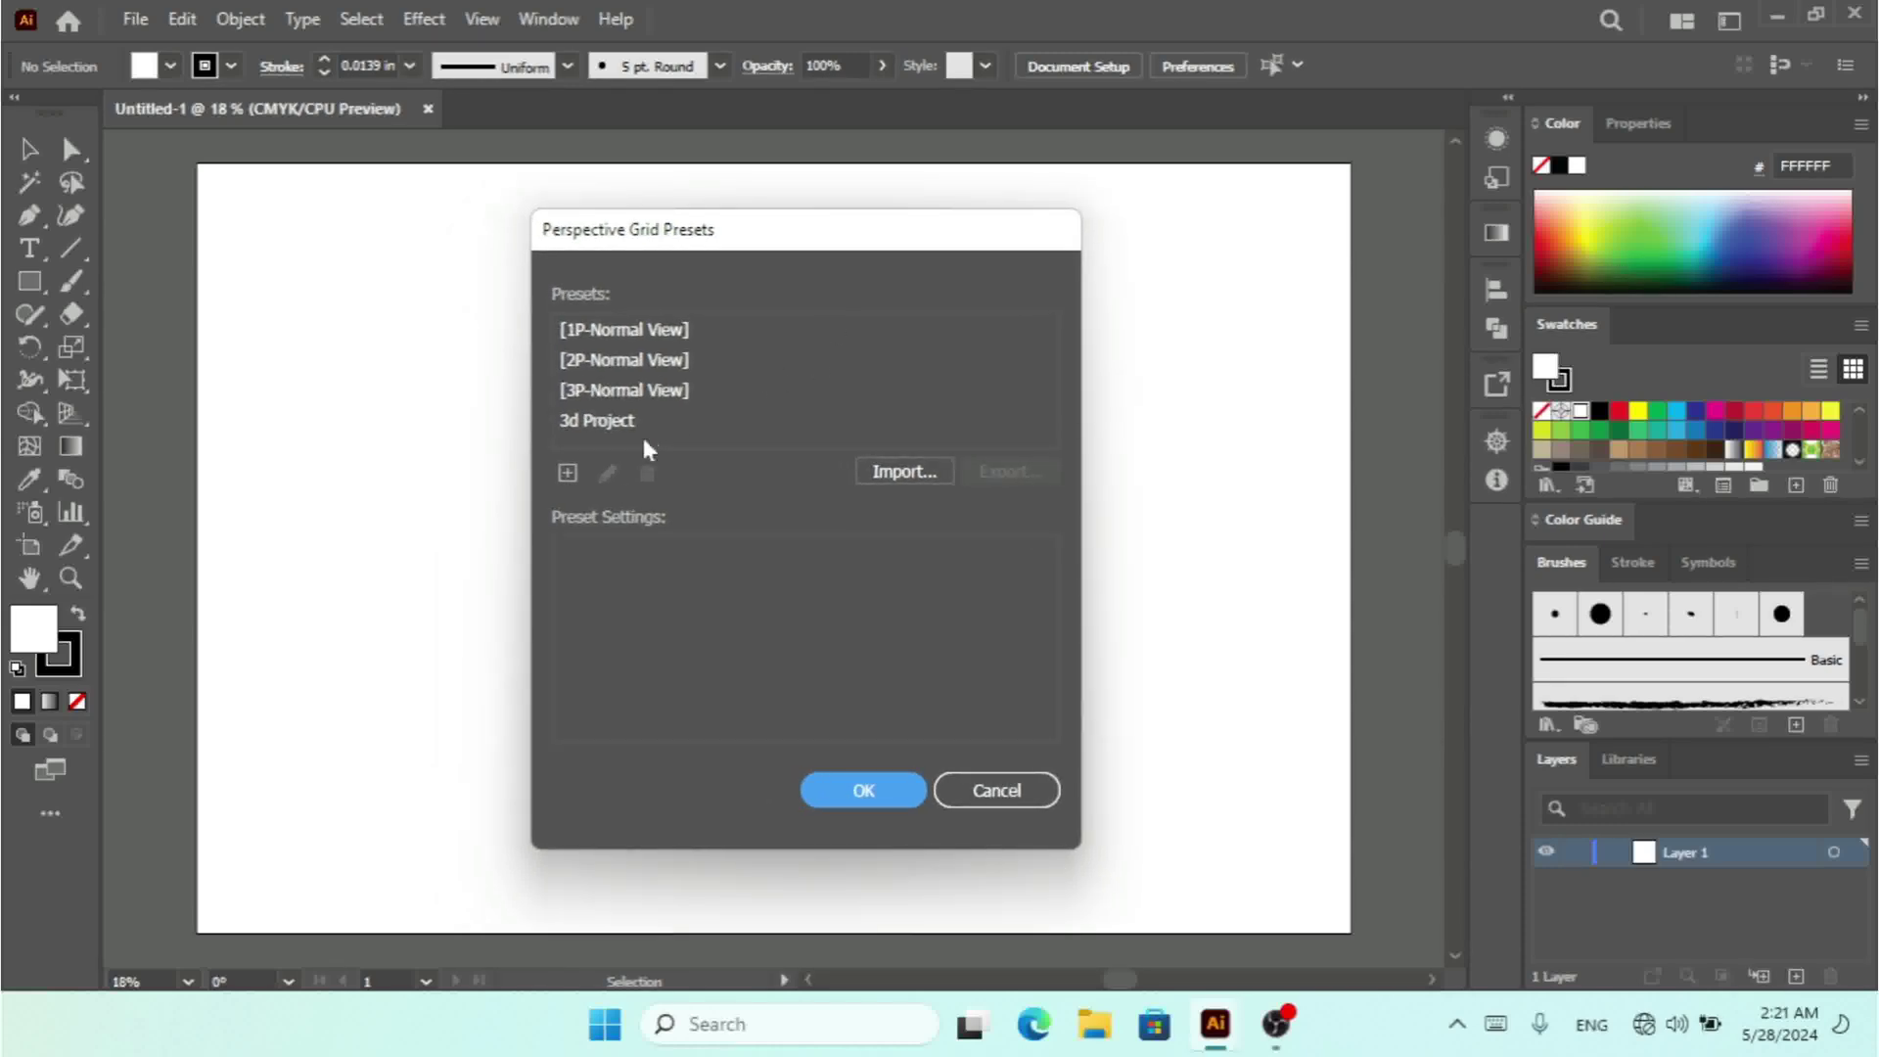
pyautogui.click(602, 423)
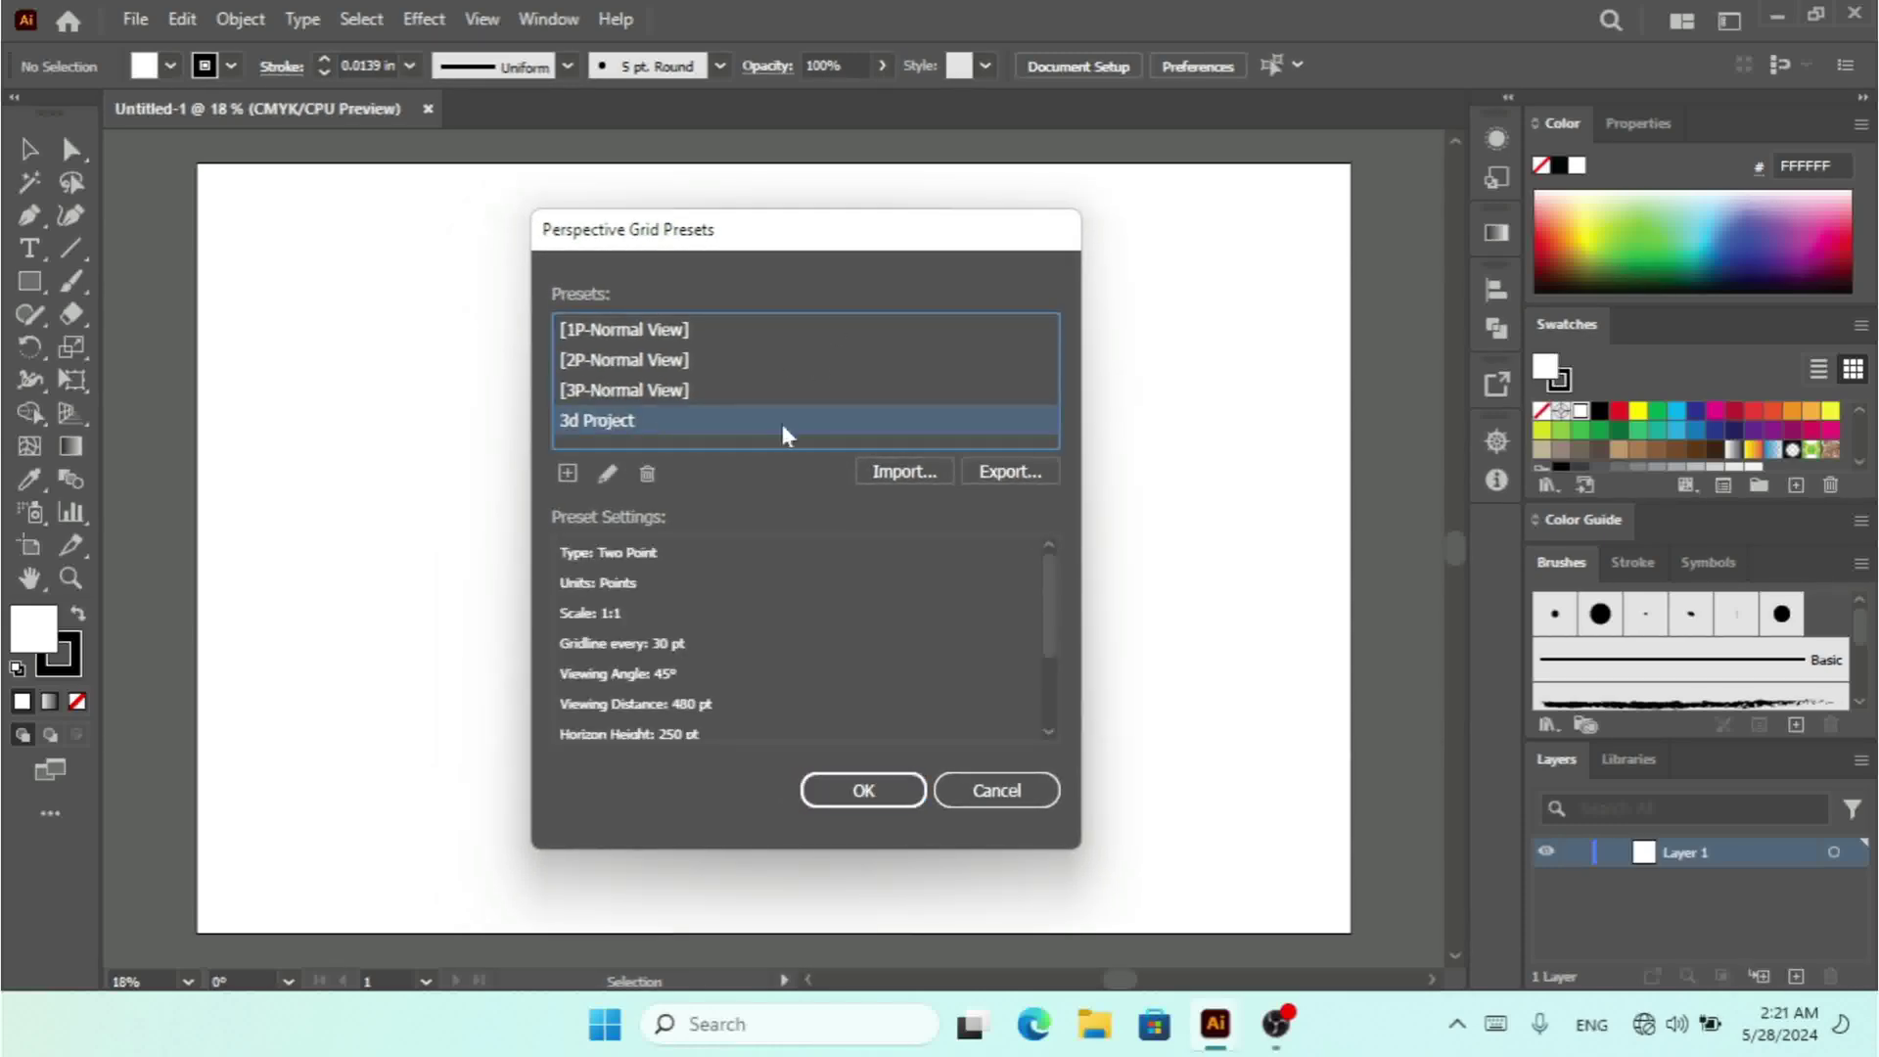
# - Open the 3d Project perspective grid preset for editing, examine its grid settings and colors, and leave the presets without changes
pyautogui.click(611, 472)
pyautogui.moveTo(1335, 65); pyautogui.dragTo(1150, 71)
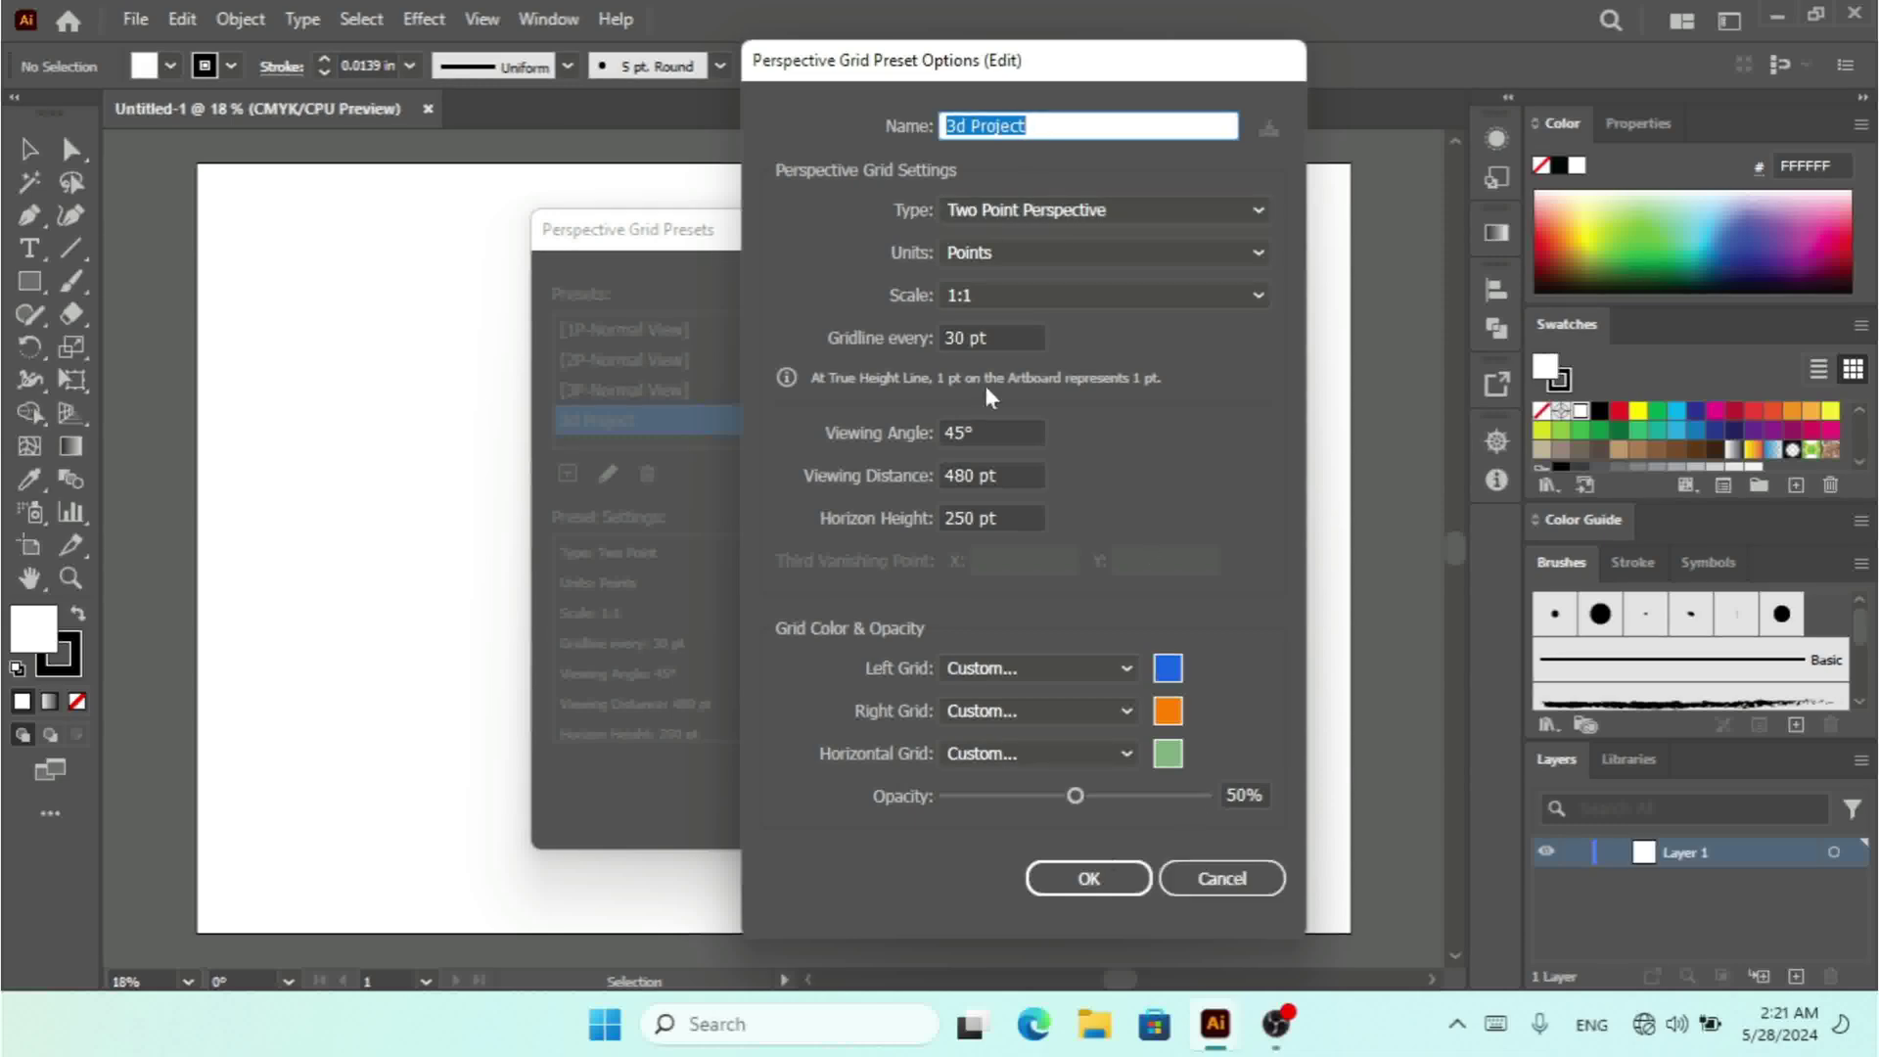
pyautogui.click(1222, 878)
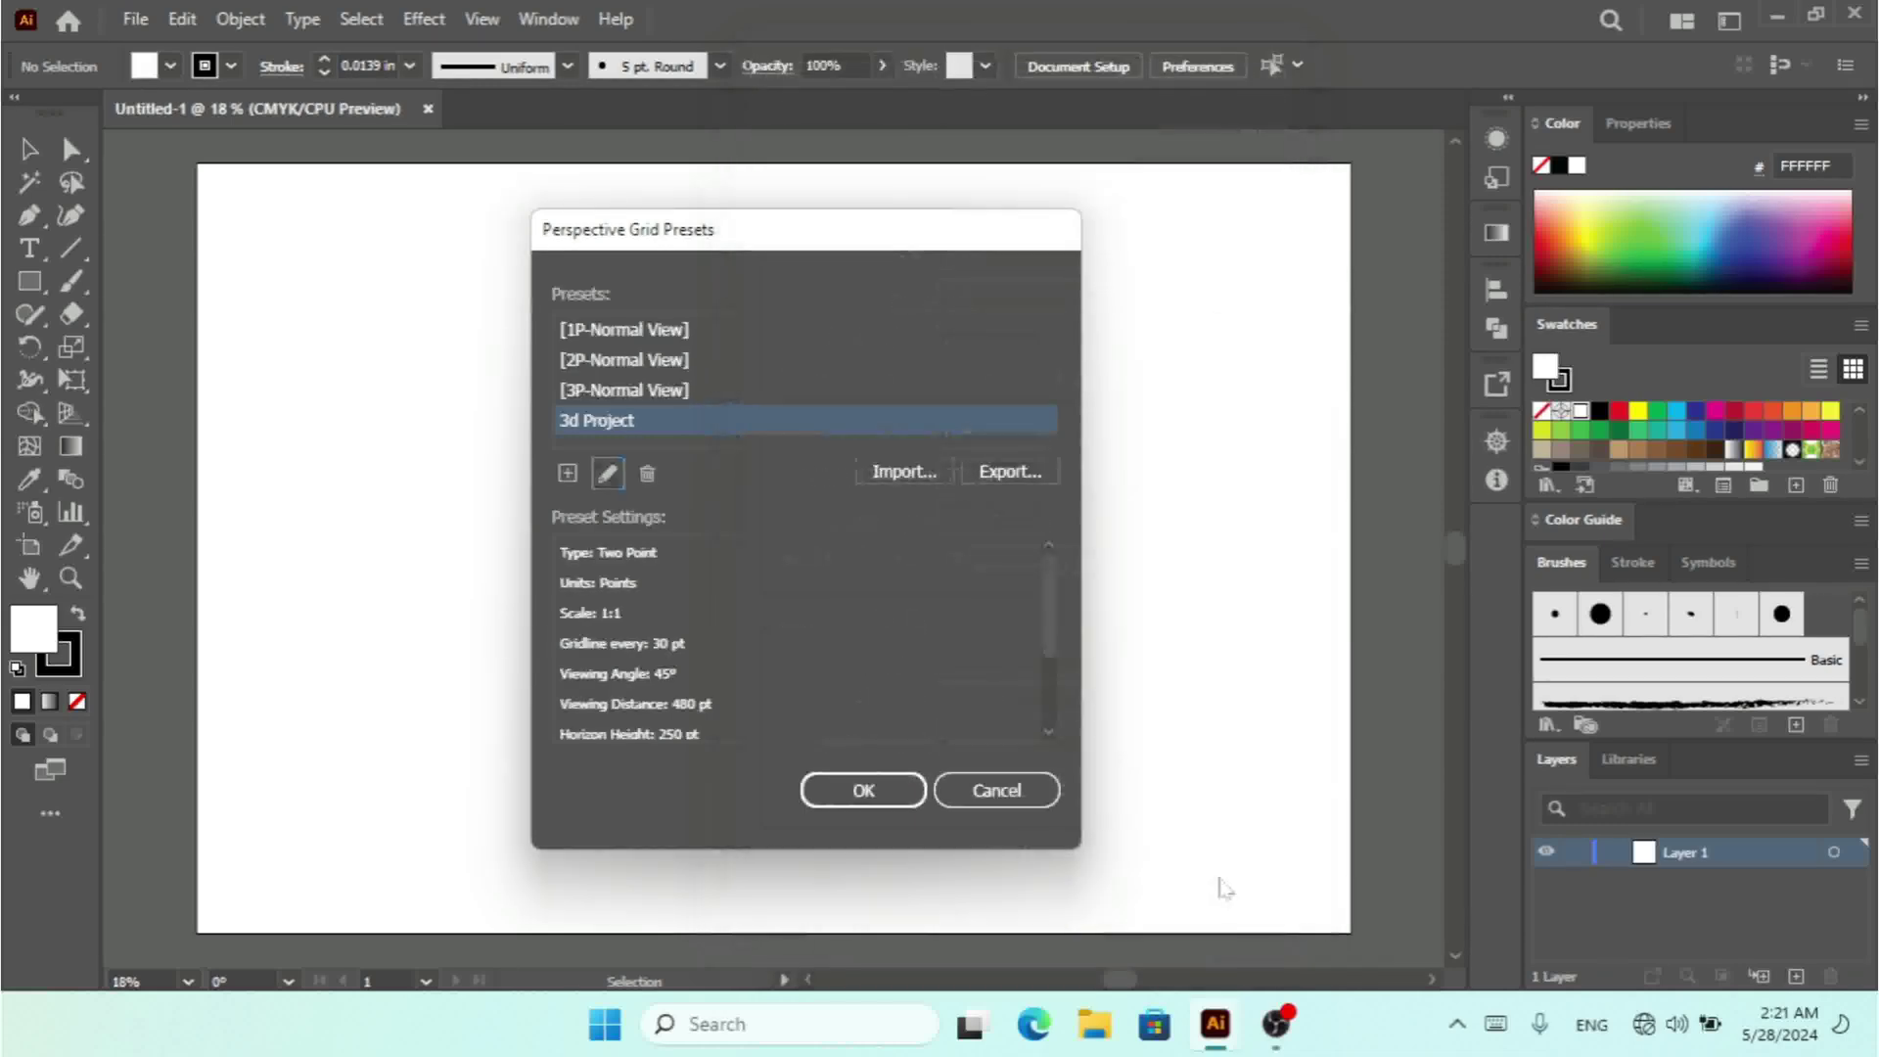
pyautogui.click(1024, 788)
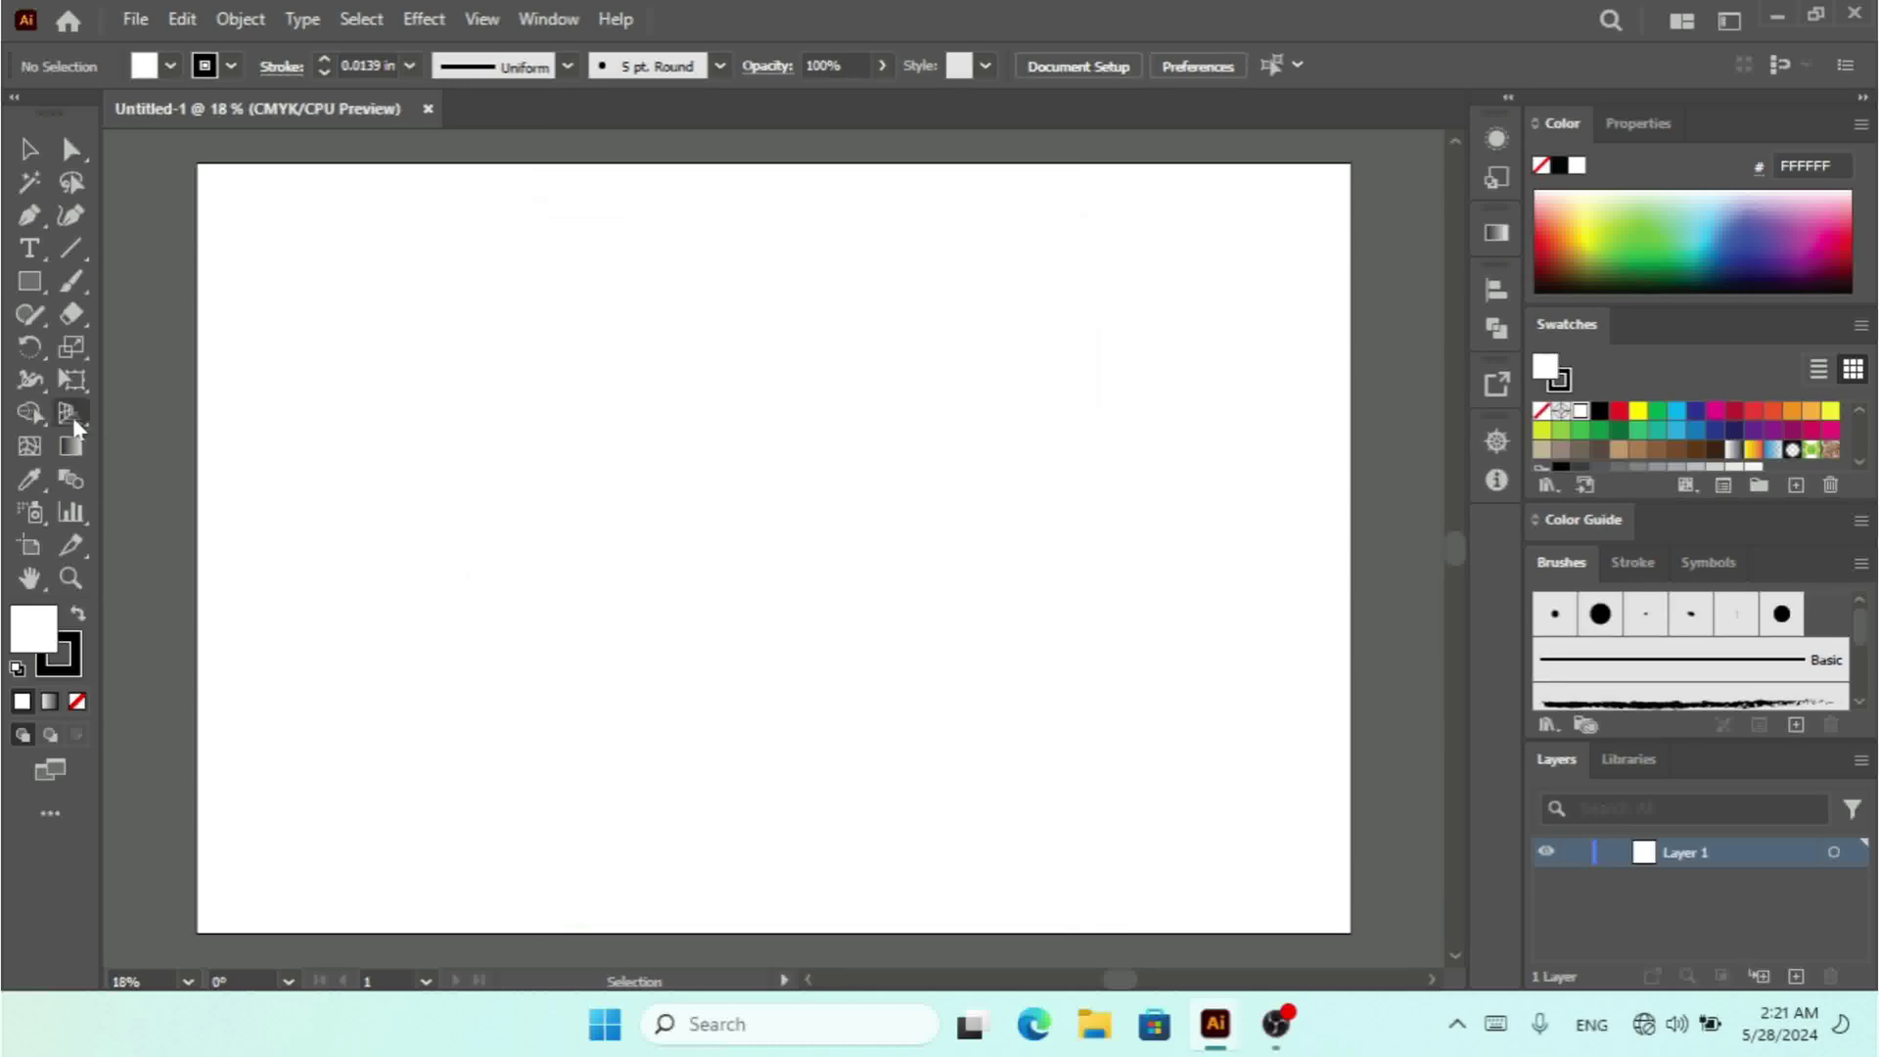
# - Activate the Perspective Grid Tool to show the two-point perspective grid on the artboard
pyautogui.click(73, 416)
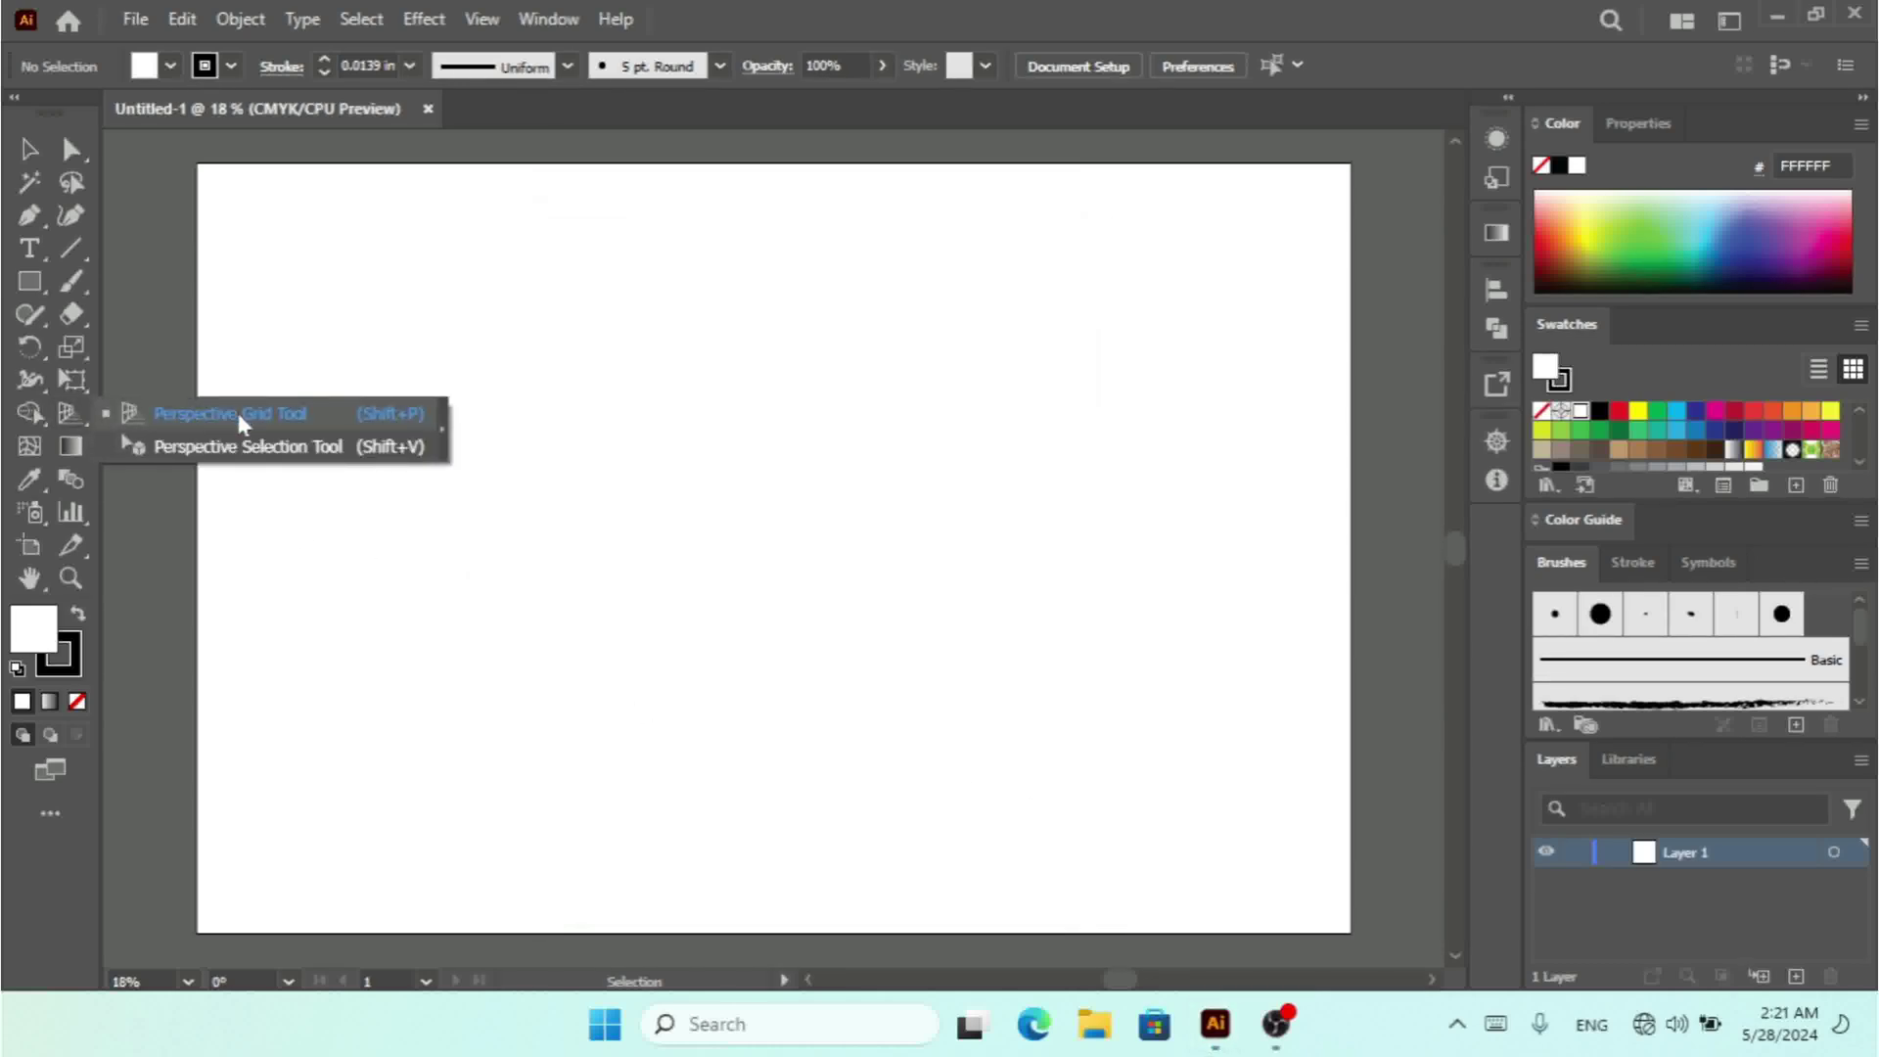
pyautogui.click(405, 442)
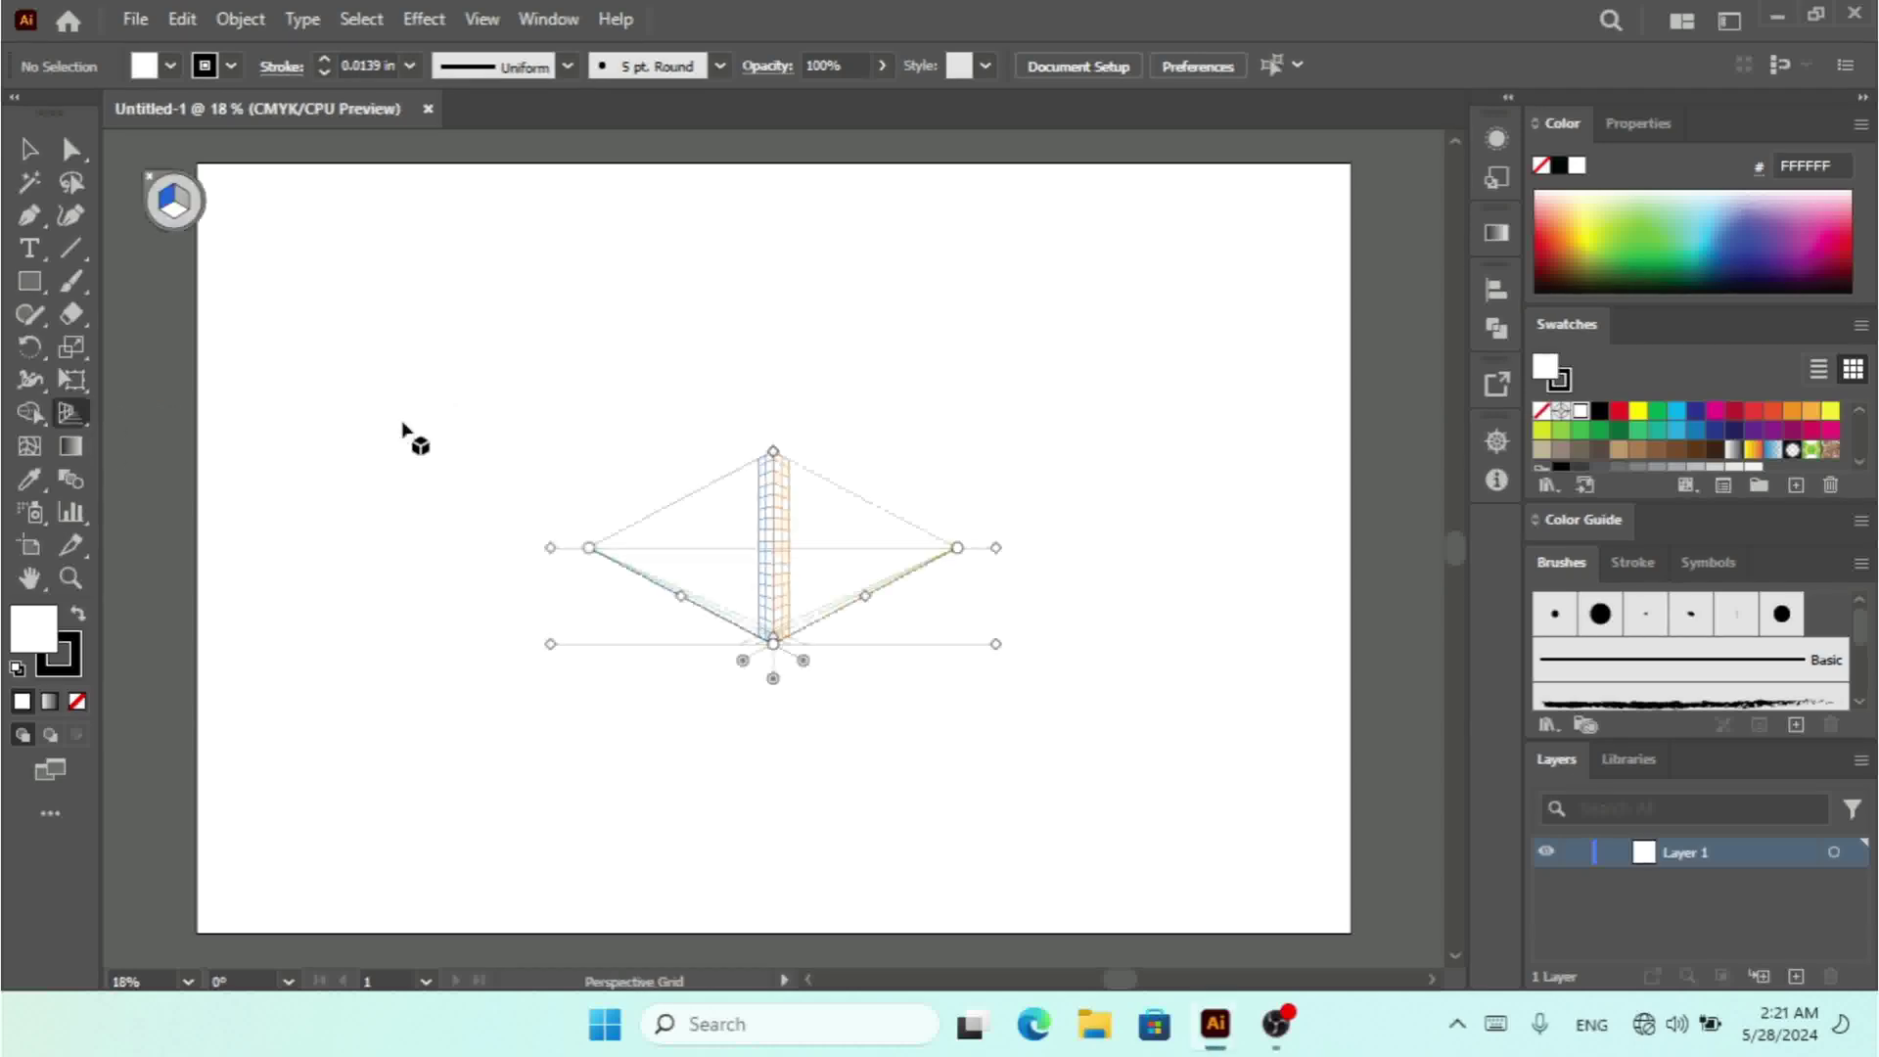
pyautogui.hotkey('ctrl', '=')
pyautogui.hotkey('ctrl', '=')
pyautogui.hotkey('ctrl', '=')
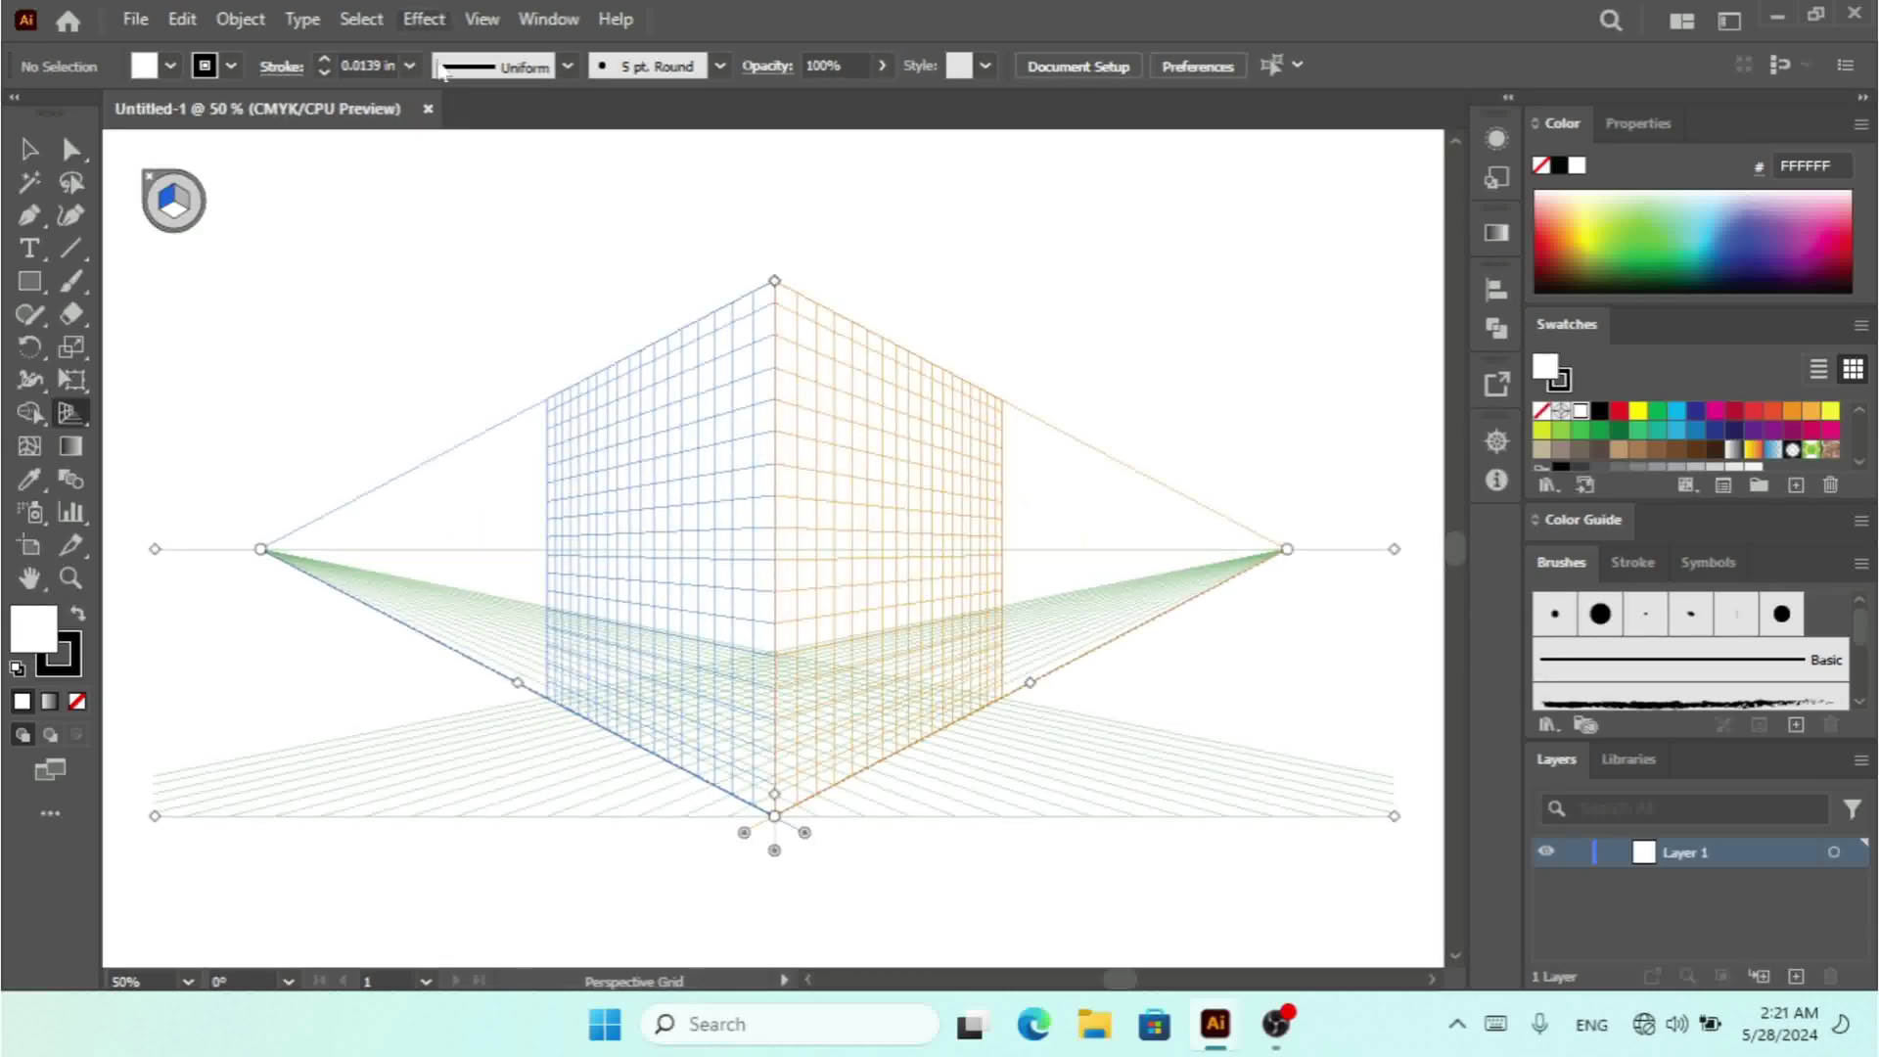
# - Open the Define Perspective Grid settings for the current grid, examine the preset and grid options, and cancel
pyautogui.click(492, 24)
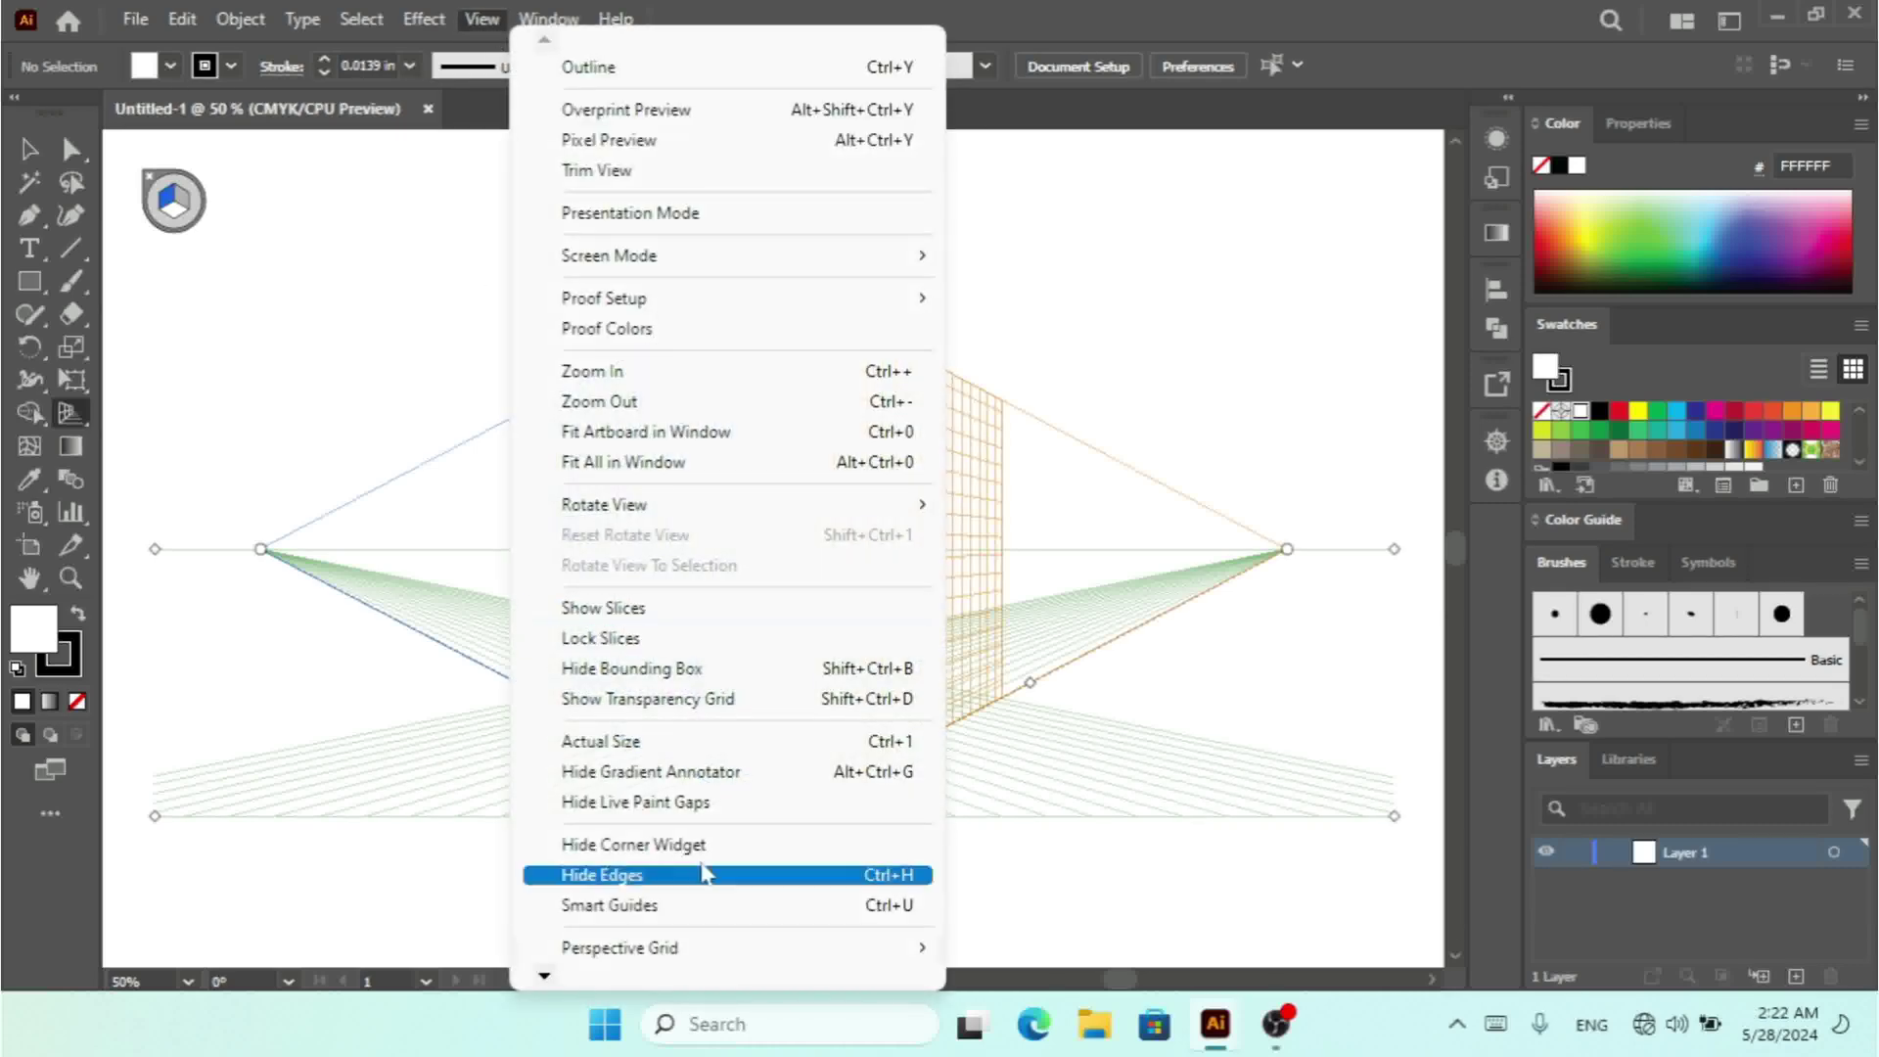
pyautogui.moveTo(747, 944)
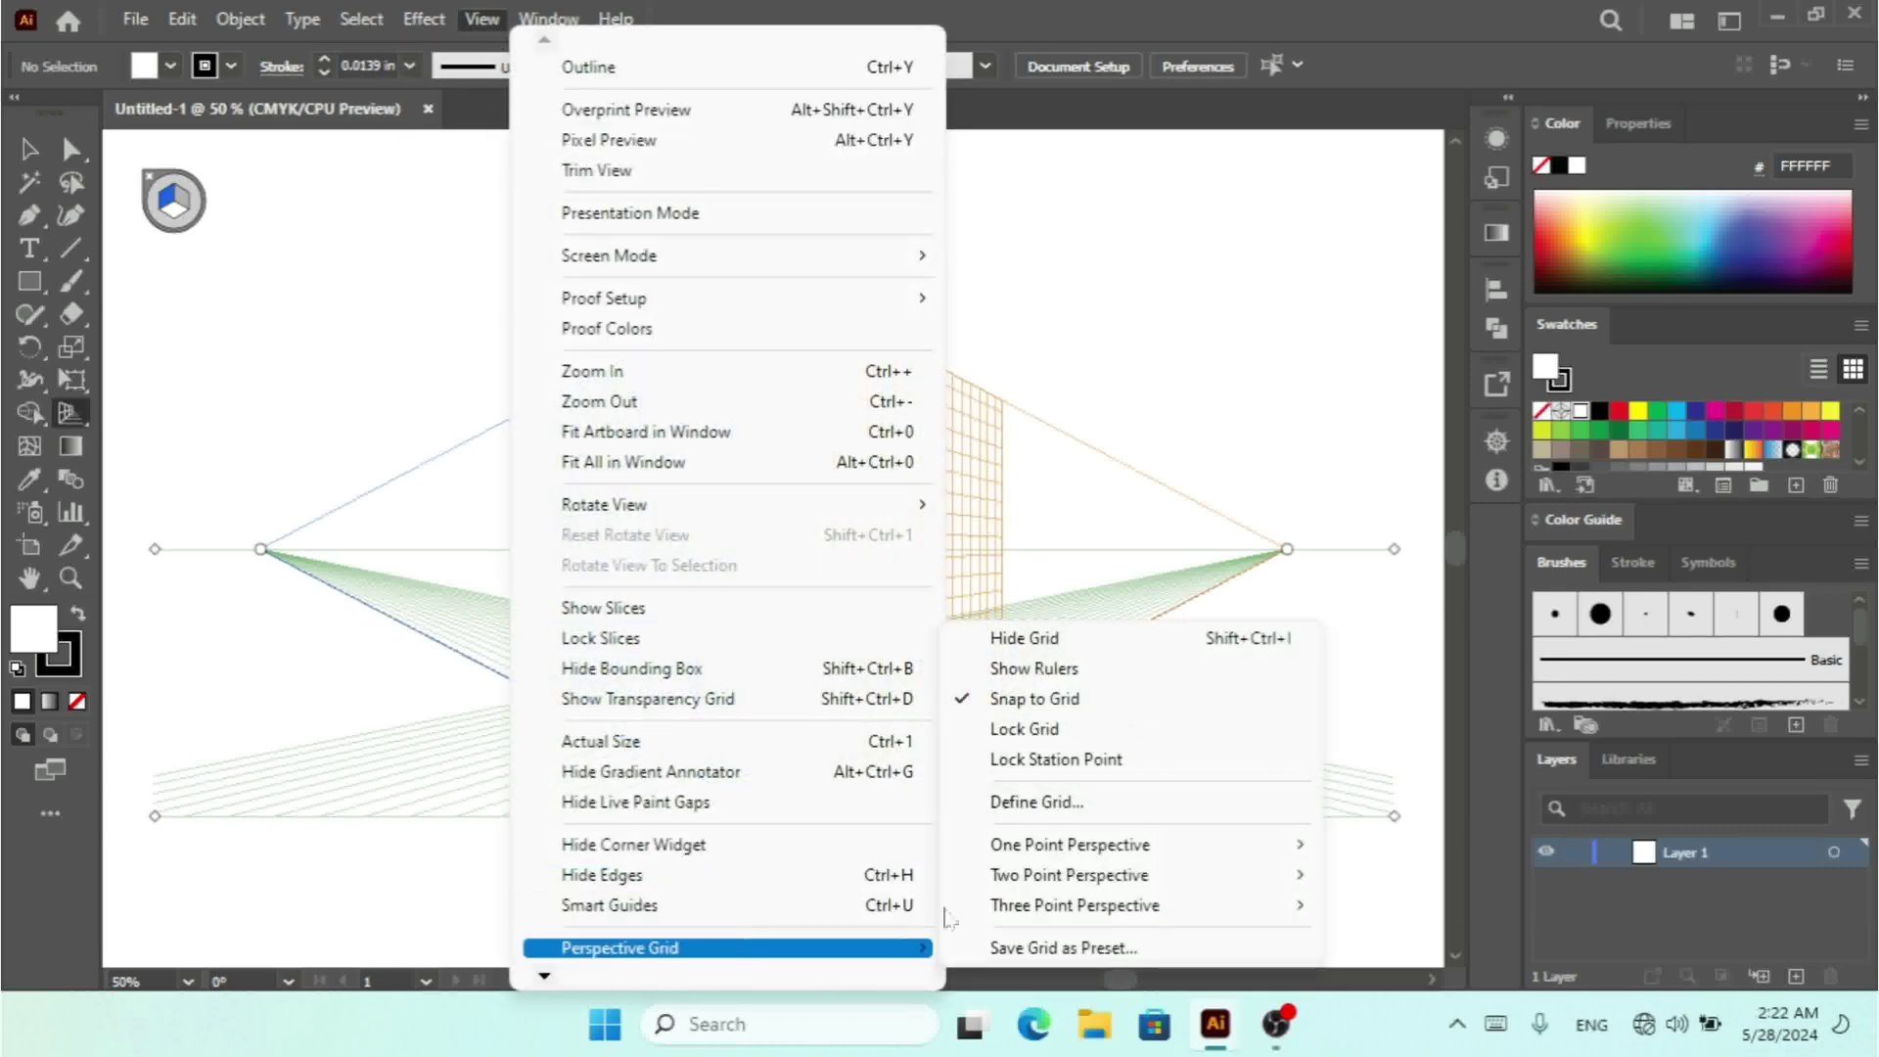
pyautogui.click(1114, 806)
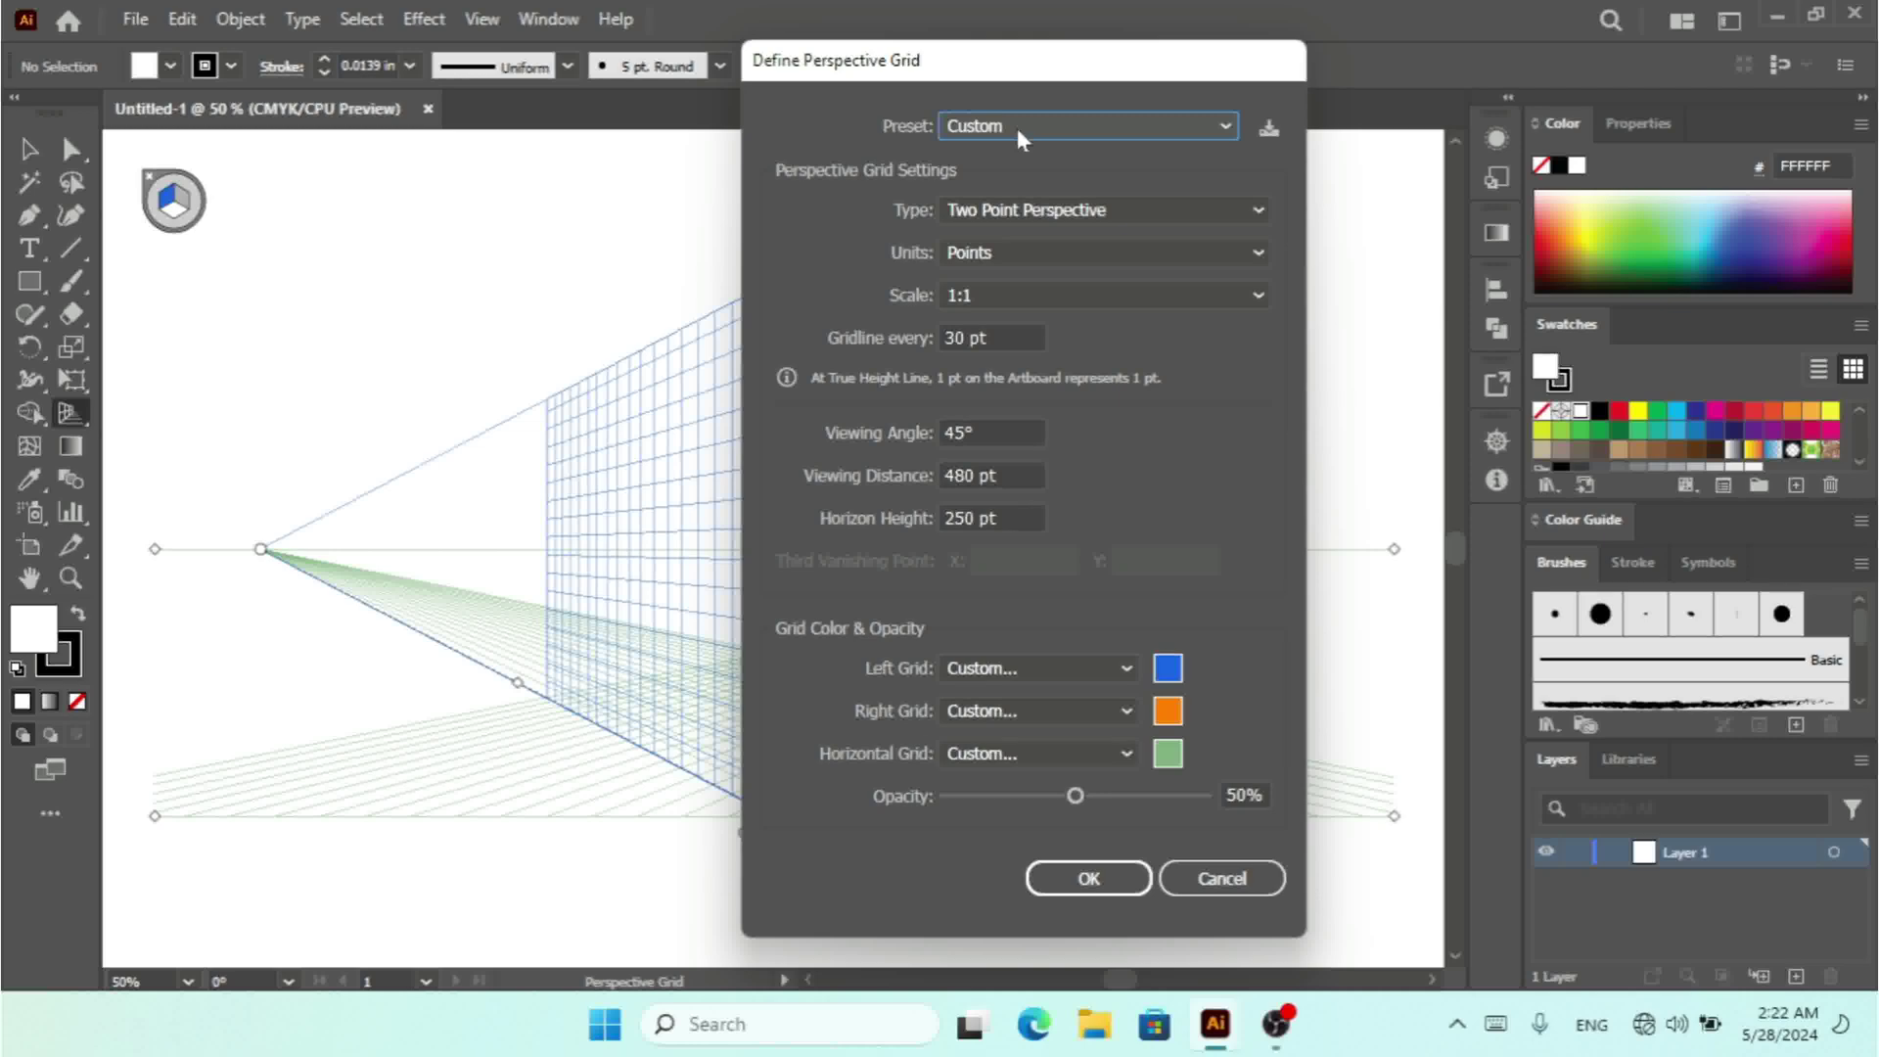
pyautogui.click(1220, 878)
# - Start a new perspective grid preset named My 3D PR and set its type to Three Point Perspective
pyautogui.click(184, 21)
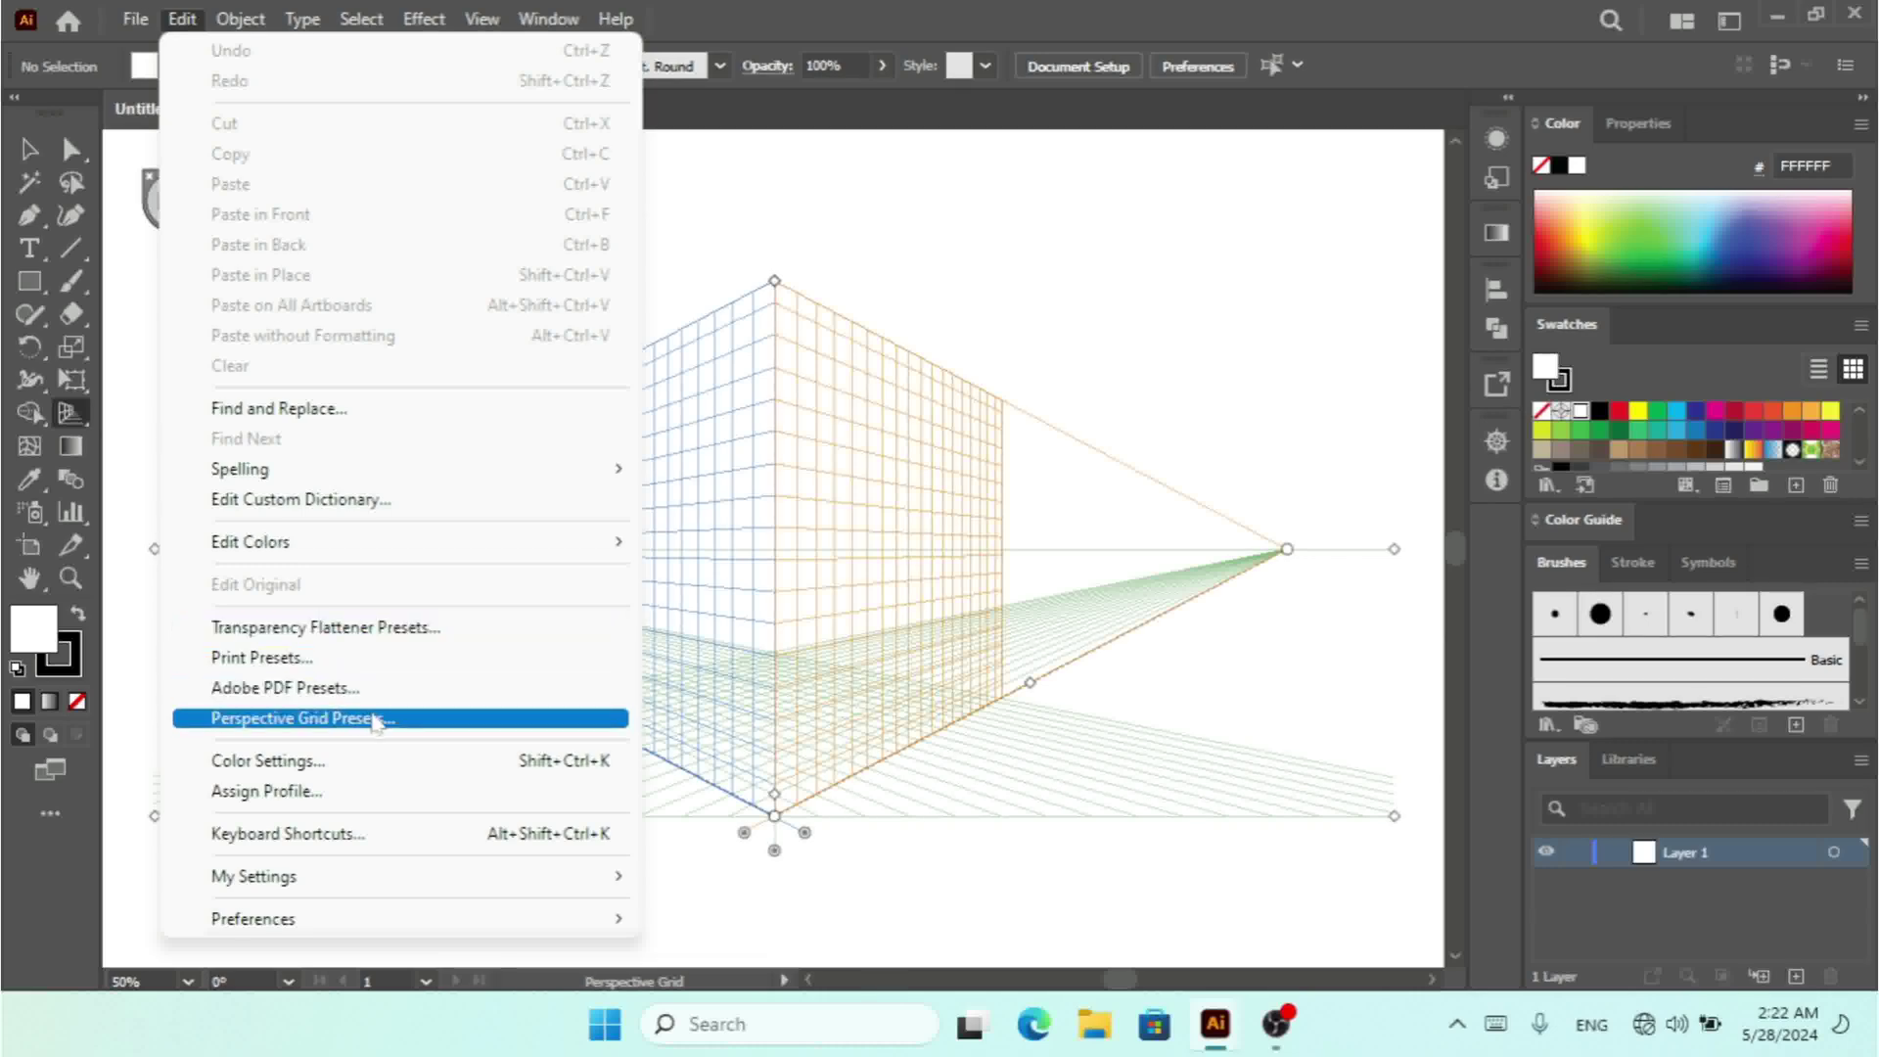
pyautogui.click(426, 722)
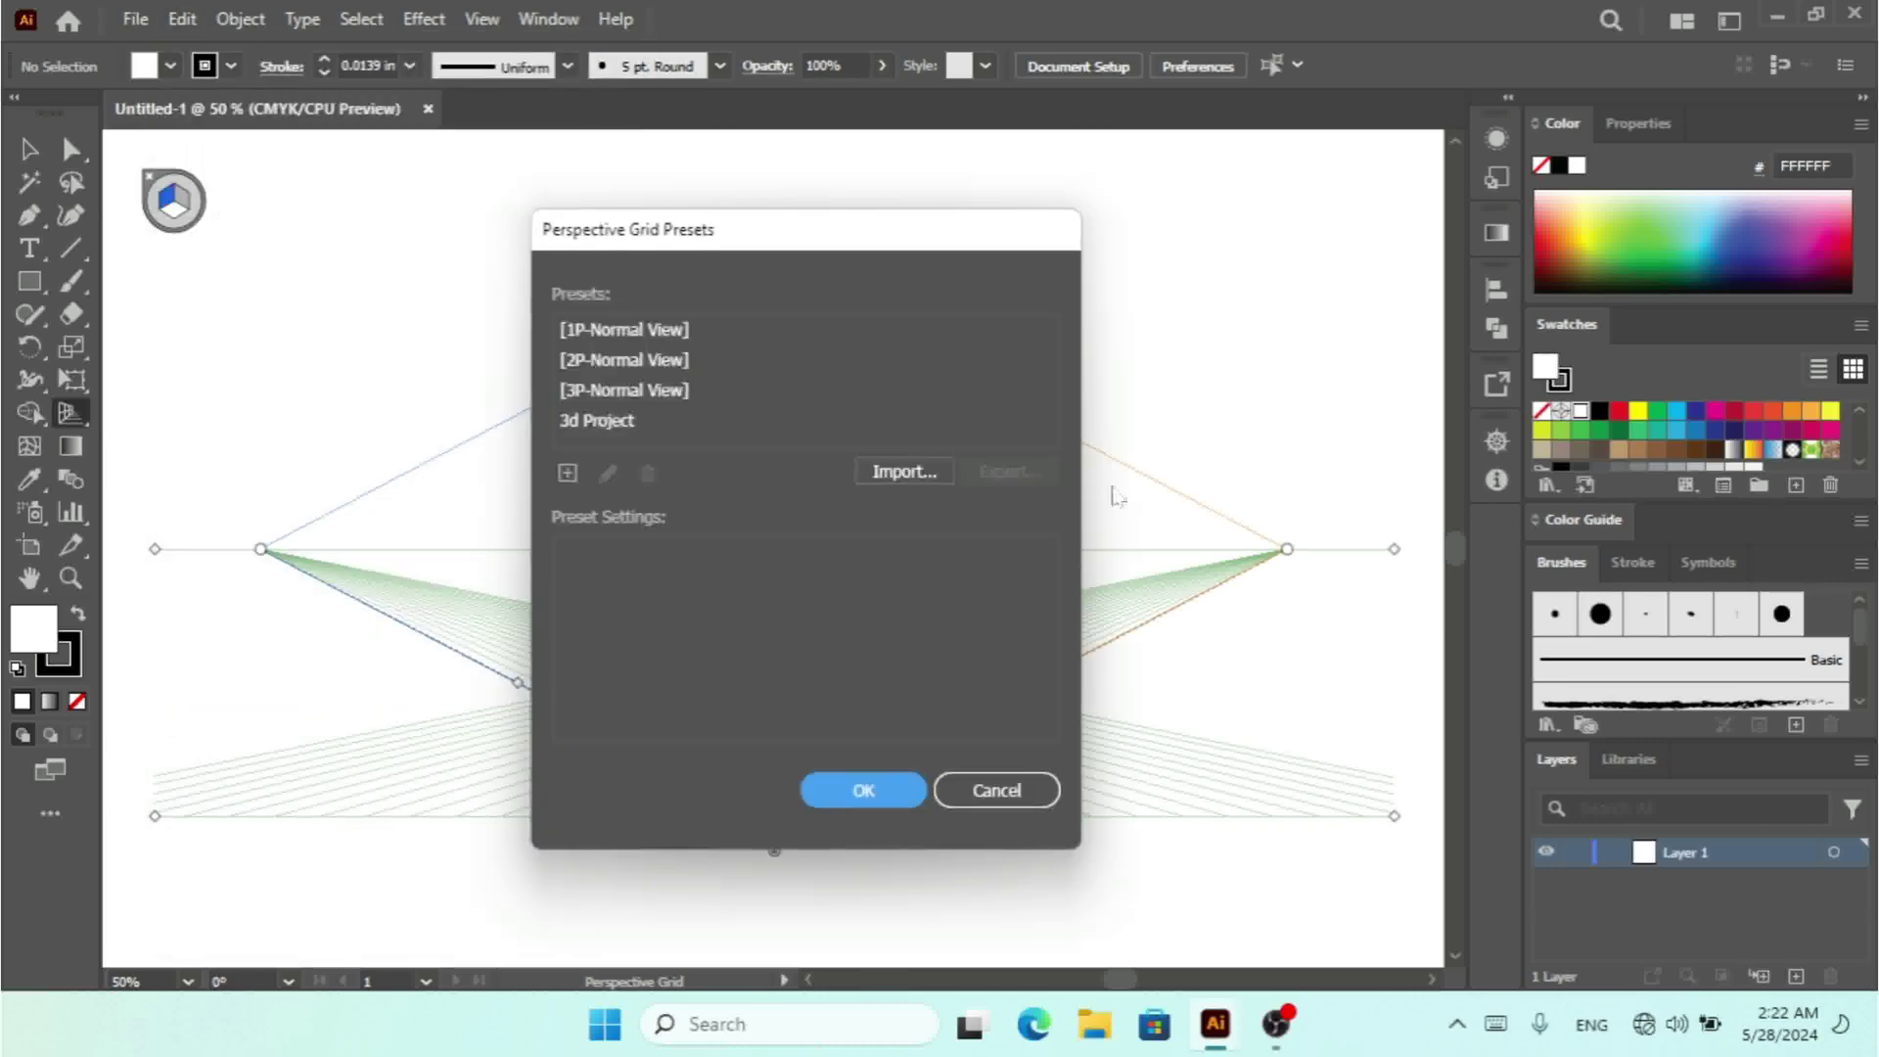
pyautogui.moveTo(893, 239); pyautogui.dragTo(1304, 231)
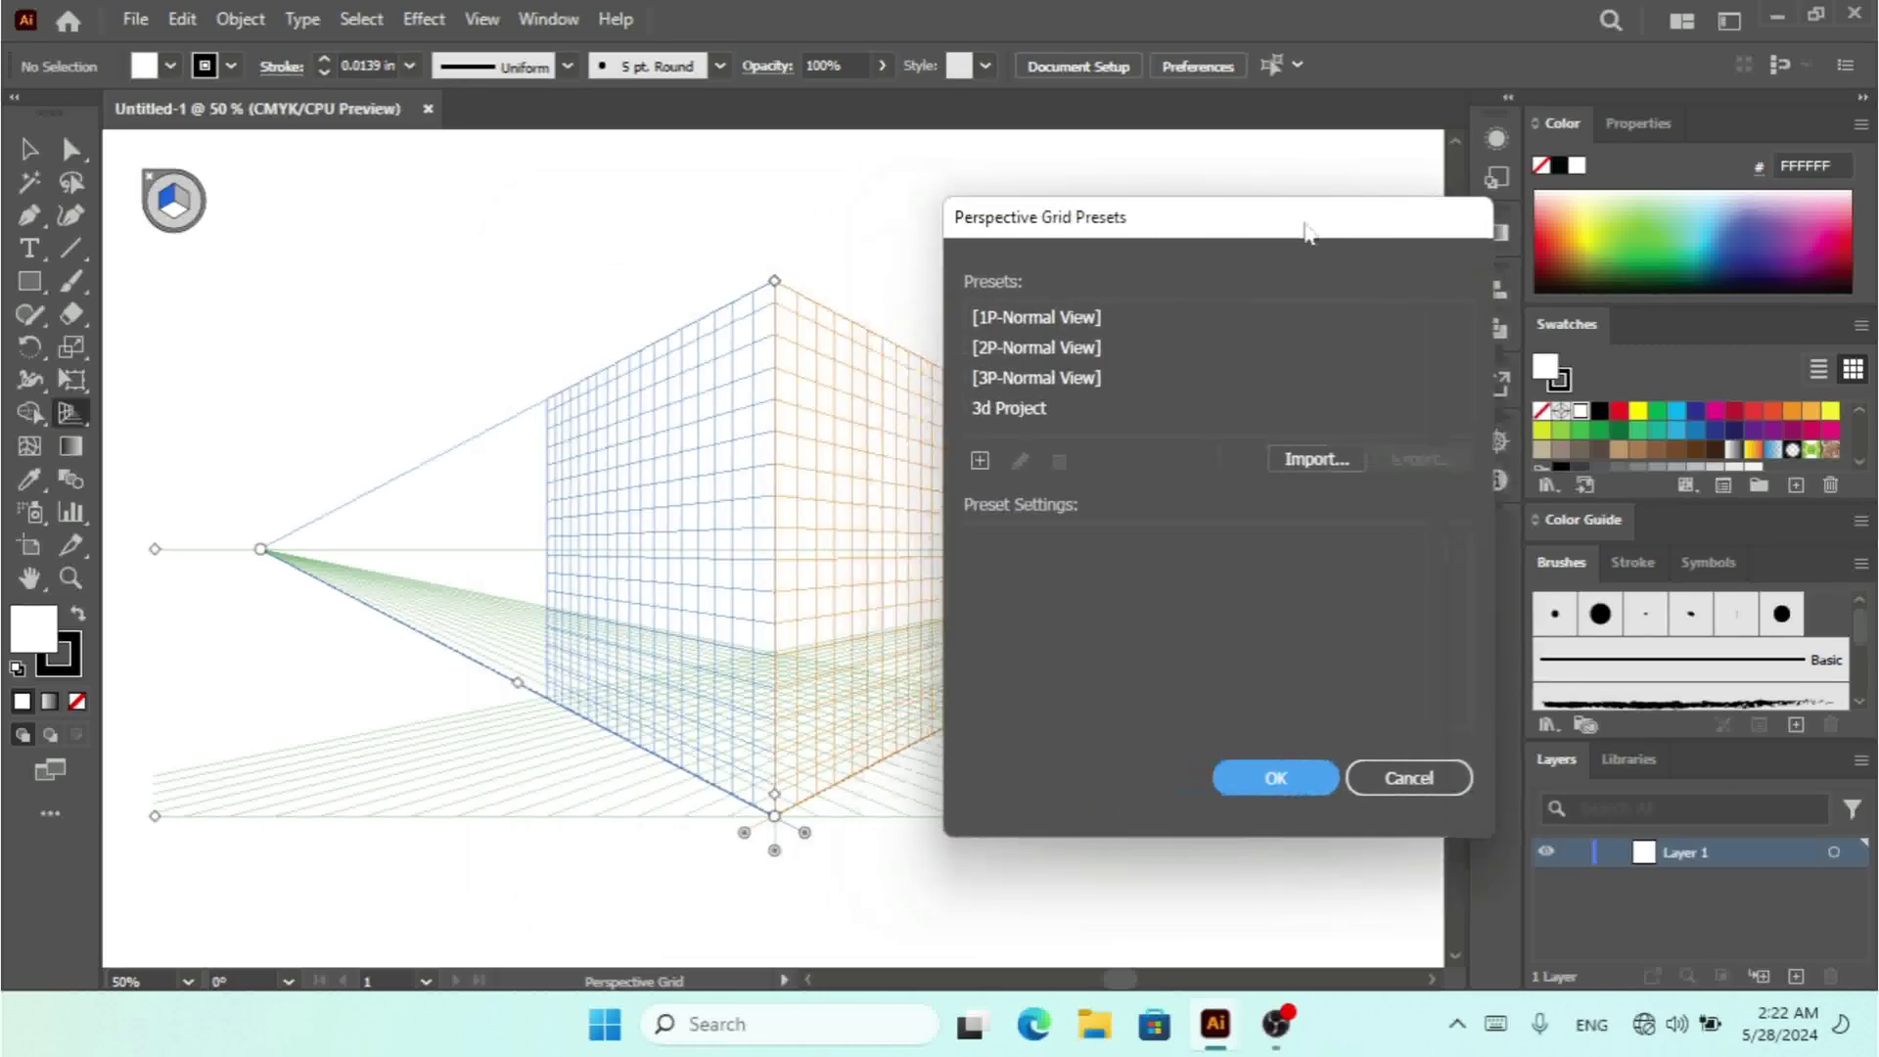
pyautogui.click(983, 461)
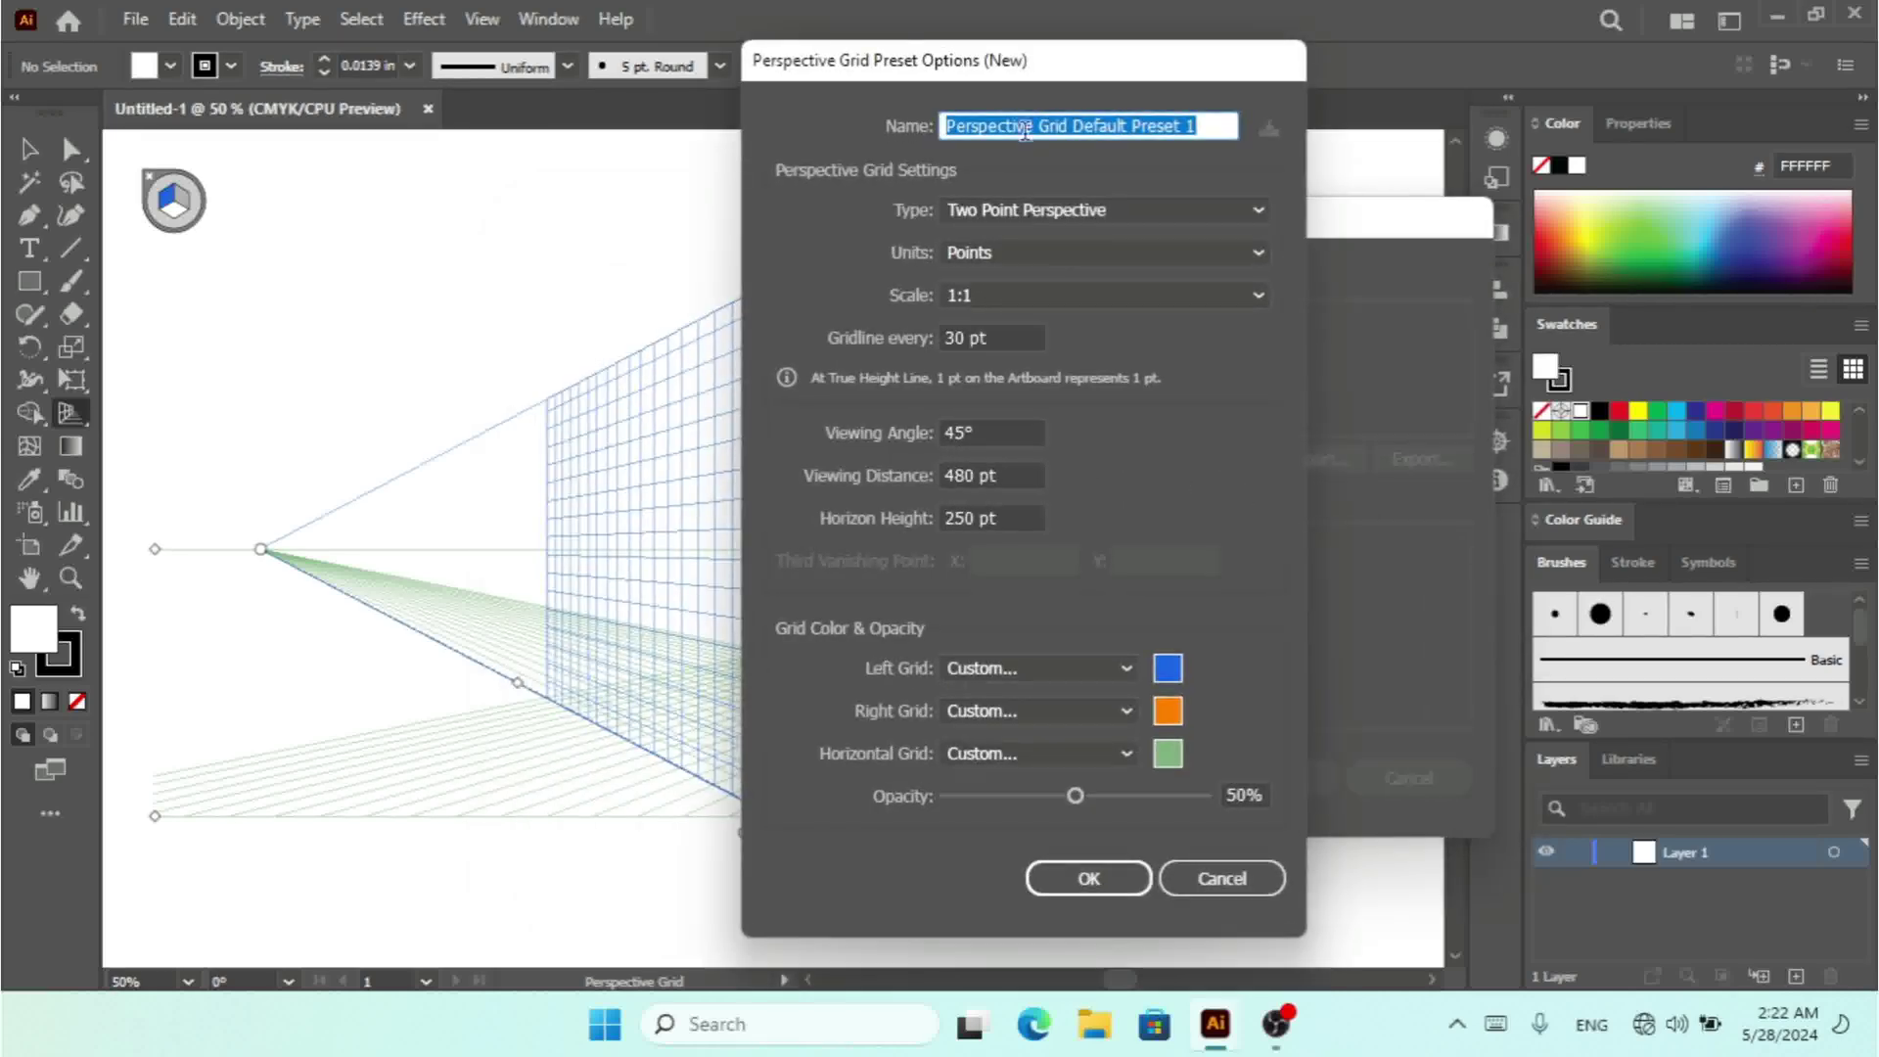
pyautogui.moveTo(991, 51); pyautogui.dragTo(1085, 91)
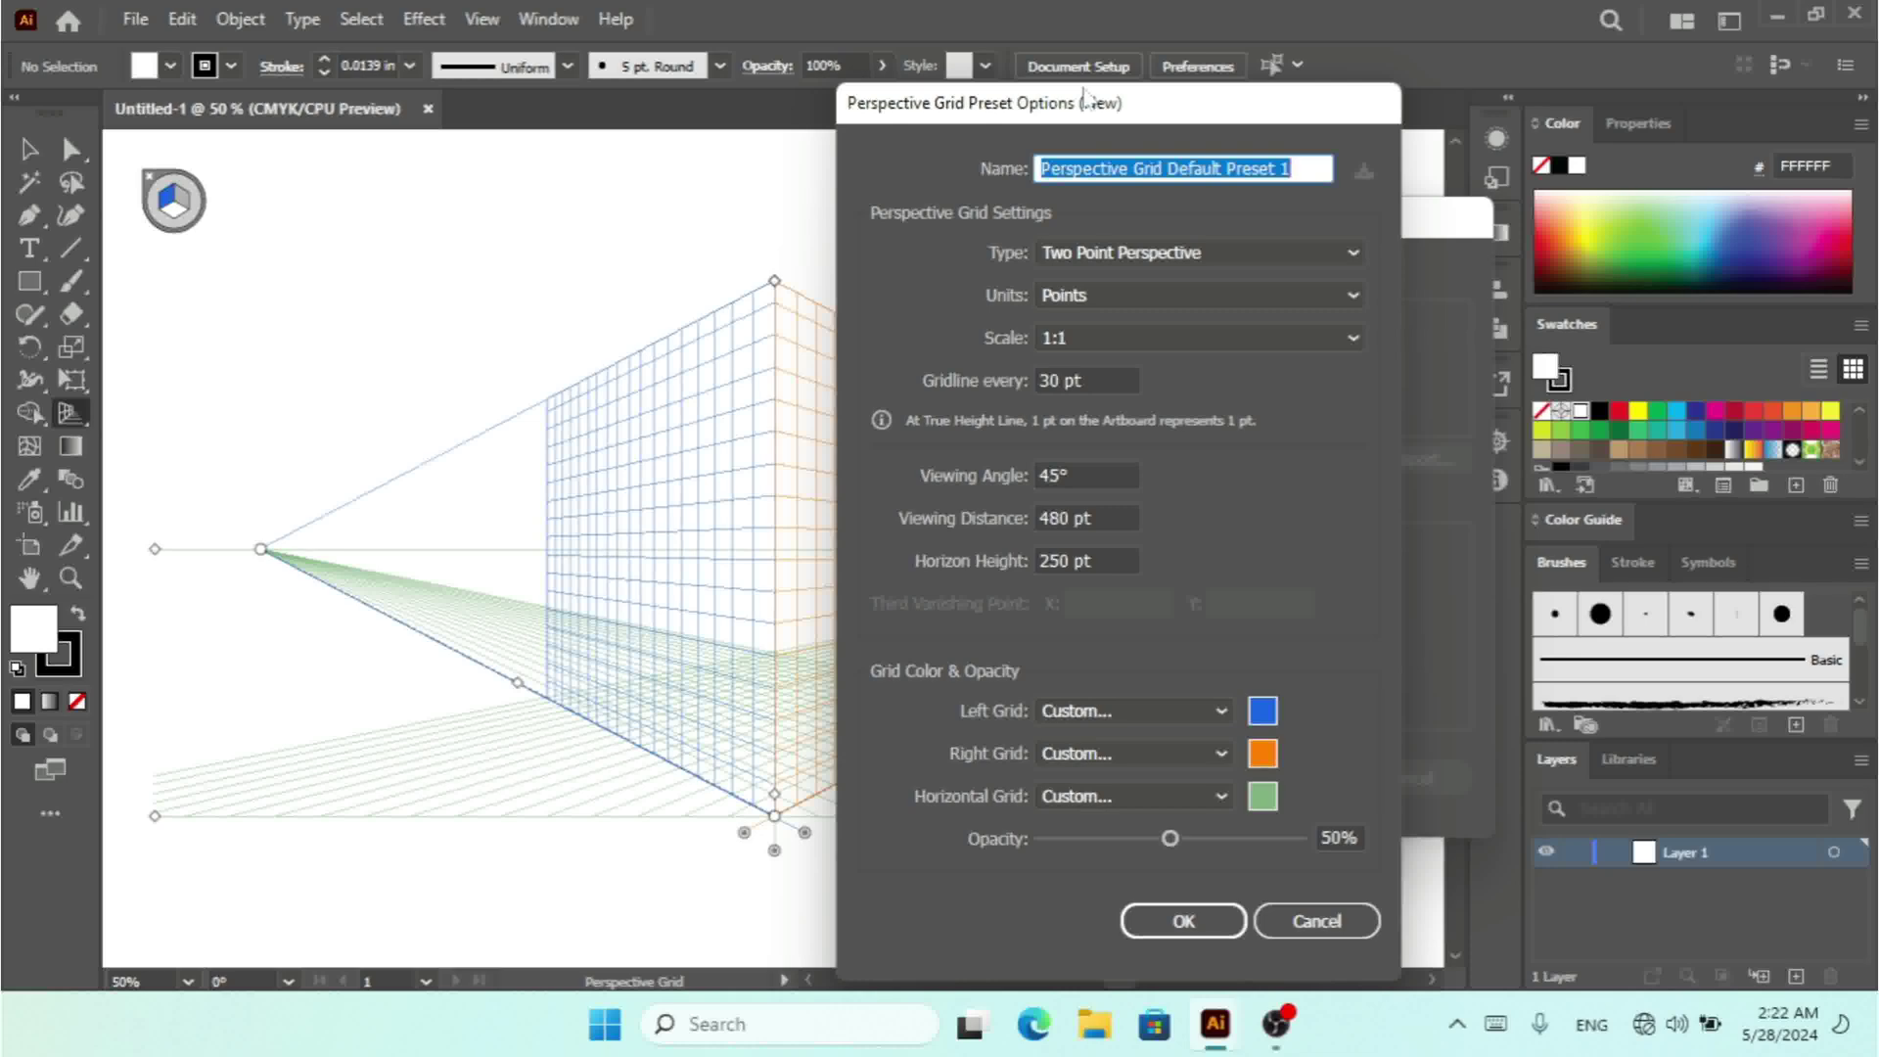
pyautogui.write('My 3D ')
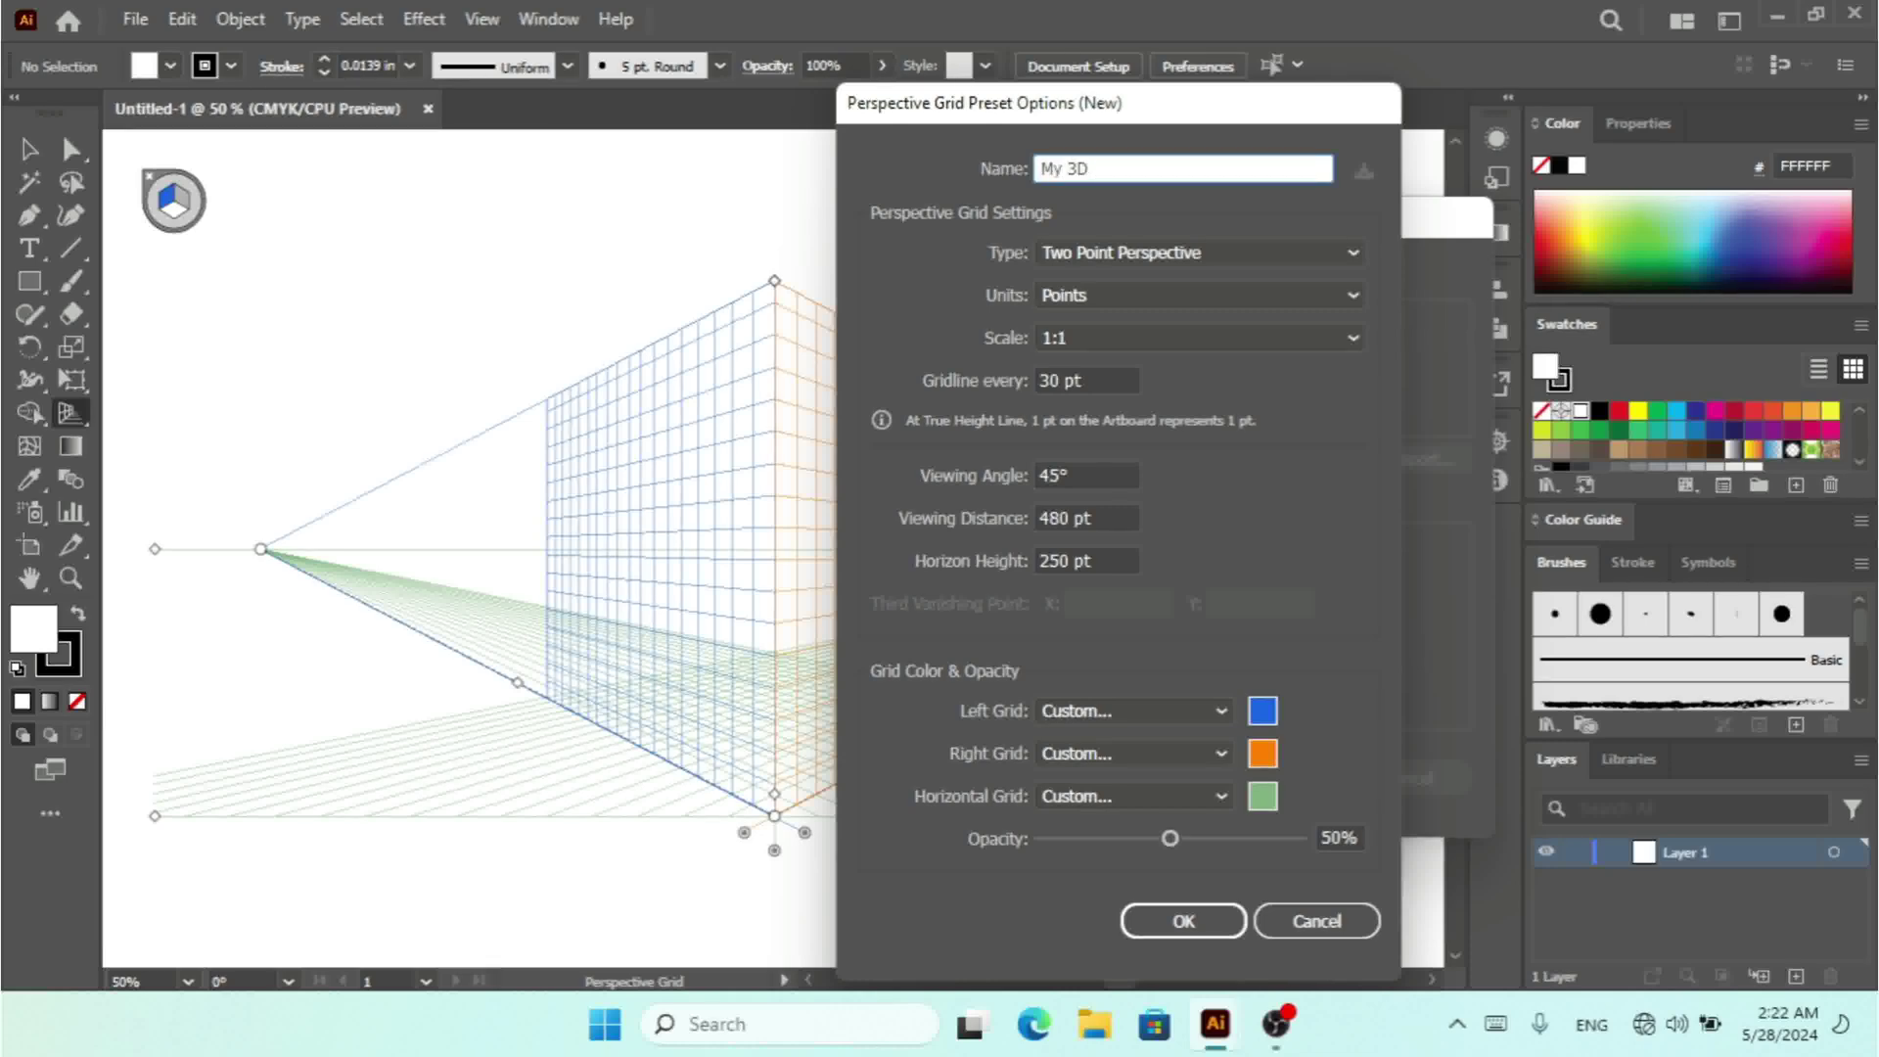
pyautogui.write('PR')
pyautogui.click(1165, 255)
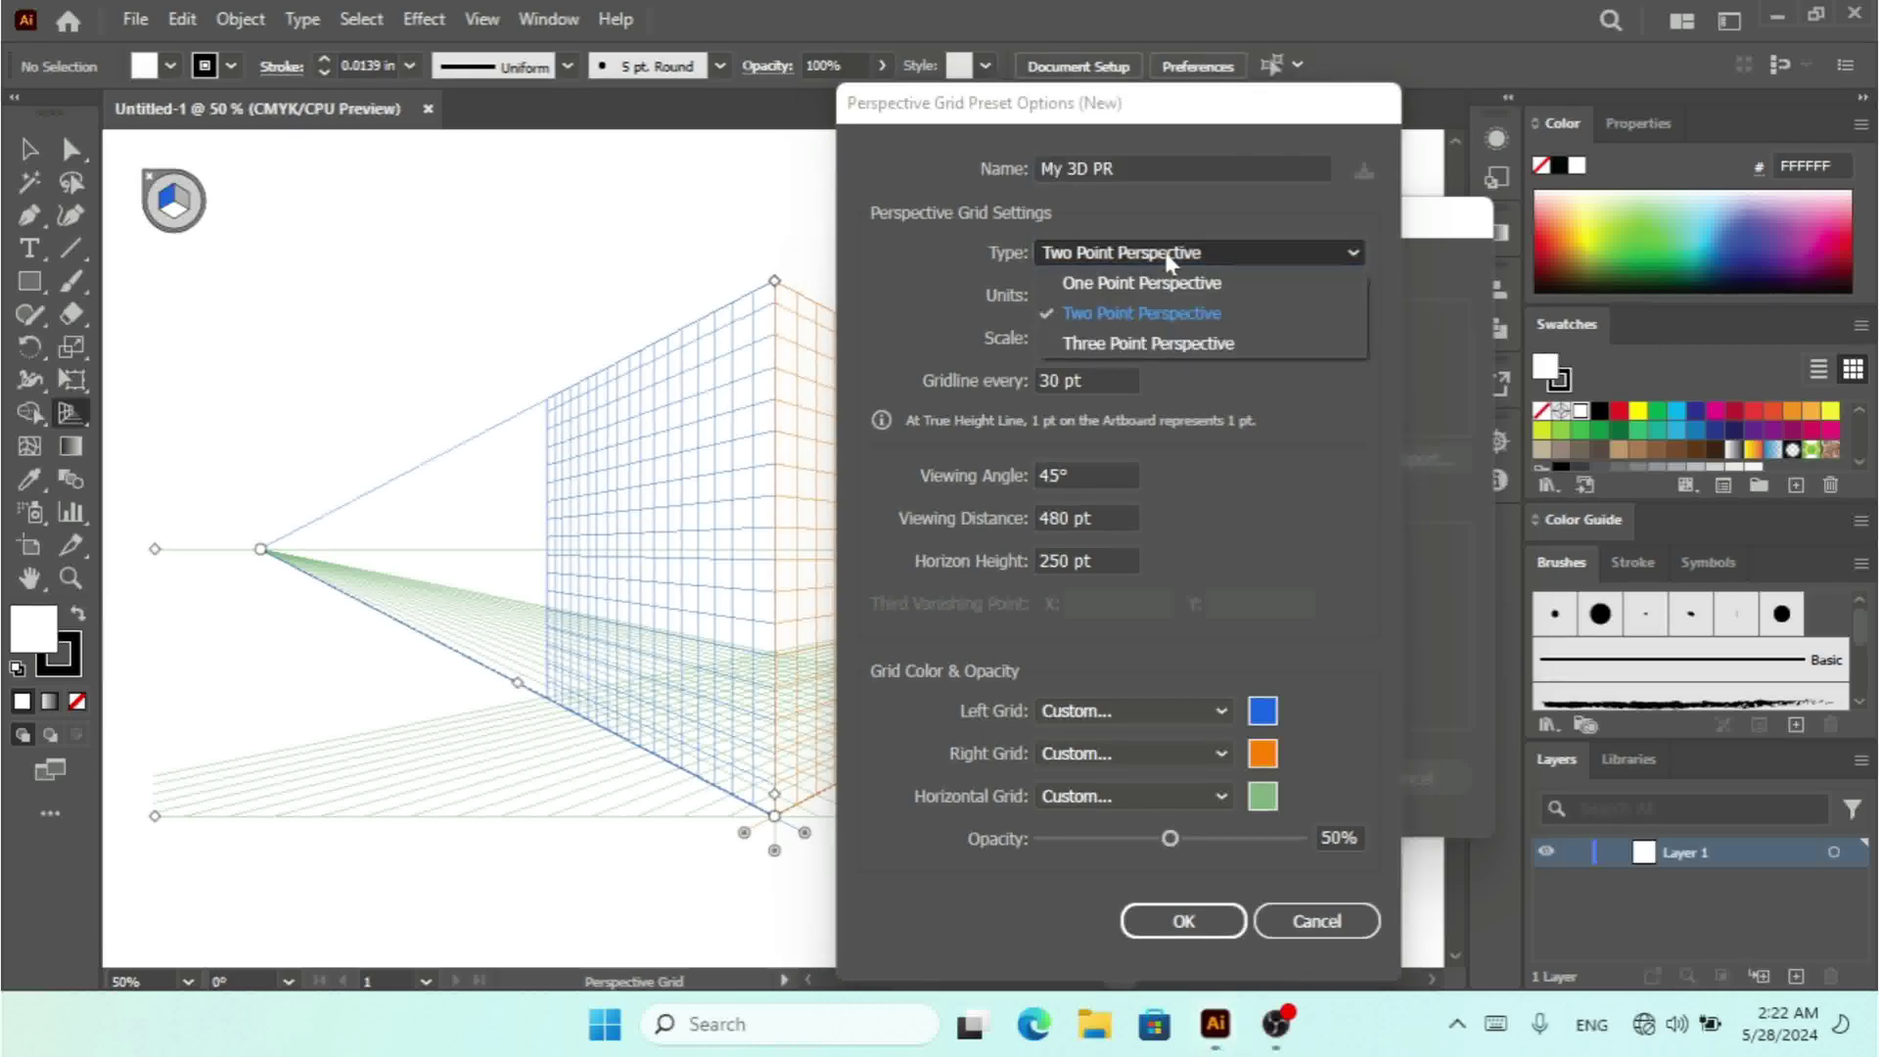
pyautogui.click(1170, 344)
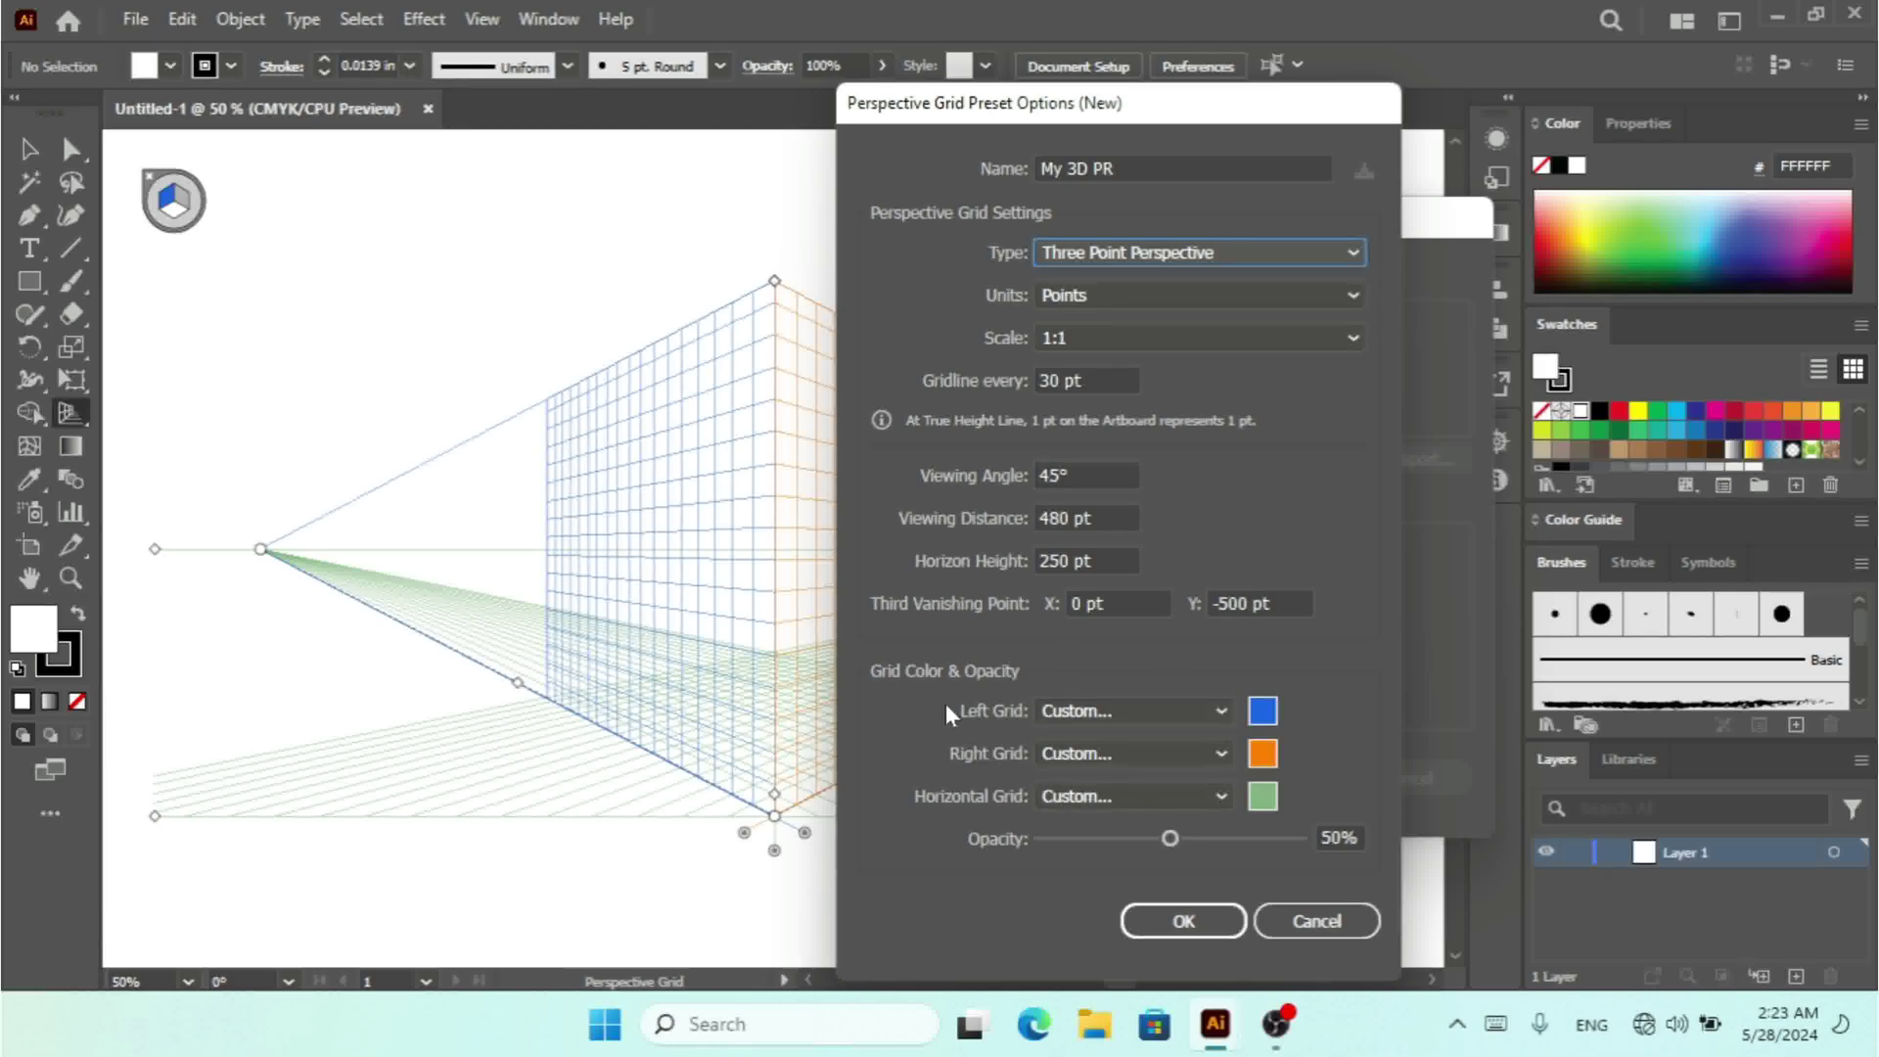
# - Color the preset's left grid Dark Blue, right grid Green and horizontal grid Magenta, and save the My 3D PR preset
pyautogui.click(1158, 708)
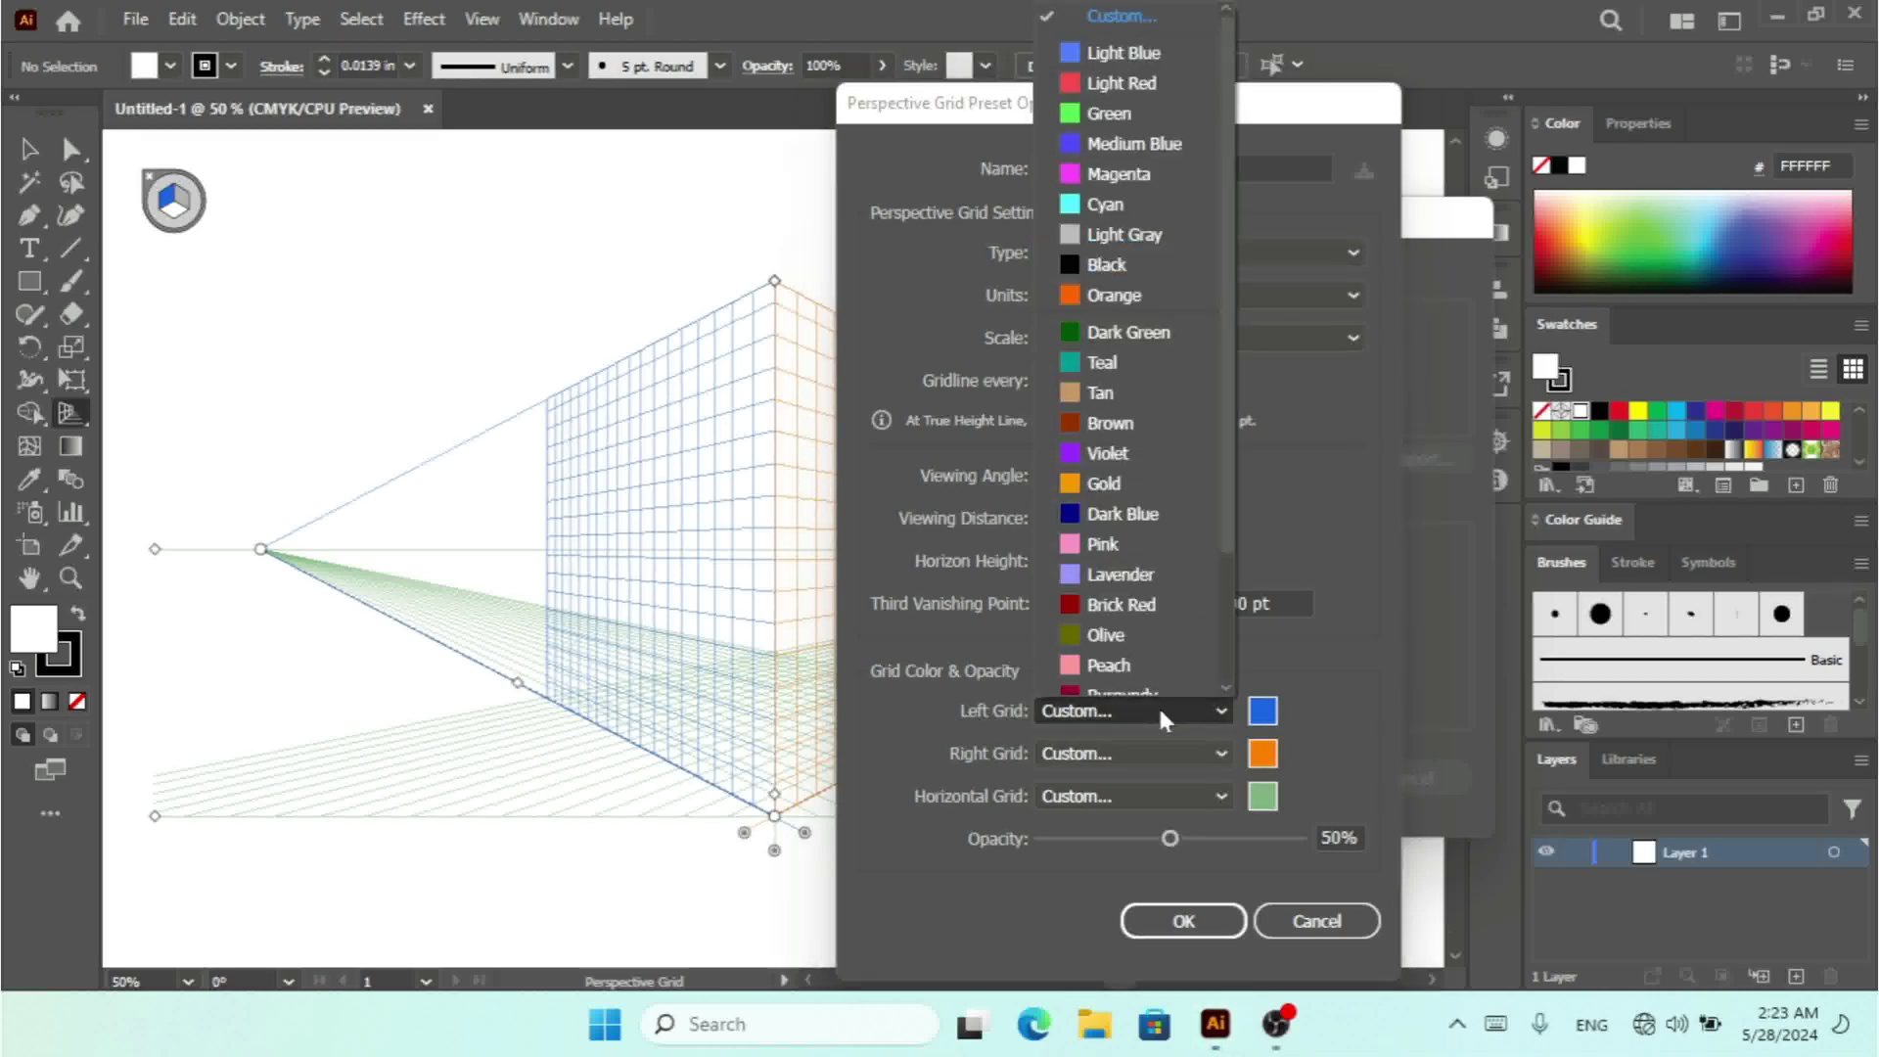
pyautogui.click(1105, 295)
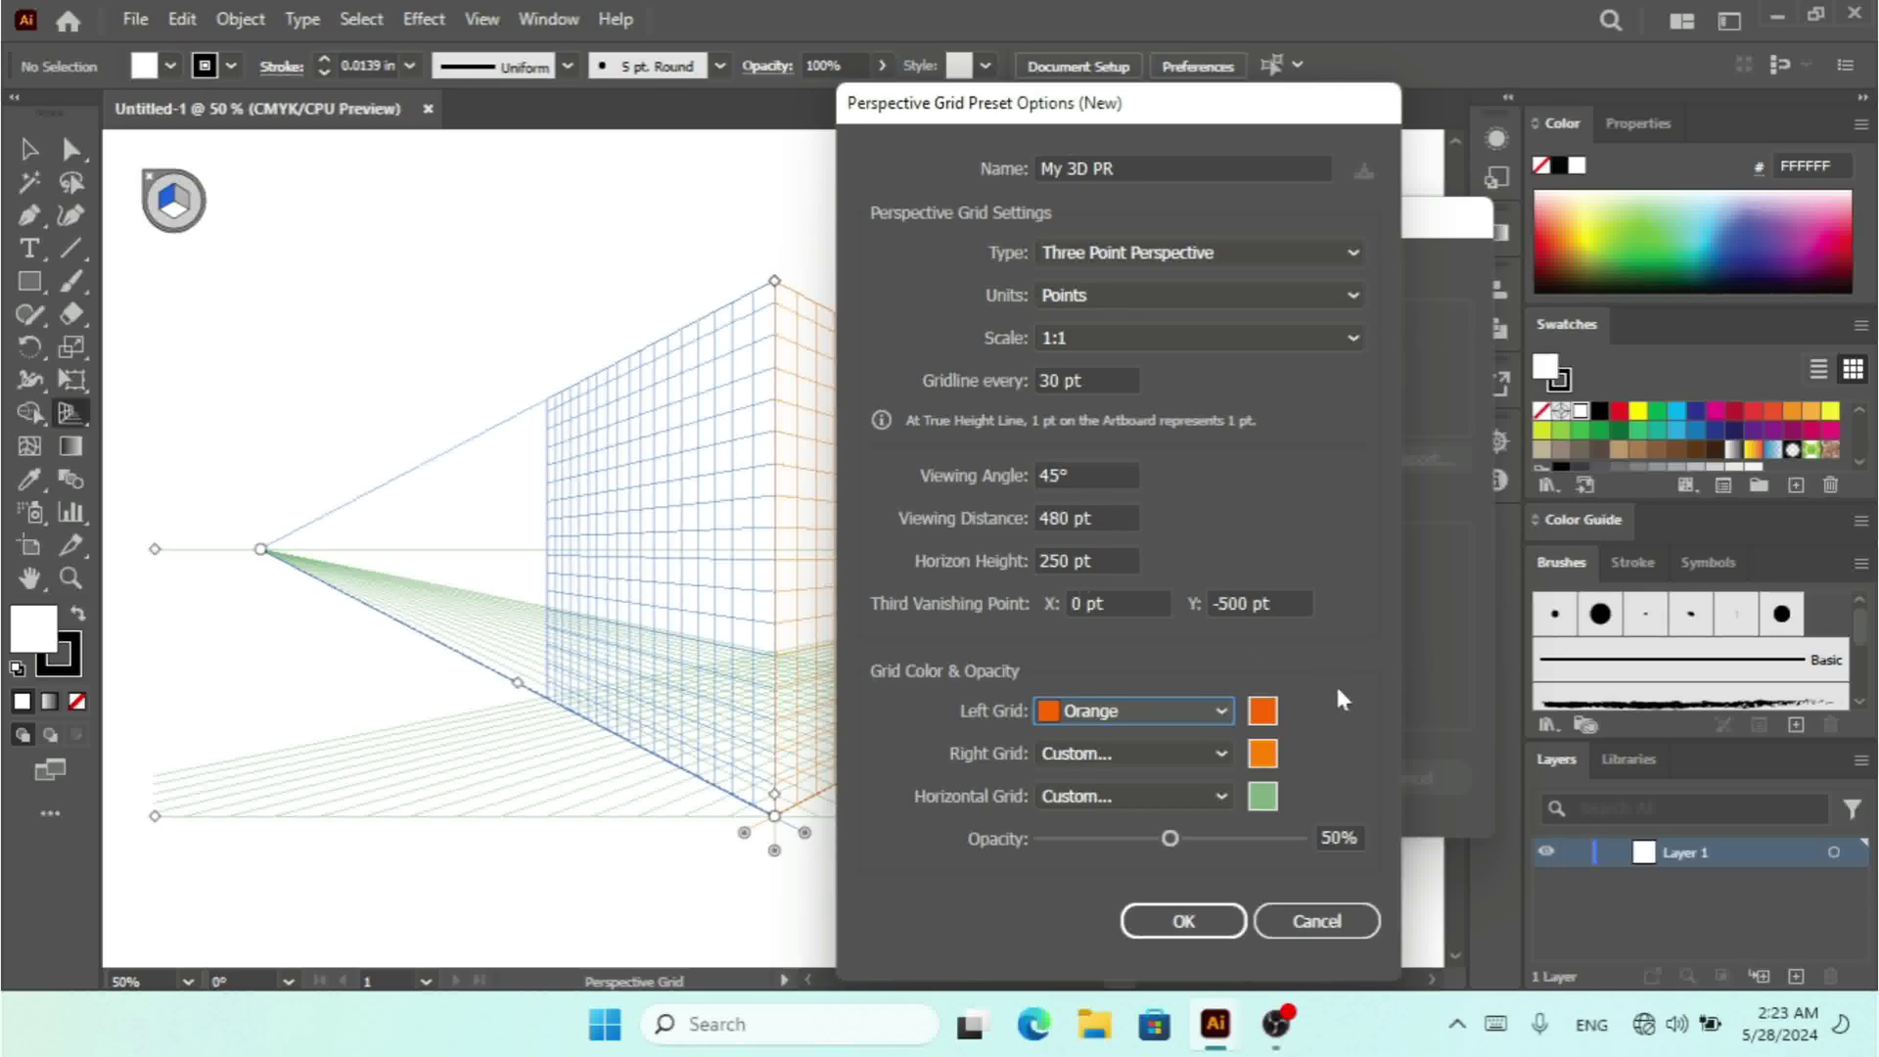
pyautogui.click(1194, 710)
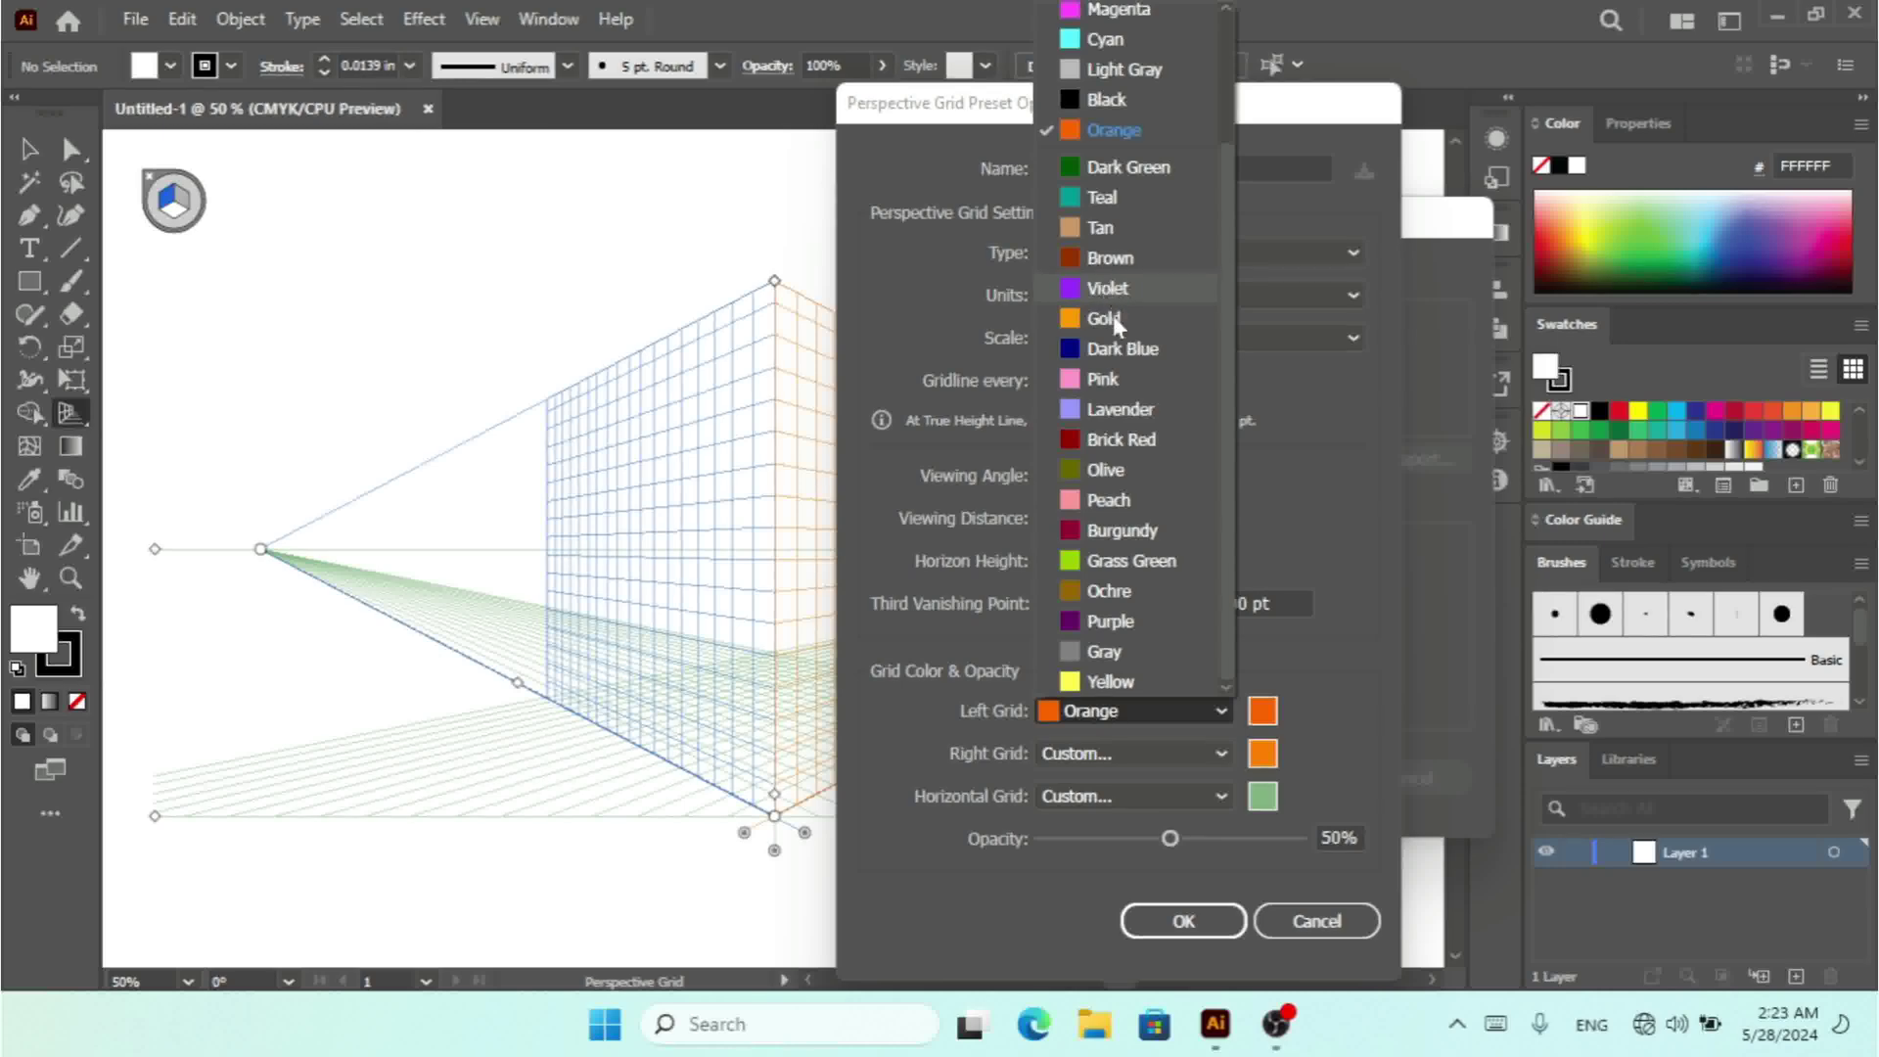
pyautogui.click(1121, 349)
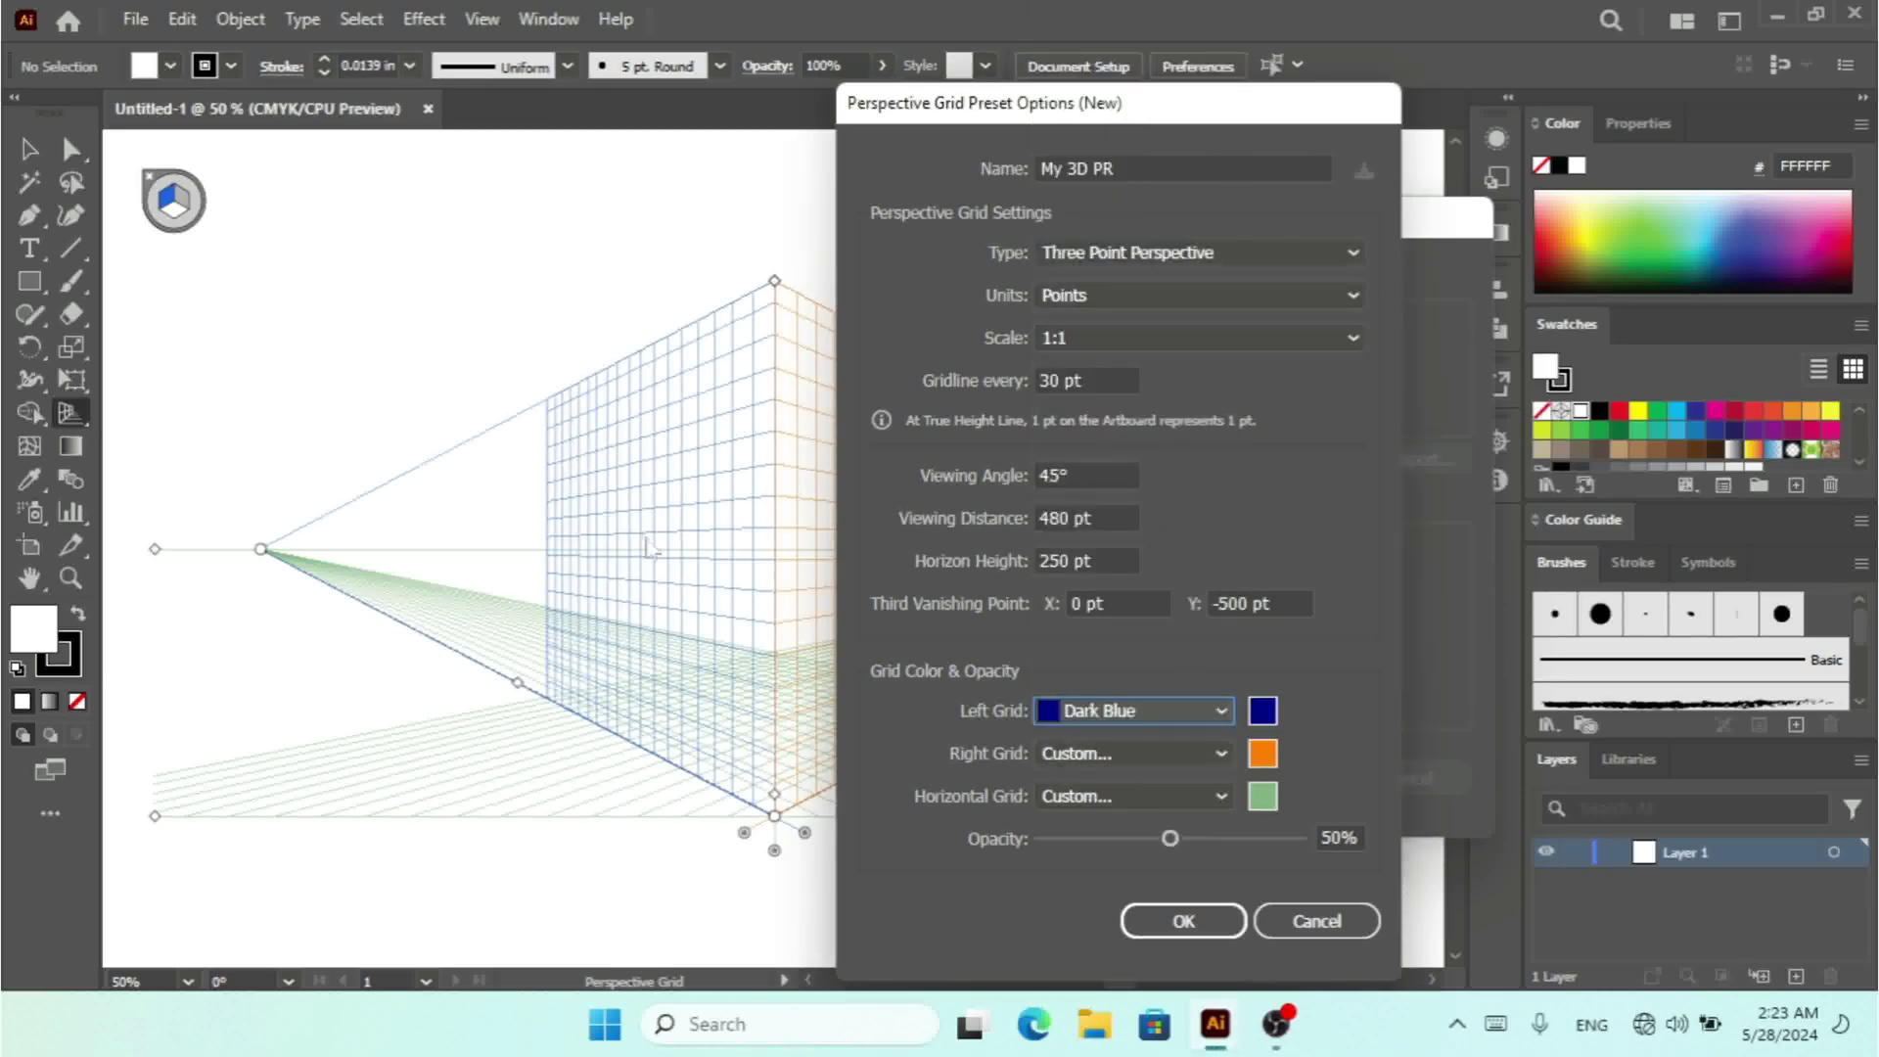
pyautogui.click(1104, 754)
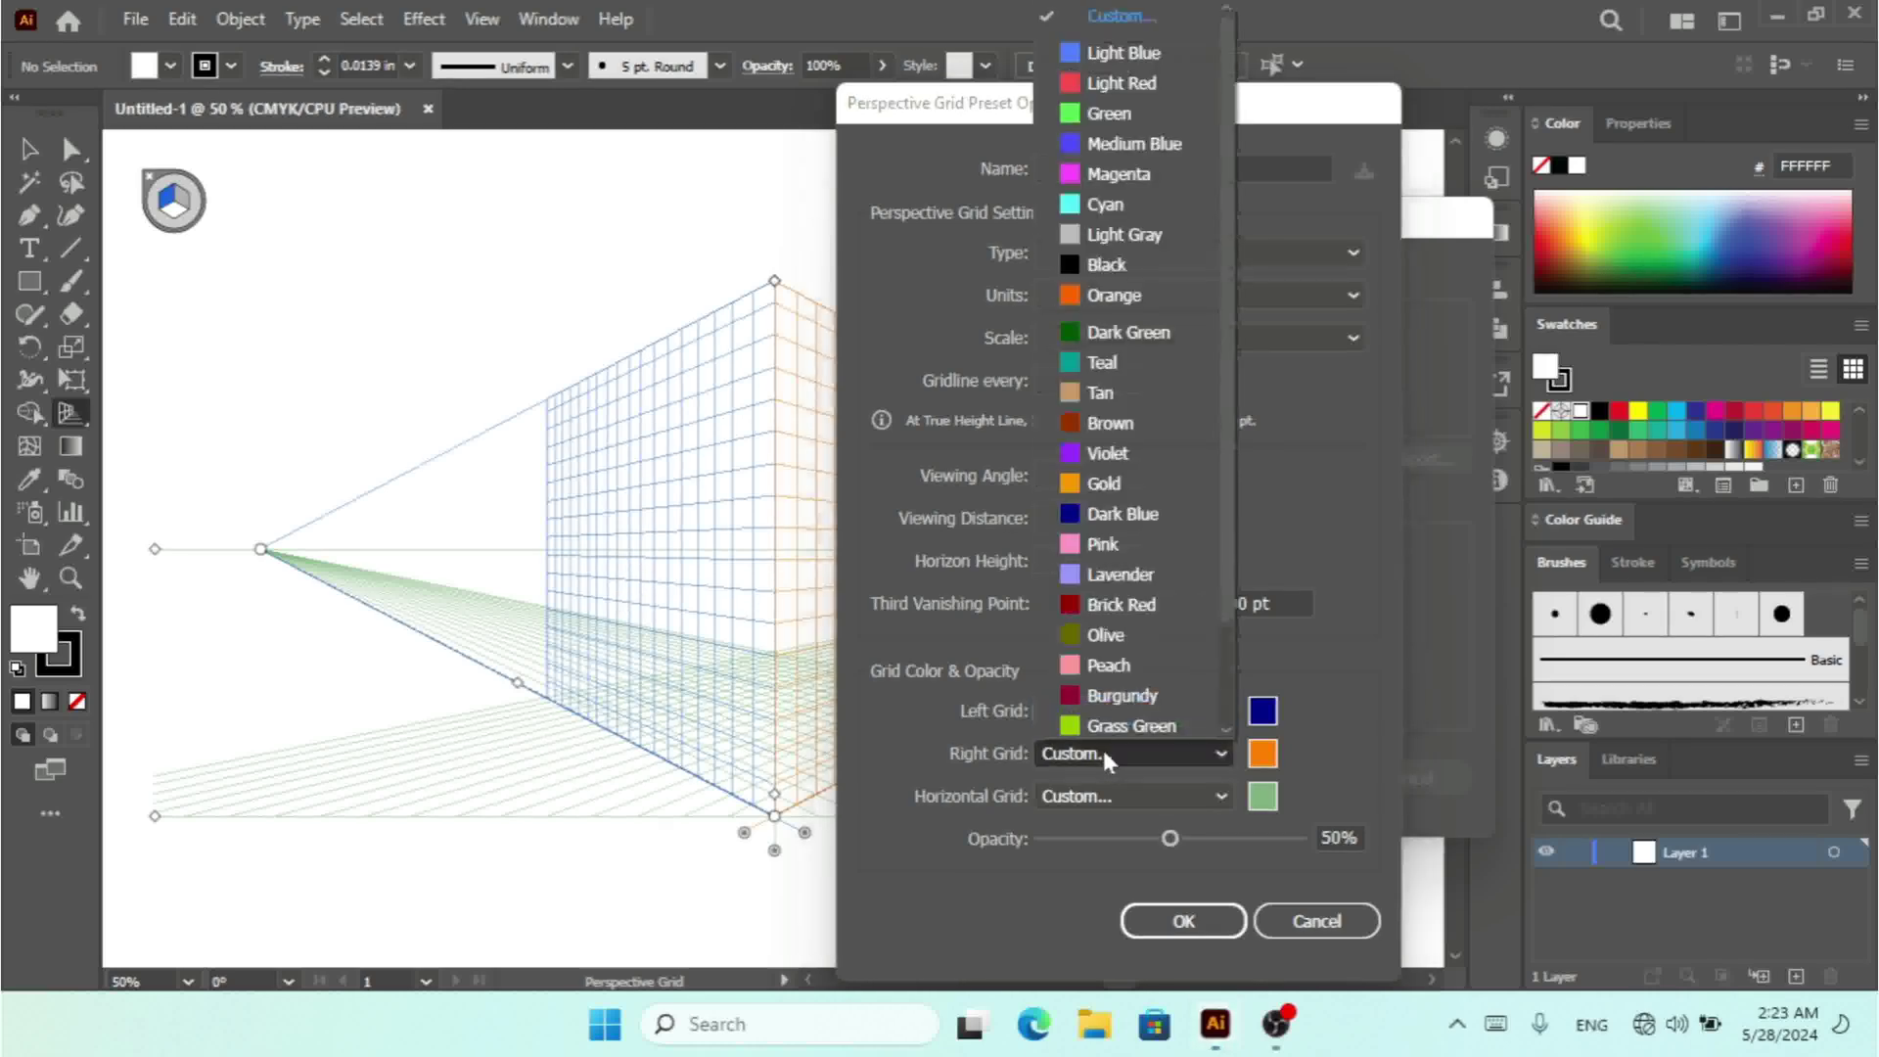
pyautogui.click(1109, 113)
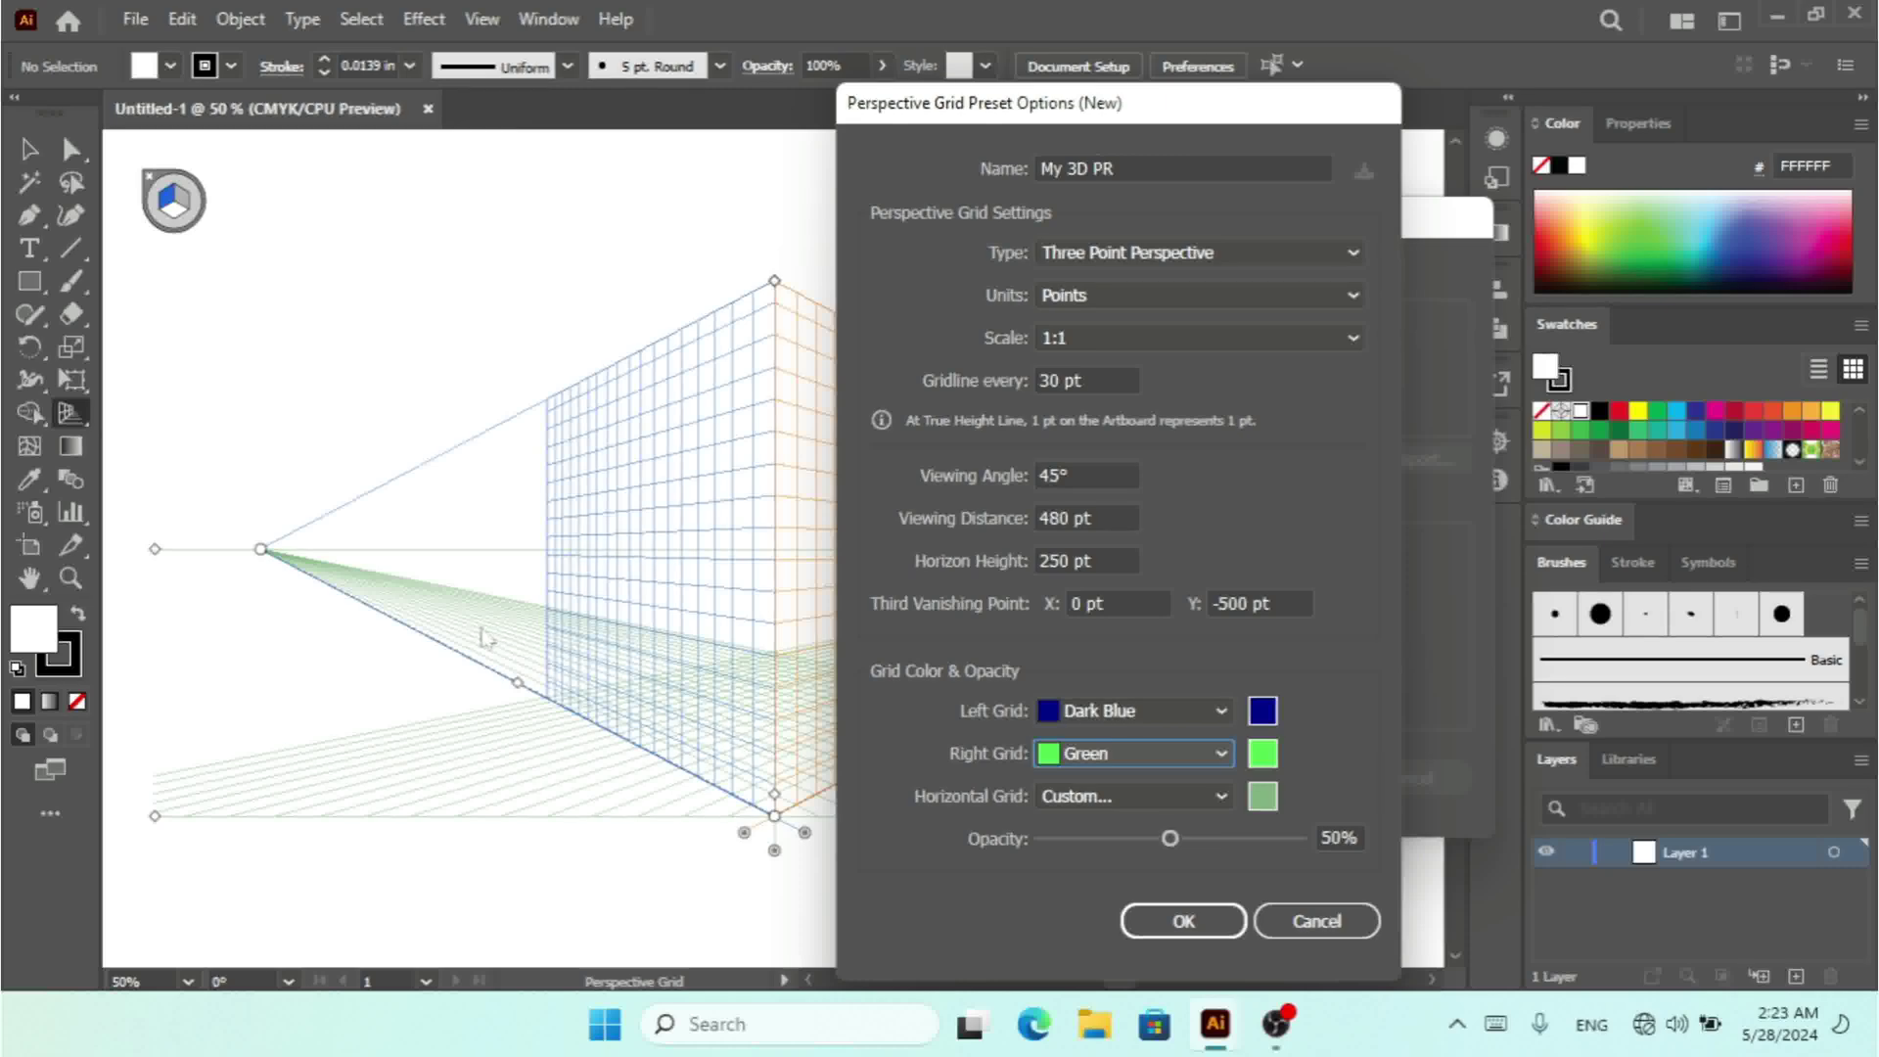
pyautogui.click(1153, 791)
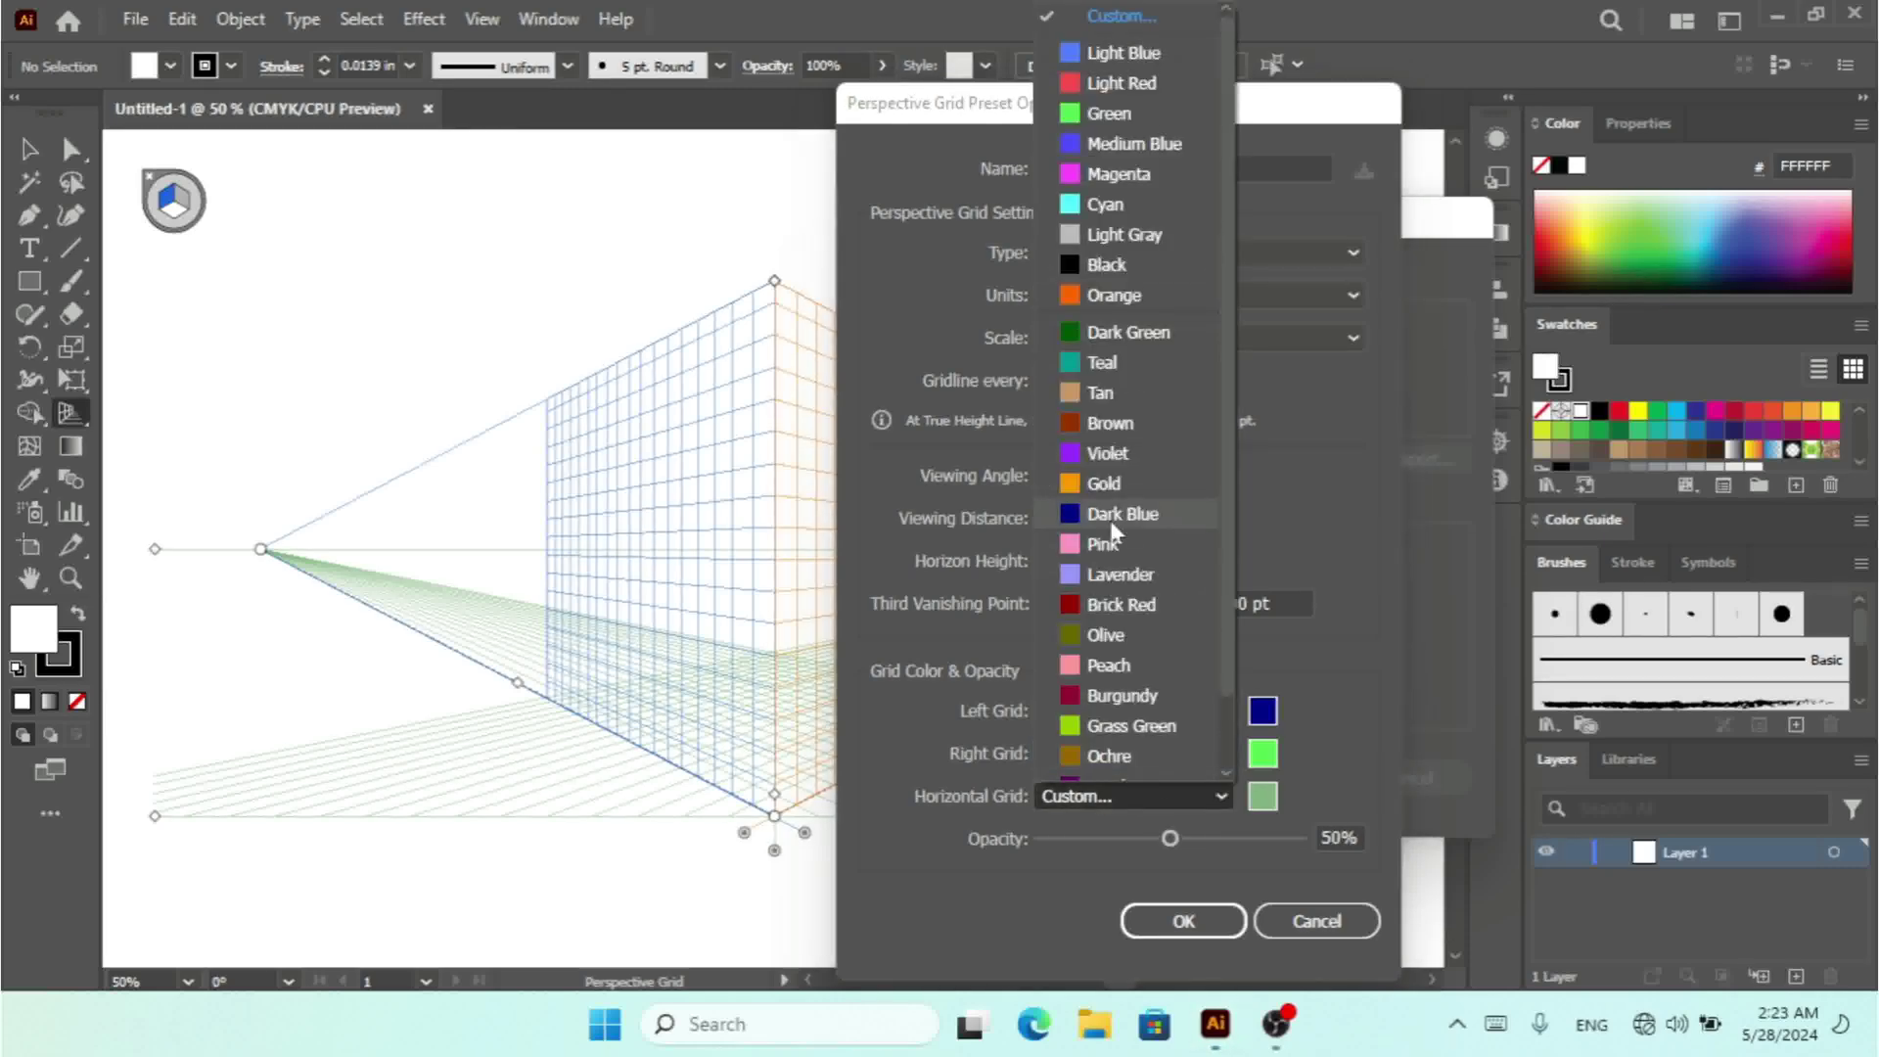
pyautogui.click(1121, 176)
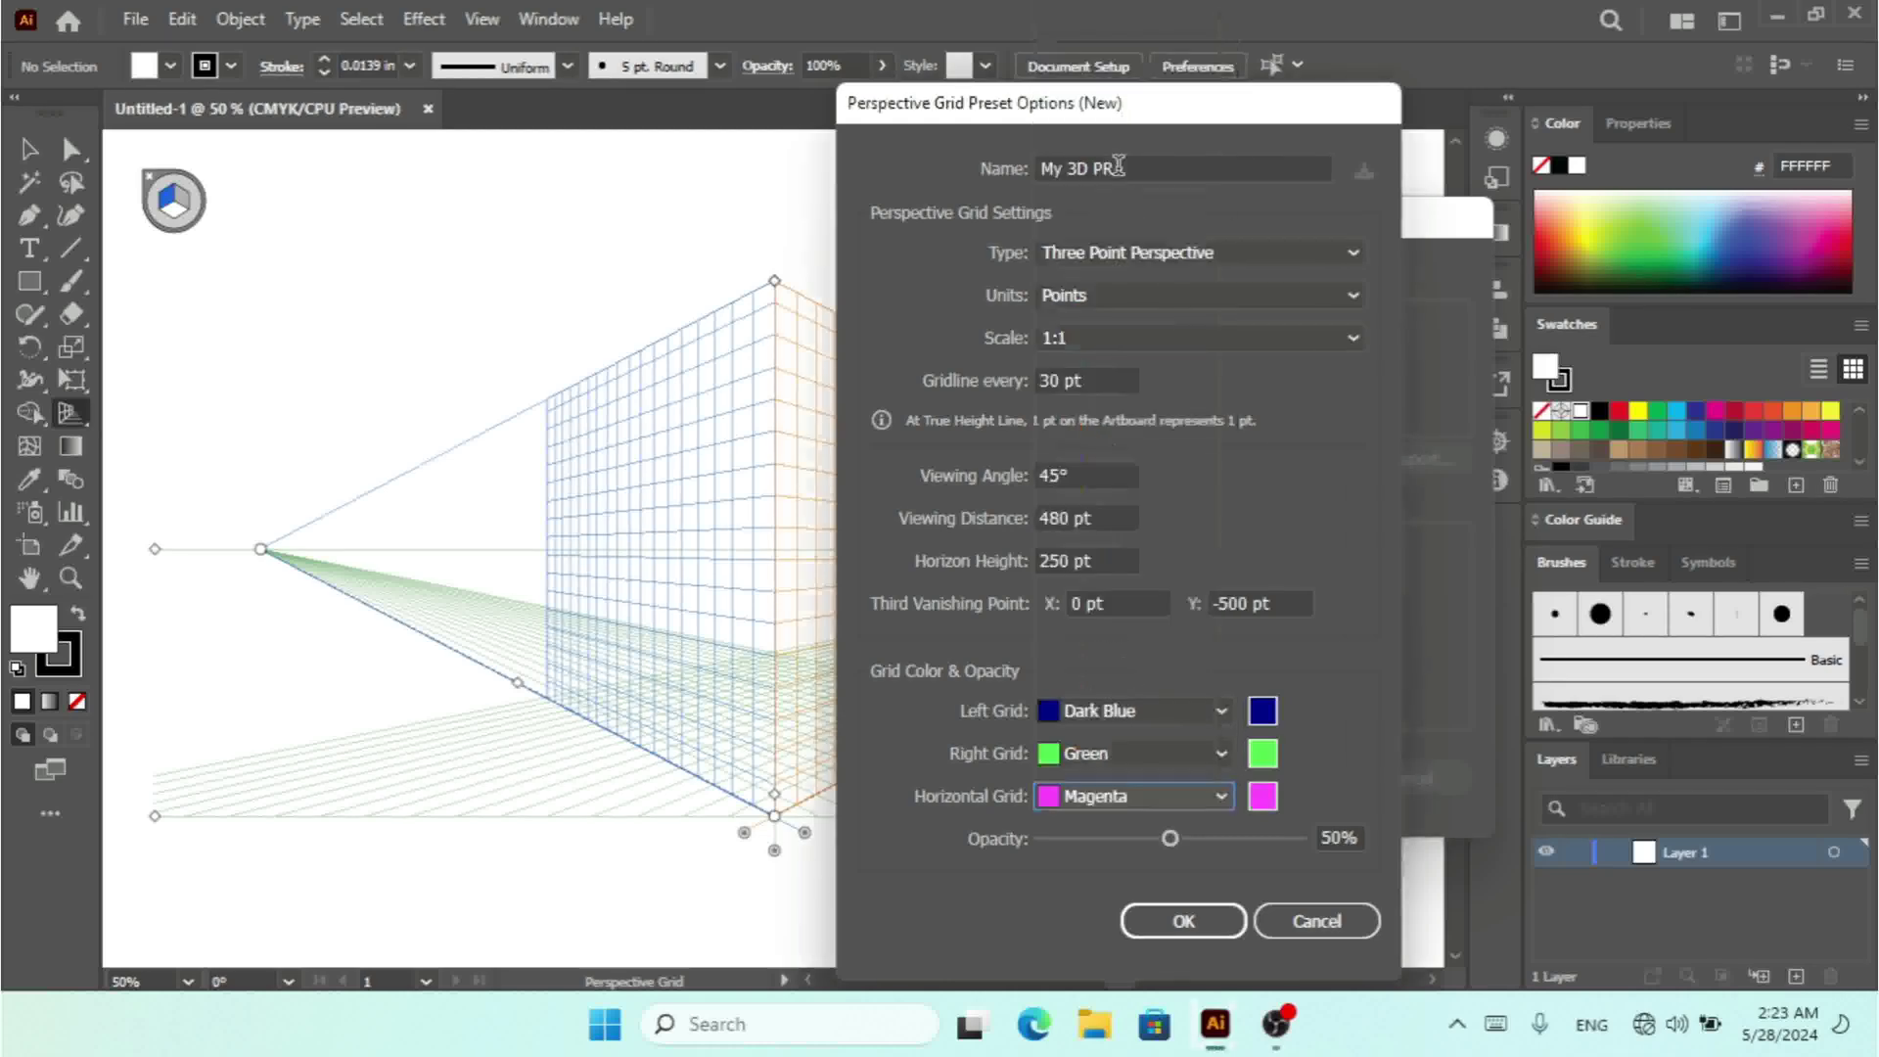
pyautogui.click(1192, 921)
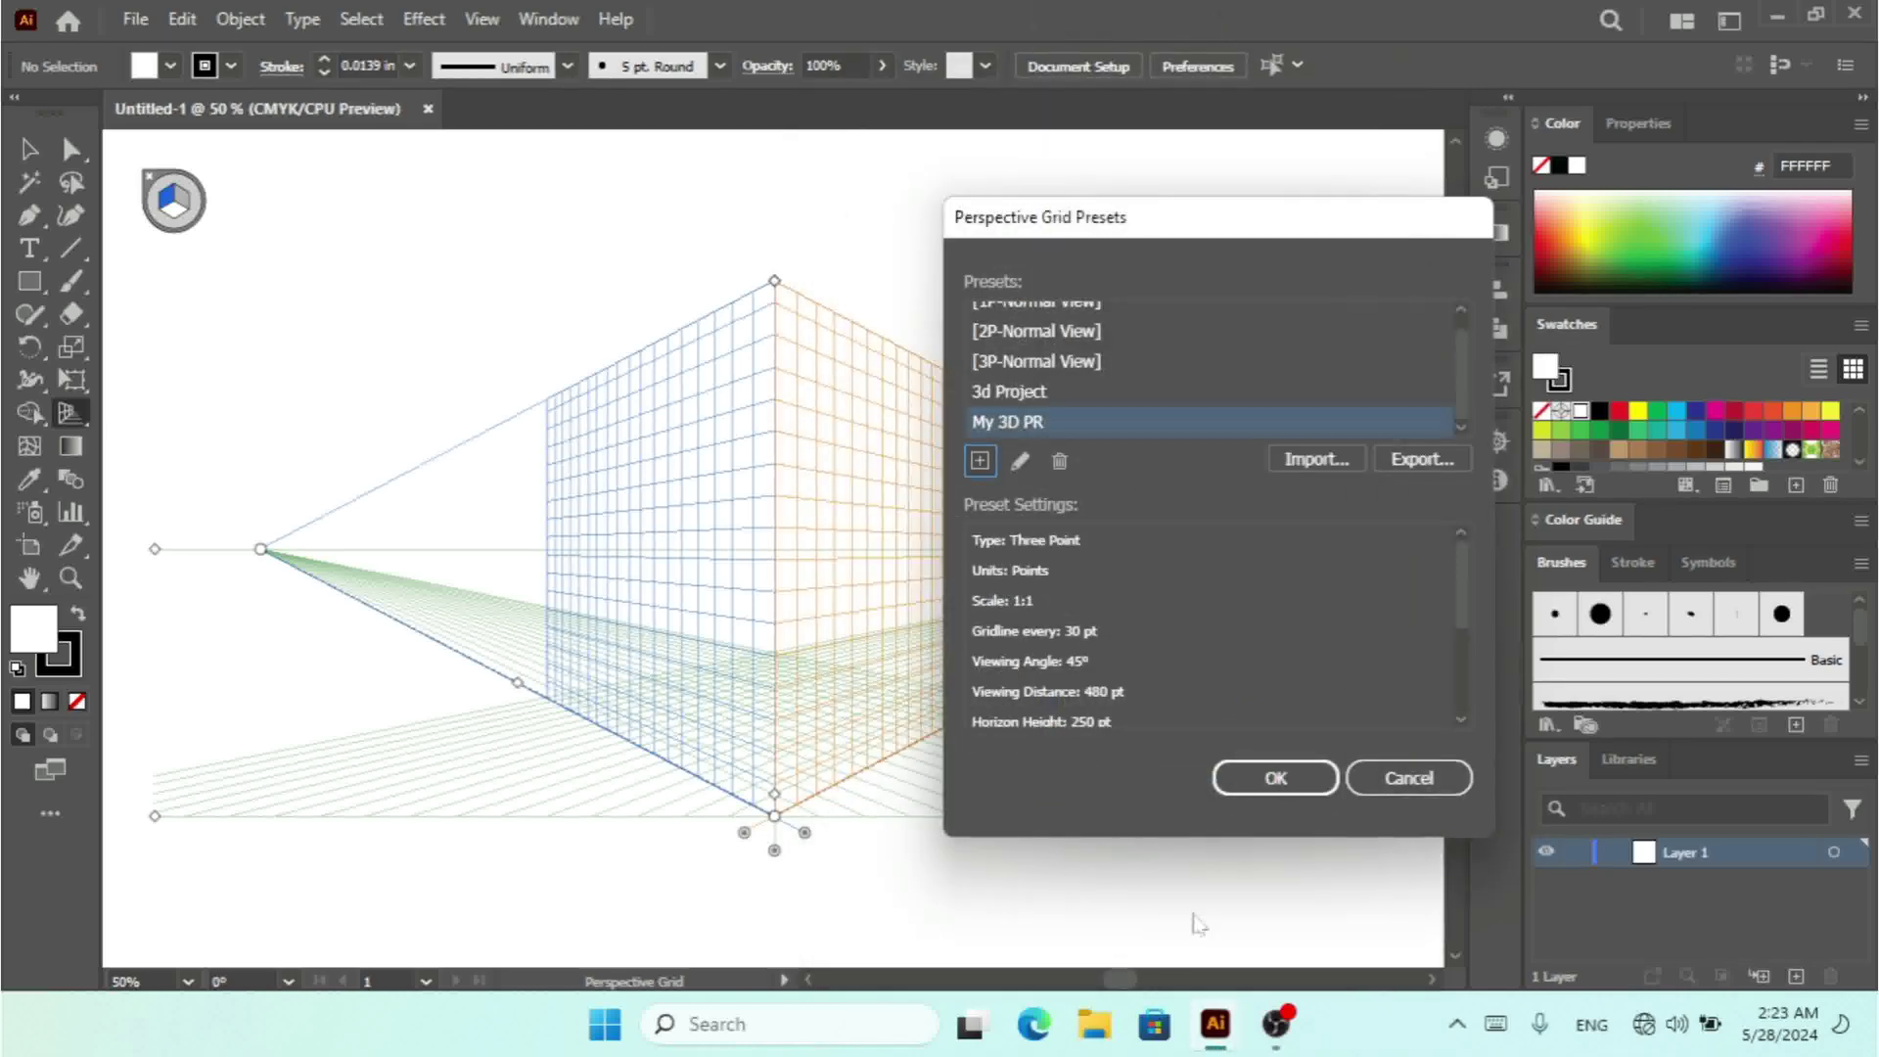
pyautogui.click(1277, 778)
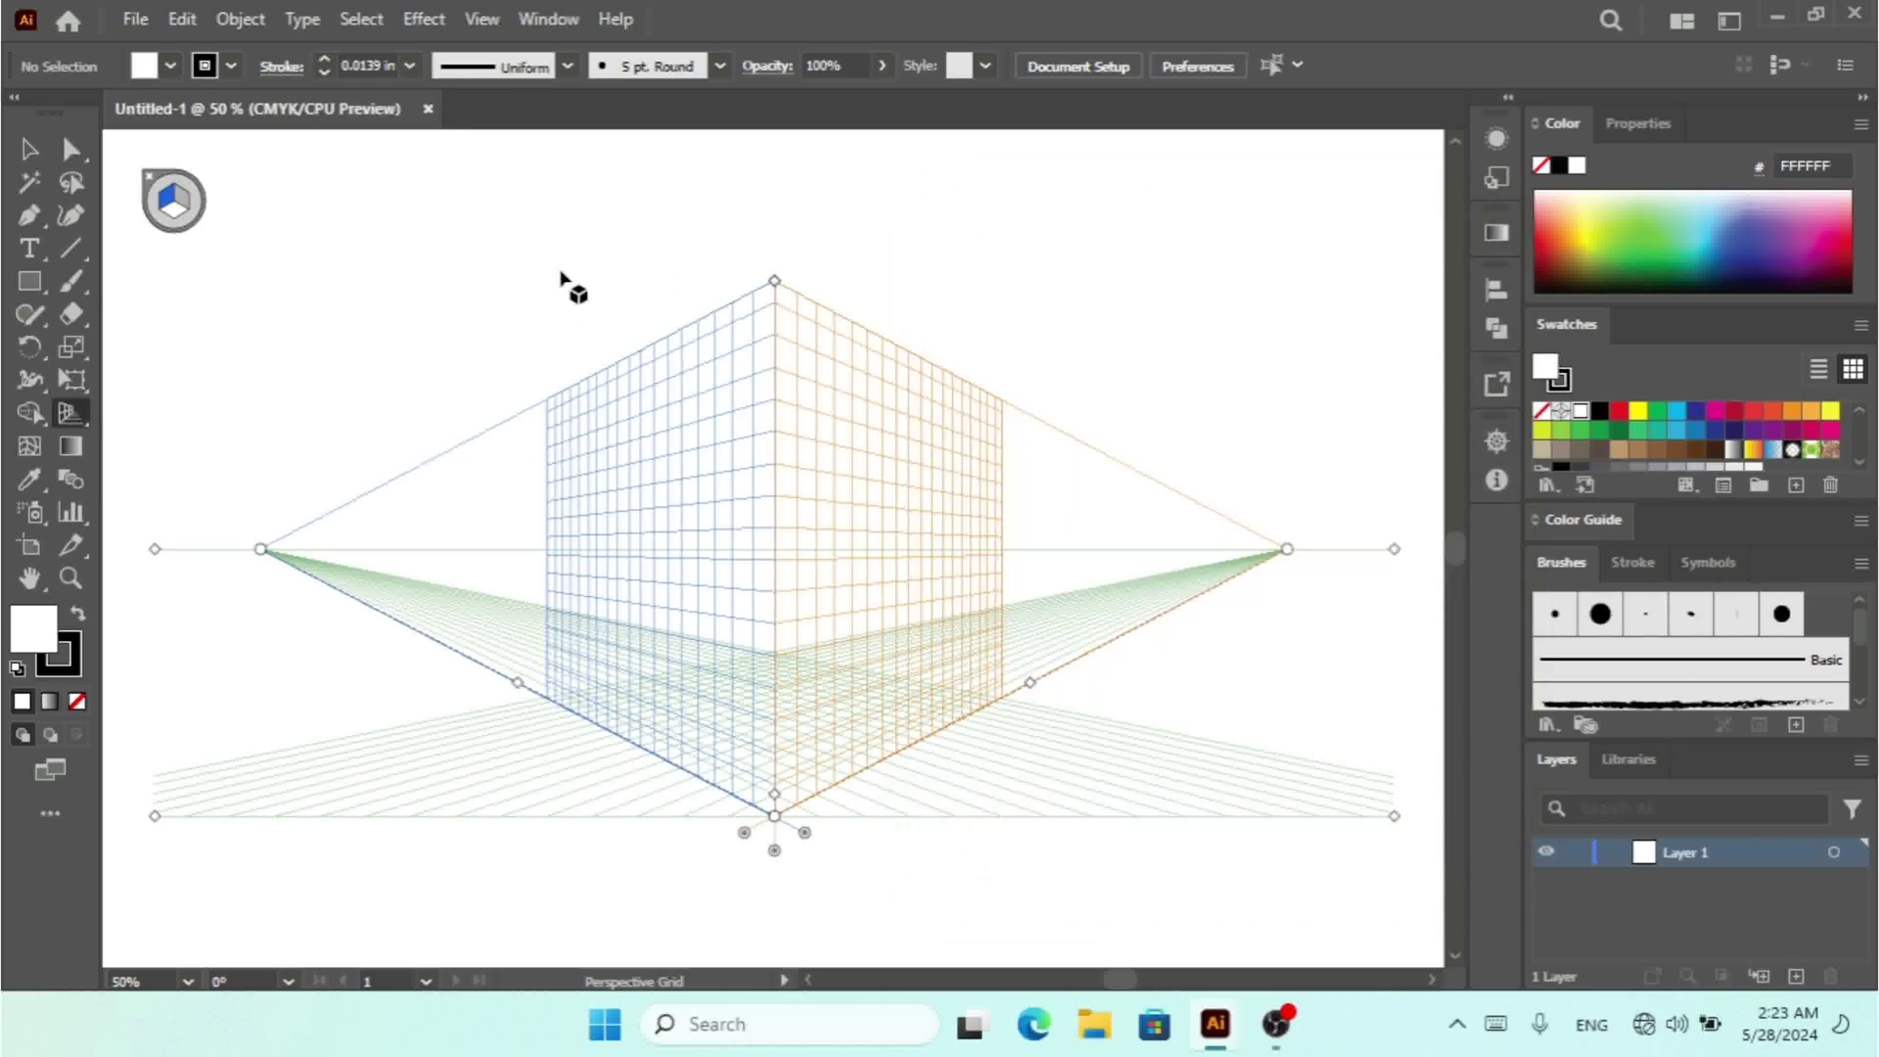
# - Apply the My 3D PR preset to the document's perspective grid through the Define Grid settings
pyautogui.click(476, 16)
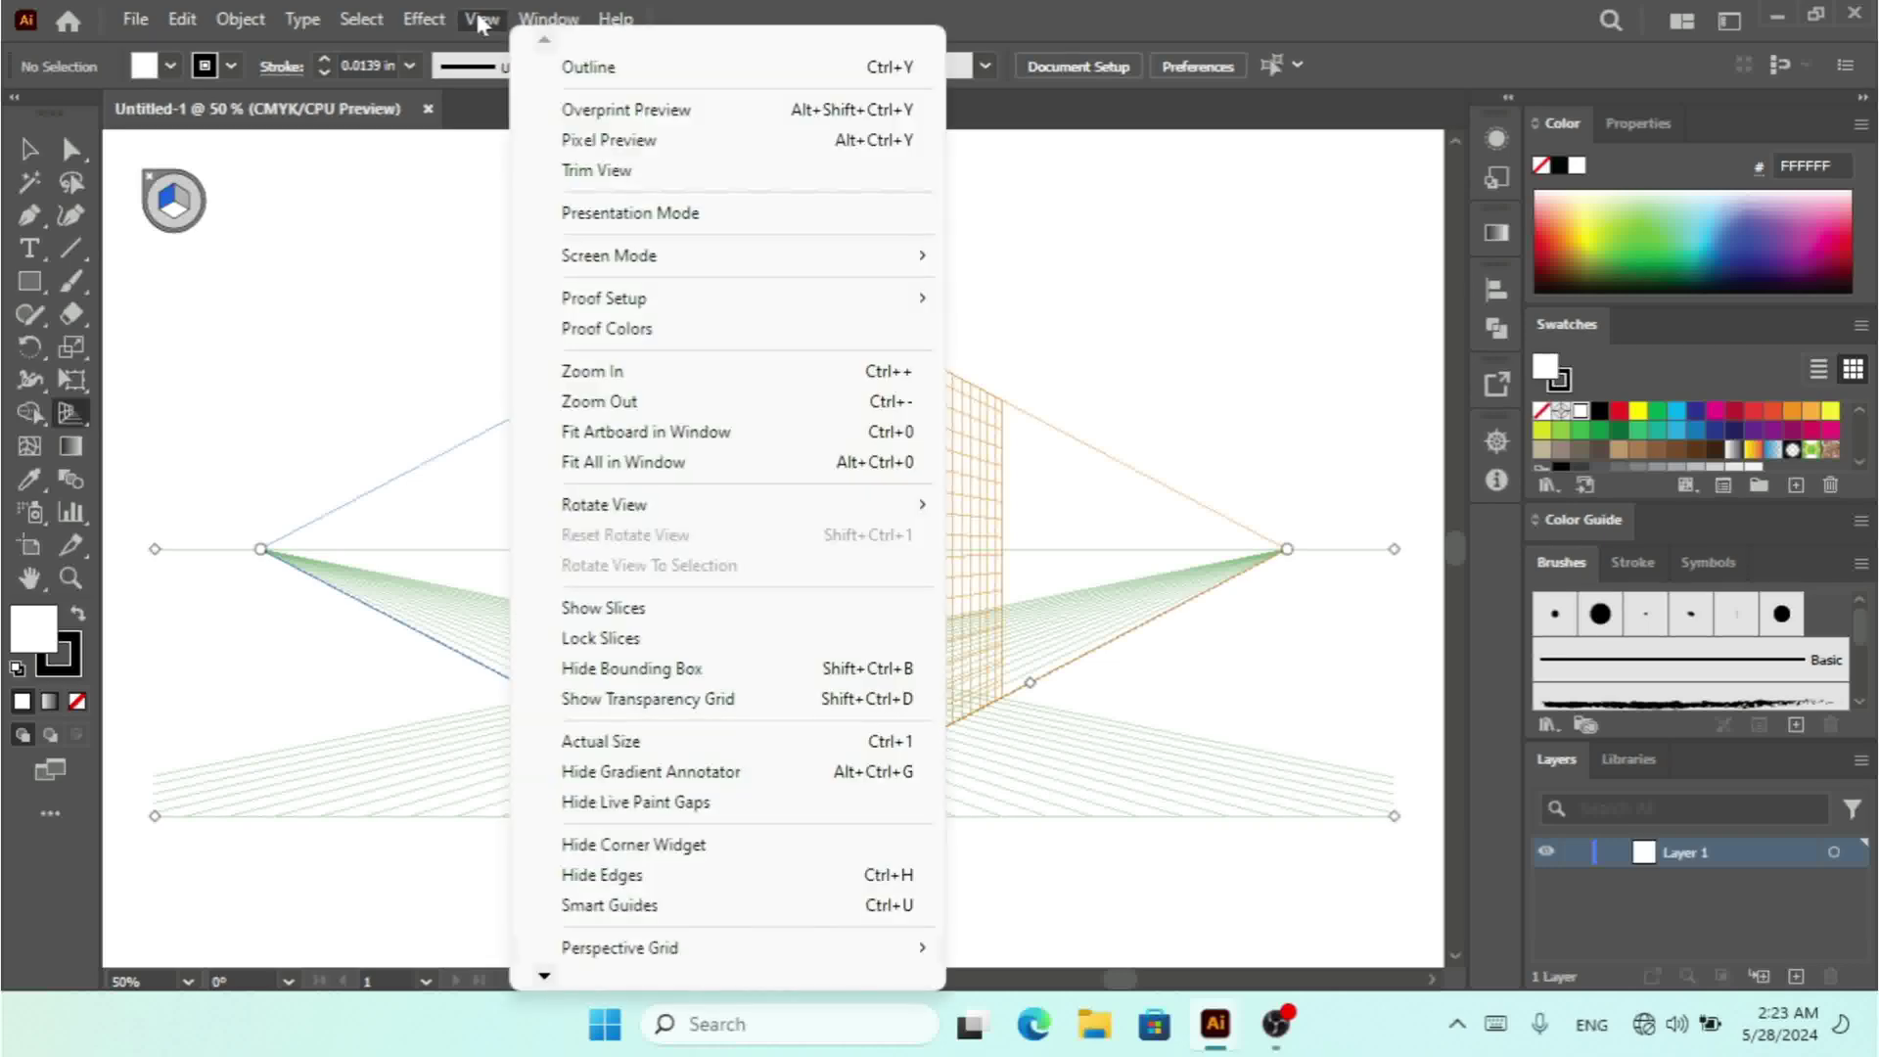
pyautogui.moveTo(825, 950)
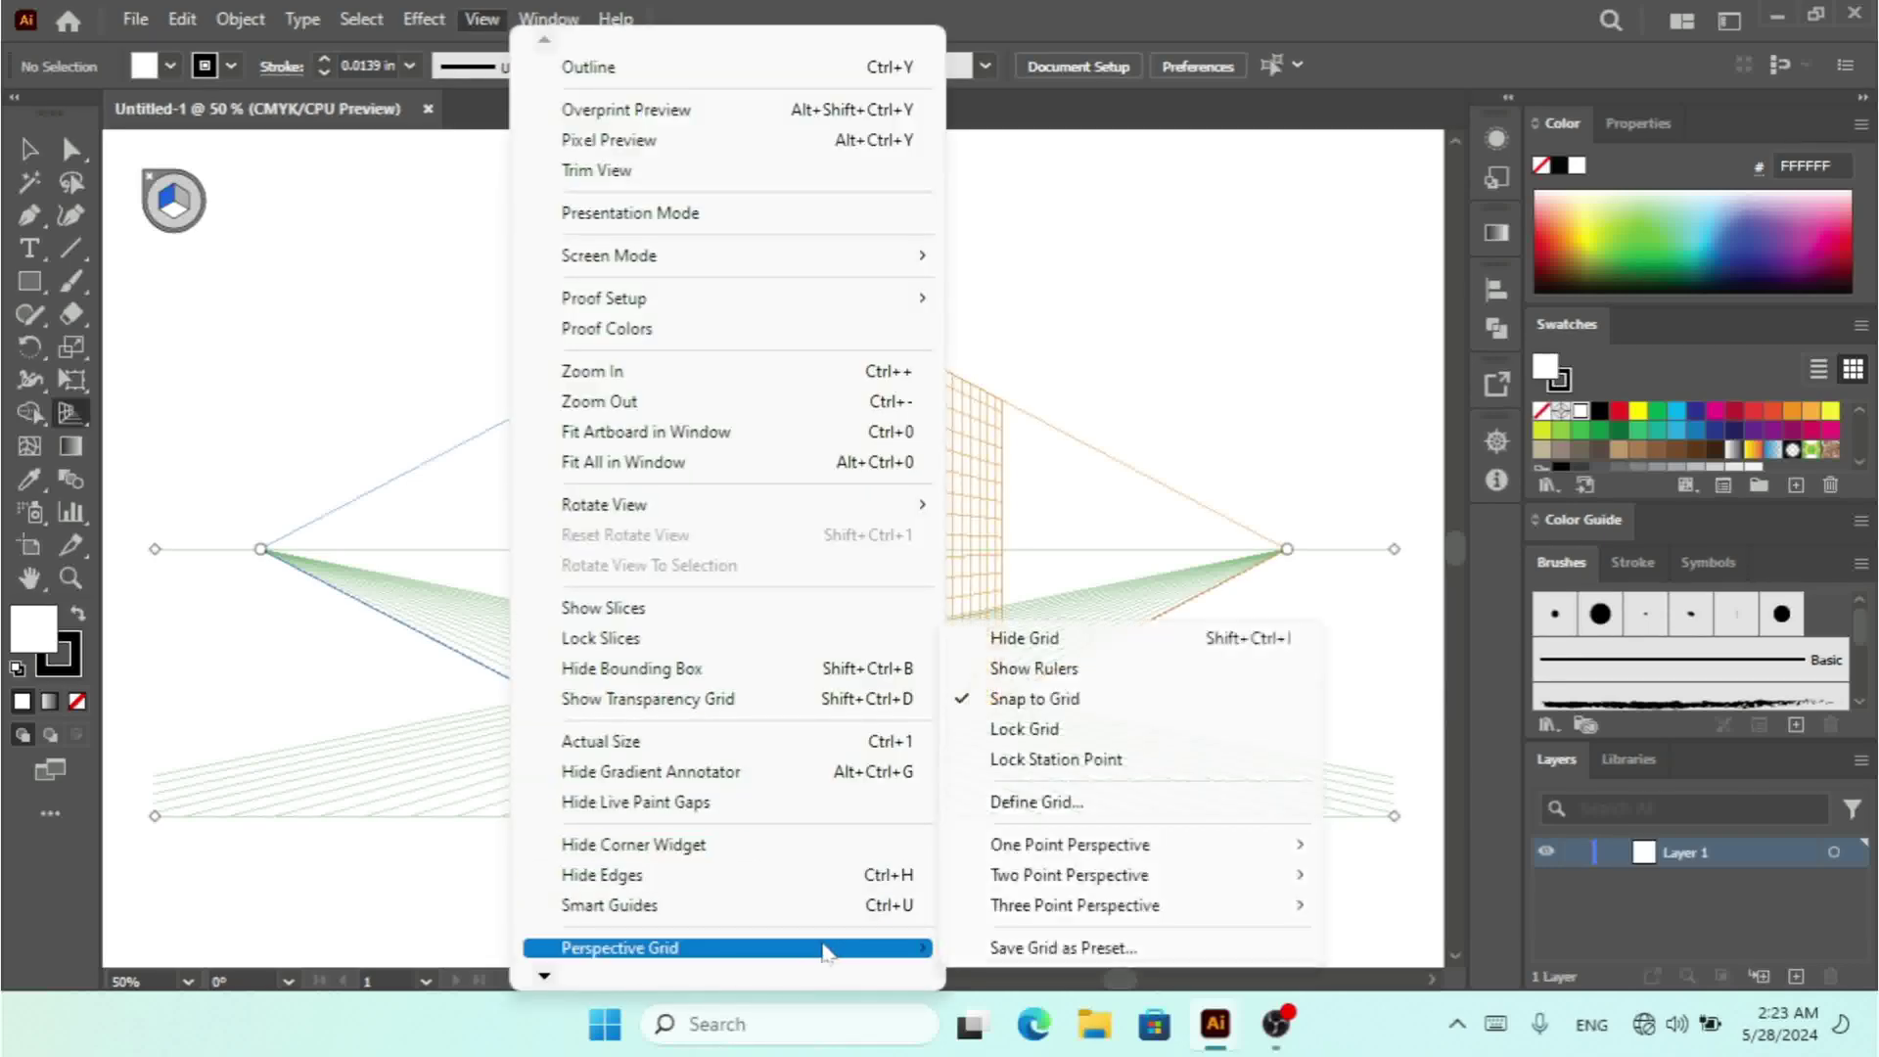
pyautogui.moveTo(1098, 881)
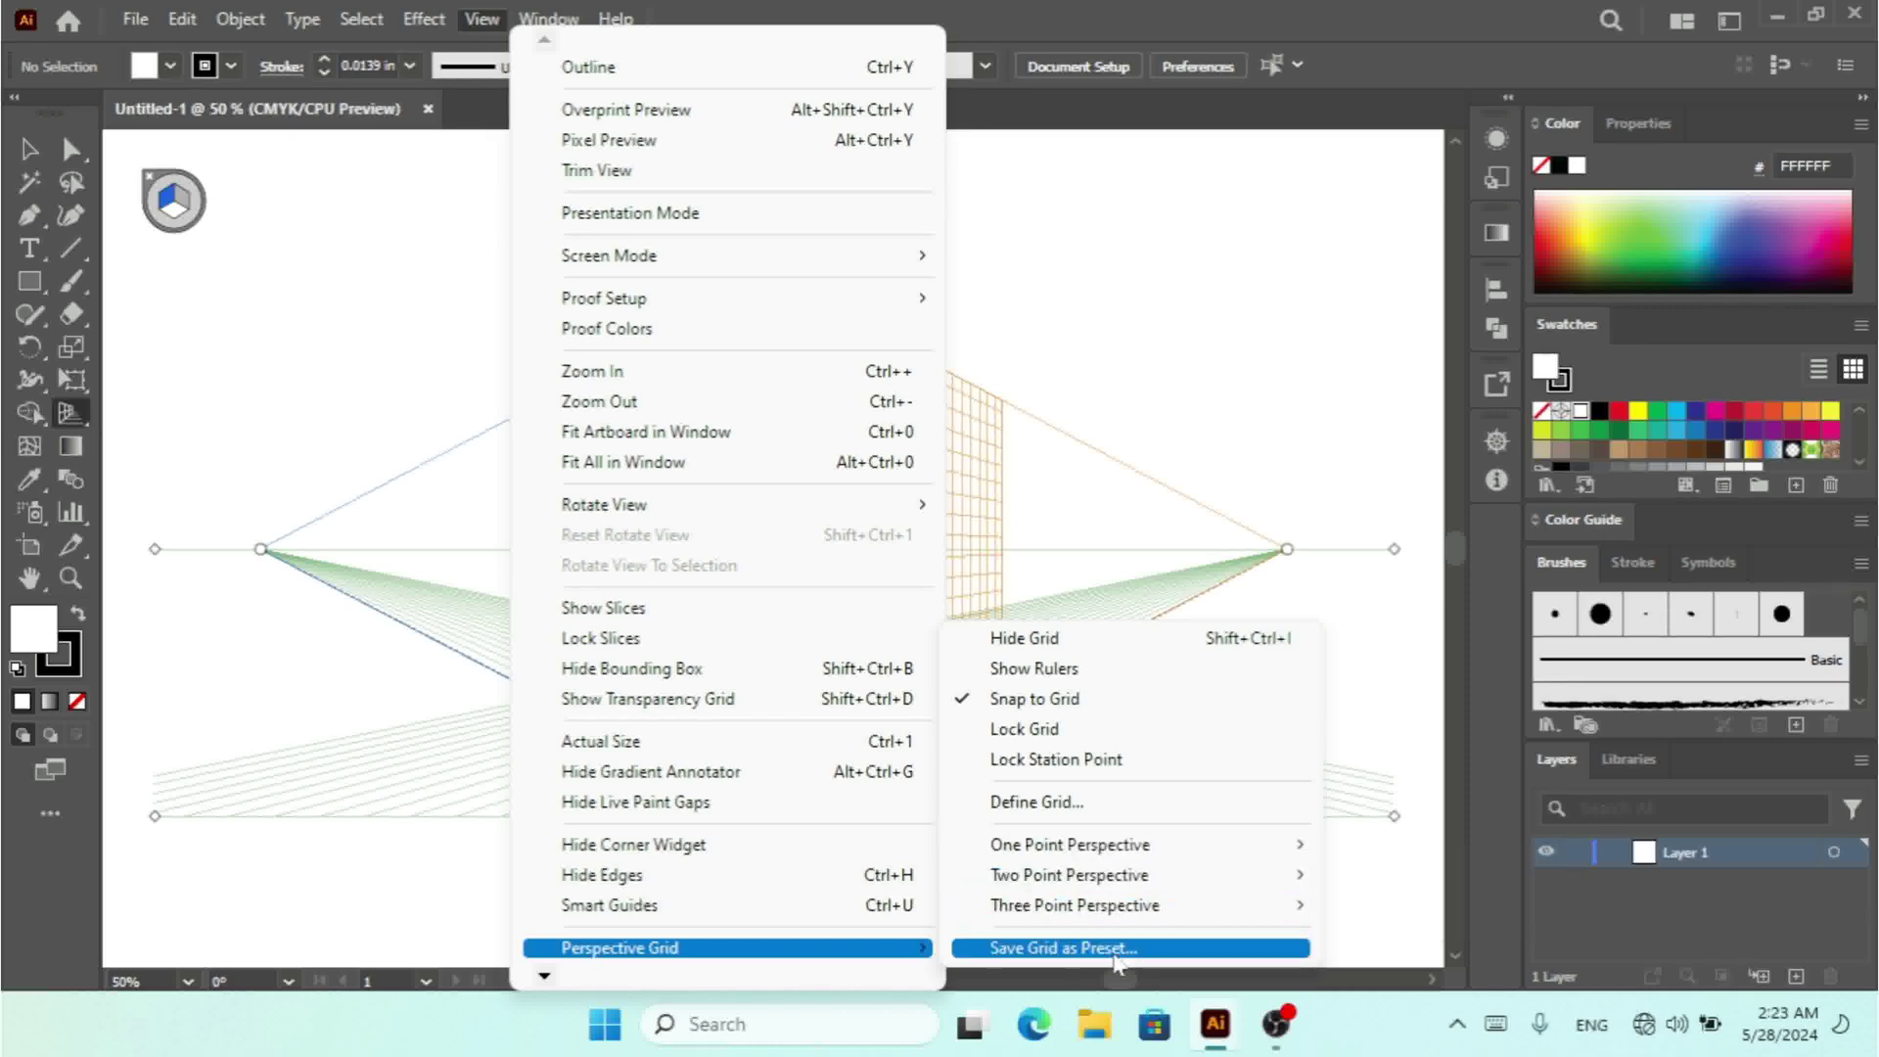
pyautogui.click(1089, 808)
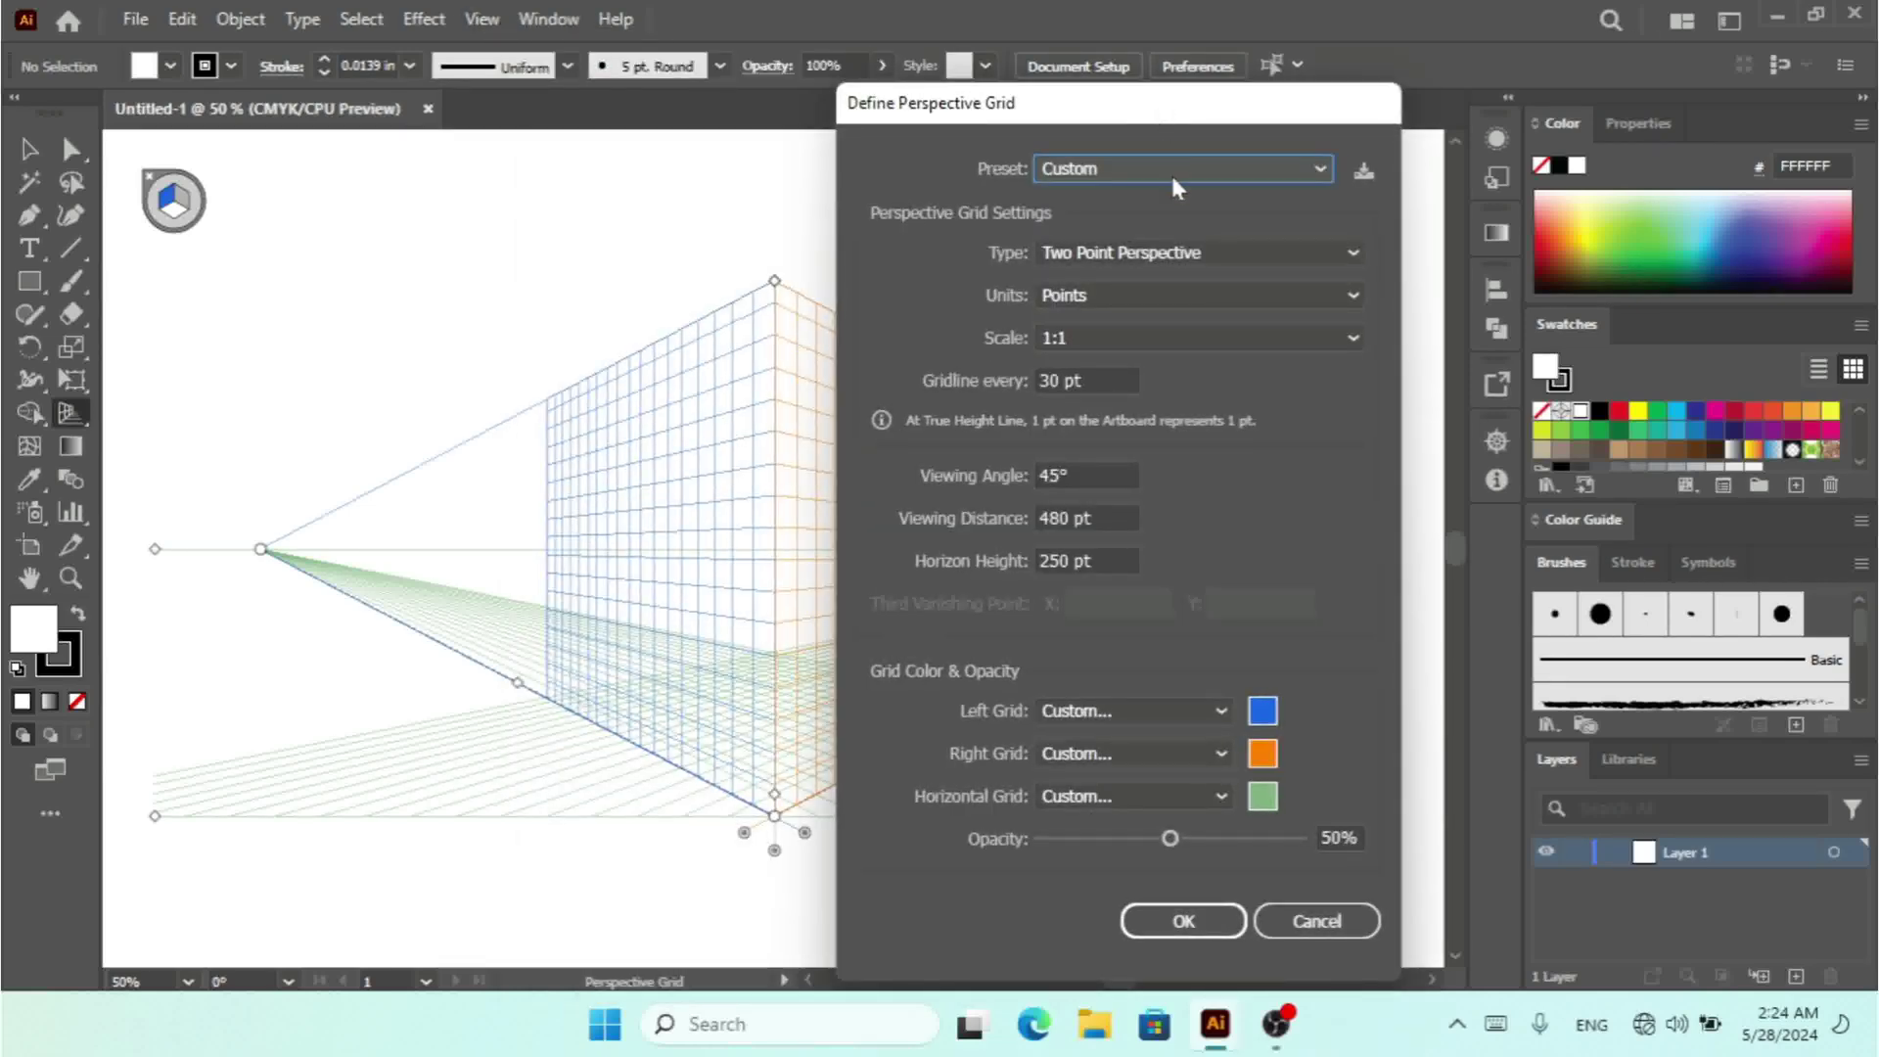
pyautogui.click(1175, 167)
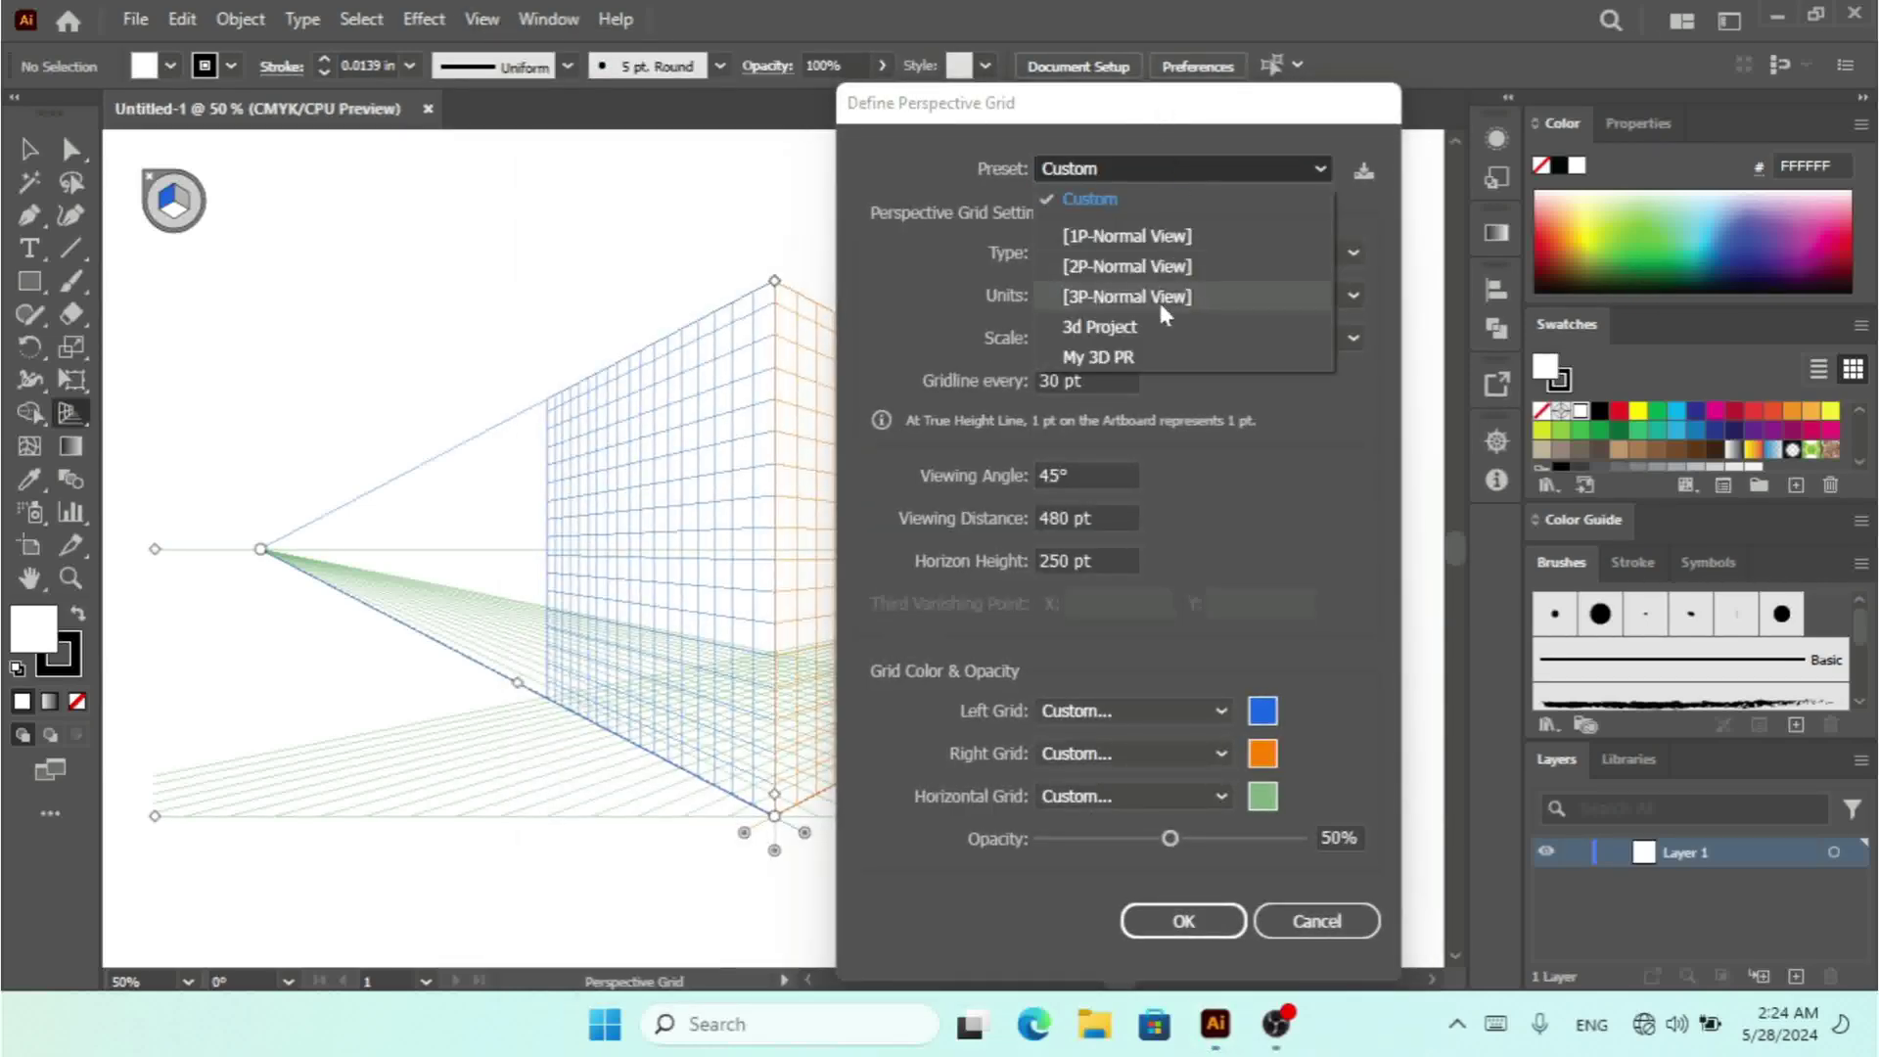
pyautogui.click(1110, 357)
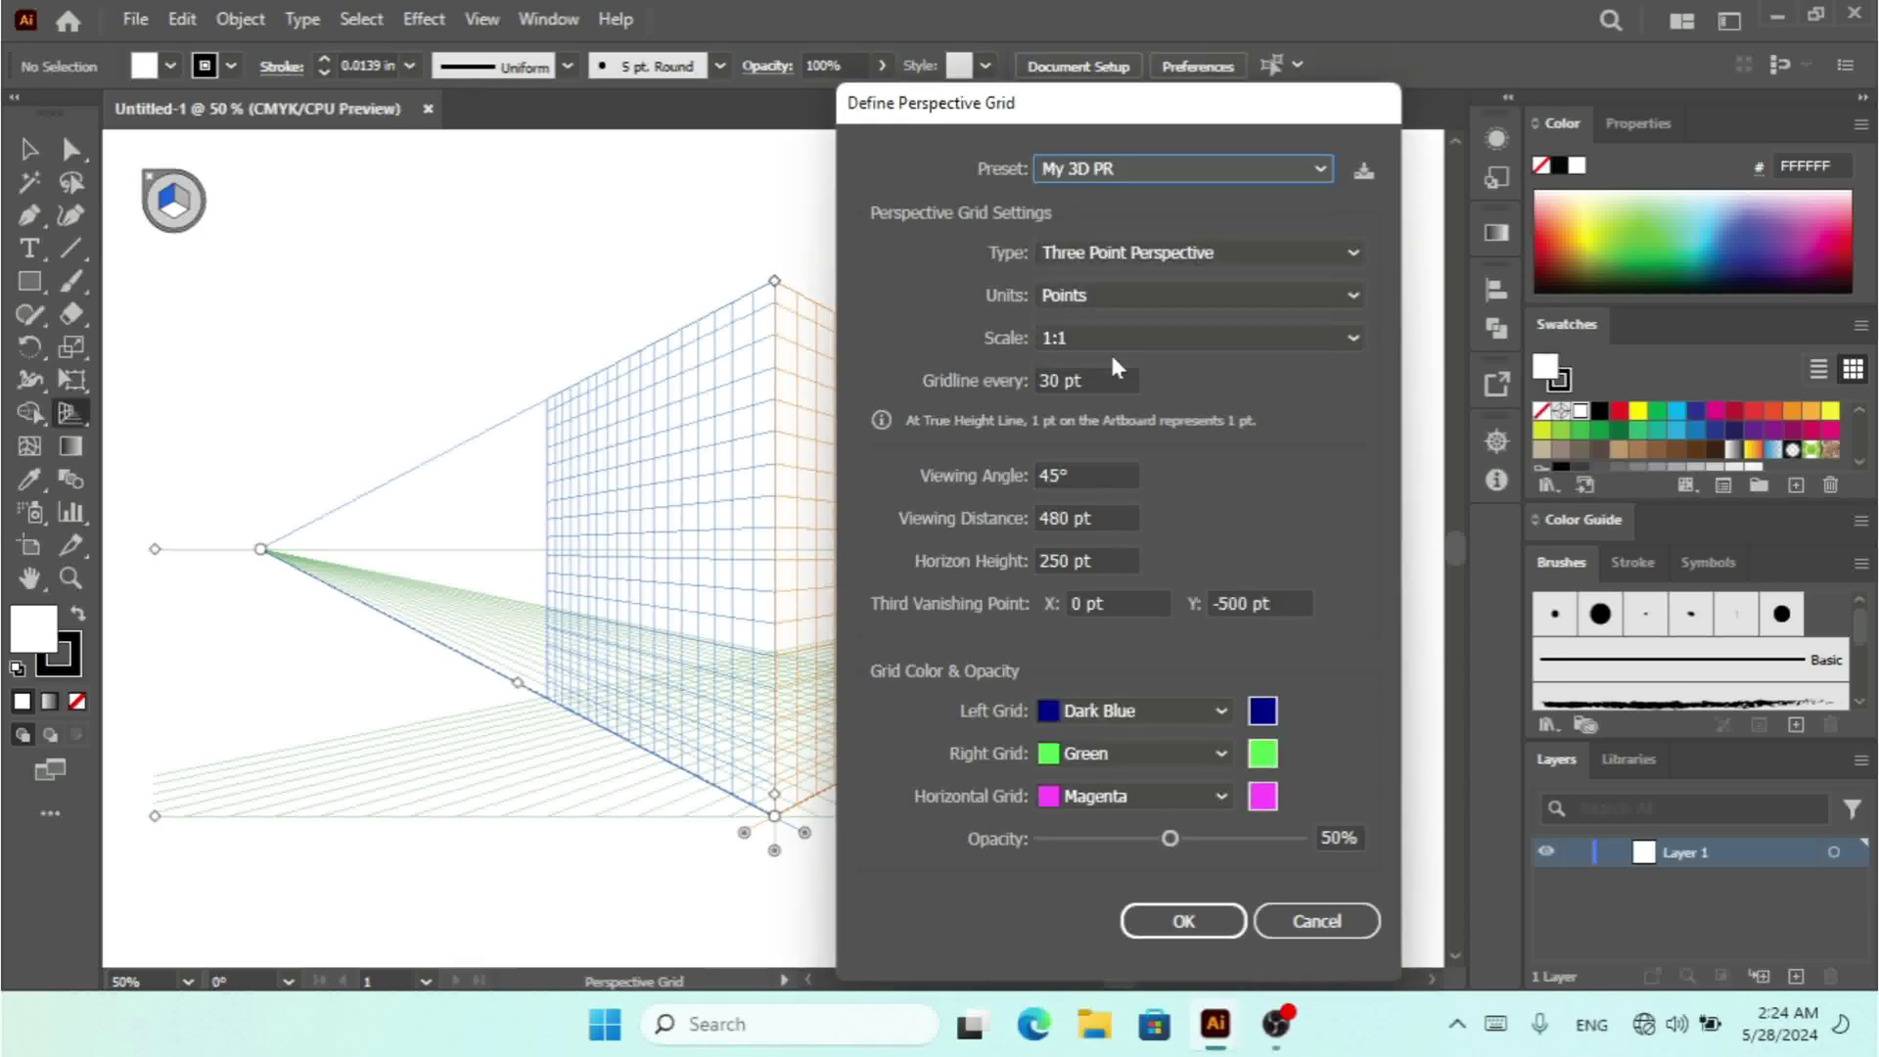
pyautogui.click(1206, 926)
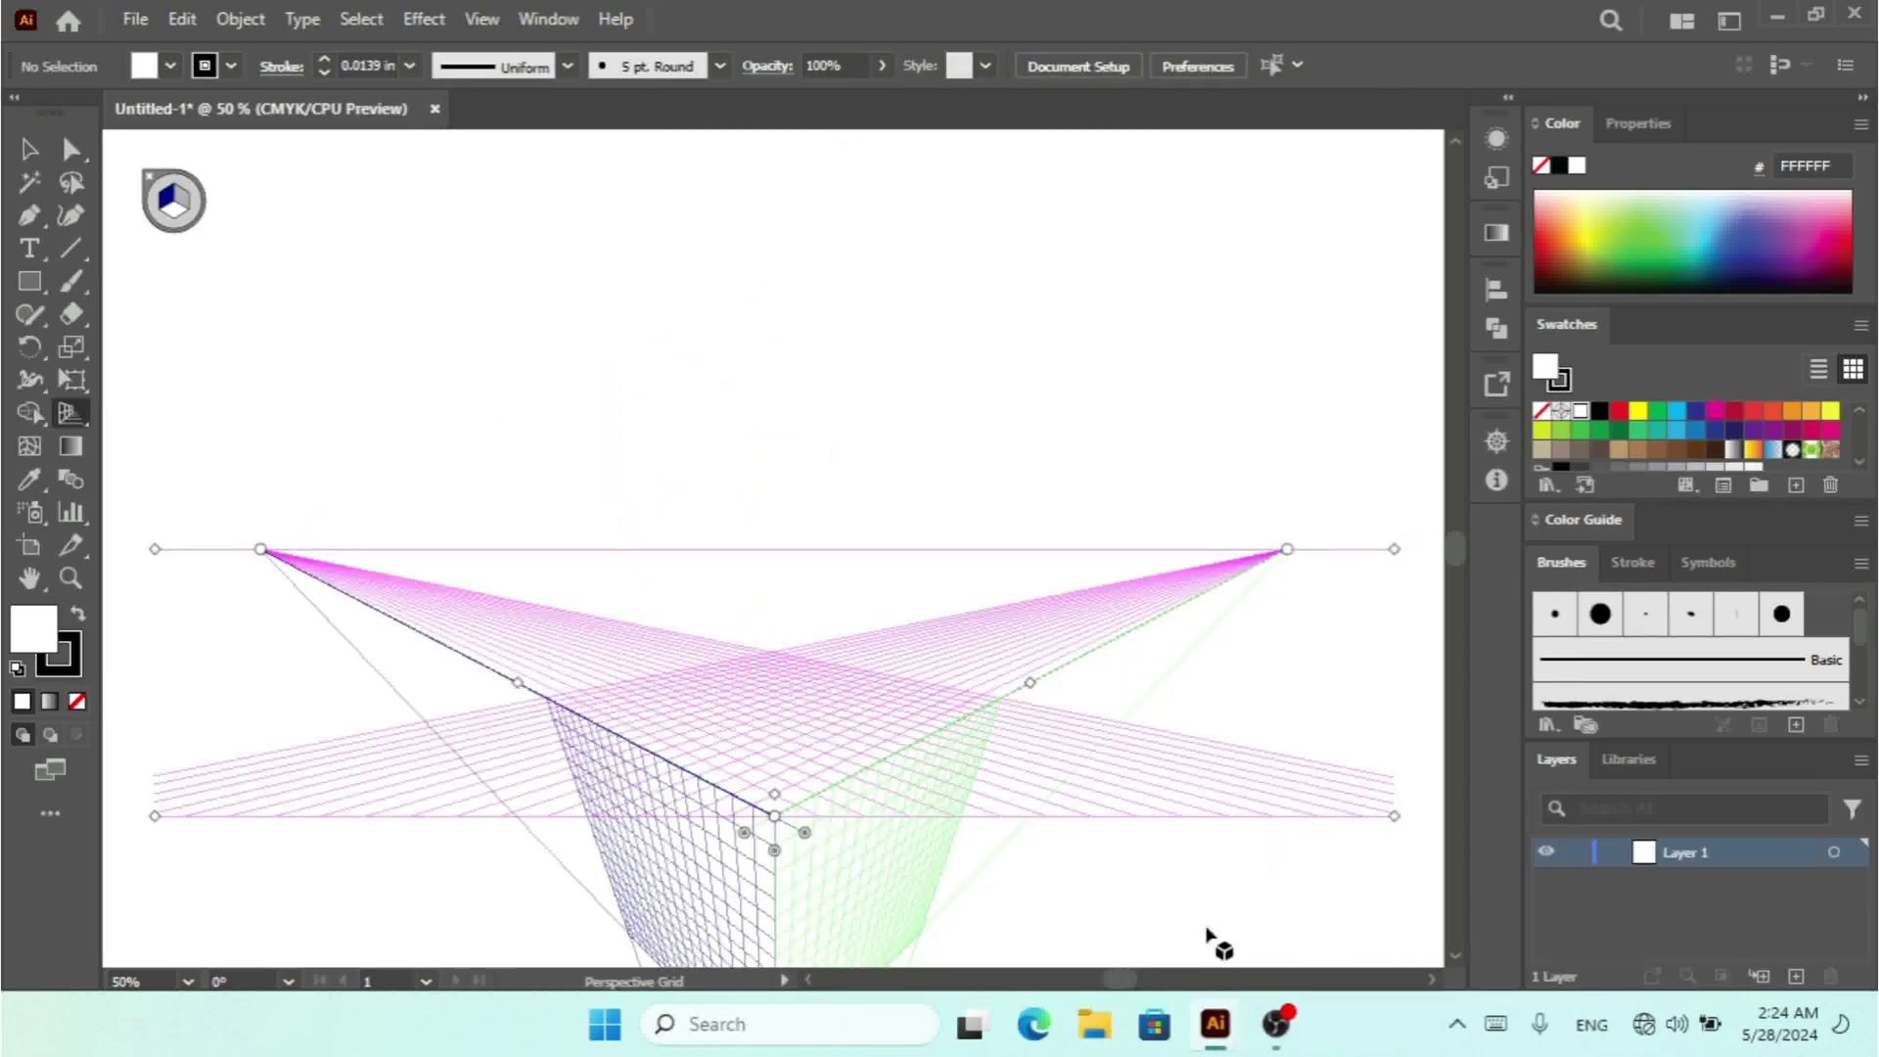
pyautogui.hotkey('ctrl', '=')
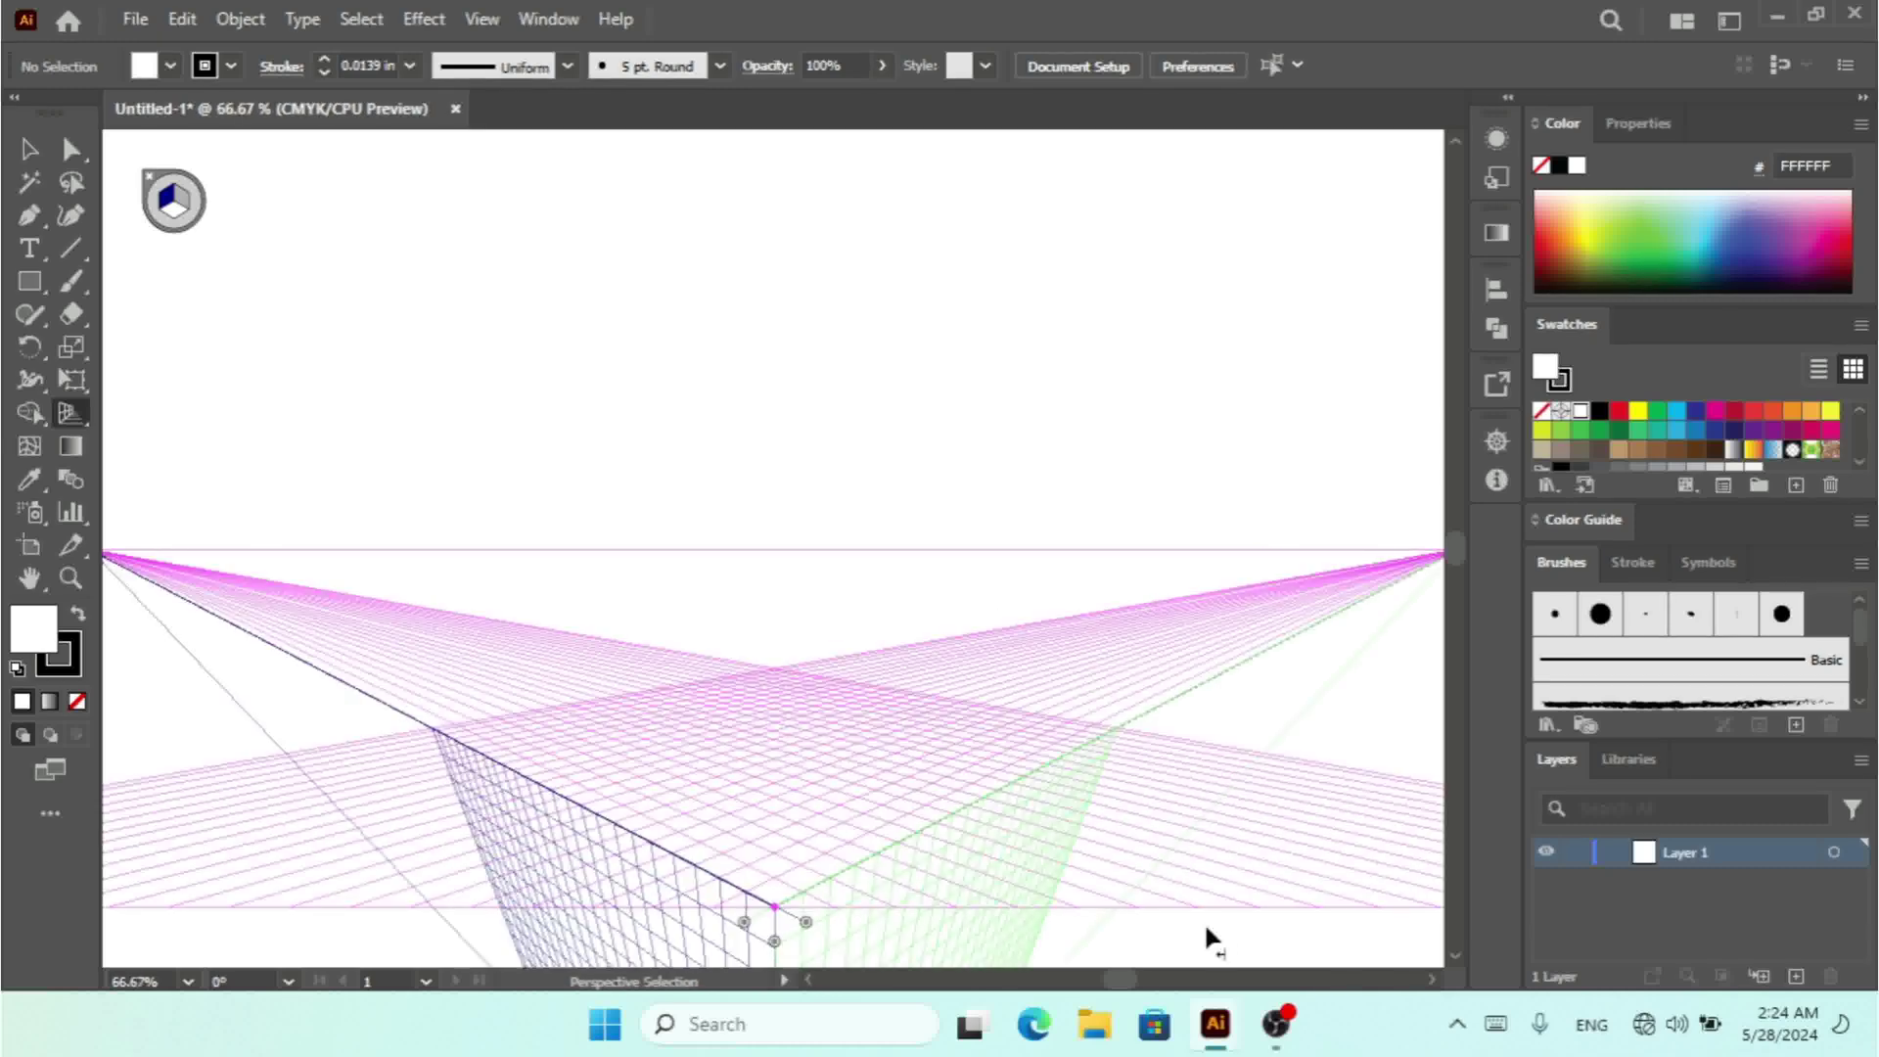
# - Examine the whole three-point perspective grid and its adjustment handles using the Perspective Grid tool
pyautogui.hotkey('ctrl', '-')
pyautogui.hotkey('ctrl', '-')
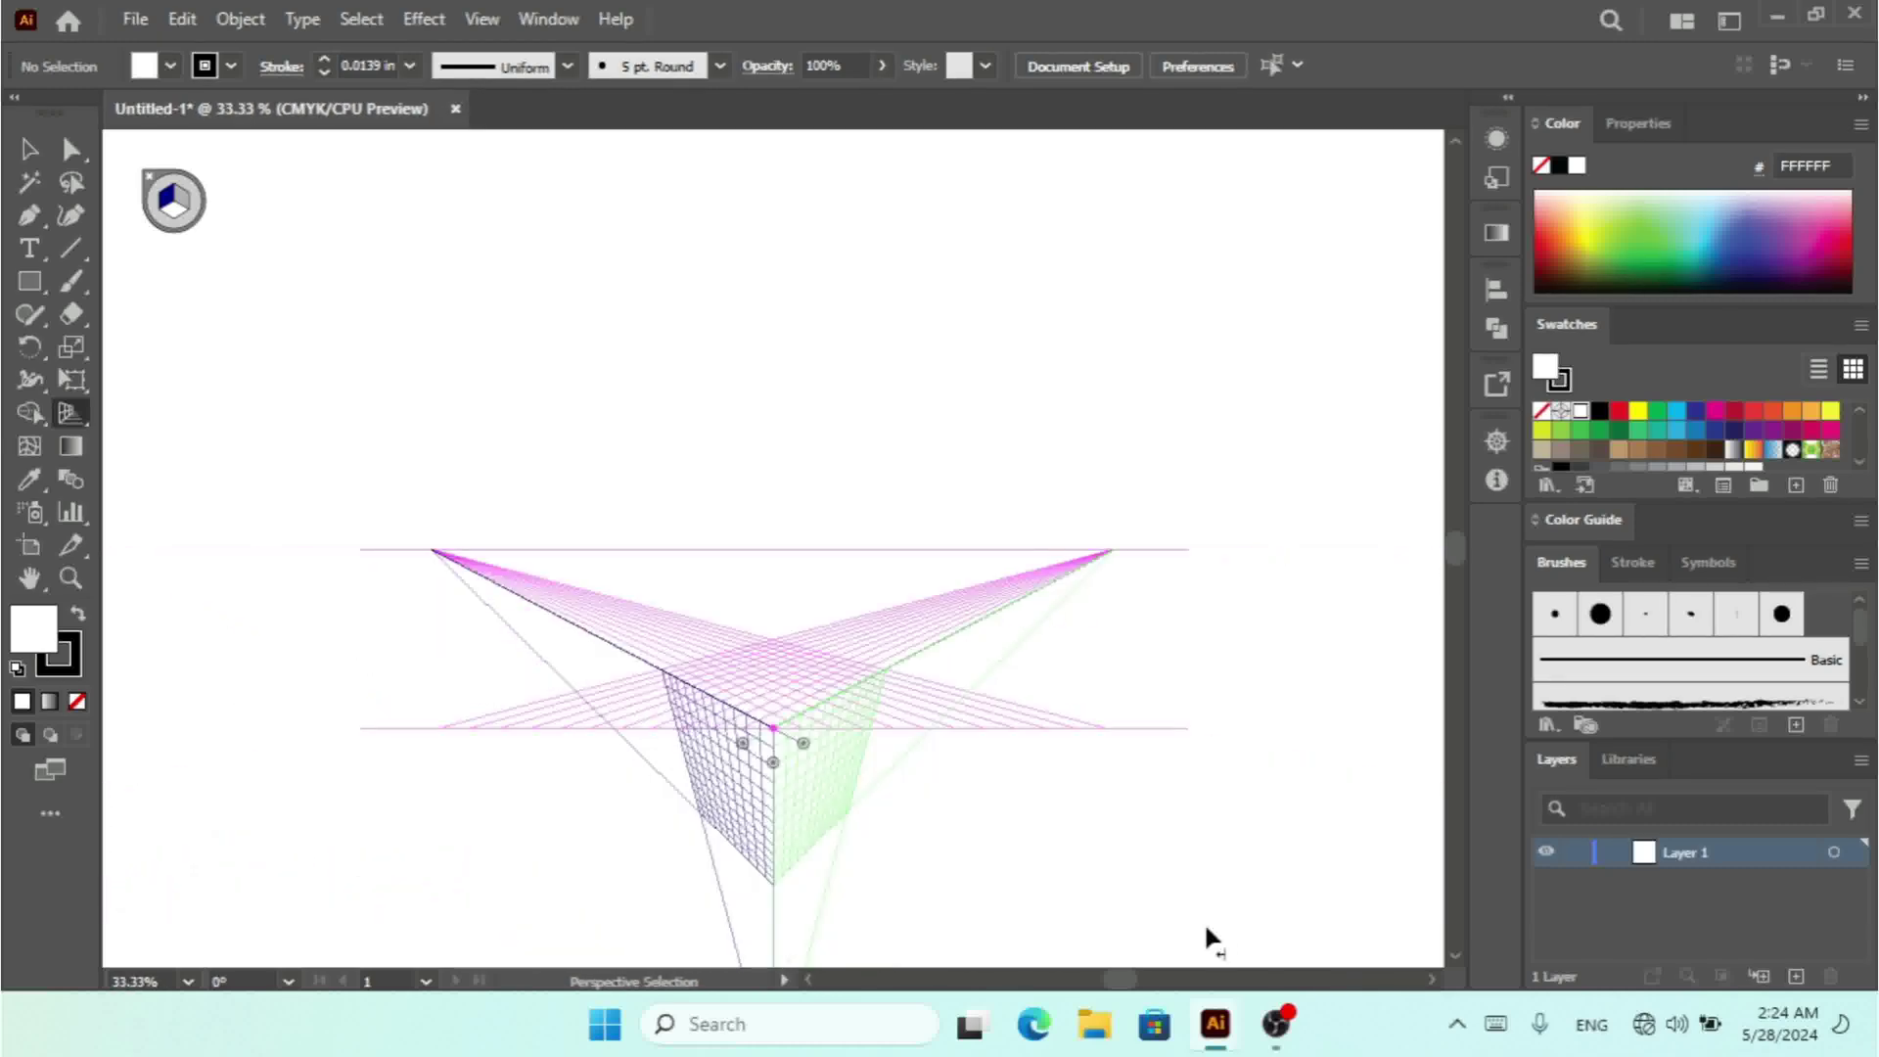
pyautogui.hotkey('ctrl', '=')
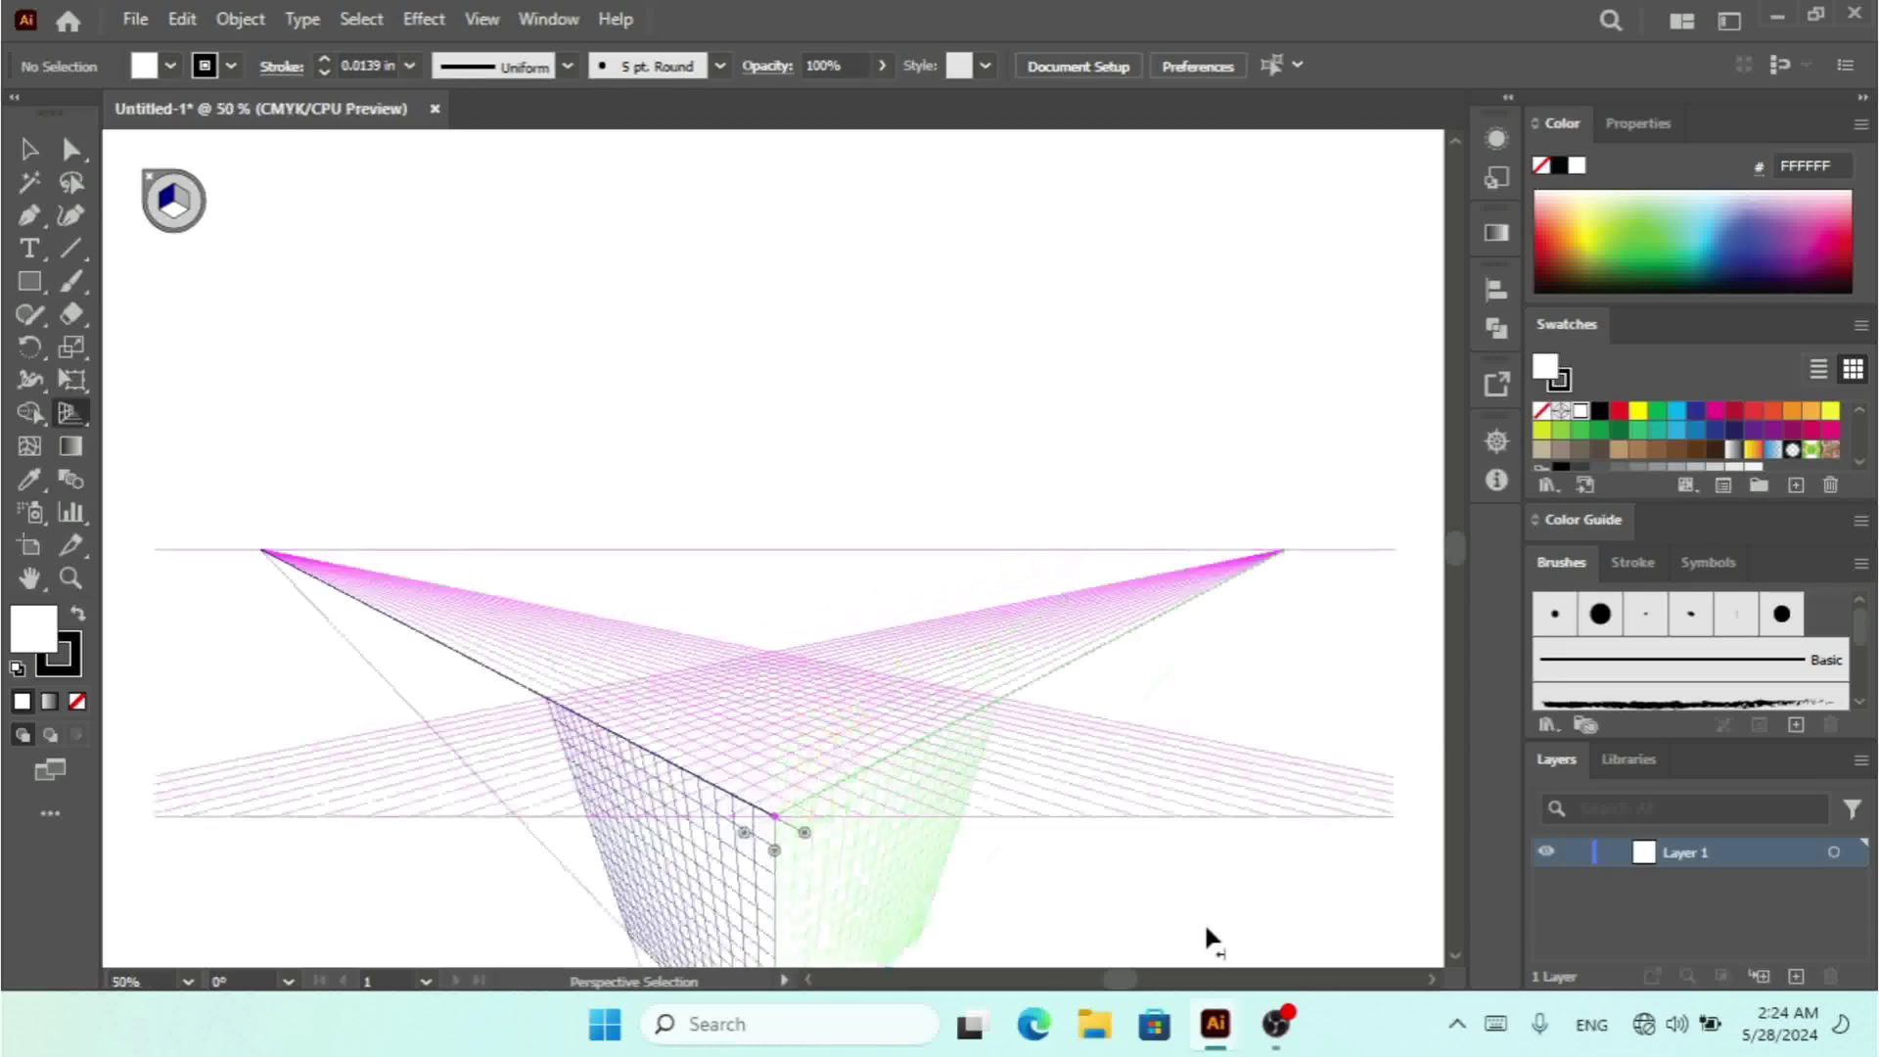
pyautogui.hotkey('shift', 'p')
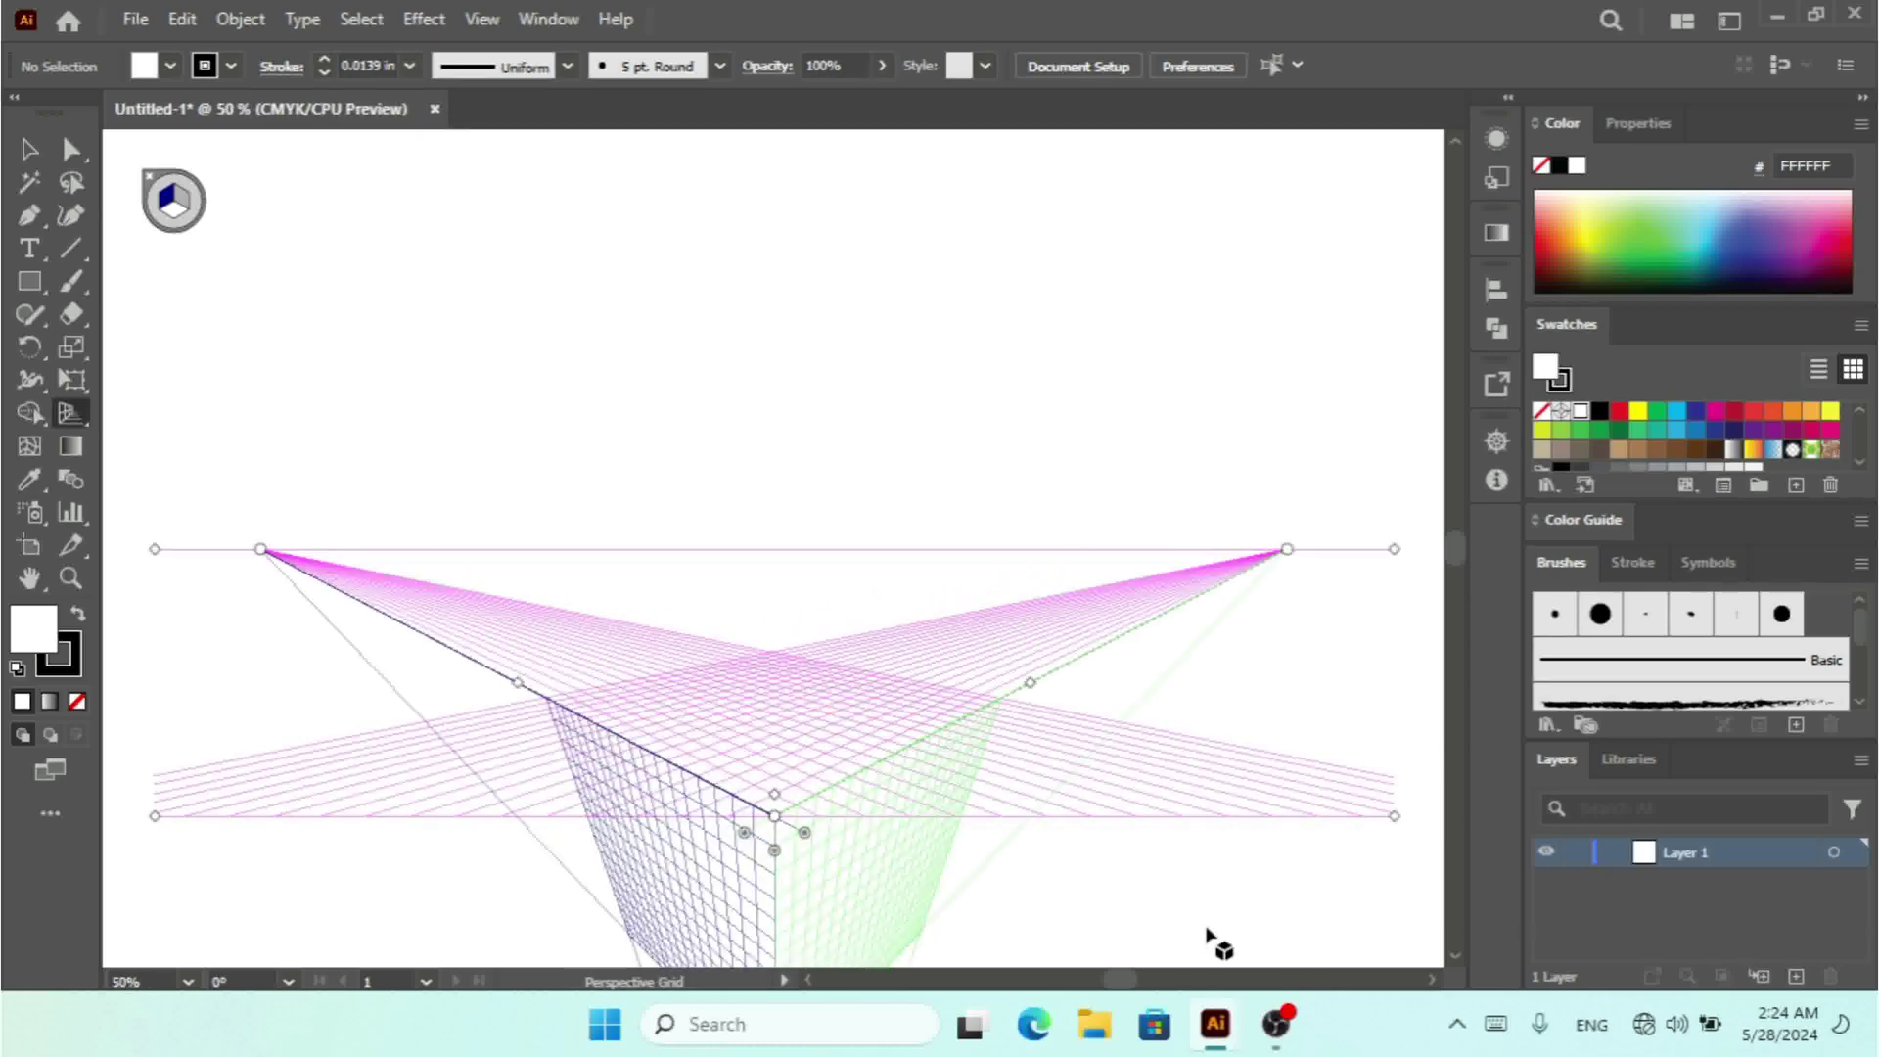
pyautogui.click(1454, 956)
pyautogui.click(1454, 955)
pyautogui.click(1453, 957)
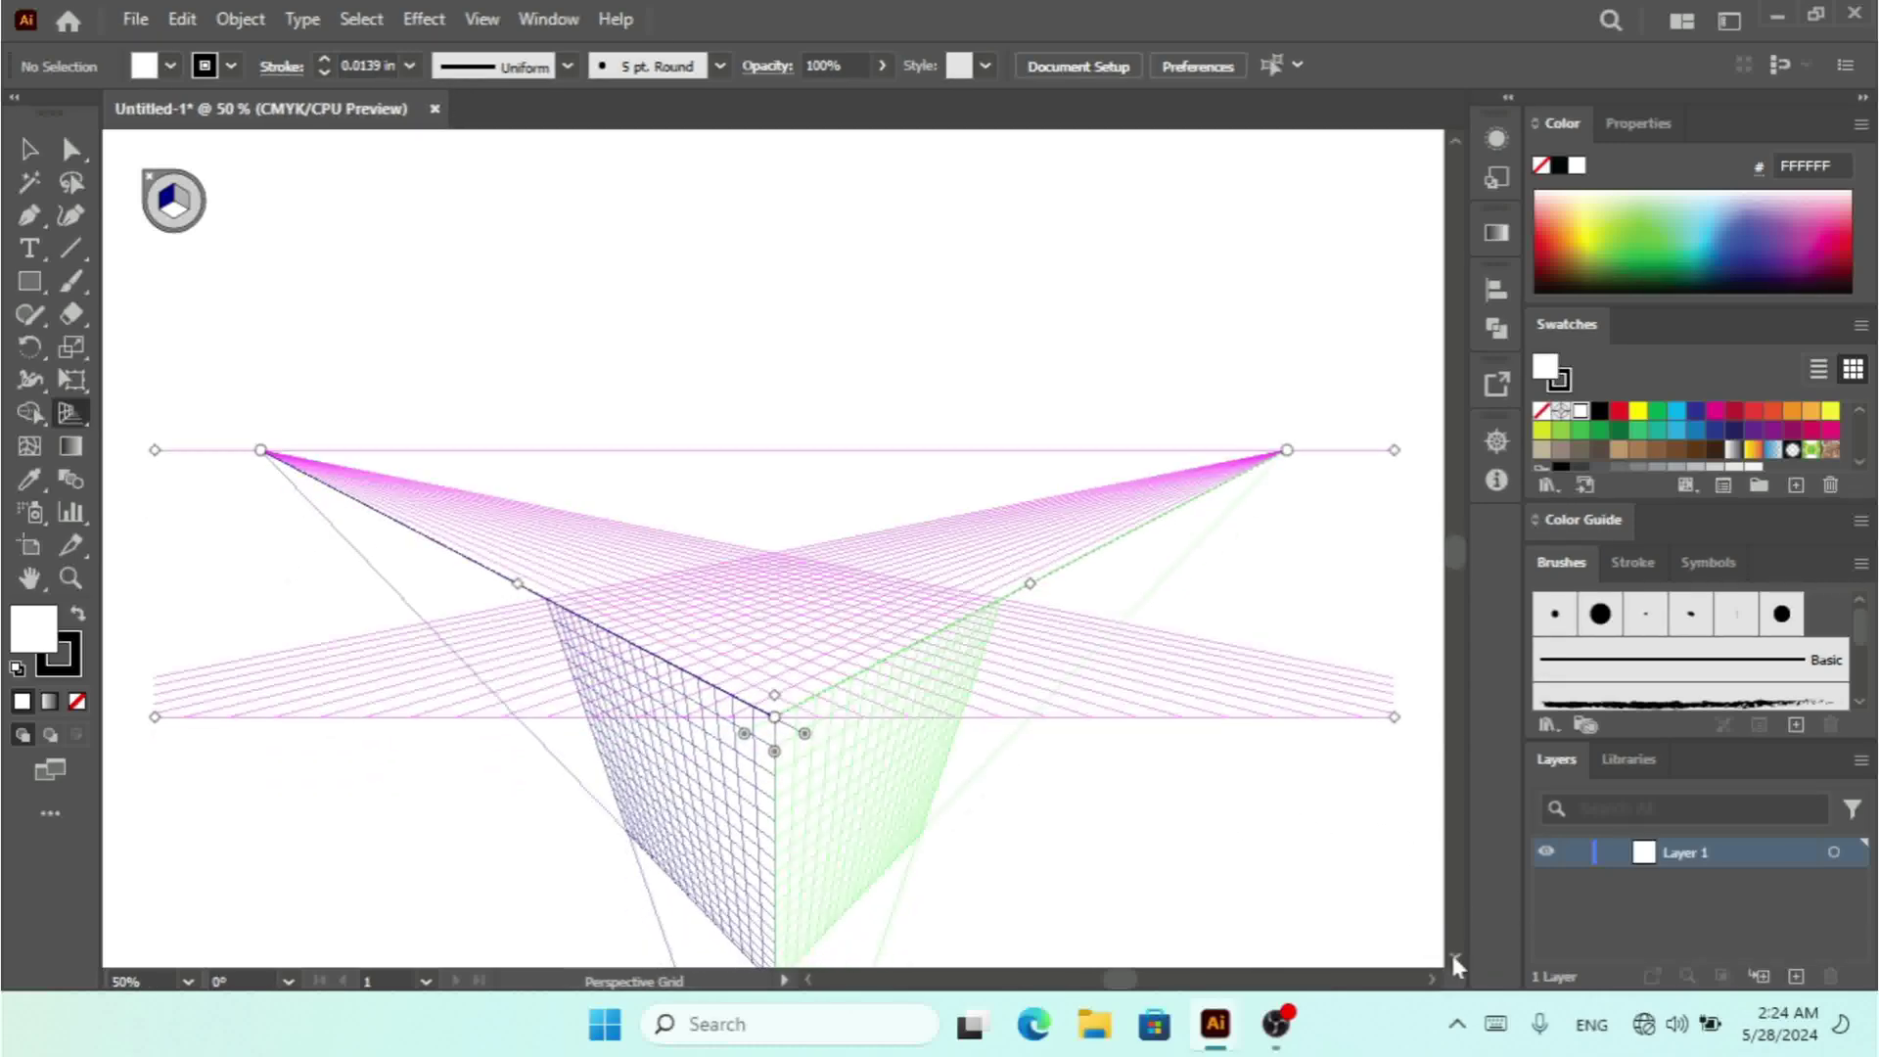
# - Hide the document's perspective grid and switch back to the Selection tool
pyautogui.click(482, 20)
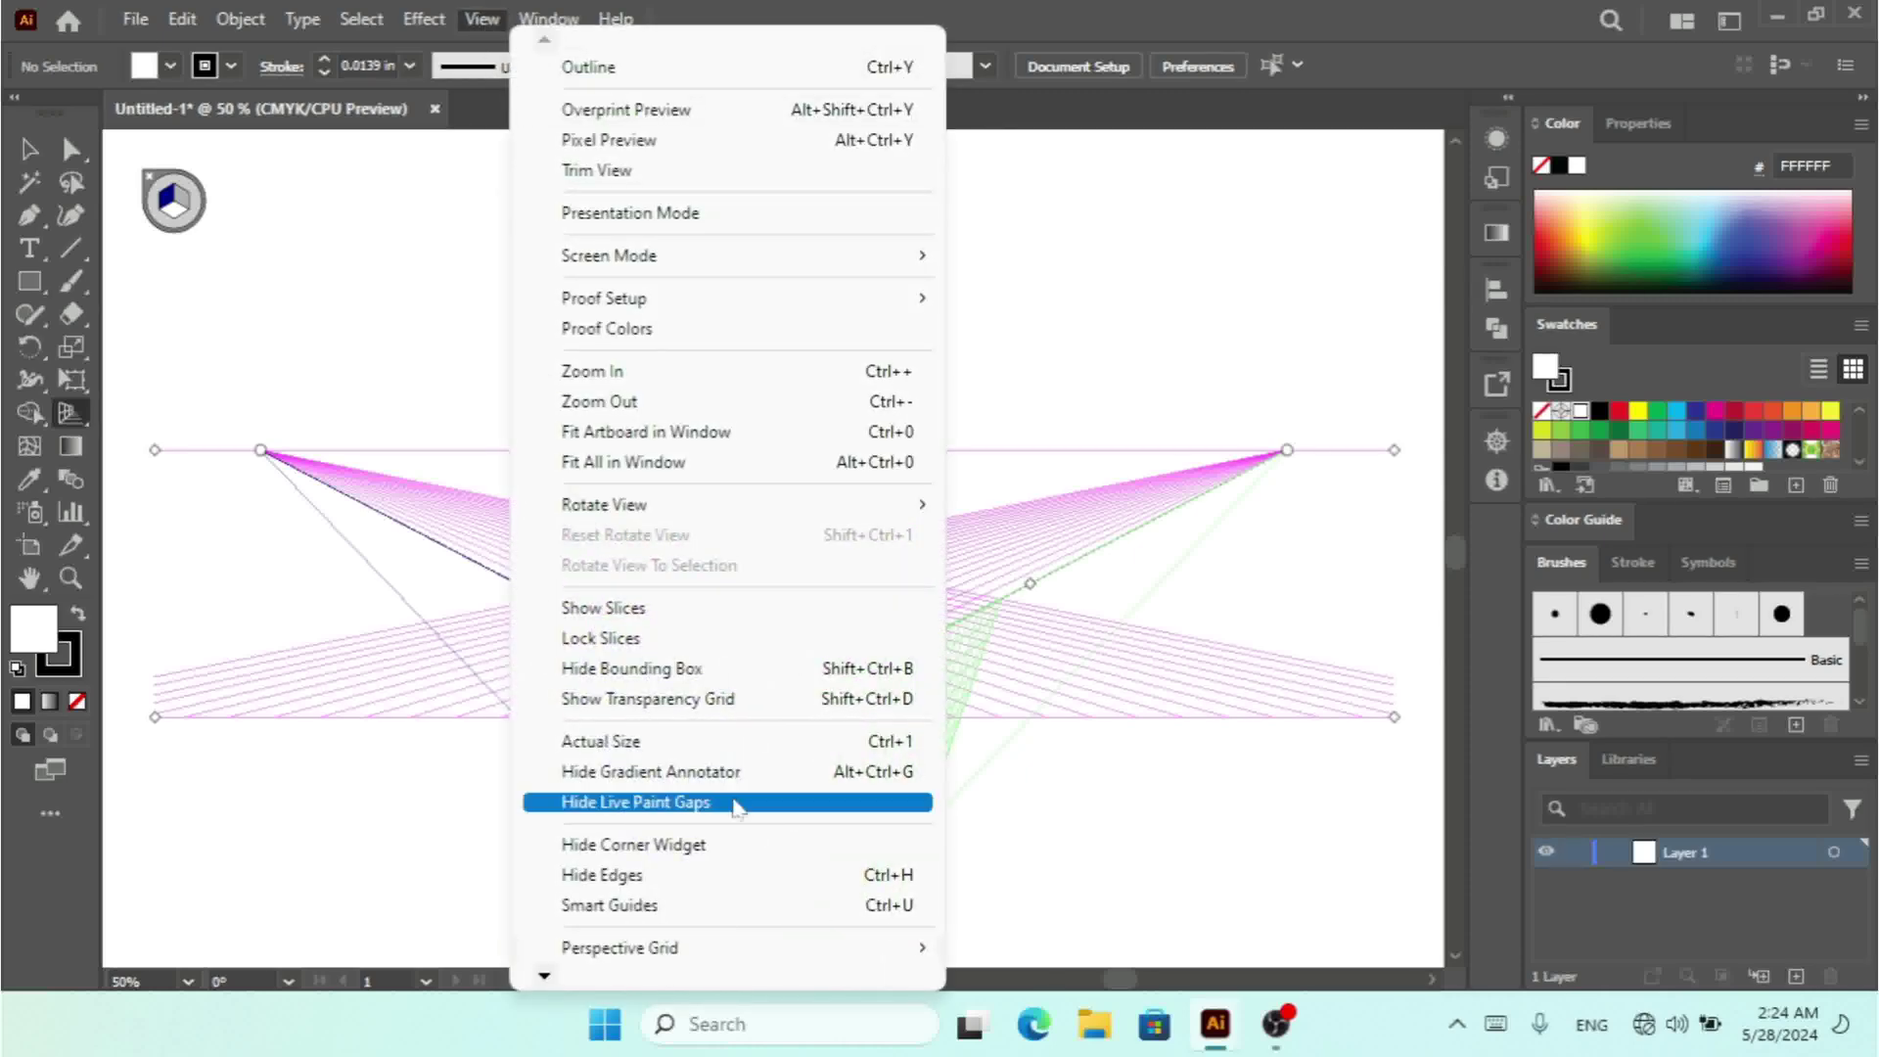
pyautogui.moveTo(755, 947)
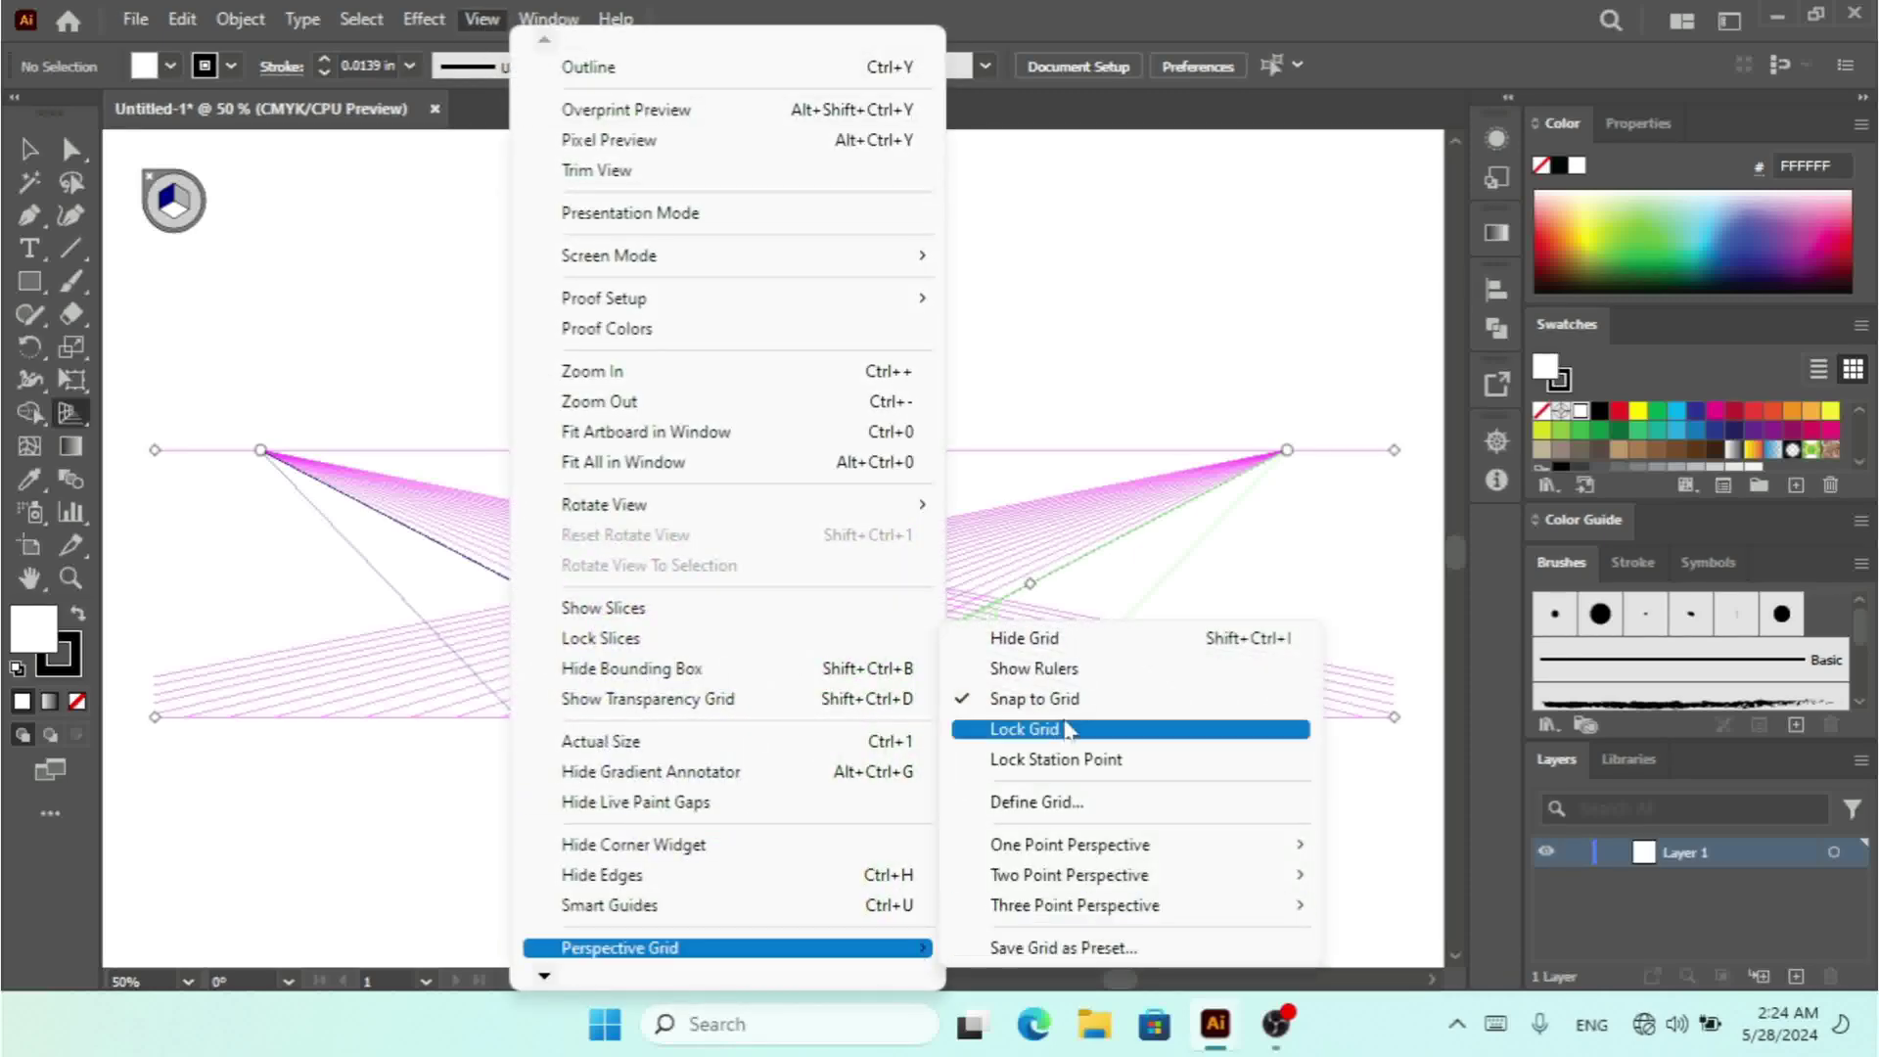
pyautogui.click(1043, 640)
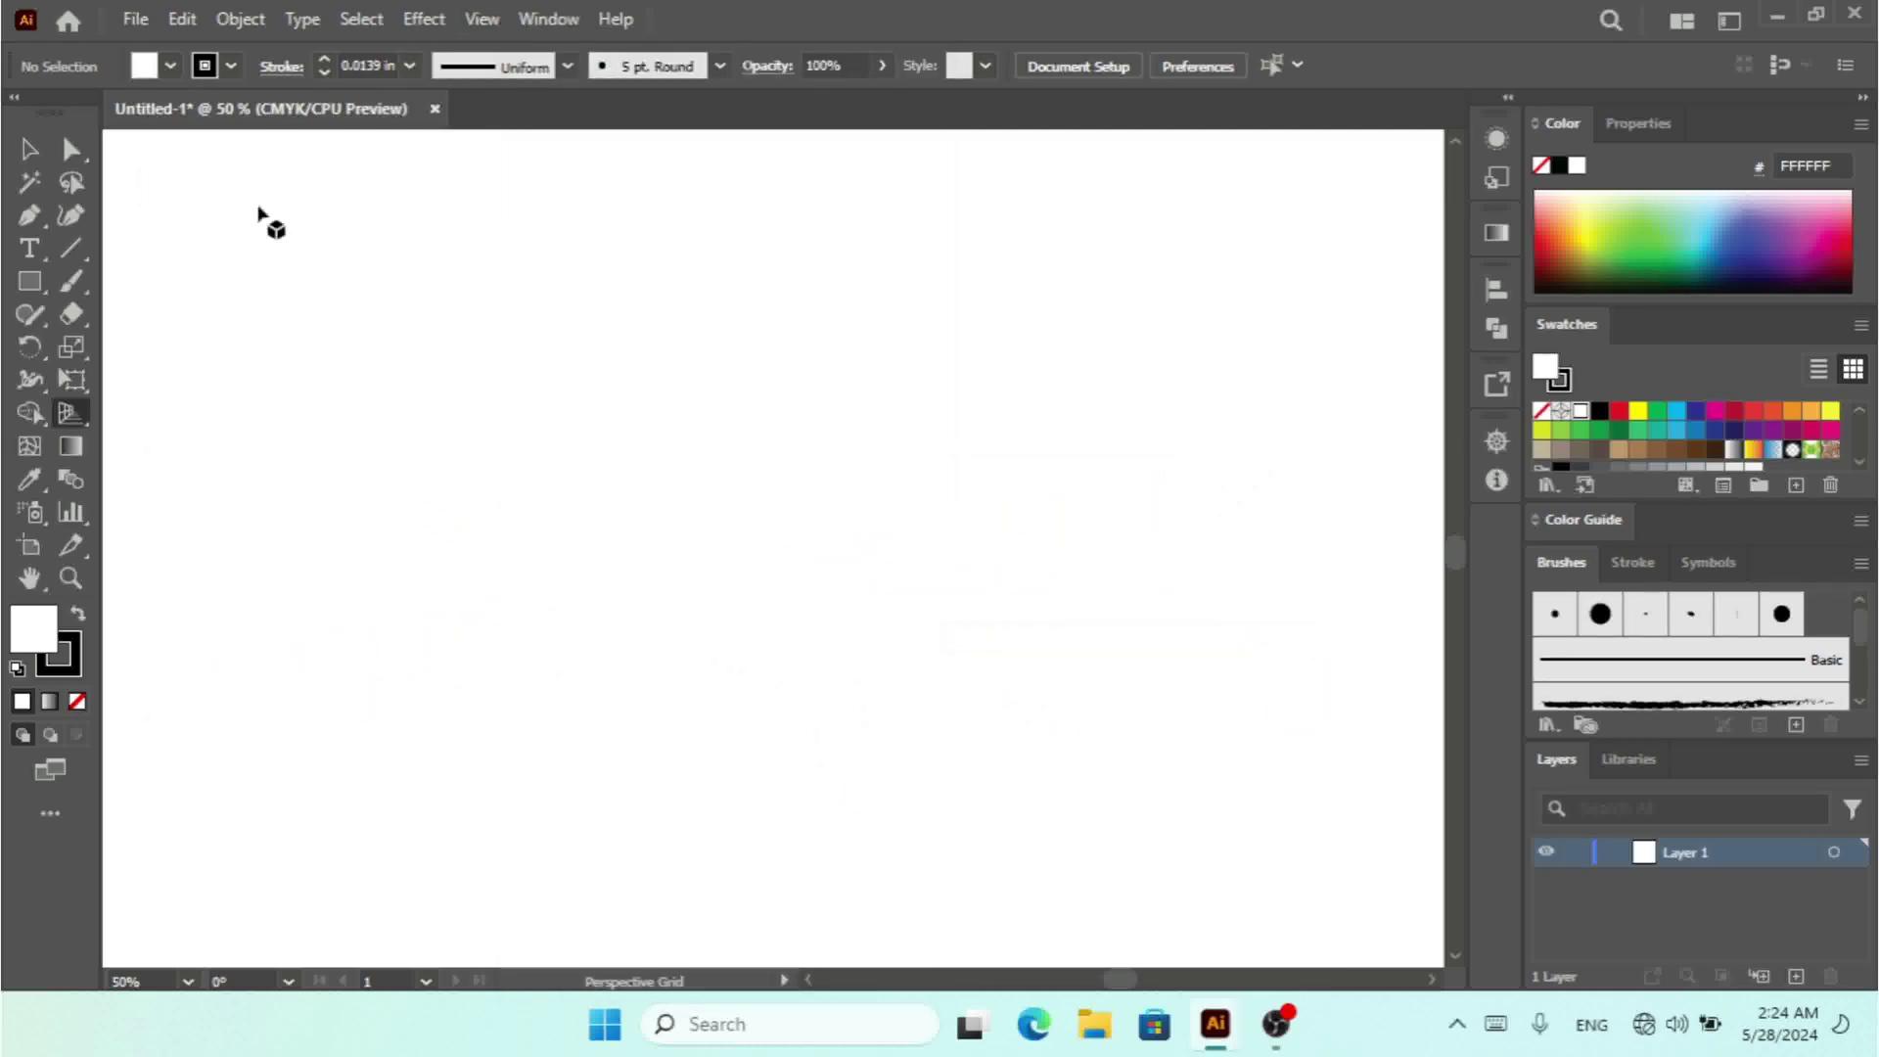
pyautogui.click(174, 20)
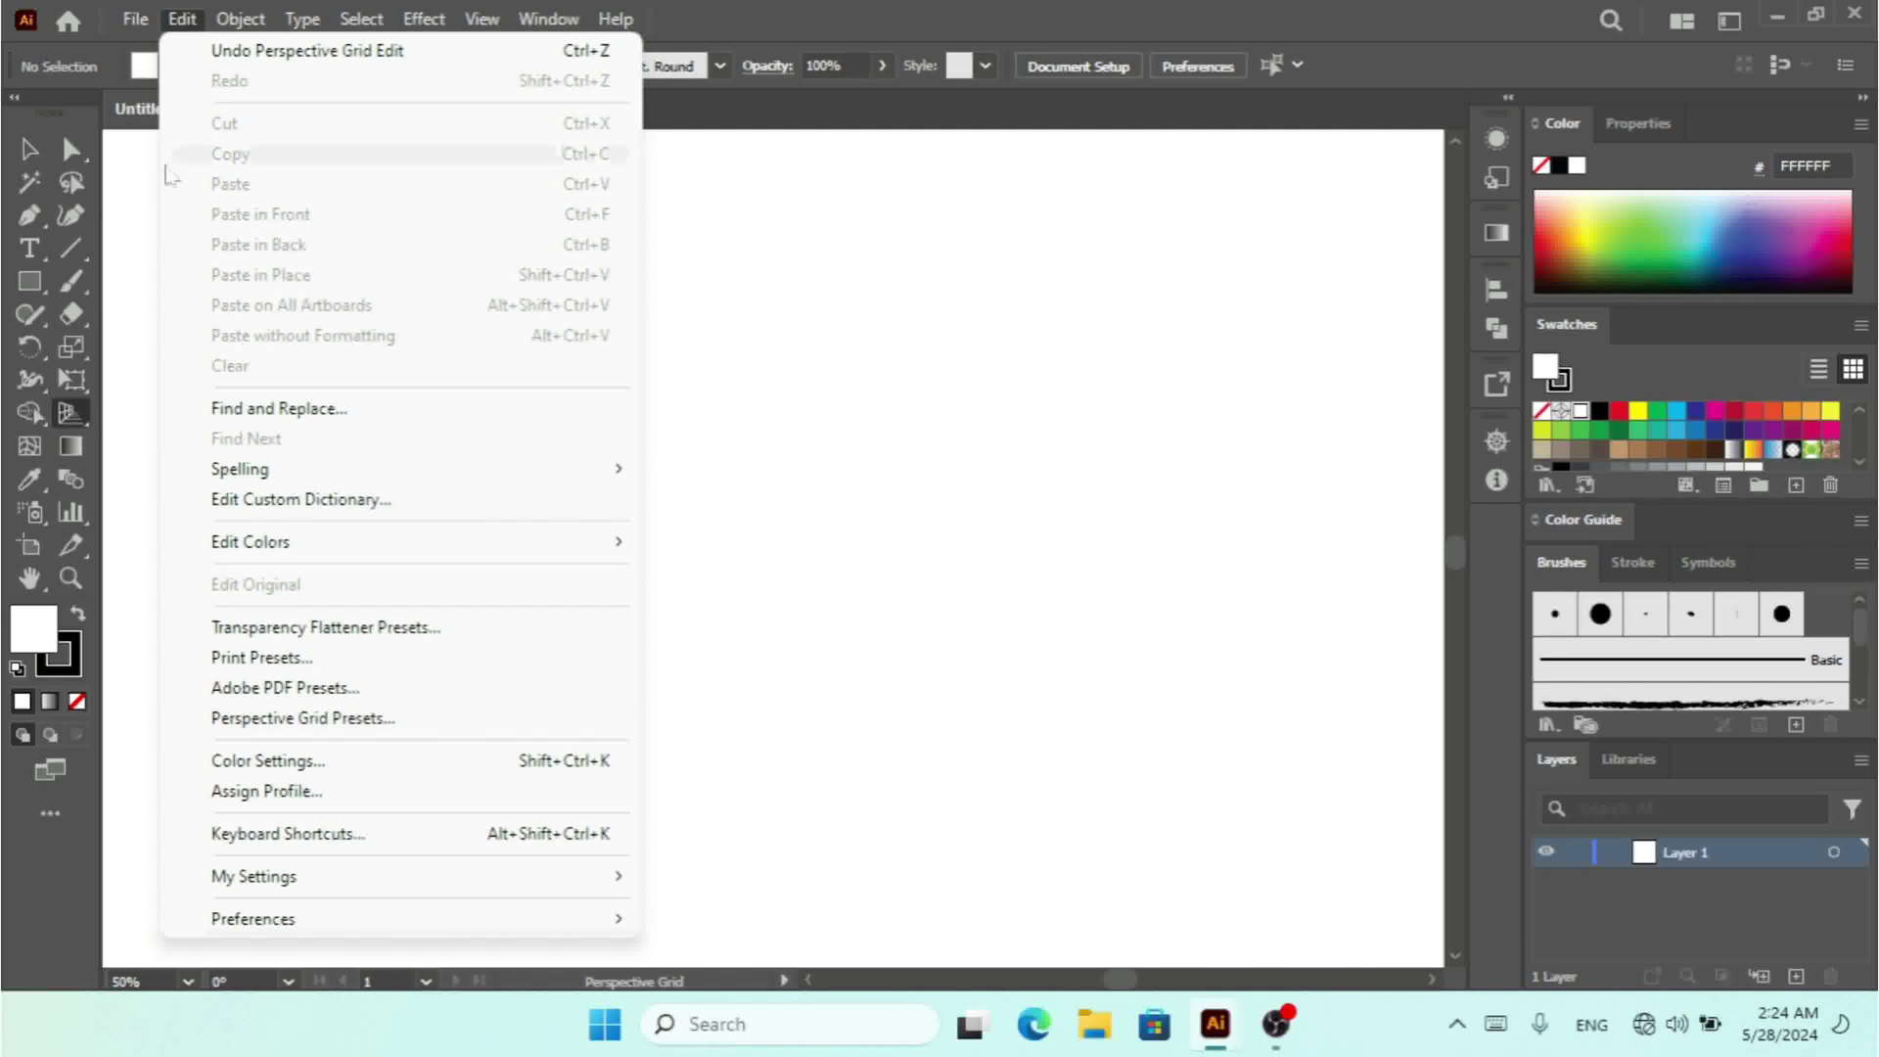
pyautogui.click(28, 150)
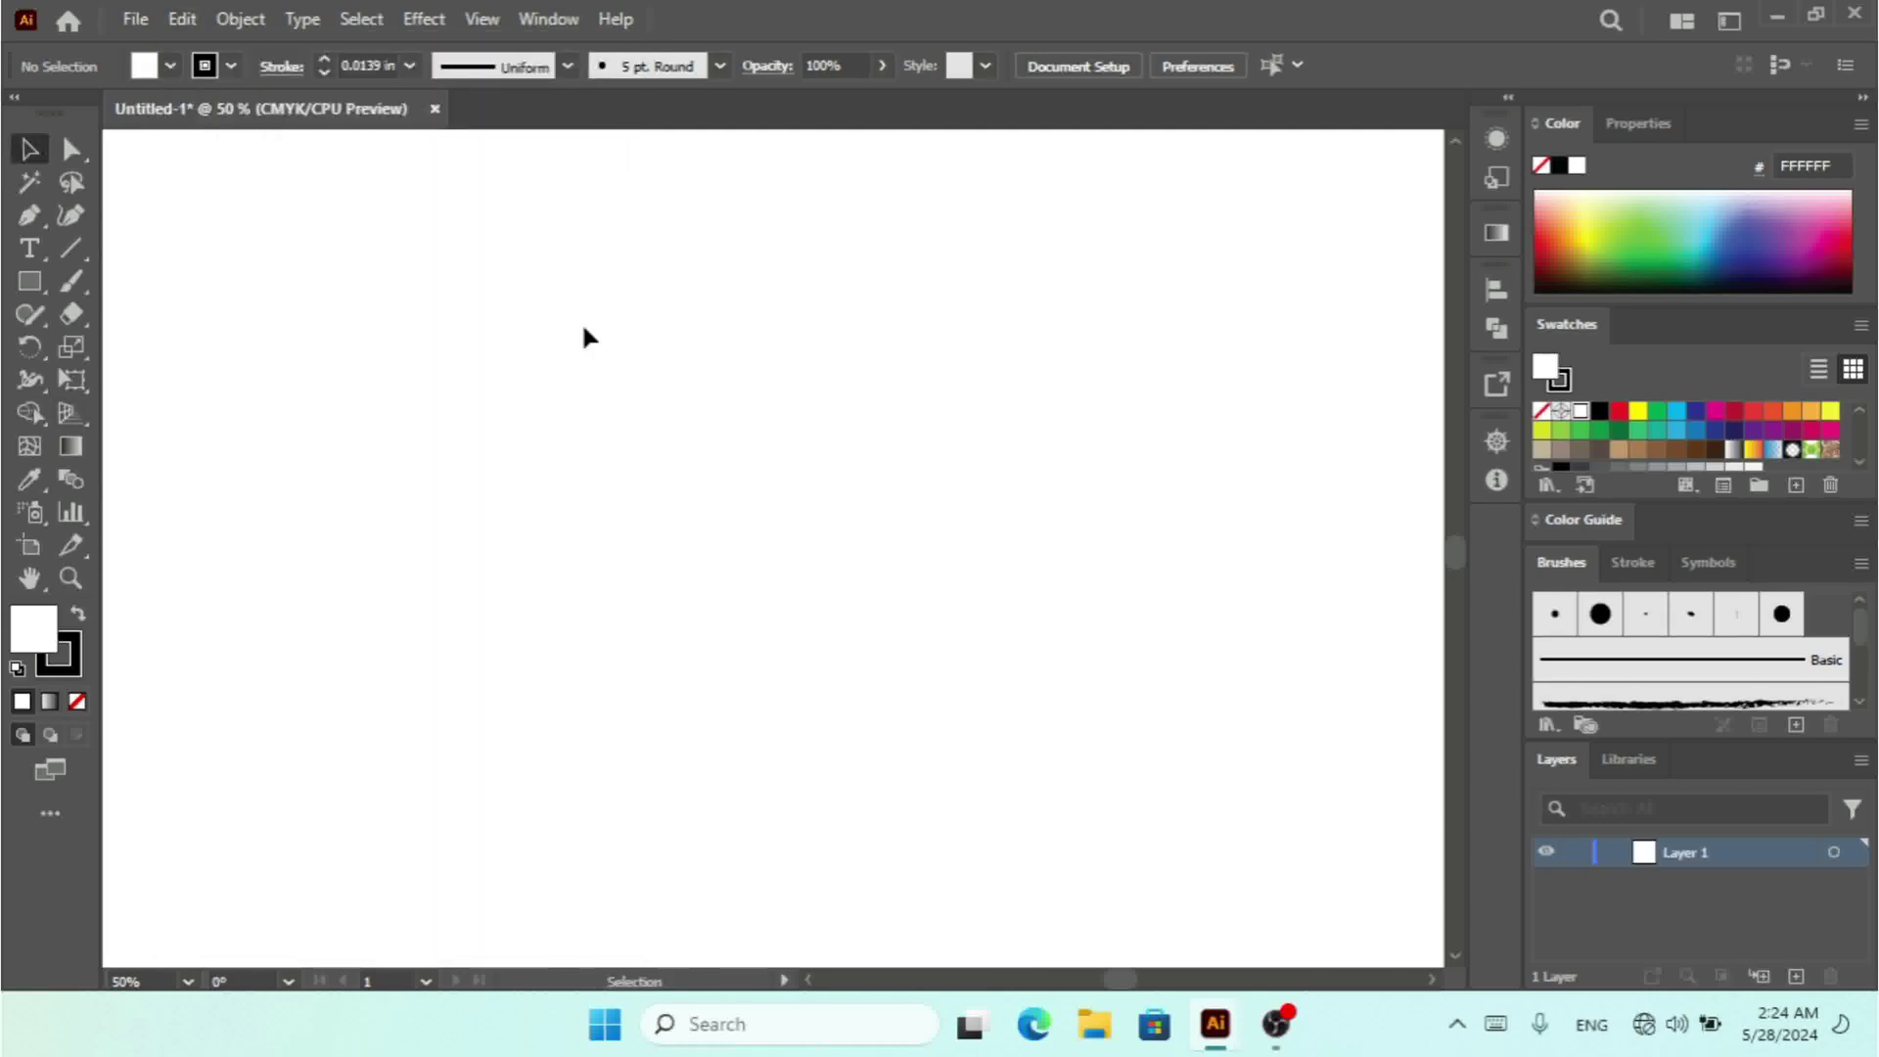
pyautogui.hotkey('ctrl', '-')
pyautogui.hotkey('ctrl', '-')
pyautogui.hotkey('ctrl', '-')
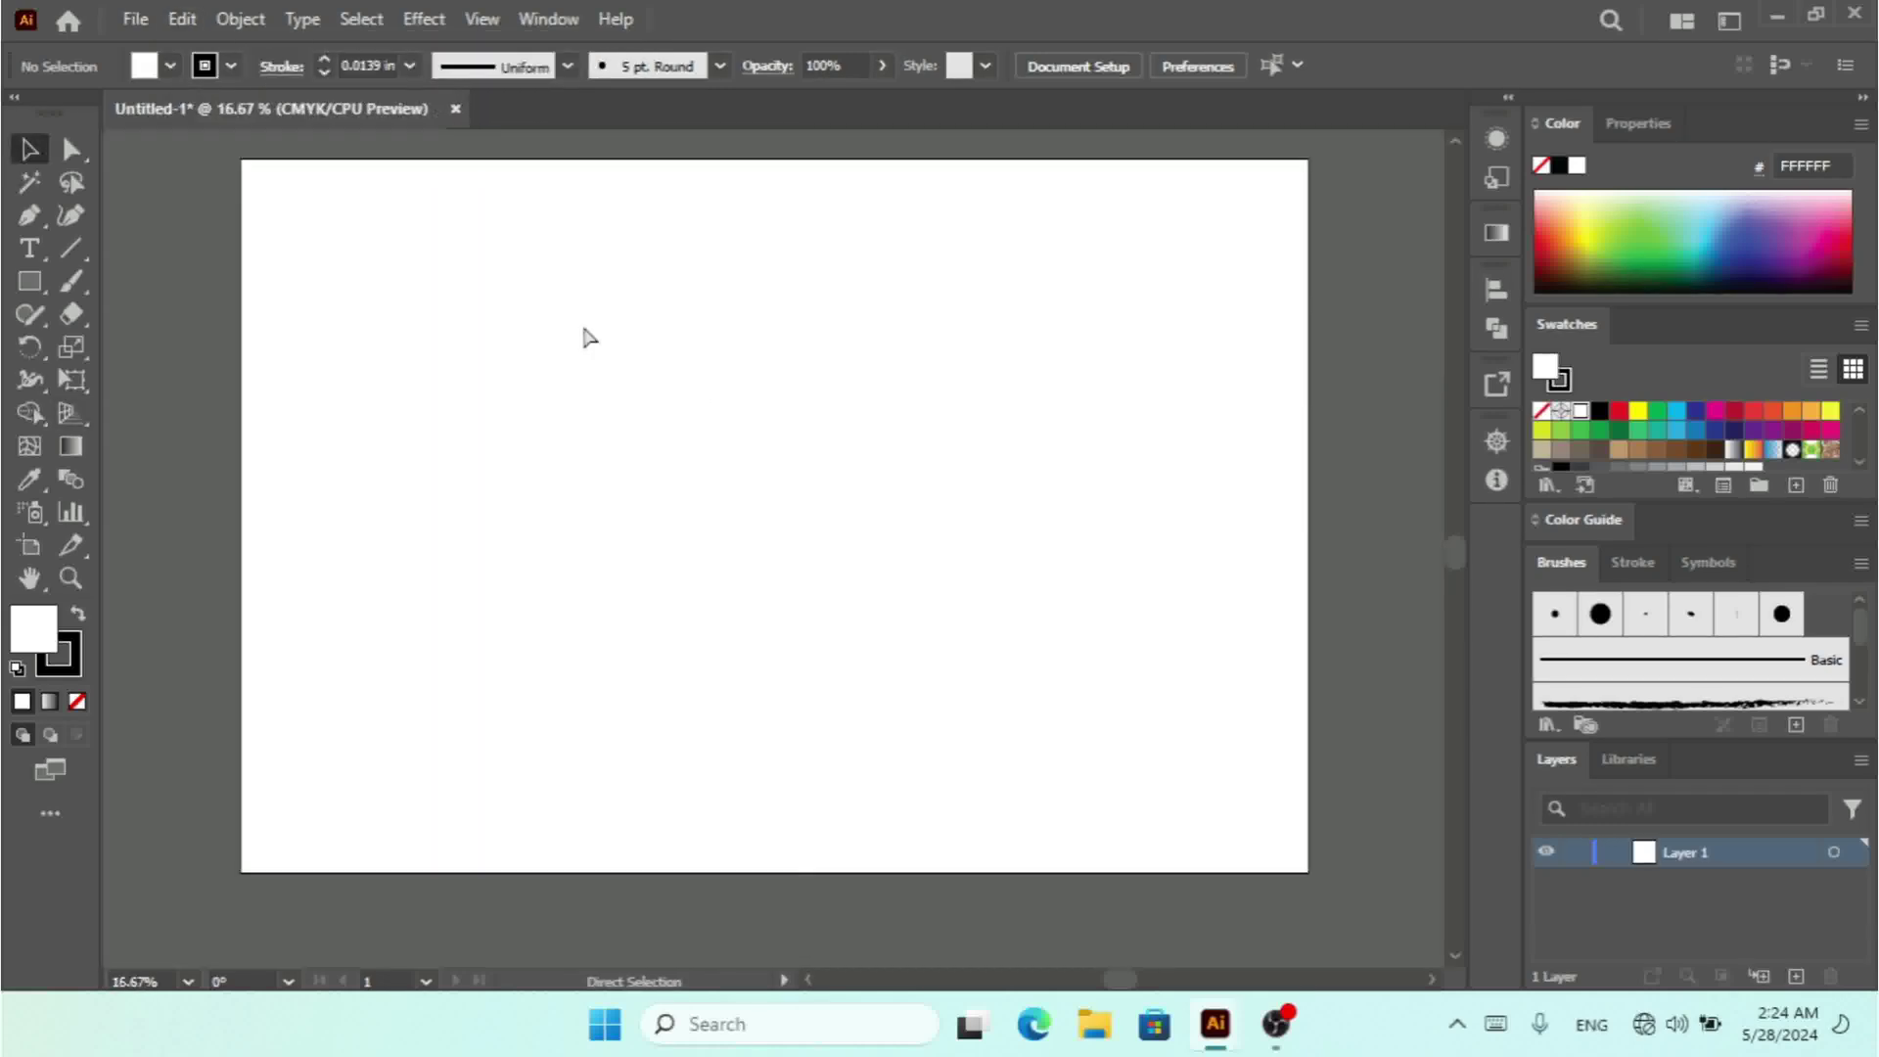
pyautogui.hotkey('ctrl', '+')
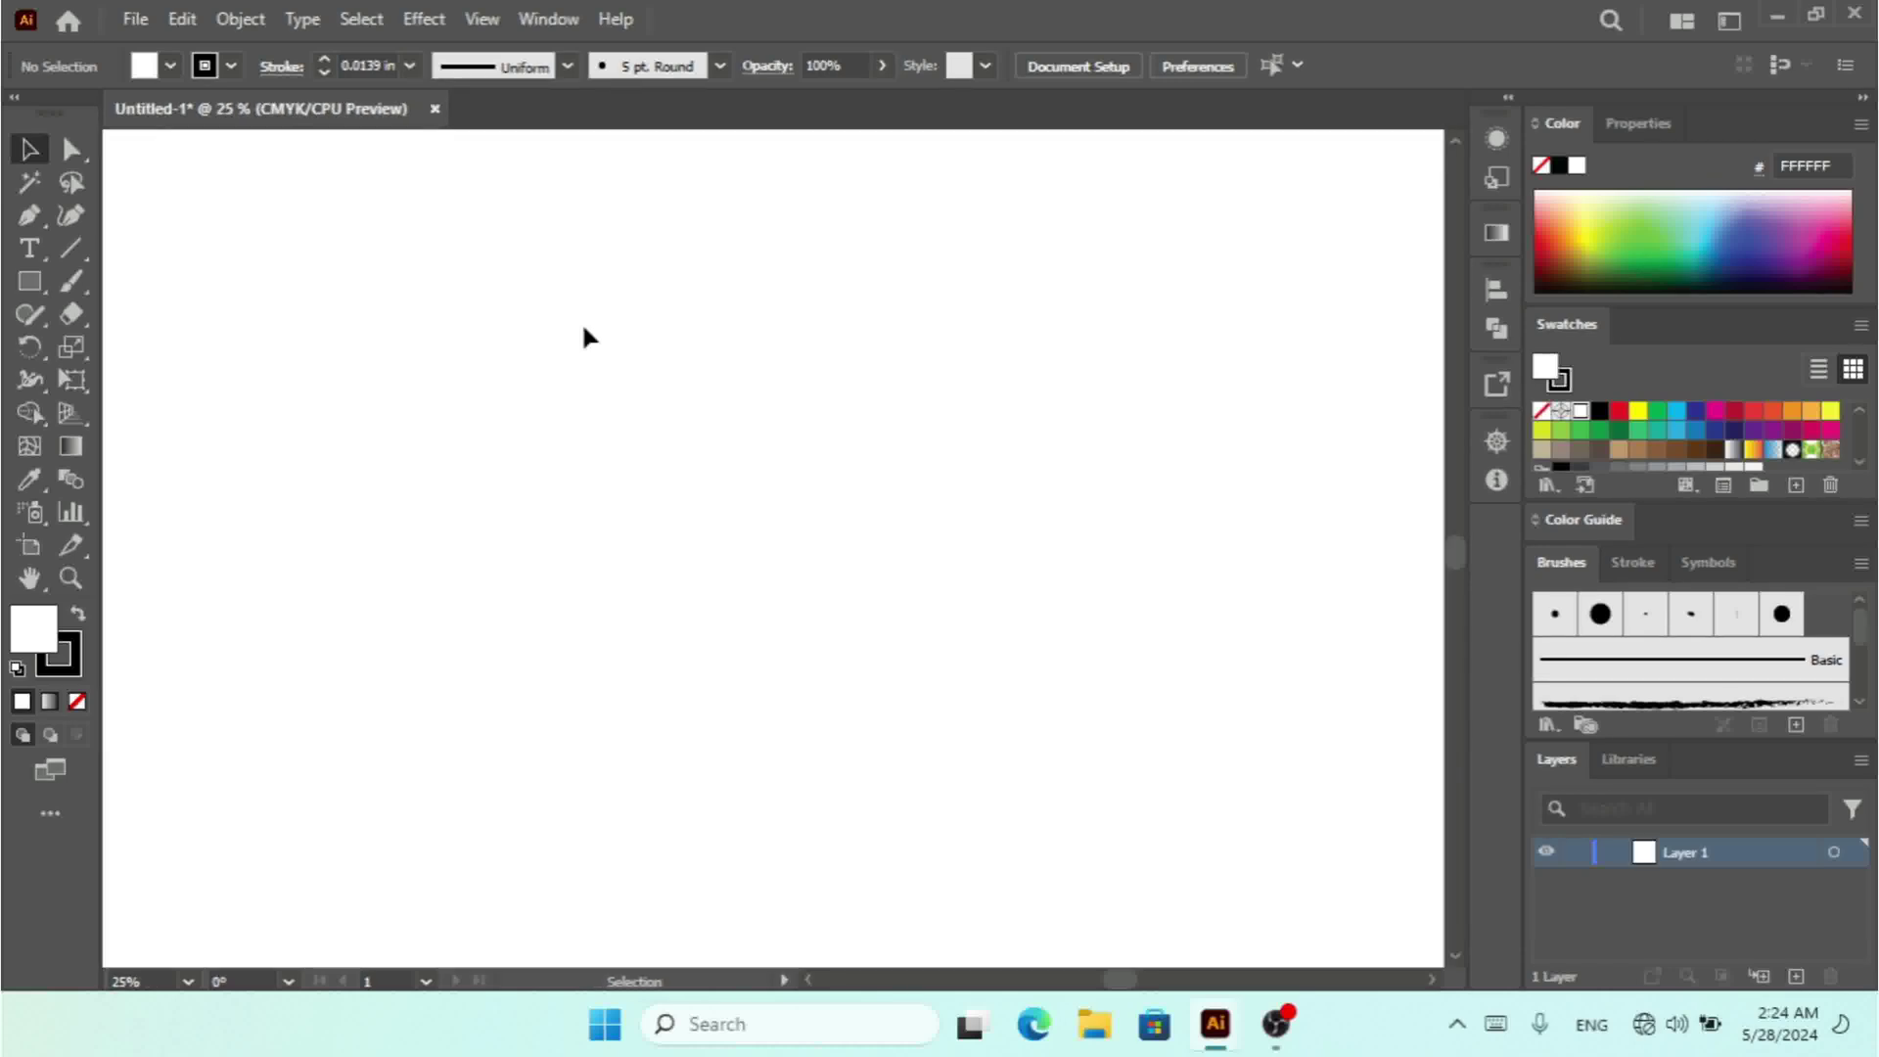